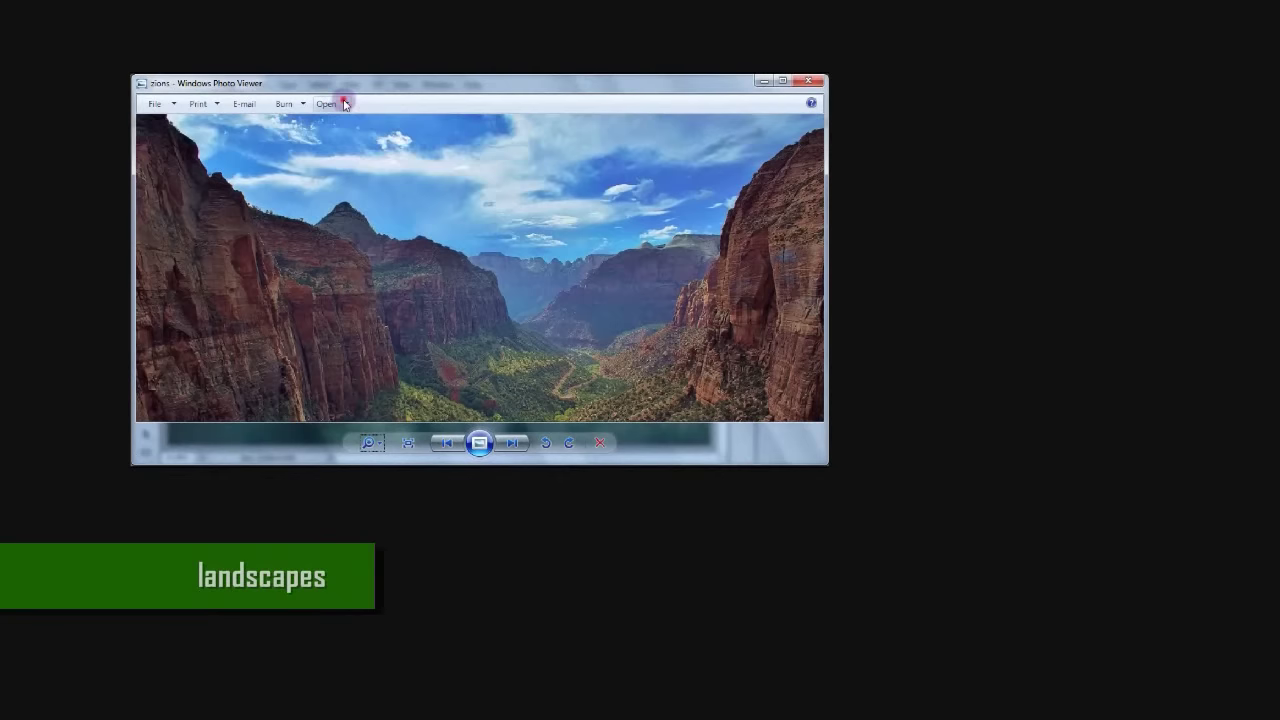
- Open the zions canyon photo from Windows Photo Viewer in Adobe Photoshop CS6
click(330, 104)
click(366, 150)
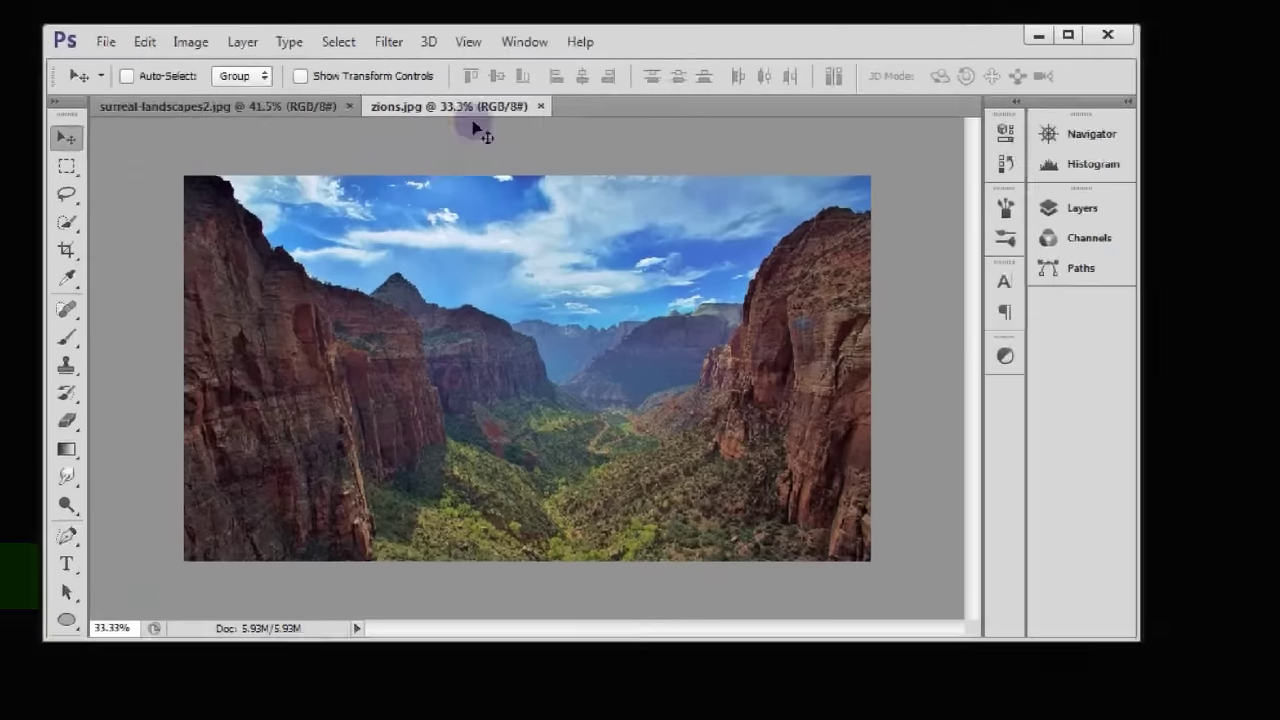
- Fit the Zion photo on screen and close the surreal-landscapes2.jpg example document
click(468, 41)
click(557, 260)
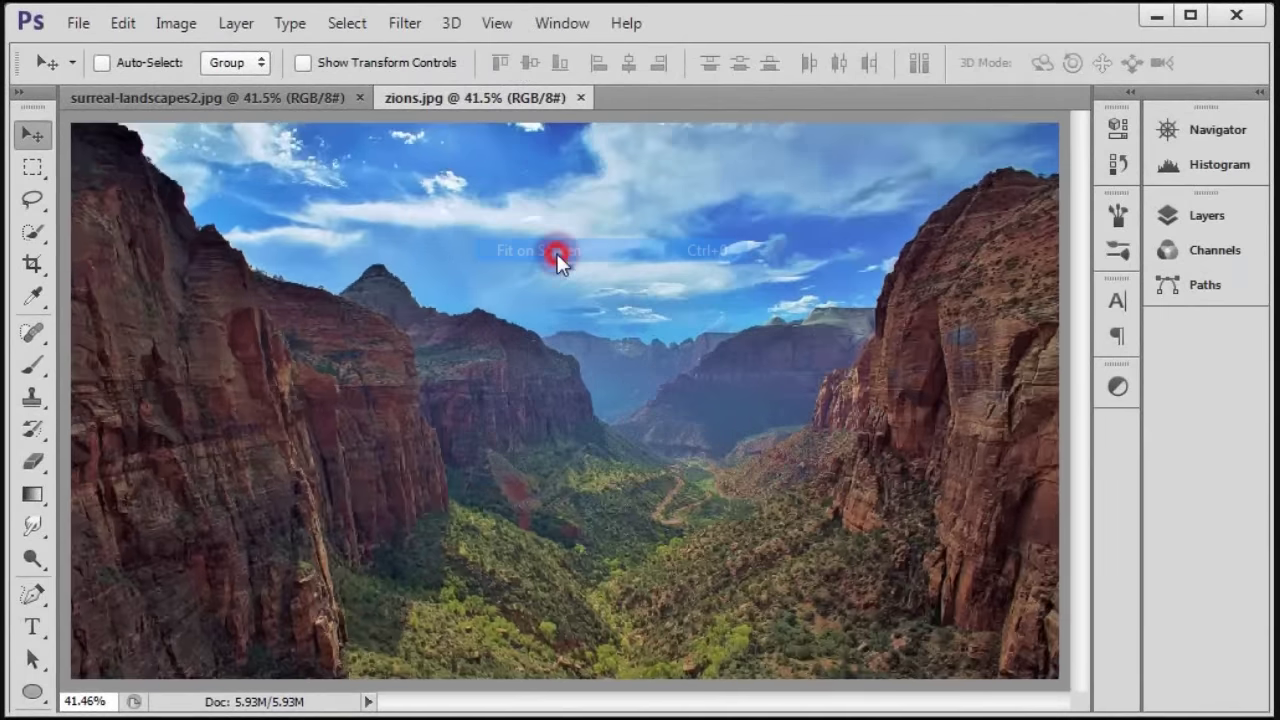
click(293, 100)
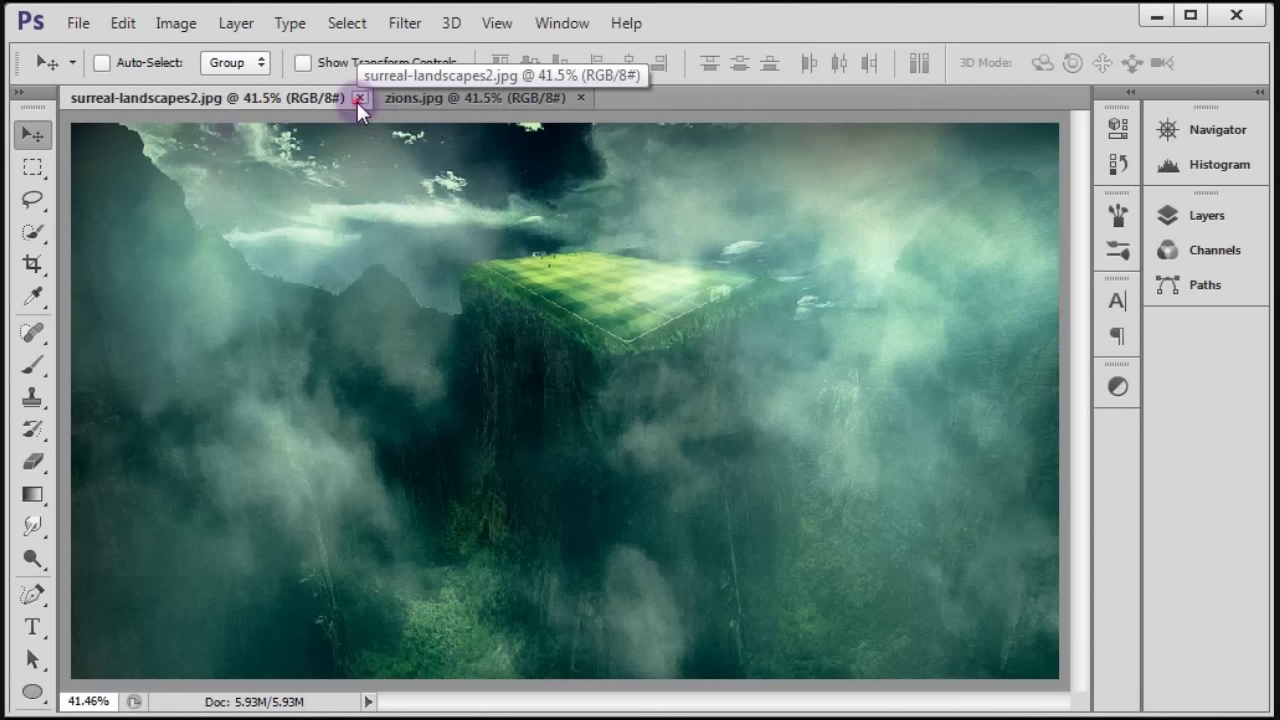
click(358, 99)
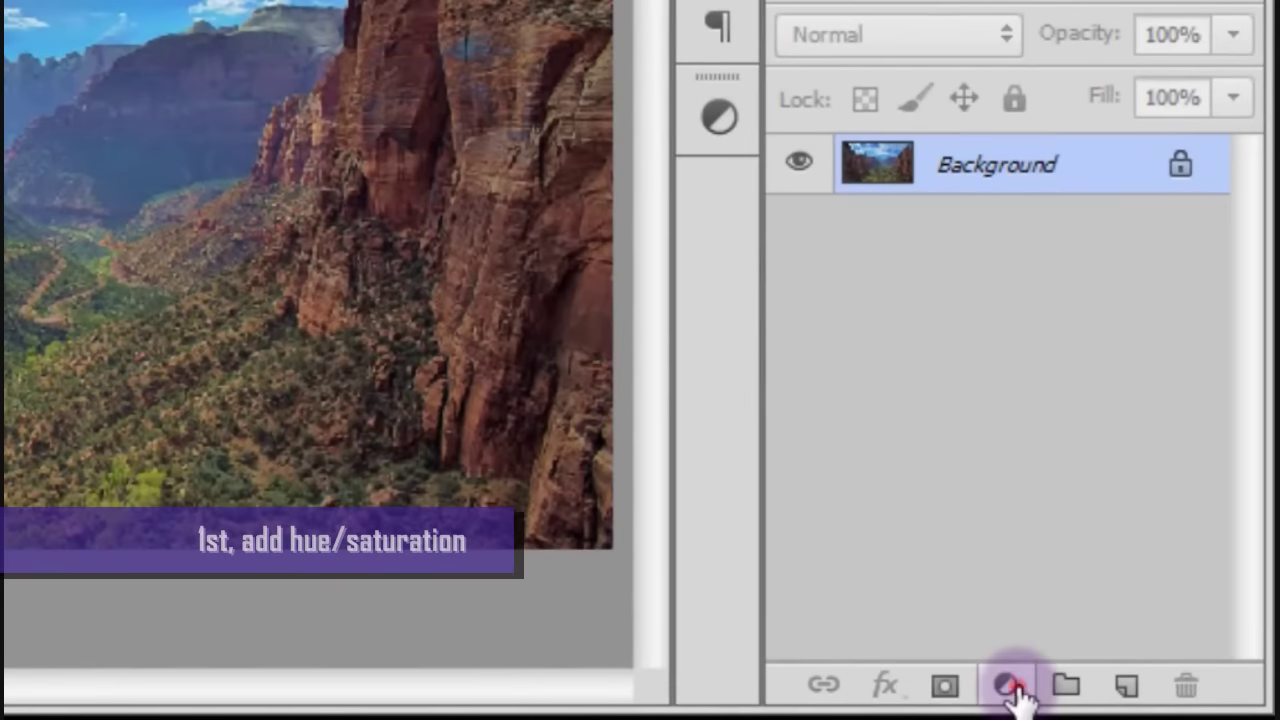
- Add a Hue/Saturation adjustment layer set to Hue -12, Saturation -35, Lightness +2
click(1010, 688)
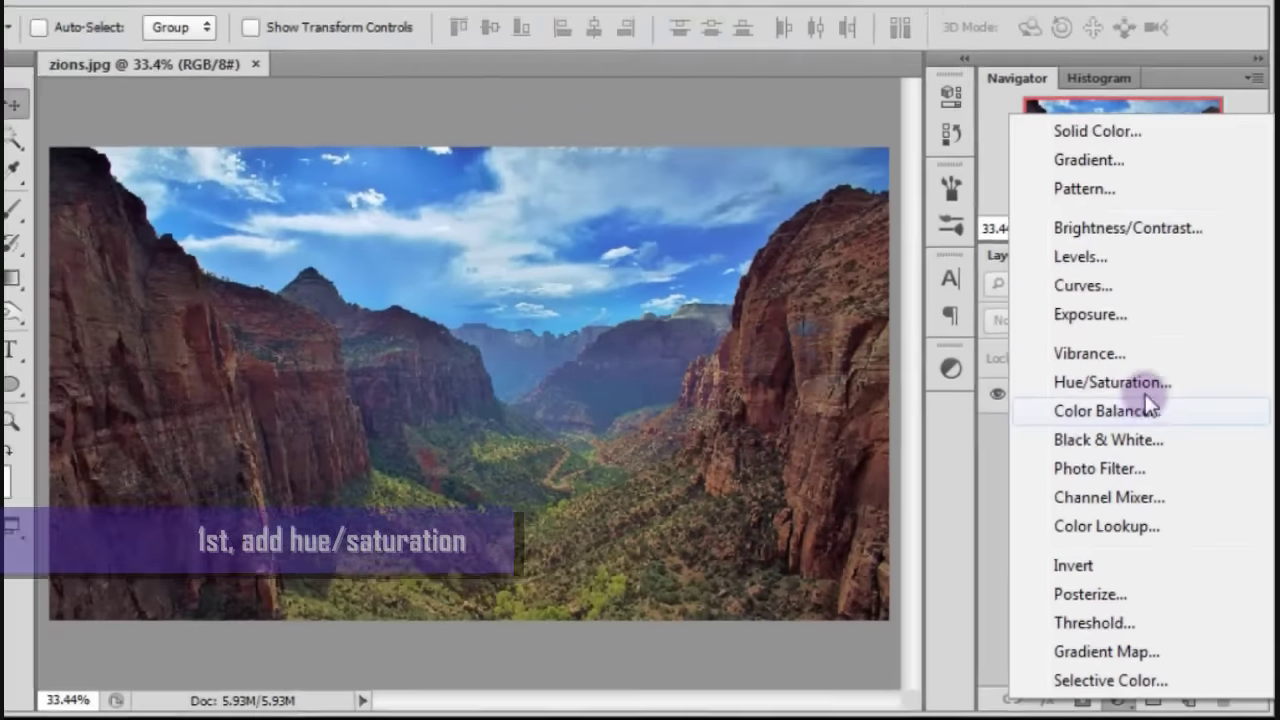
click(1060, 384)
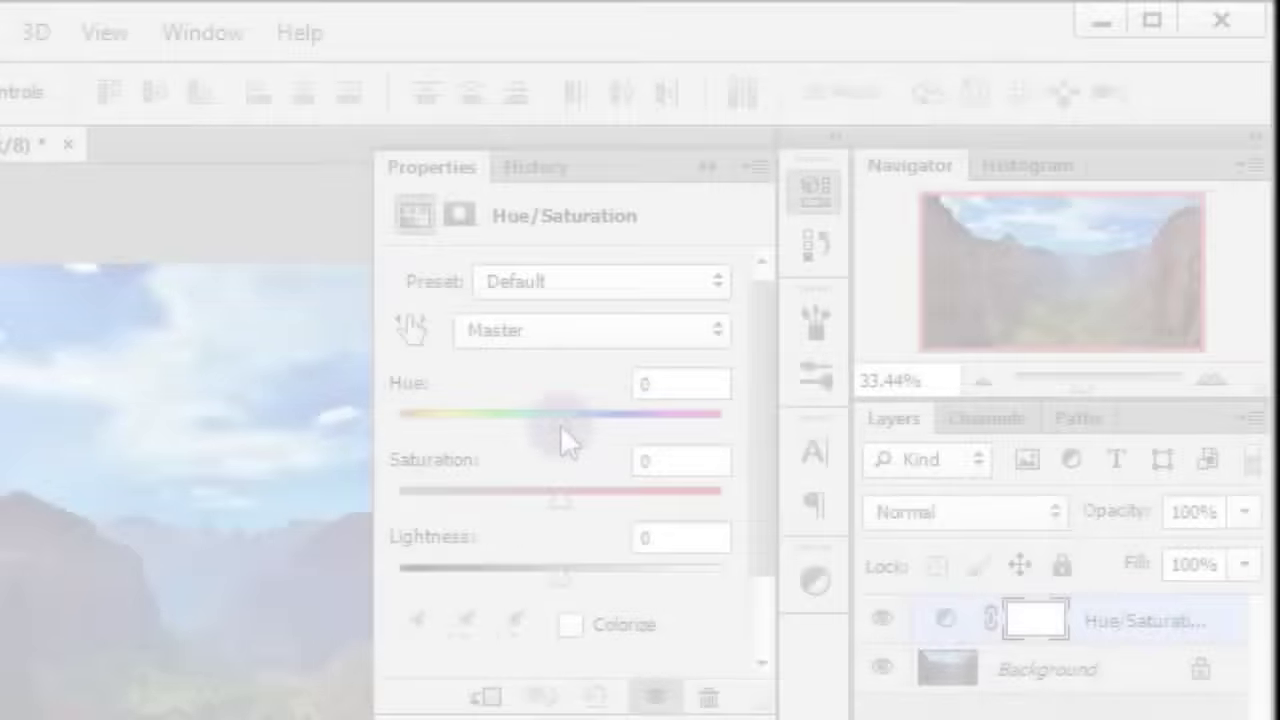
drag(560, 424, 538, 423)
click(659, 384)
double_click(655, 384)
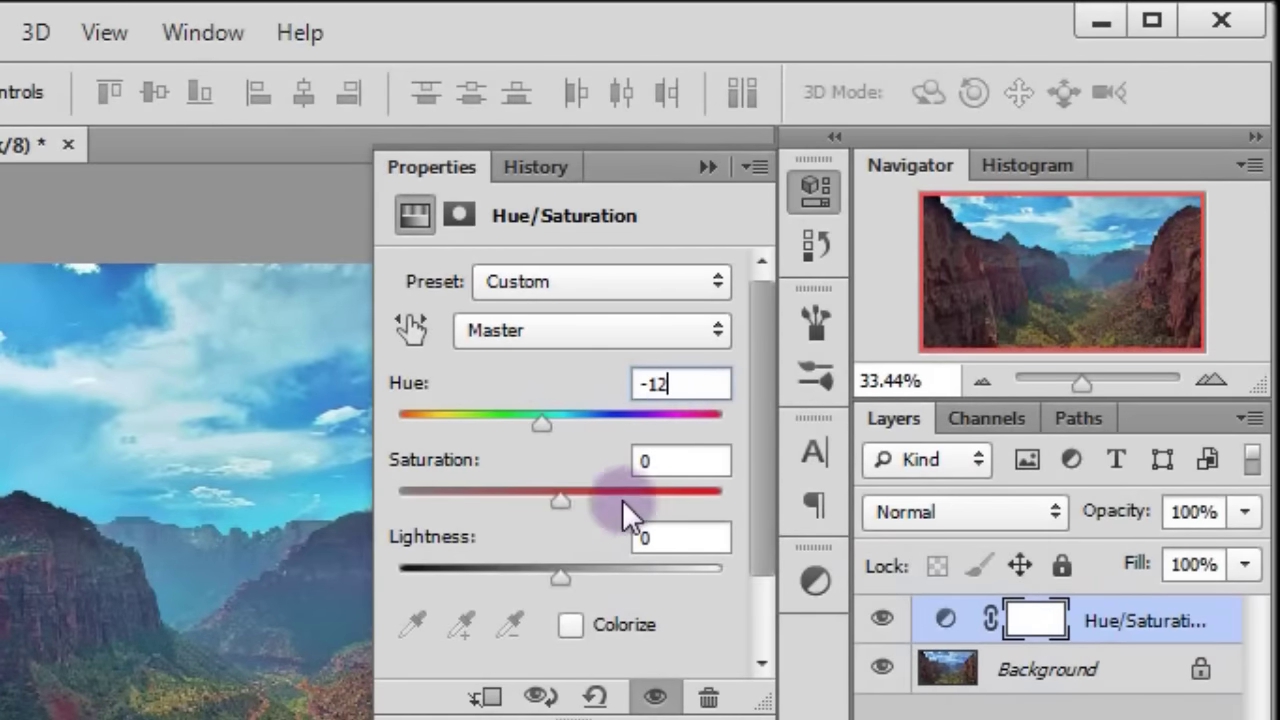
drag(534, 509, 504, 511)
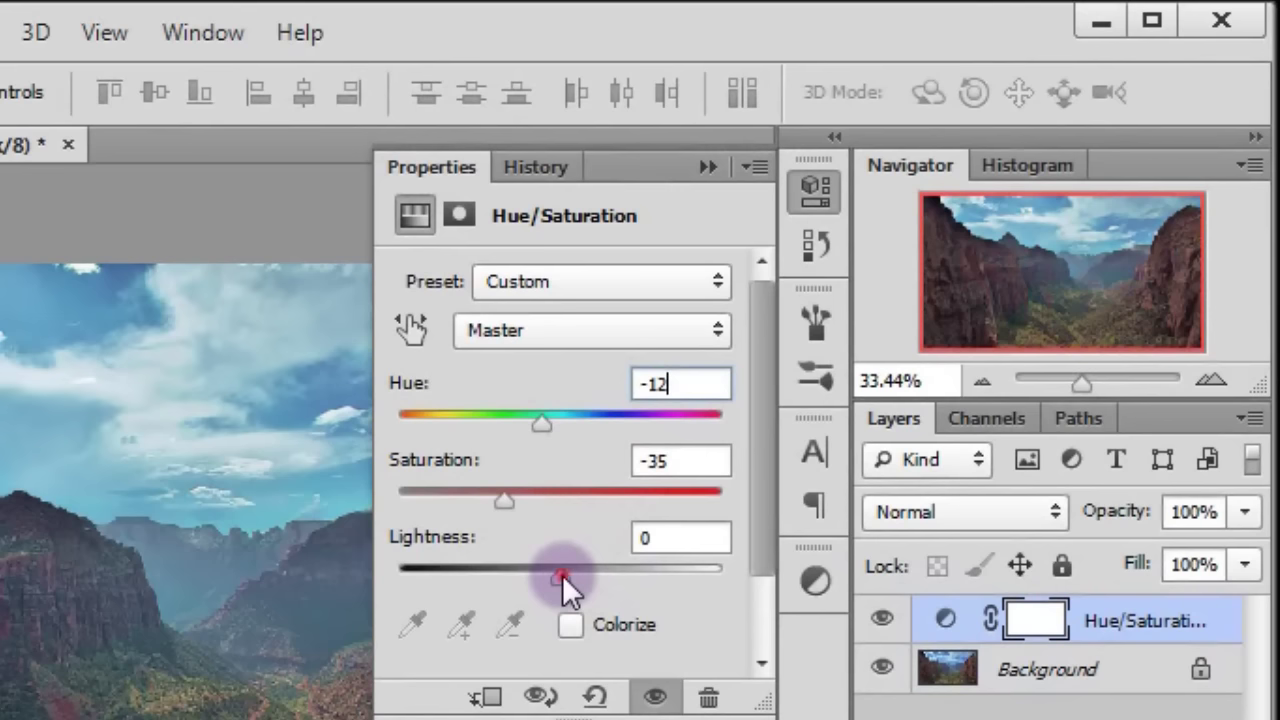
drag(562, 574, 564, 571)
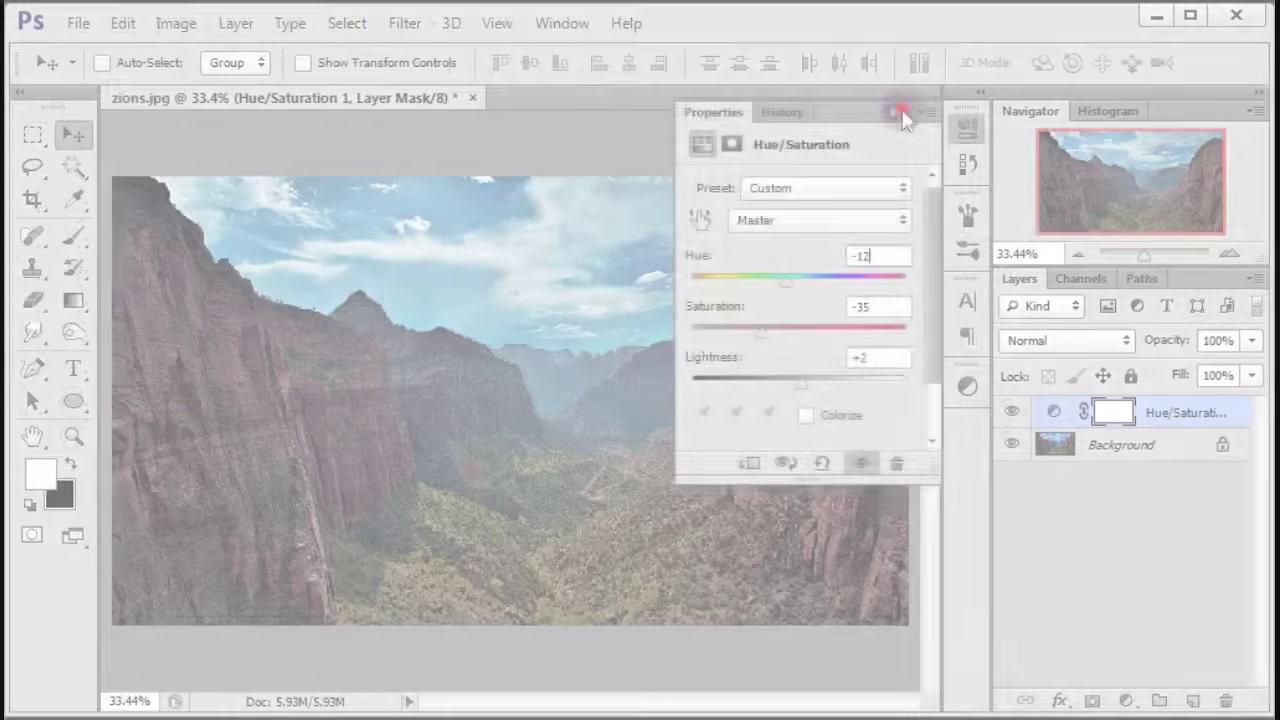
click(901, 110)
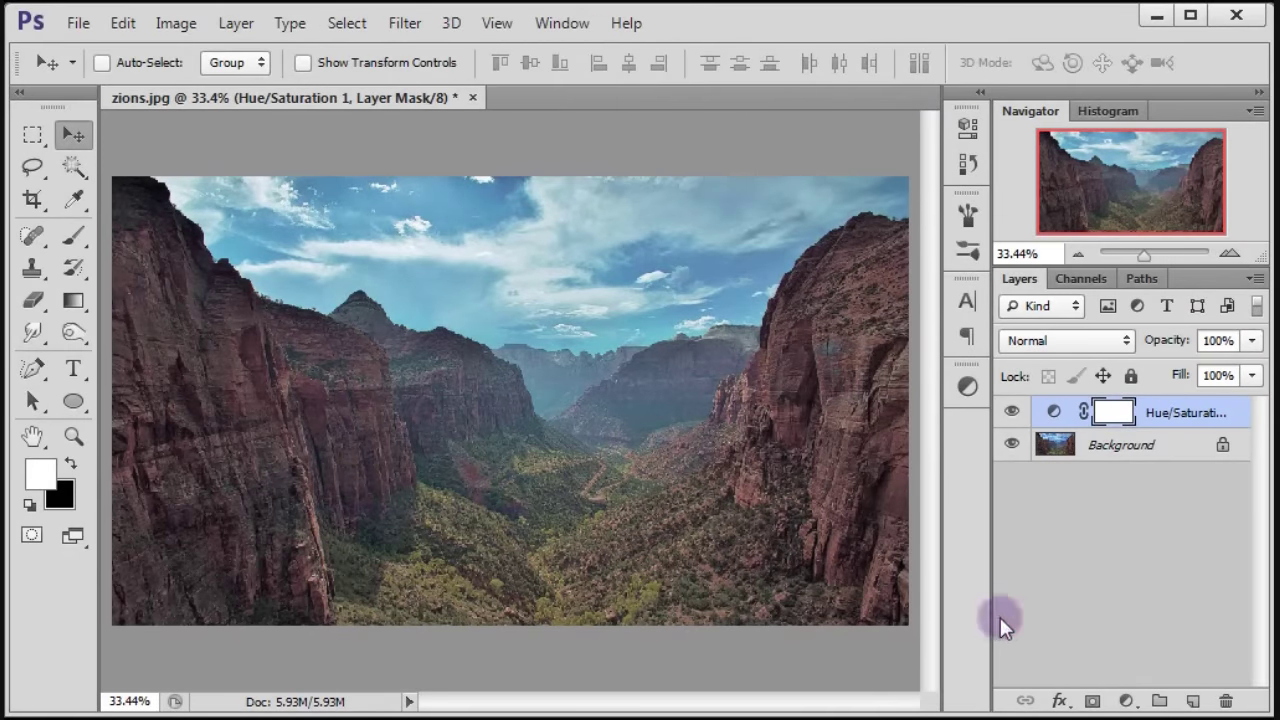
- Add a Brightness/Contrast adjustment layer with Brightness -136 and Contrast -50
click(1127, 705)
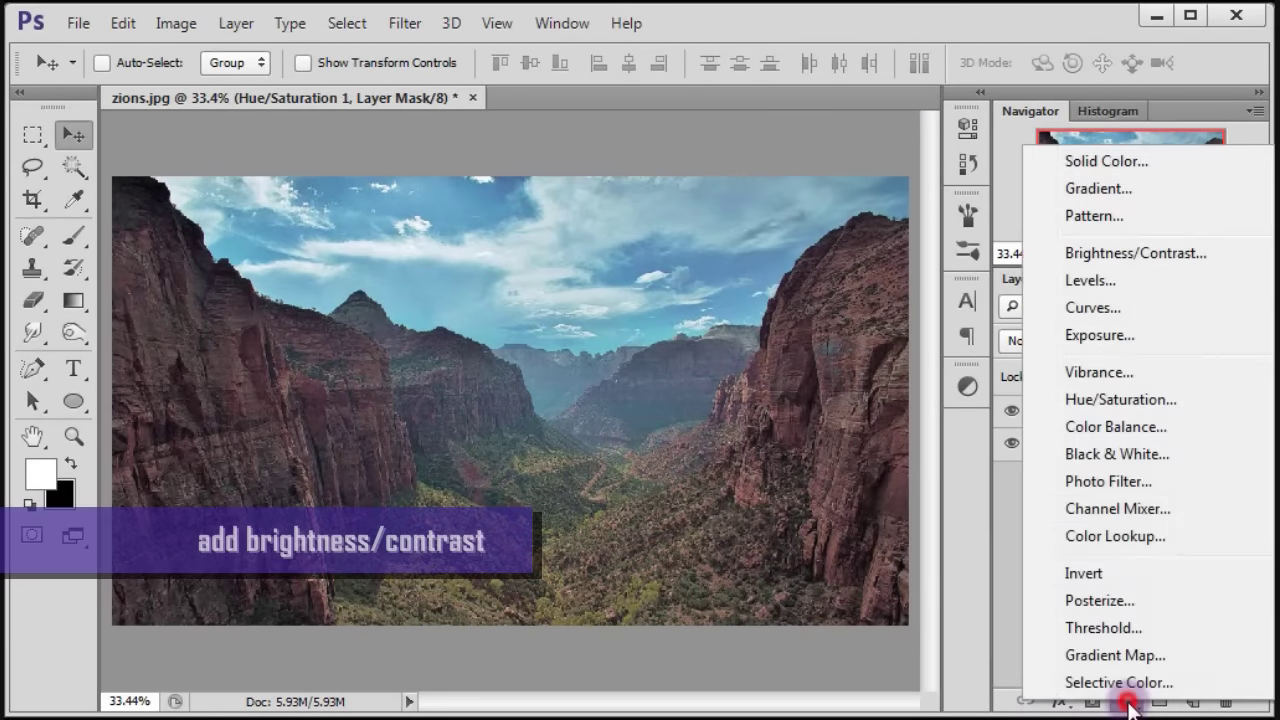
click(1160, 258)
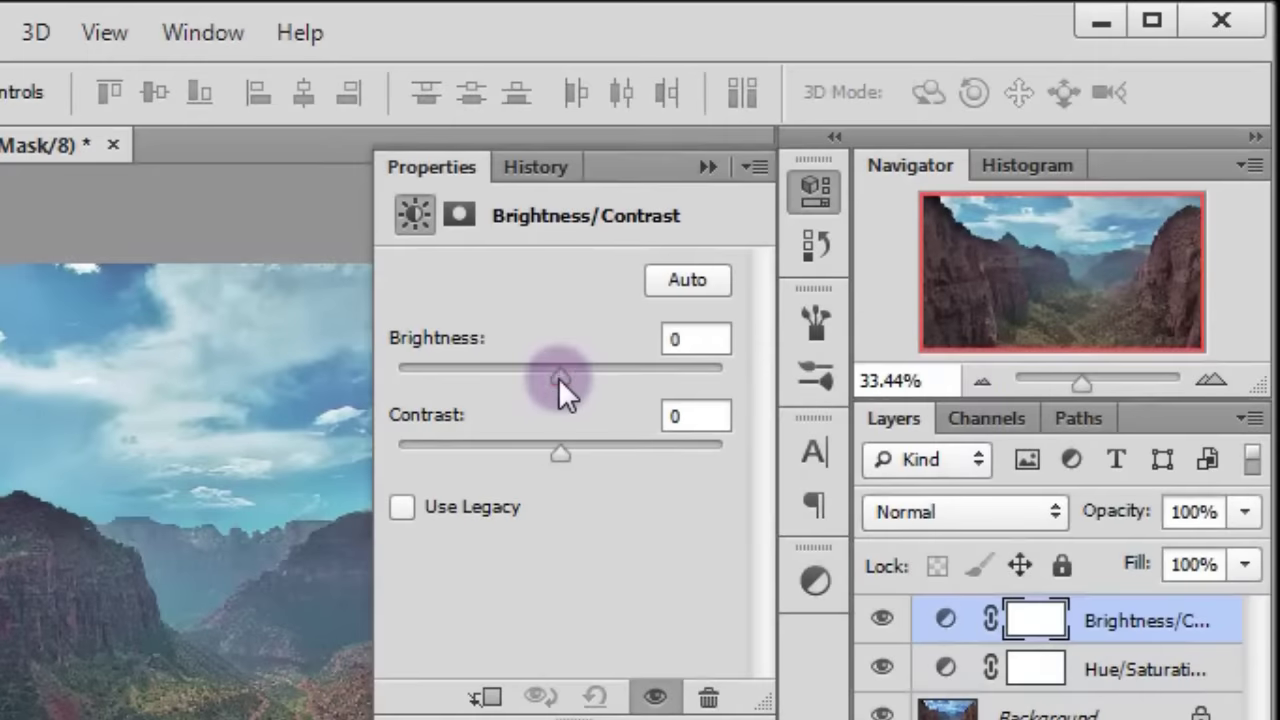
drag(558, 377, 423, 370)
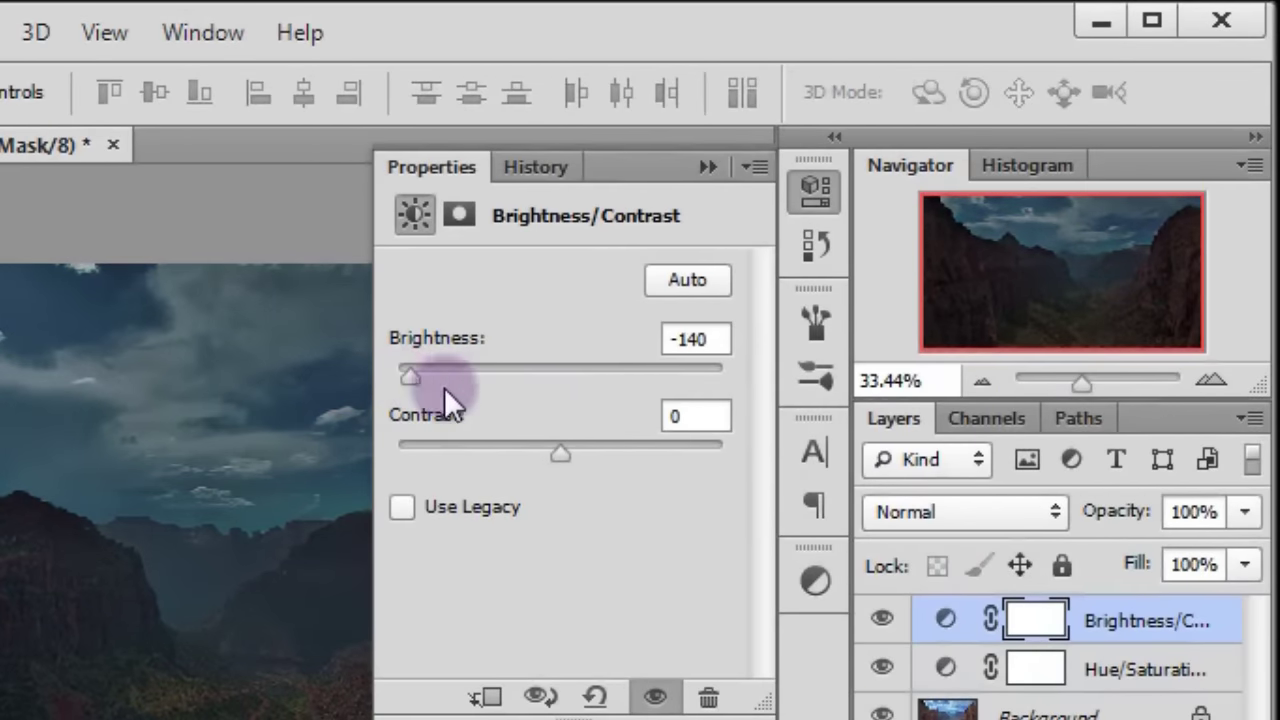
double_click(688, 339)
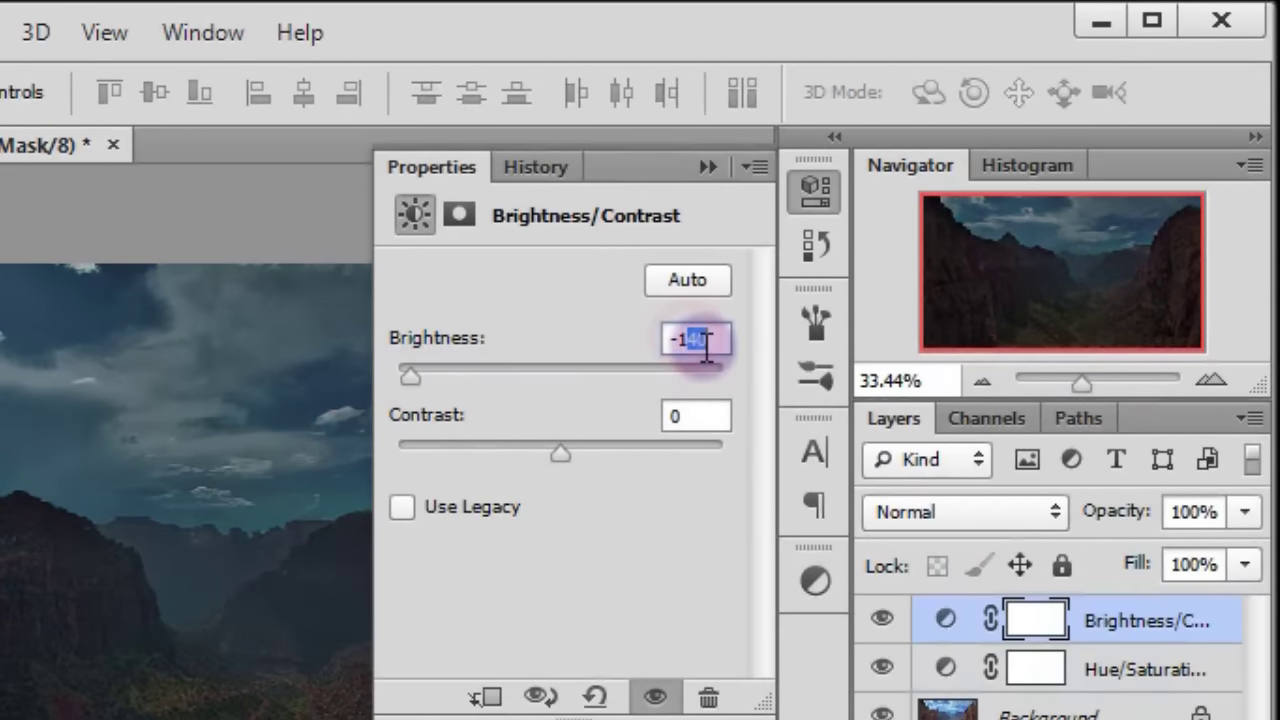
text(36)
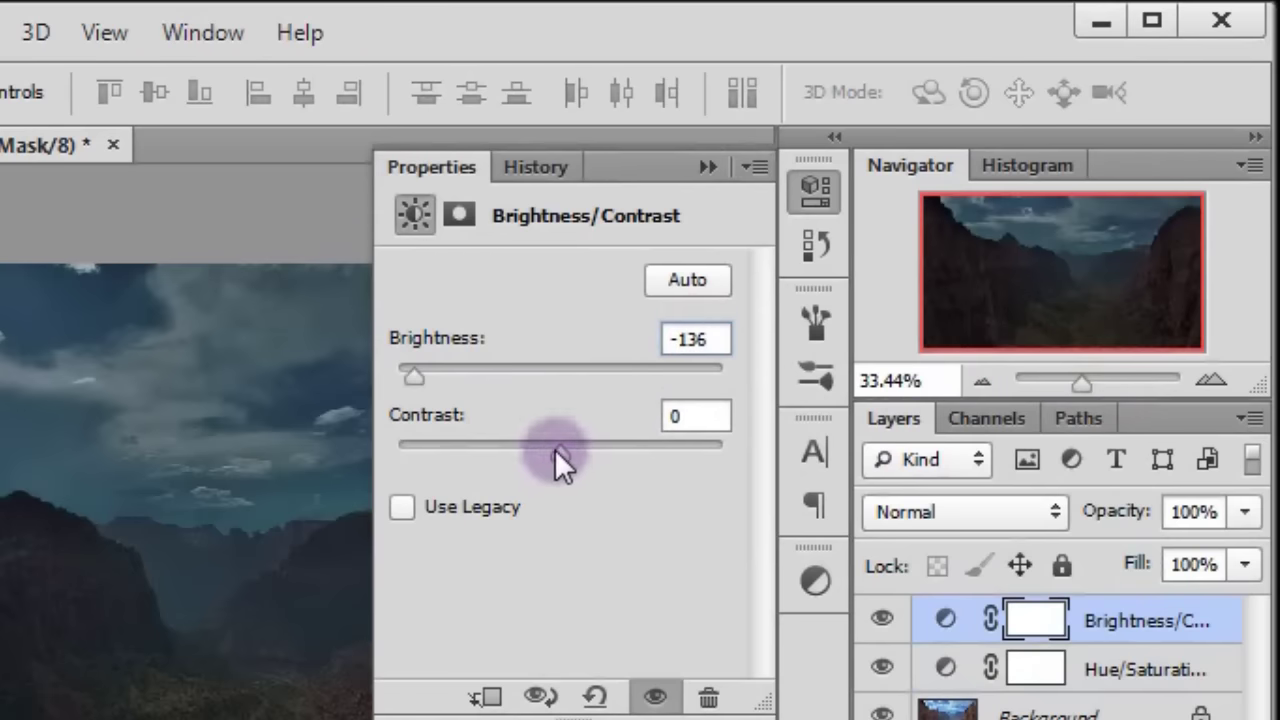
drag(441, 449, 425, 447)
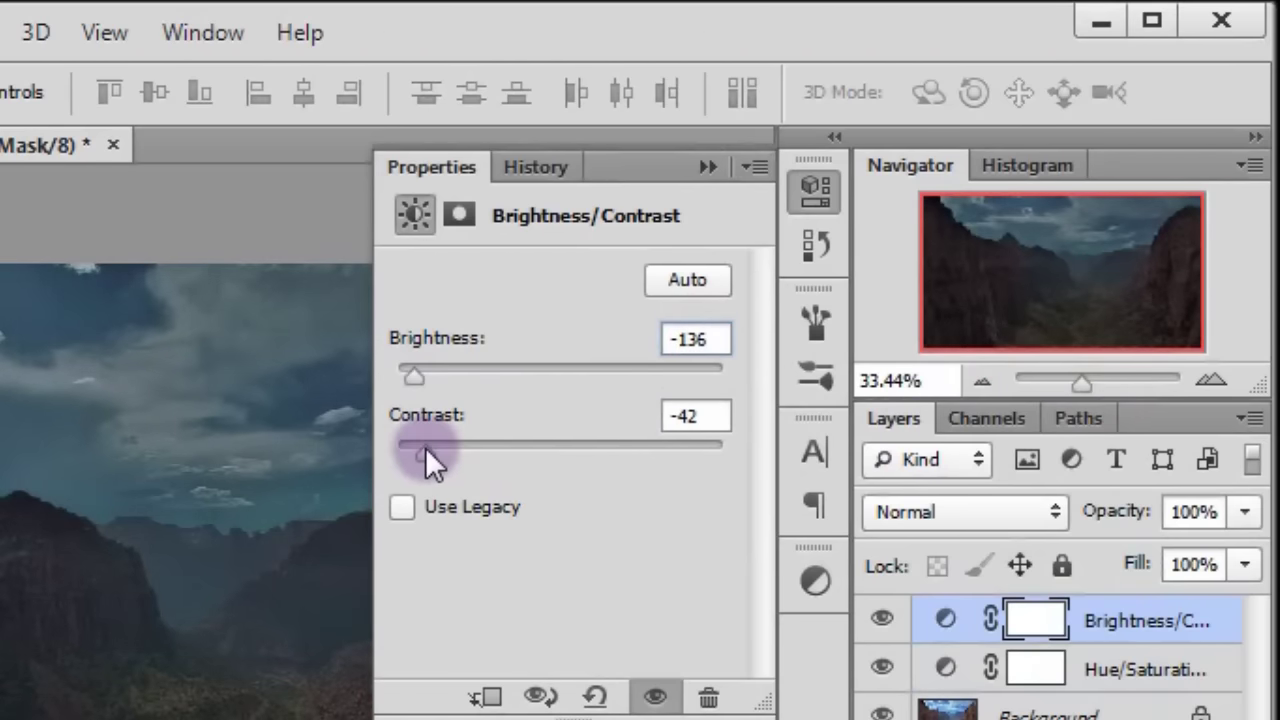
double_click(688, 416)
text(-5)
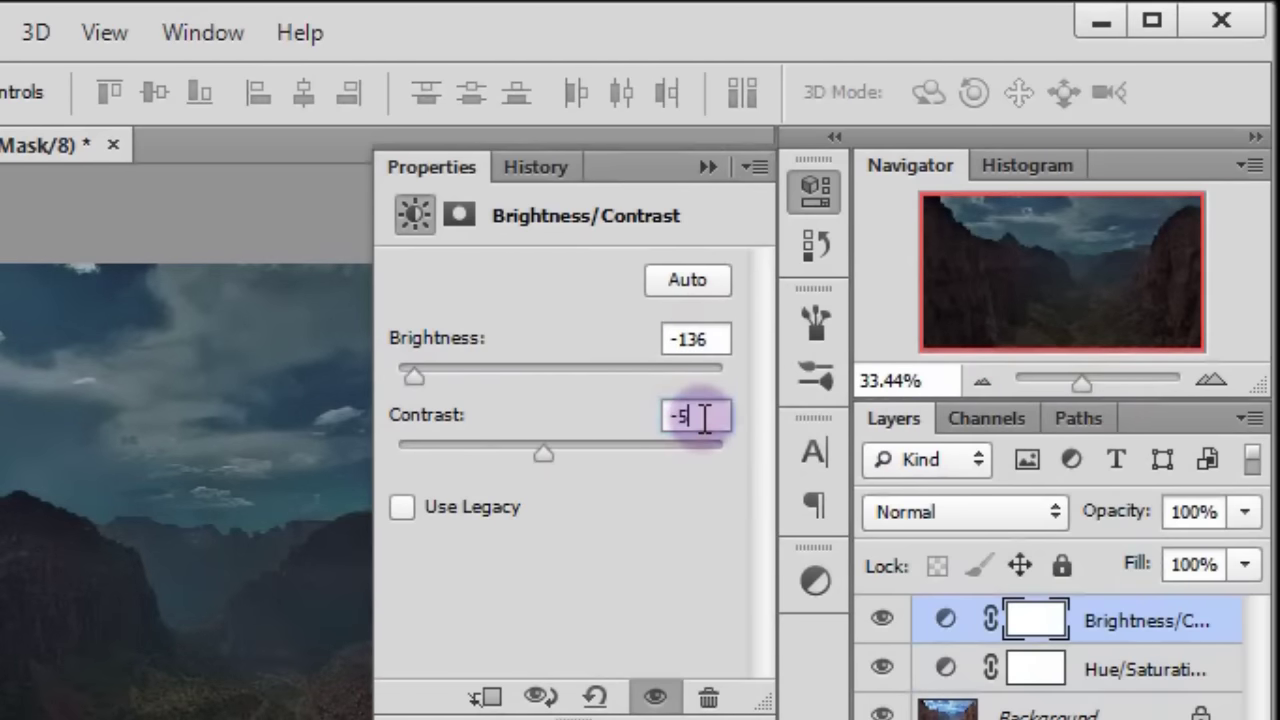
text(0)
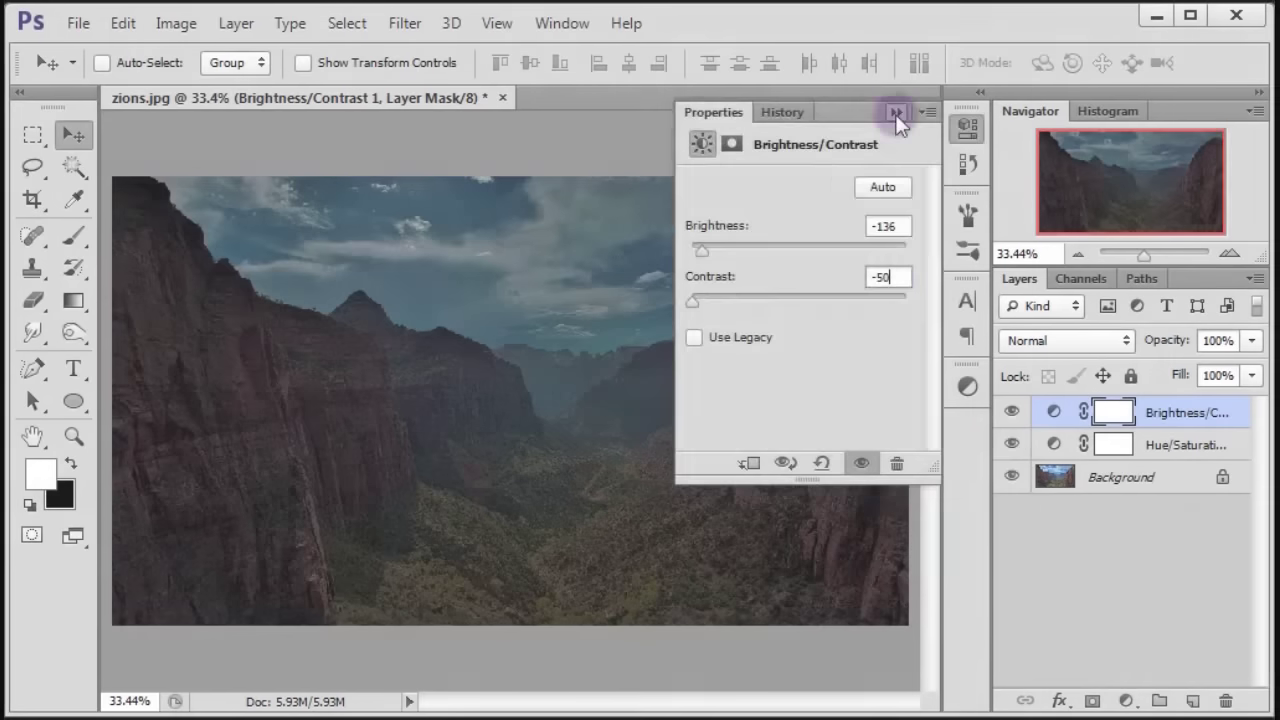
click(895, 114)
- Set the Brightness/Contrast layer's blend mode to Hard Light
click(1045, 338)
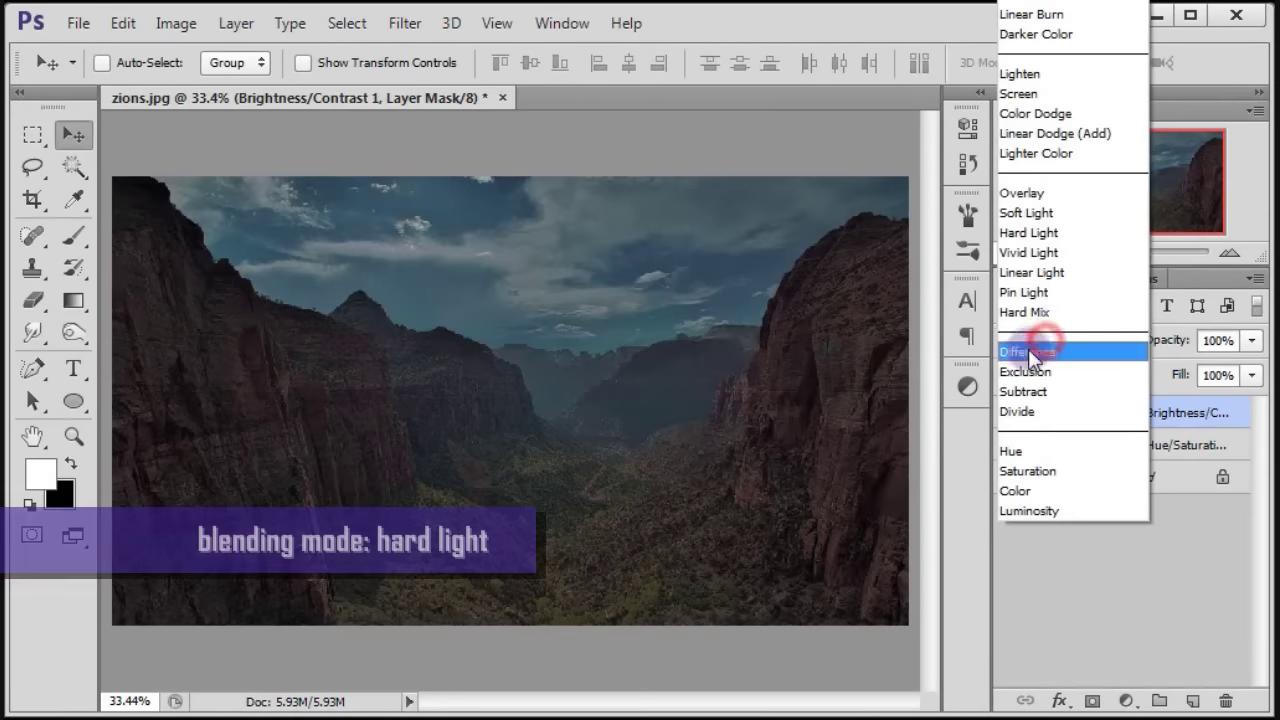
click(1070, 233)
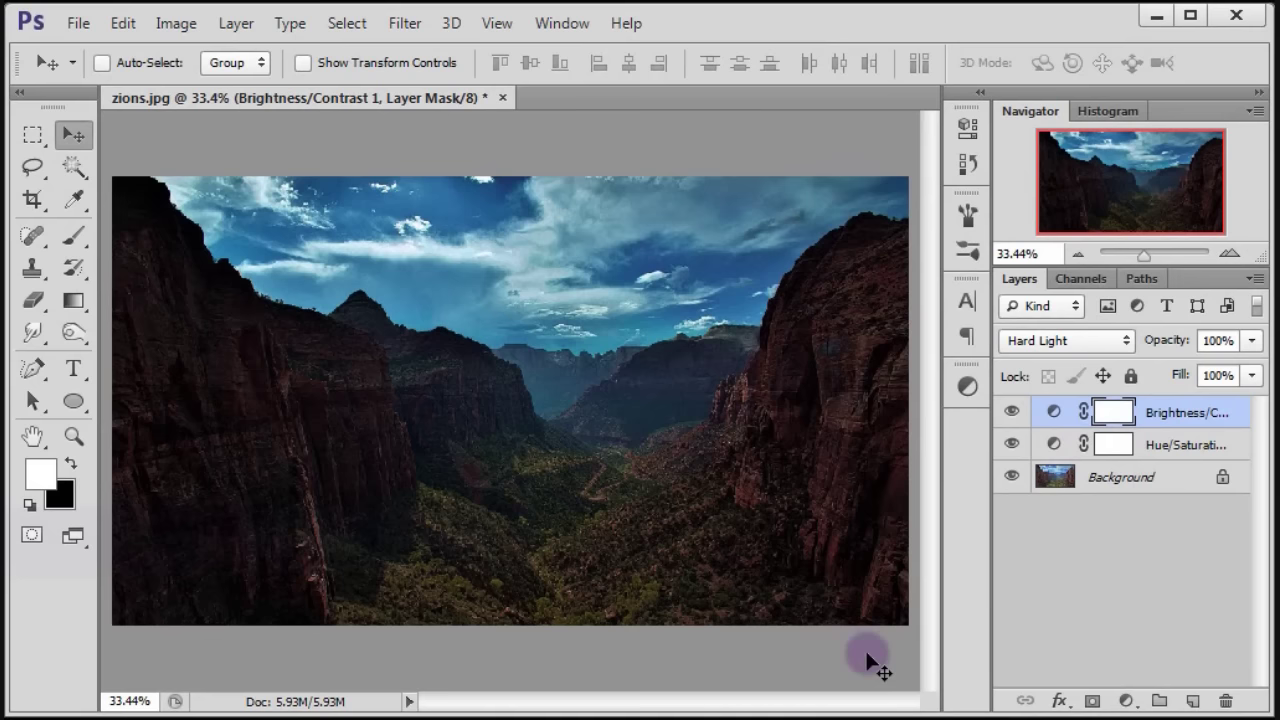
click(35, 300)
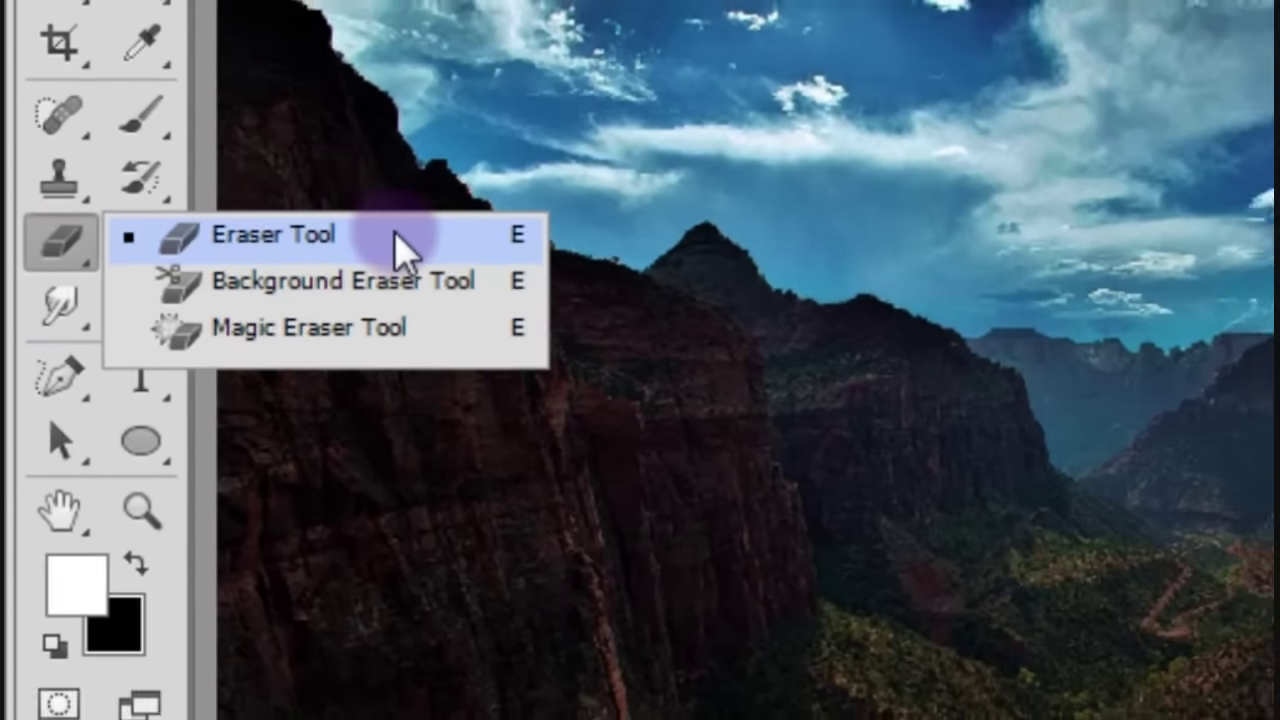
- Erase the darkening over the valley and cliffs with the Eraser at 39% opacity
click(405, 236)
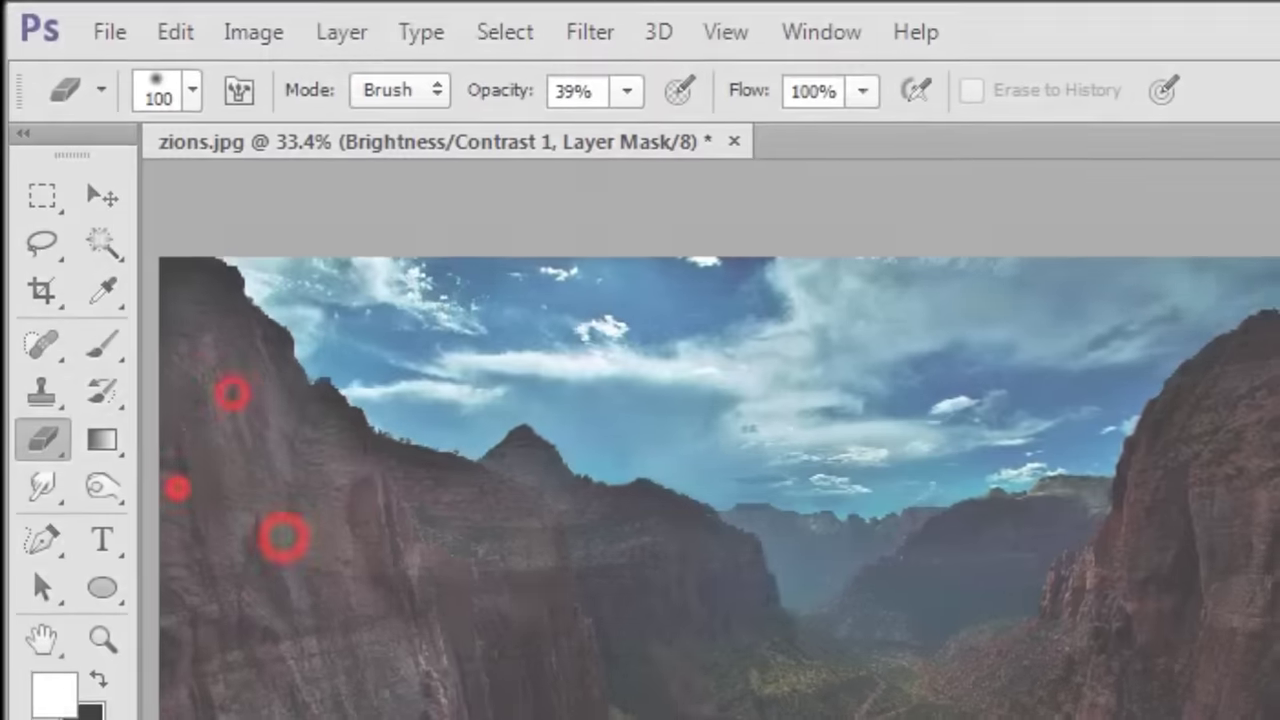
click(657, 370)
click(581, 371)
click(363, 485)
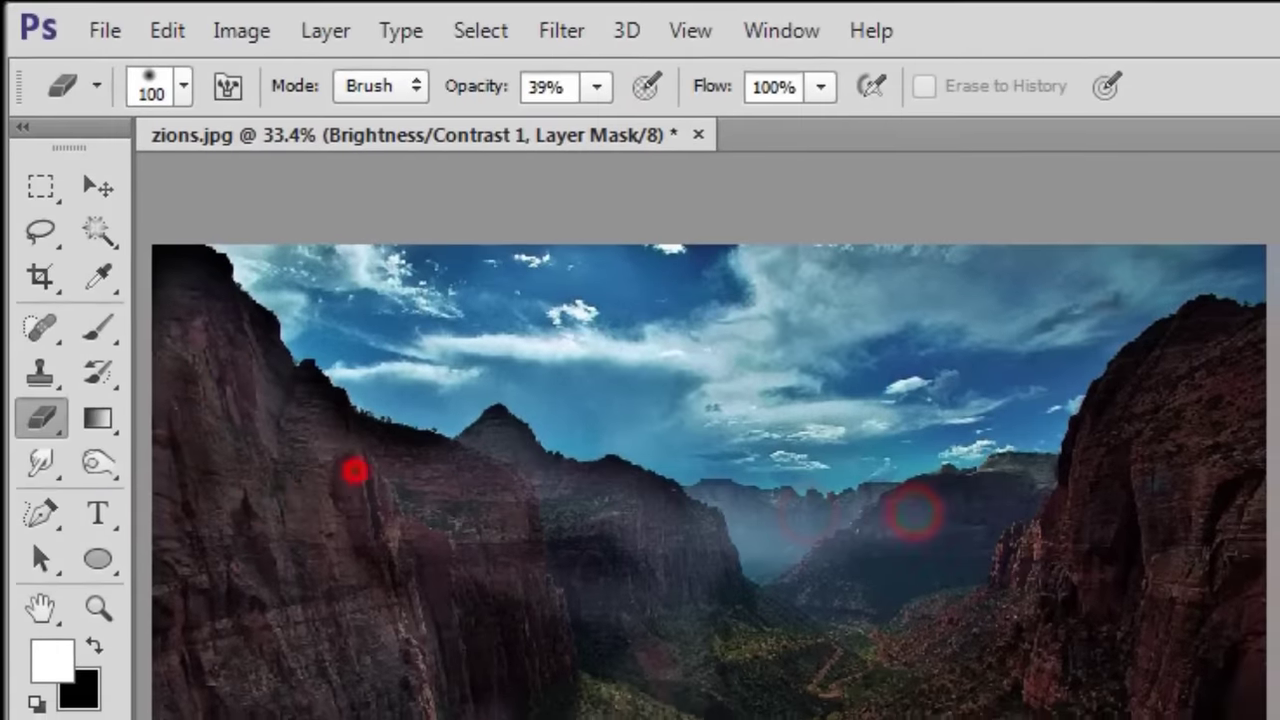
click(568, 602)
click(1208, 424)
click(890, 525)
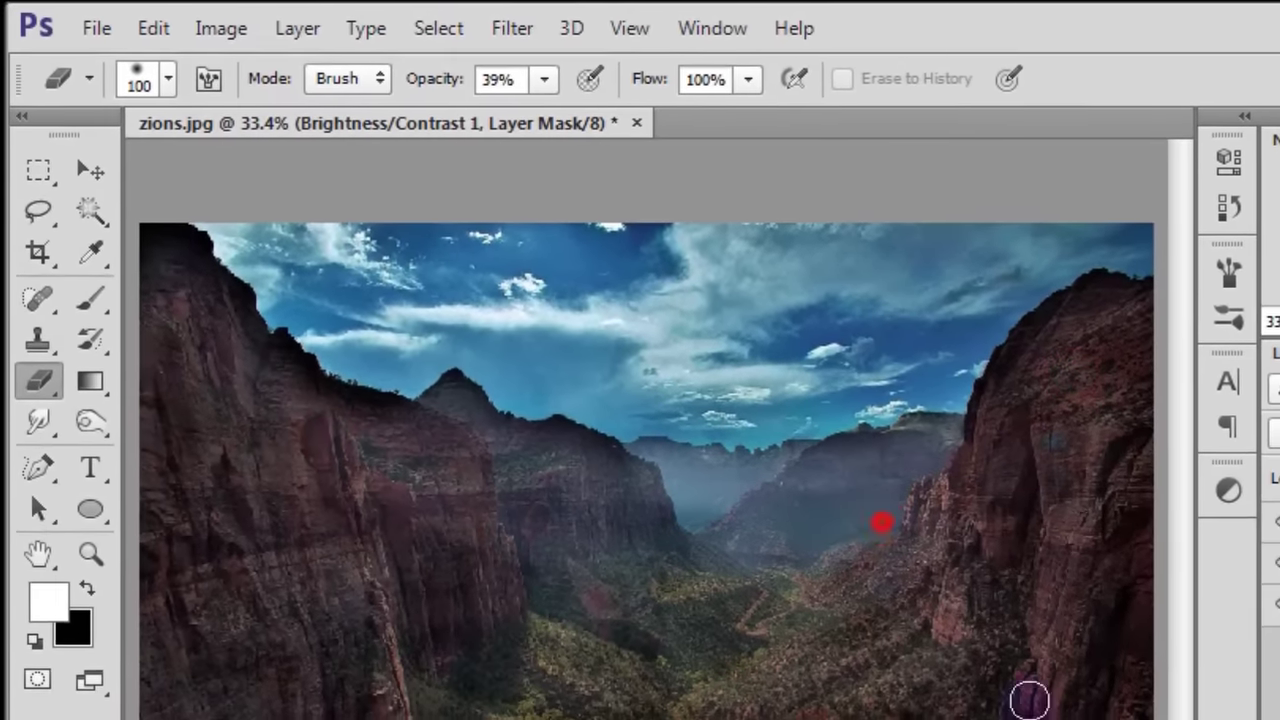
click(169, 246)
click(308, 609)
click(463, 403)
click(561, 81)
- Erase the remaining cliff darkening at 65% opacity, then open rock-mountain.png in Photoshop CS6
drag(561, 120, 599, 120)
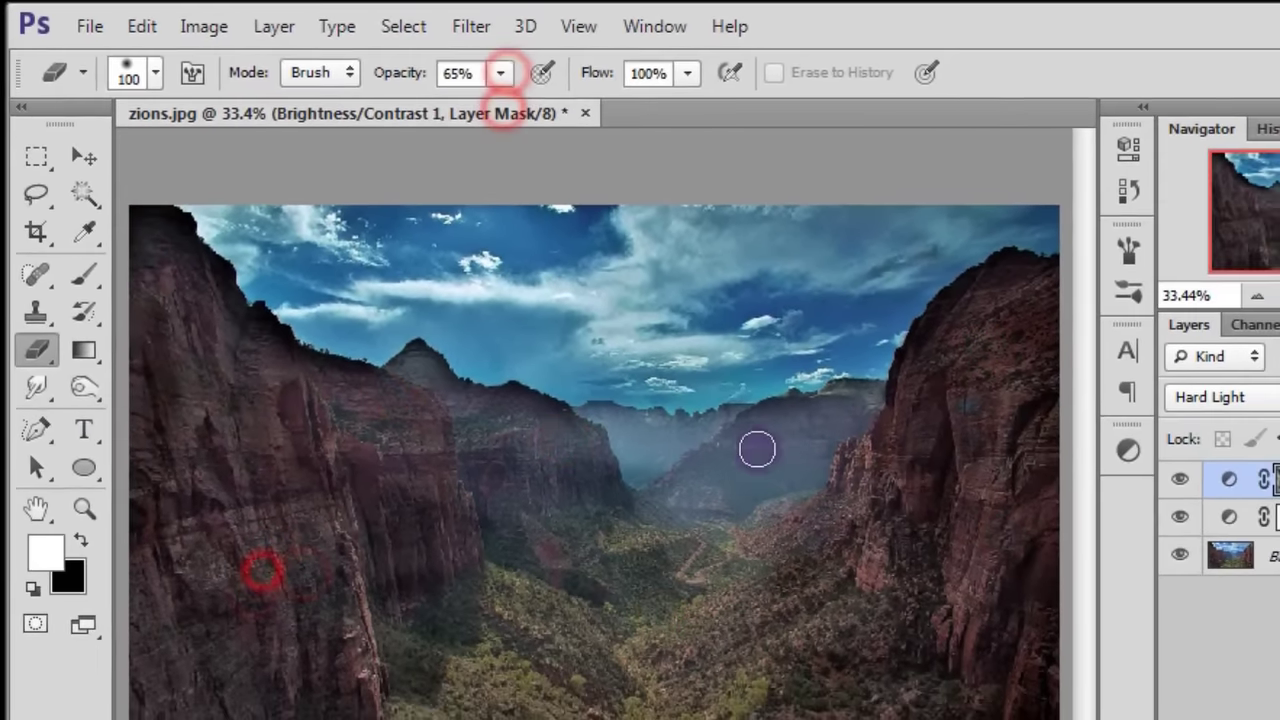
click(343, 480)
click(868, 517)
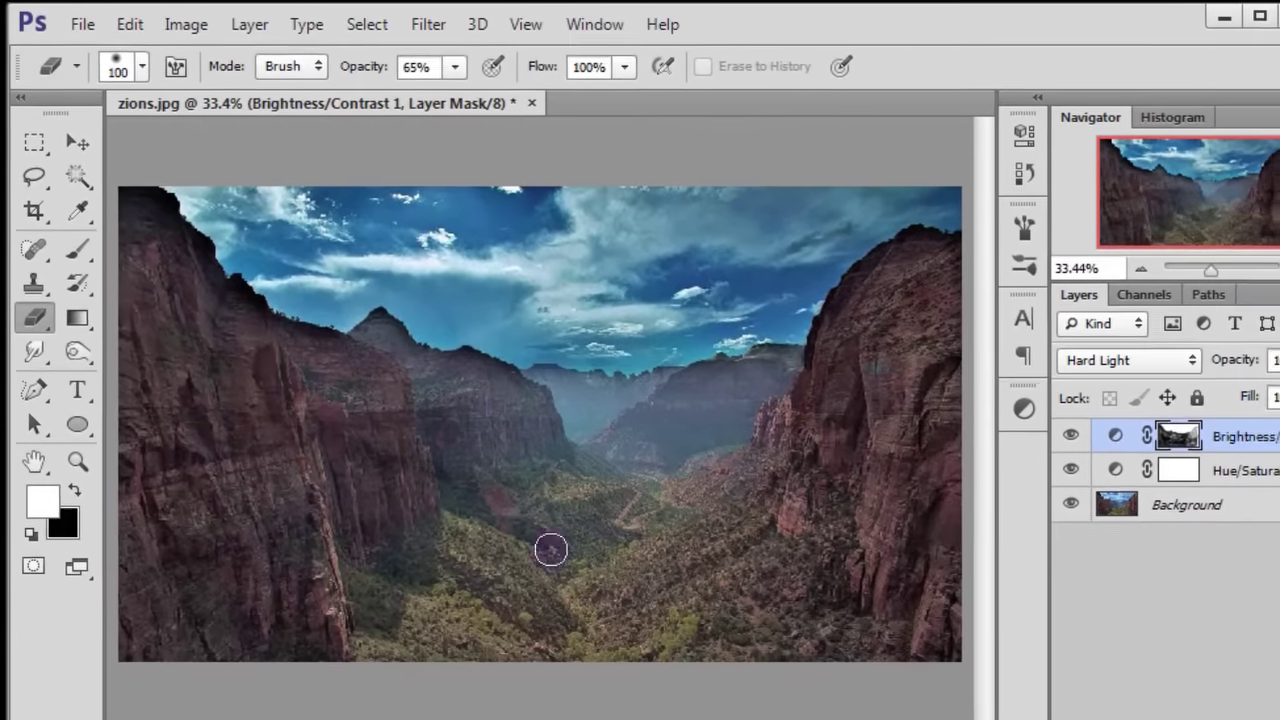
click(751, 588)
click(878, 428)
click(571, 400)
click(427, 478)
click(1108, 453)
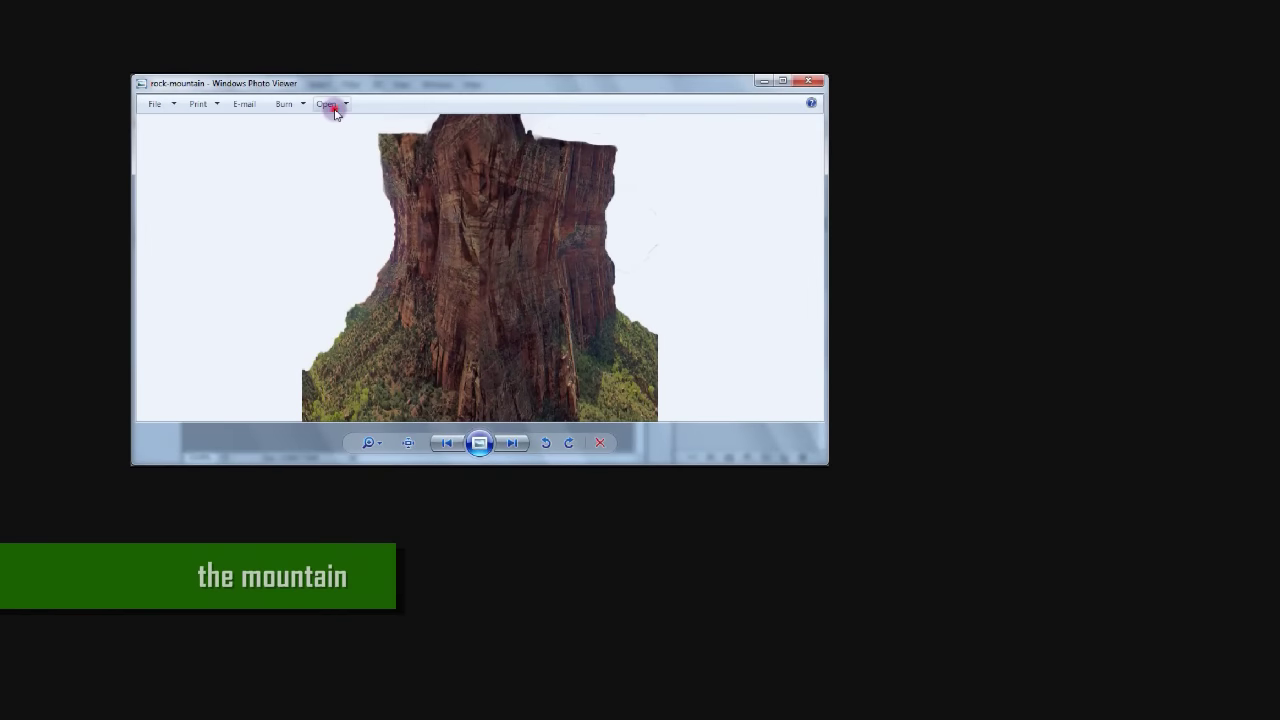
click(333, 108)
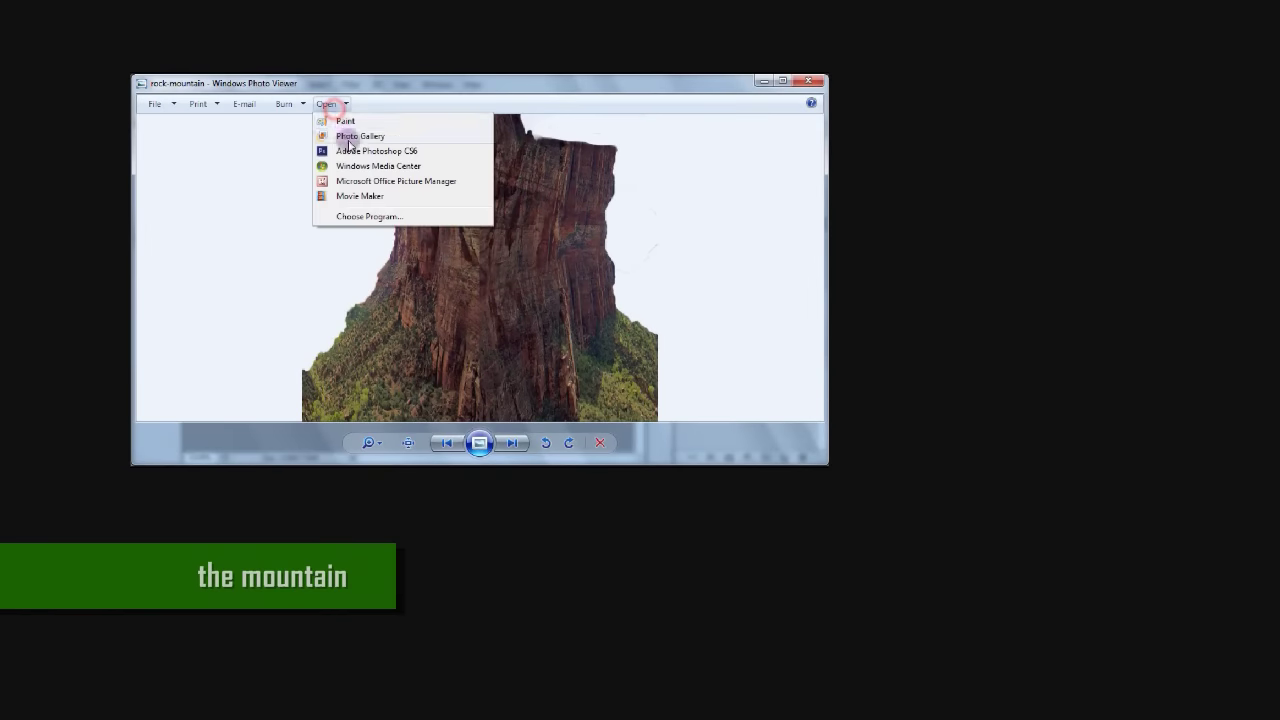
click(353, 151)
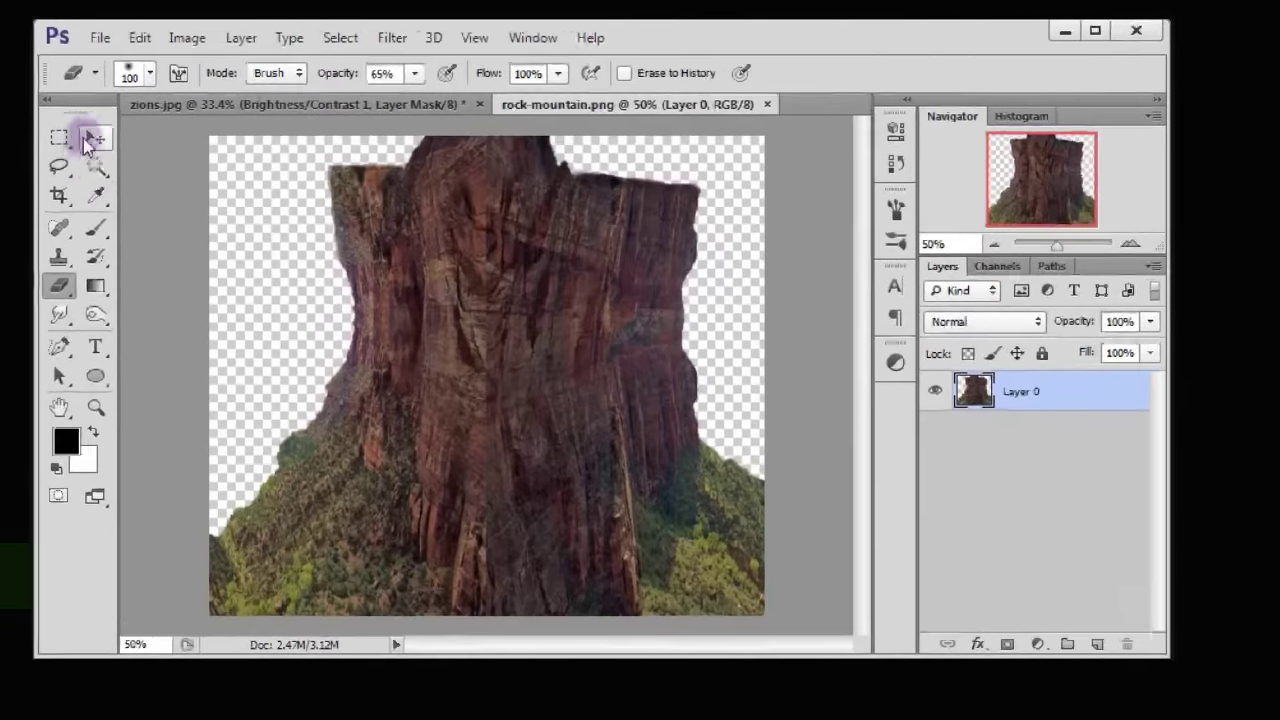
- Move the rock pillar into the canyon's centre and close rock-mountain.png
click(86, 140)
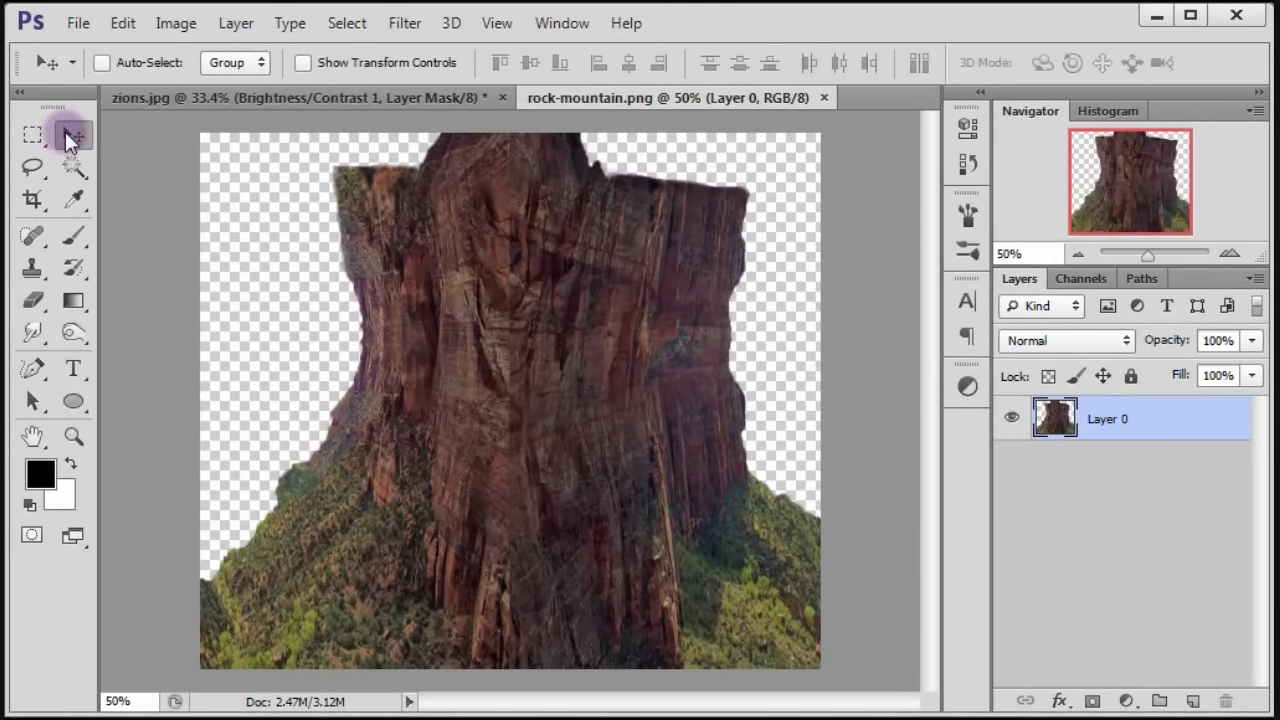
mouse_move(507, 390)
mouse_down()
mouse_move(385, 101)
mouse_move(488, 394)
mouse_move(546, 443)
mouse_up()
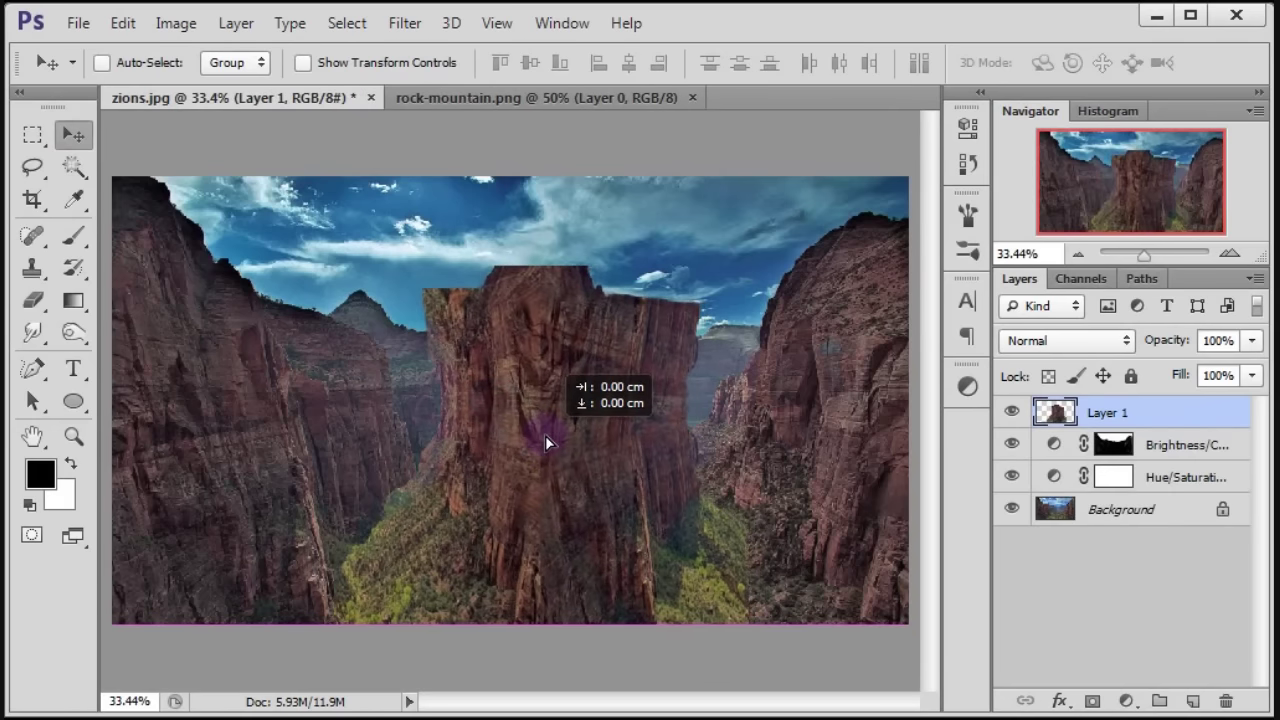
click(575, 98)
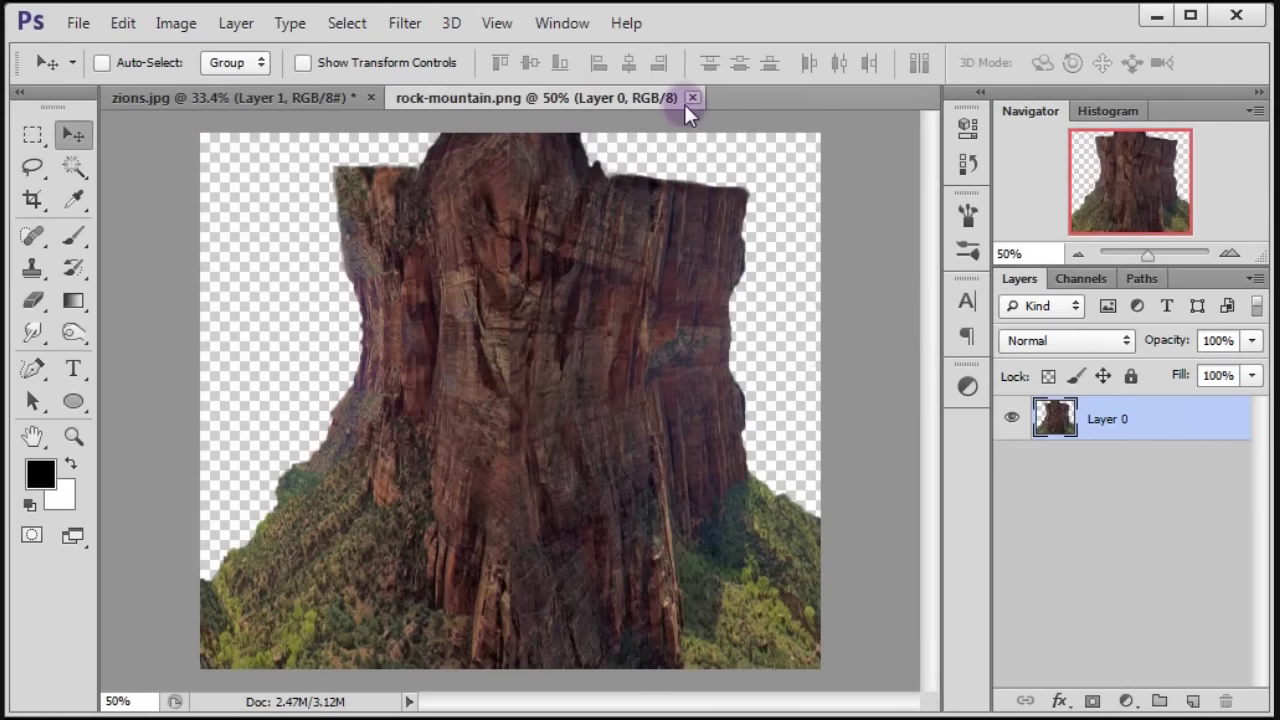
click(692, 97)
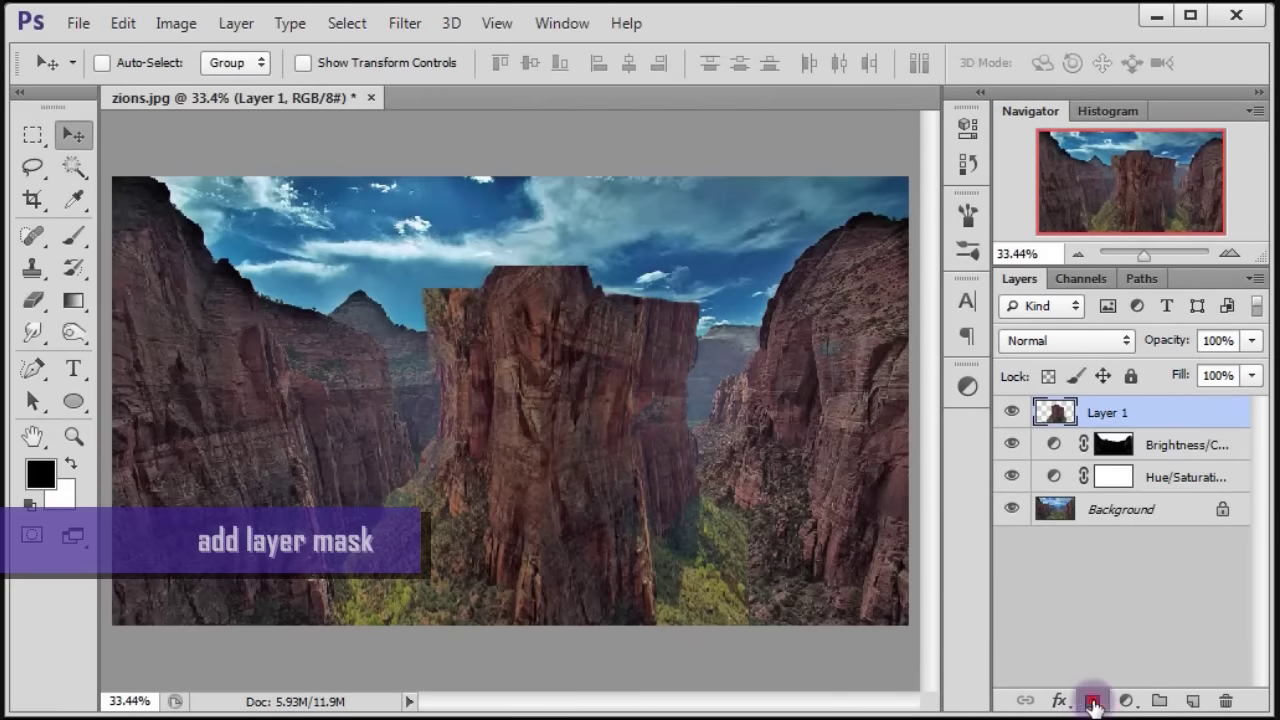
- Add a layer mask to the pillar and erase its base at 28% opacity with a larger brush
click(1091, 703)
click(38, 305)
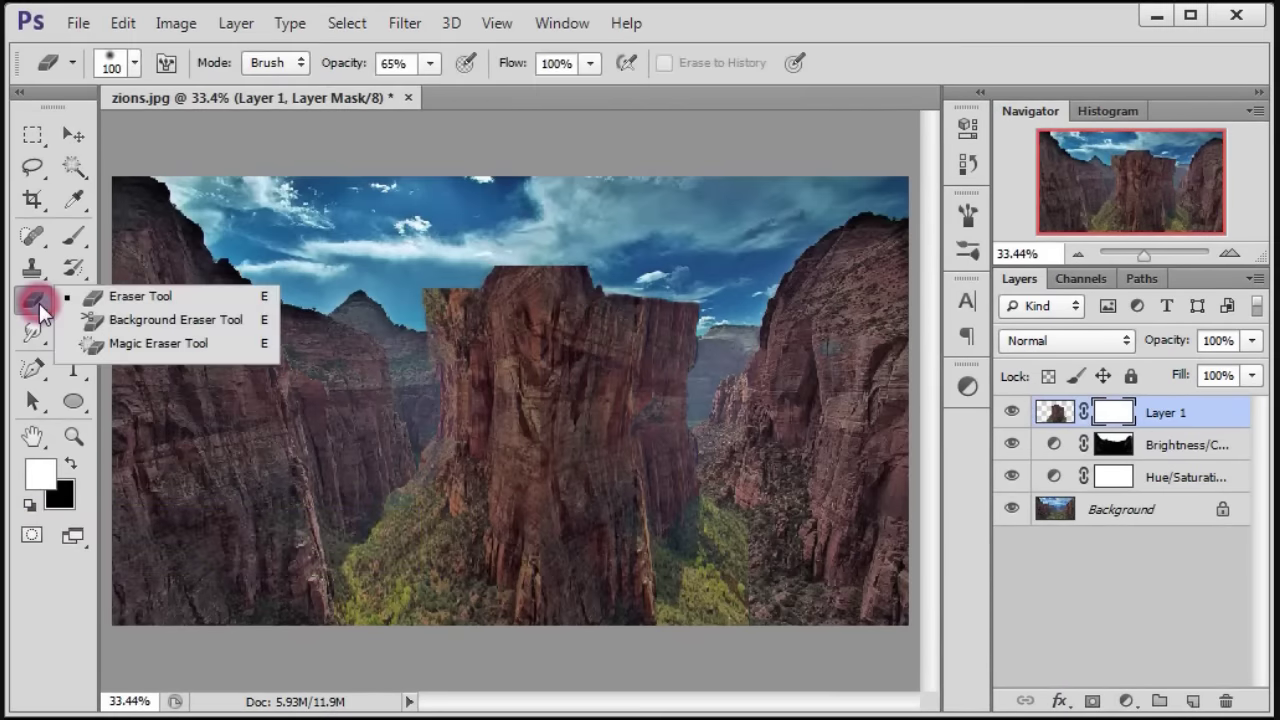
click(214, 302)
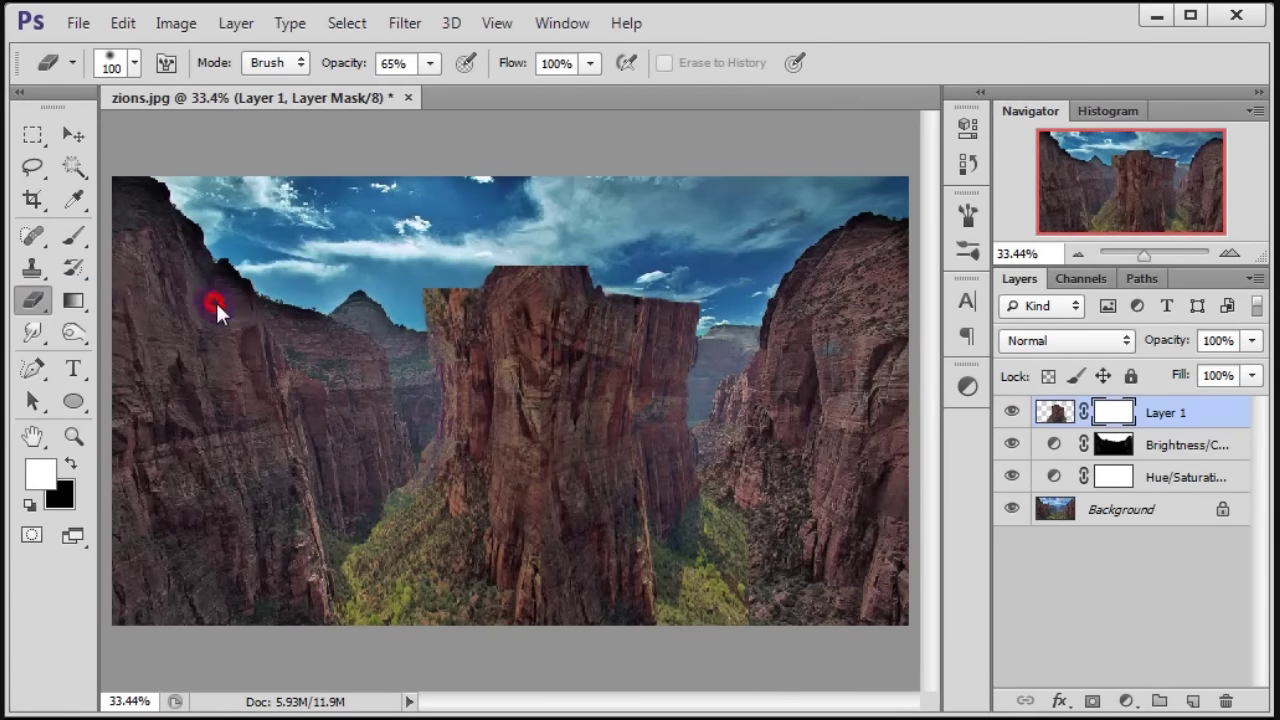
click(429, 63)
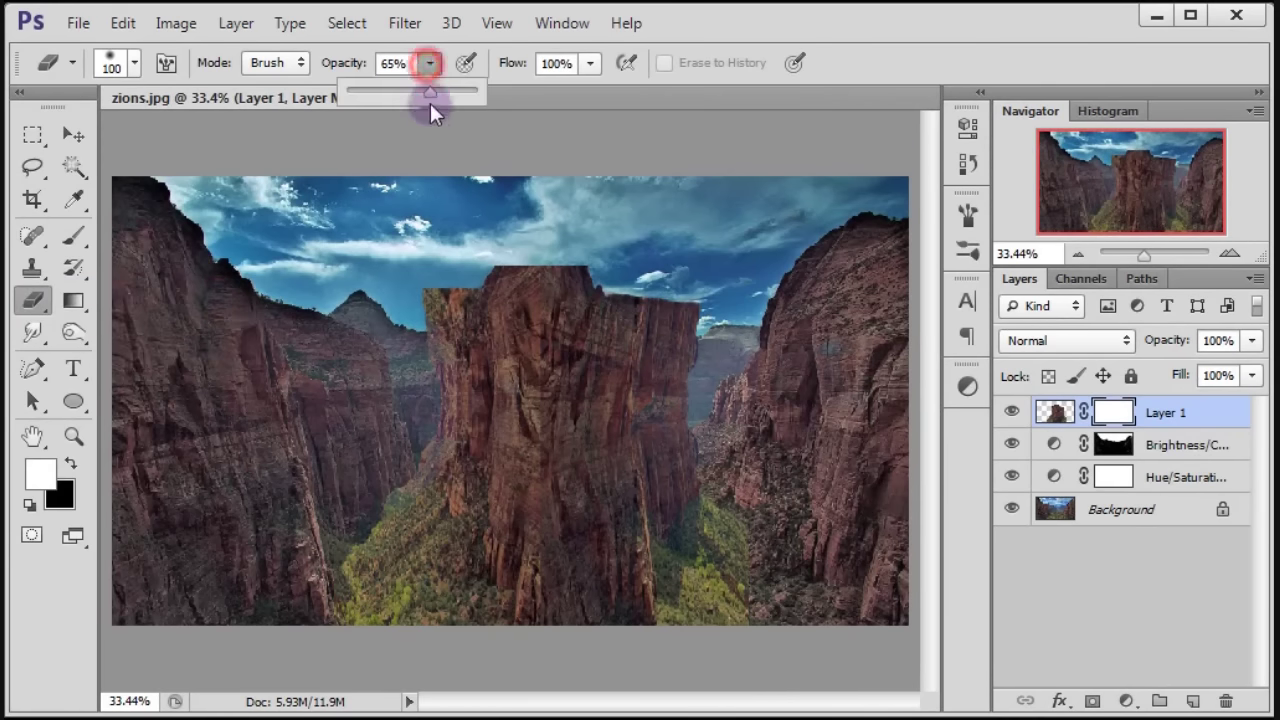
drag(425, 97, 402, 125)
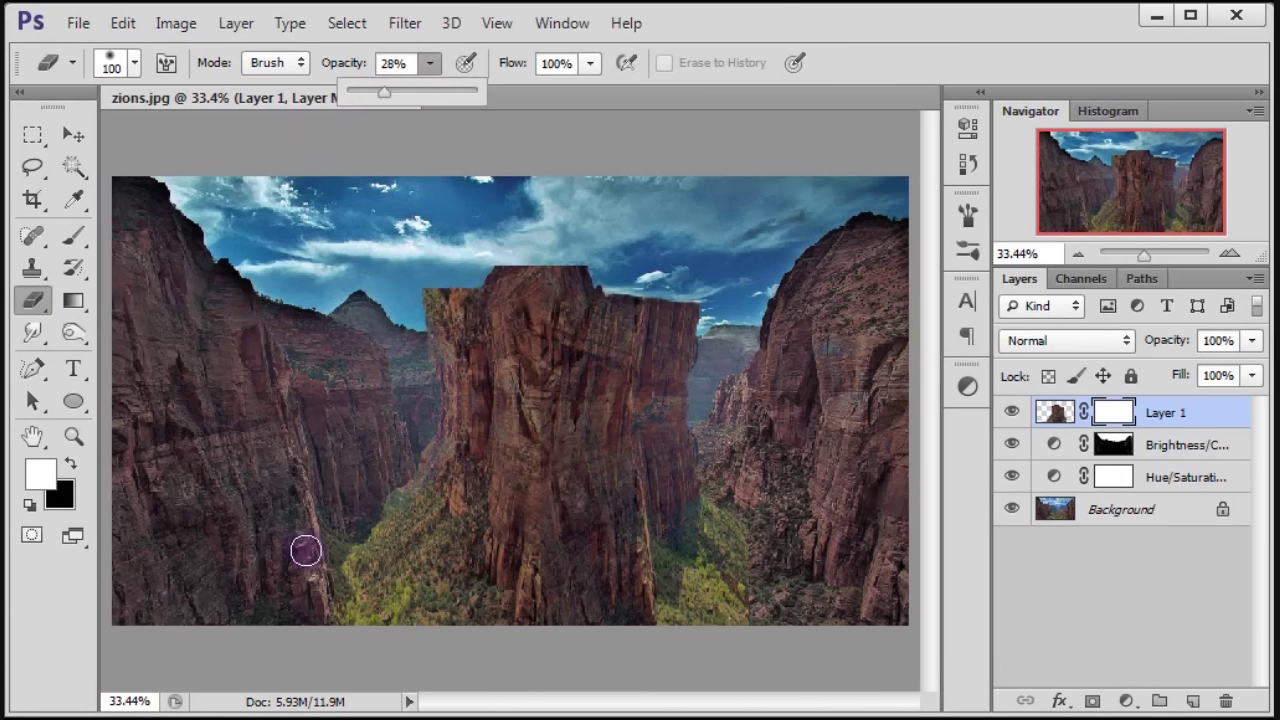
key(bracketright)
key(bracketright)
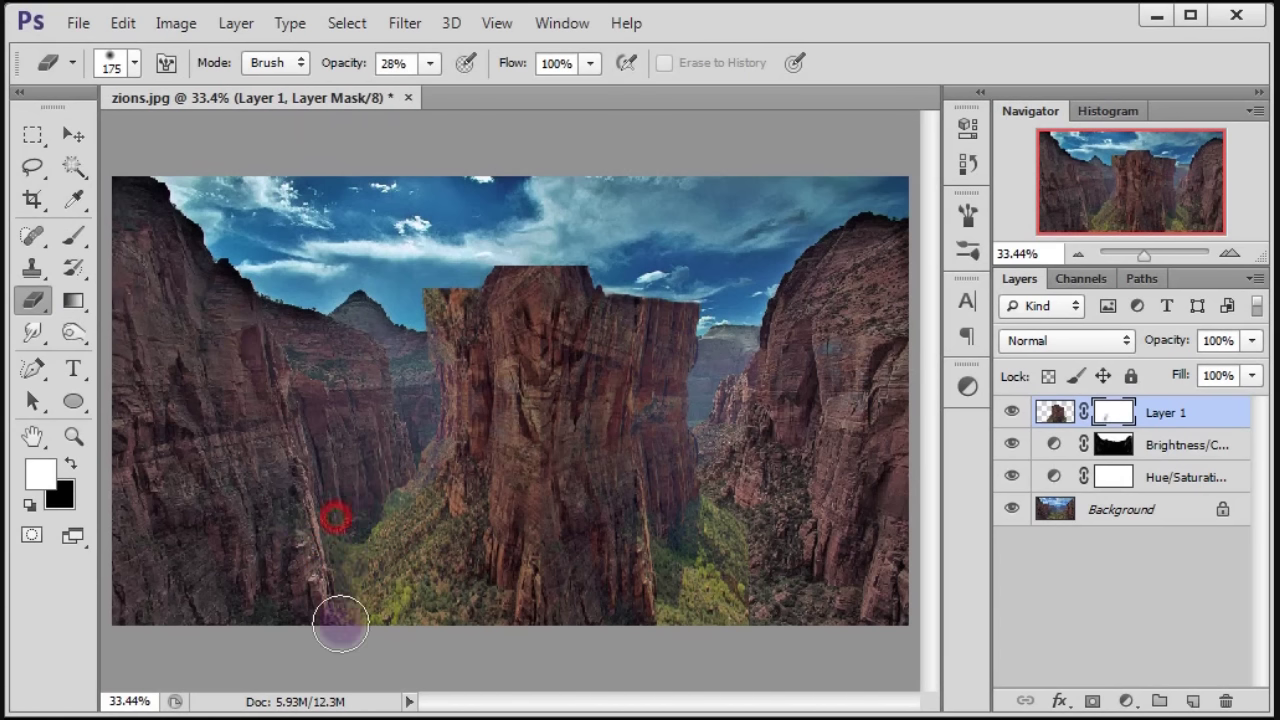
click(341, 559)
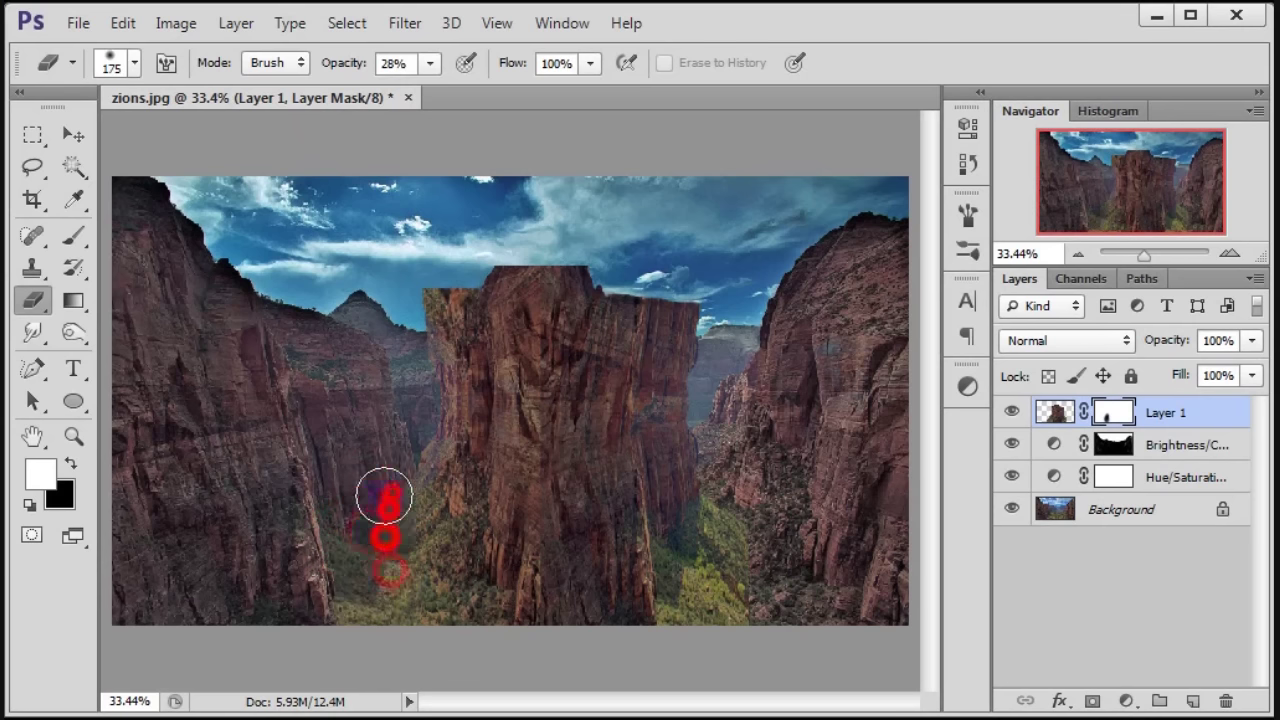
click(755, 615)
click(741, 519)
click(718, 572)
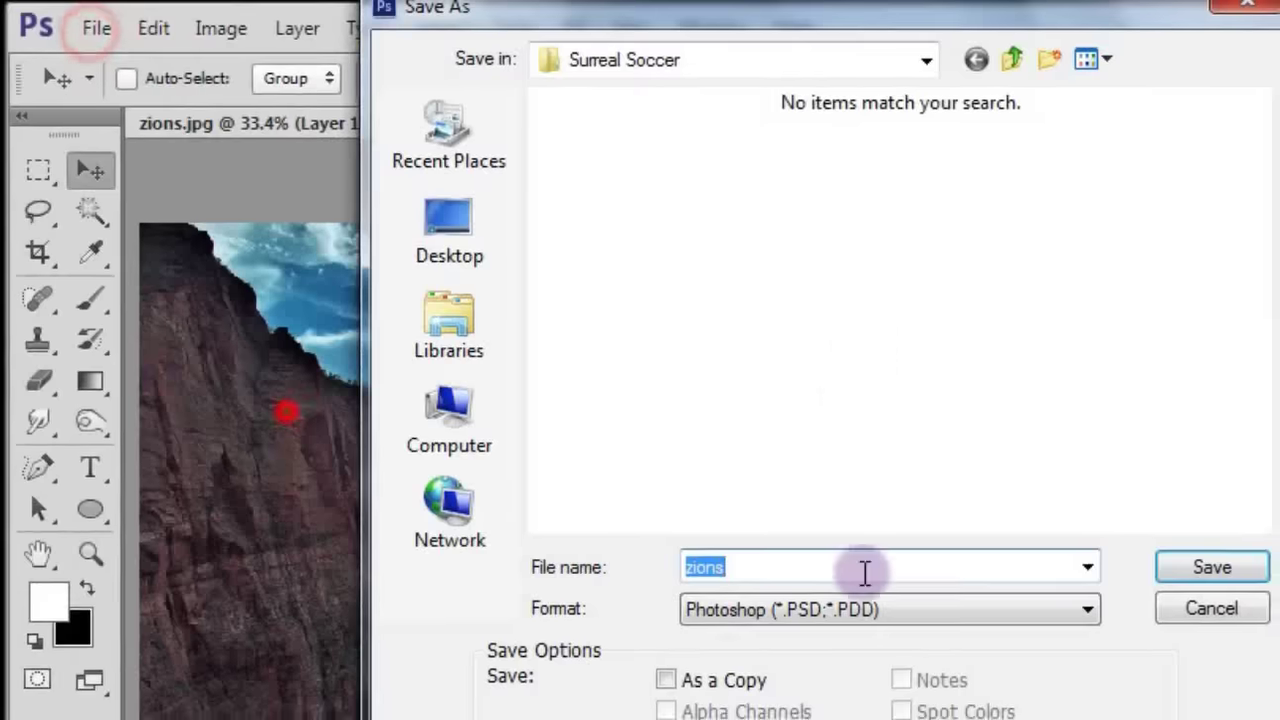
- Save the composite as surreal_soccer_field.psd in Photoshop format
text(surreal_soccer_field)
key(Return)
key(Return)
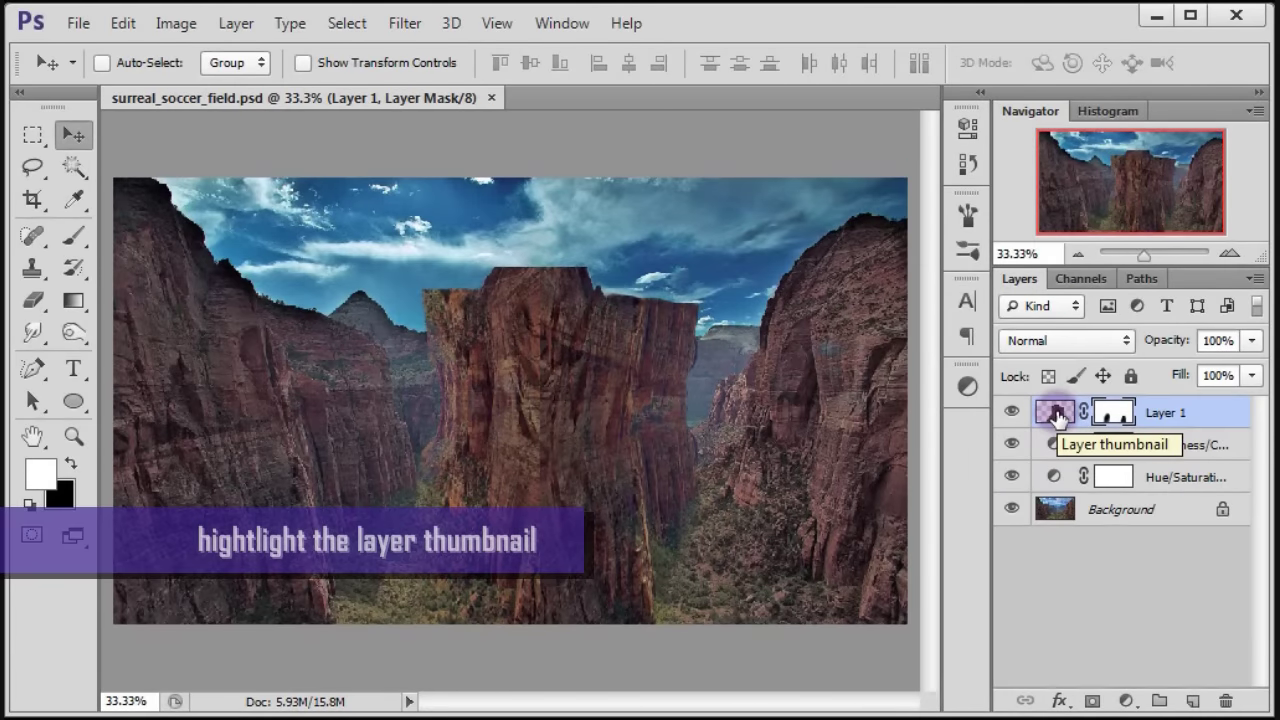
- Load Layer 1's pixels as a selection via Select Pixels and add a new empty layer
click(1058, 414)
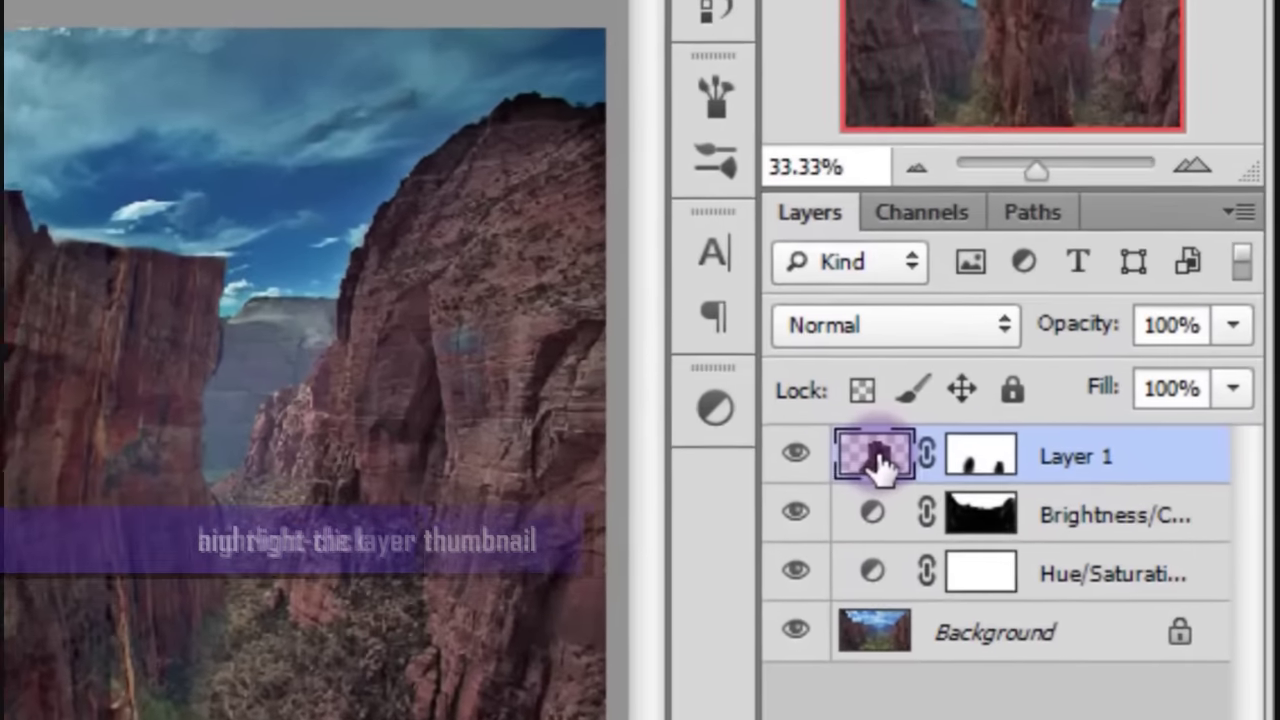
right_click(874, 456)
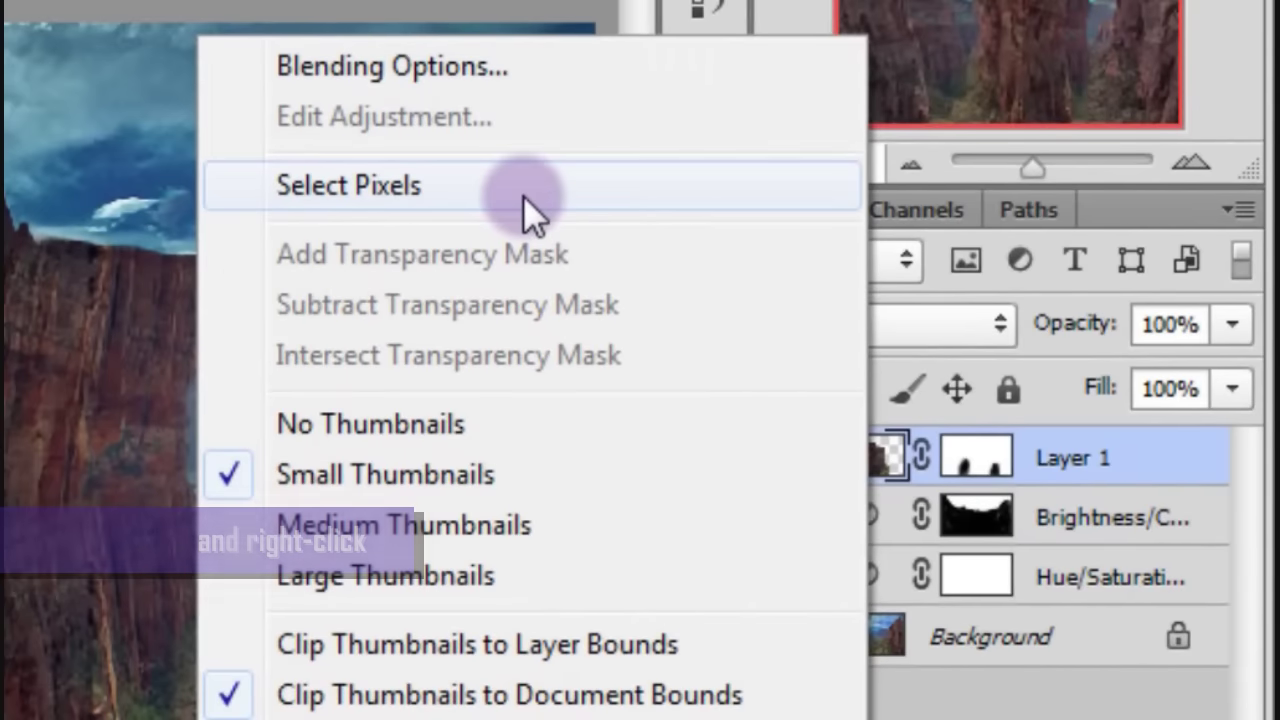
click(706, 238)
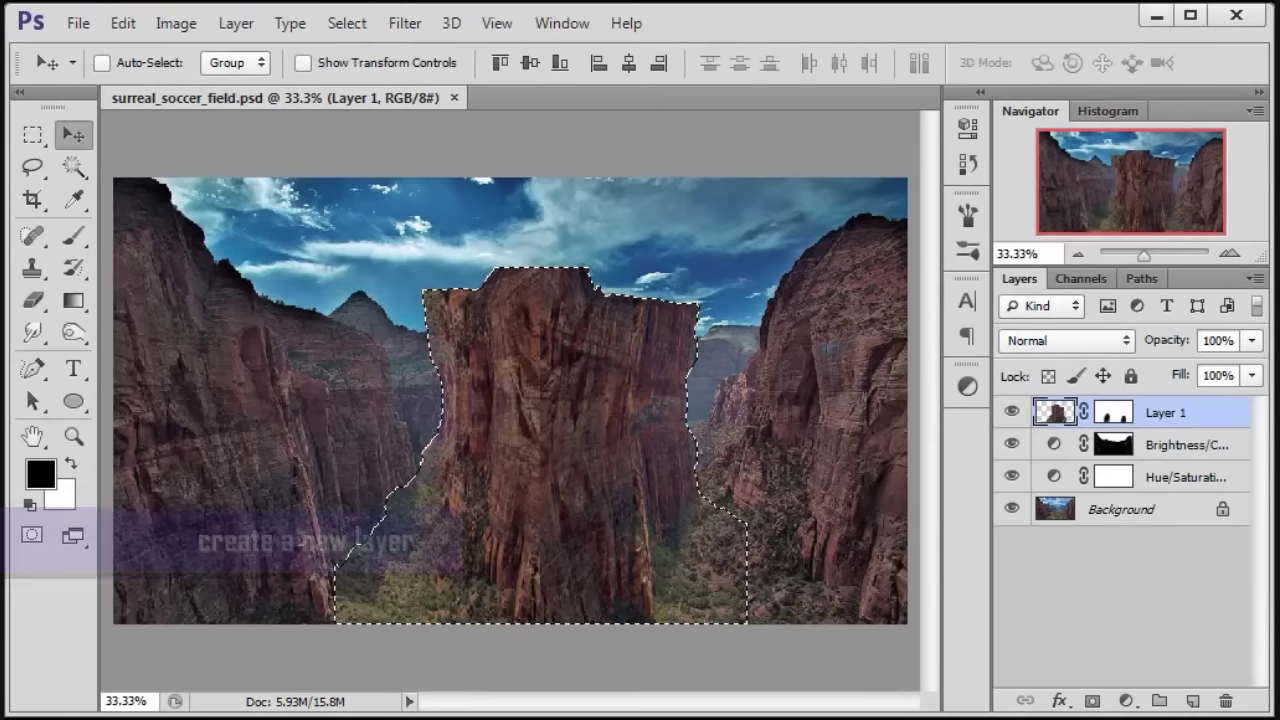
click(1193, 701)
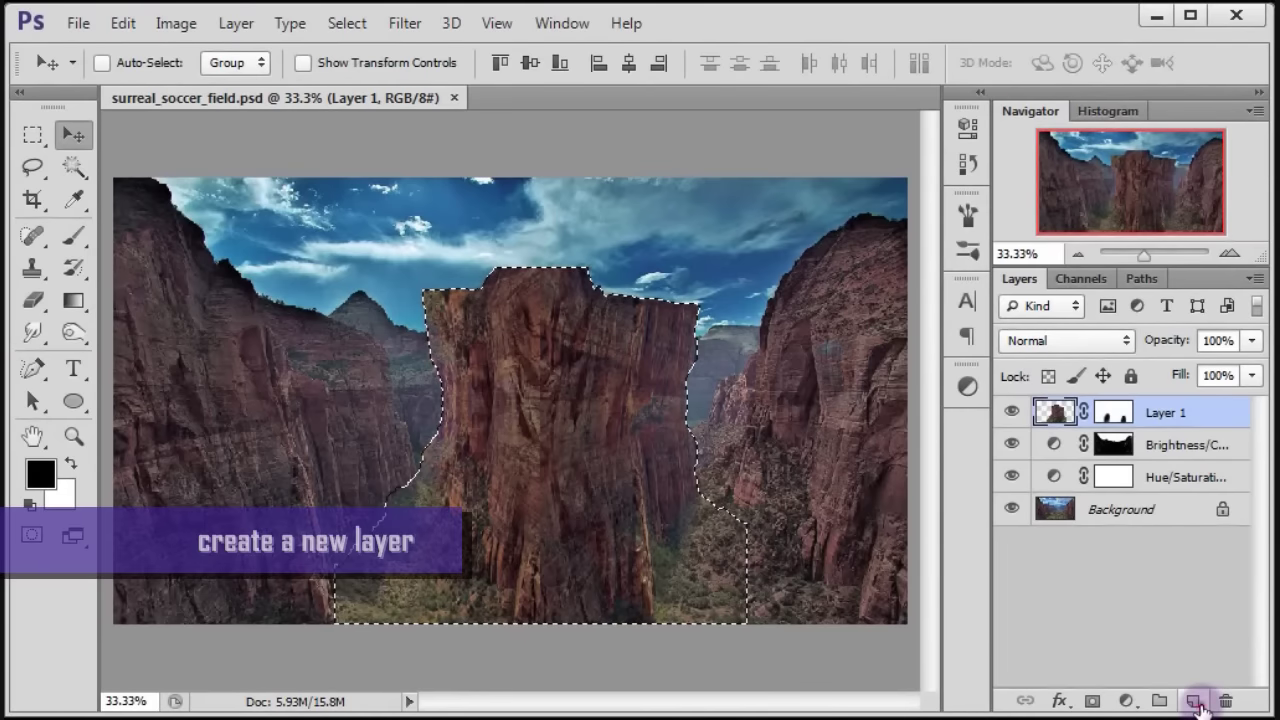
- Fill the pillar selection on Layer 2 with White using Edit > Fill
click(122, 24)
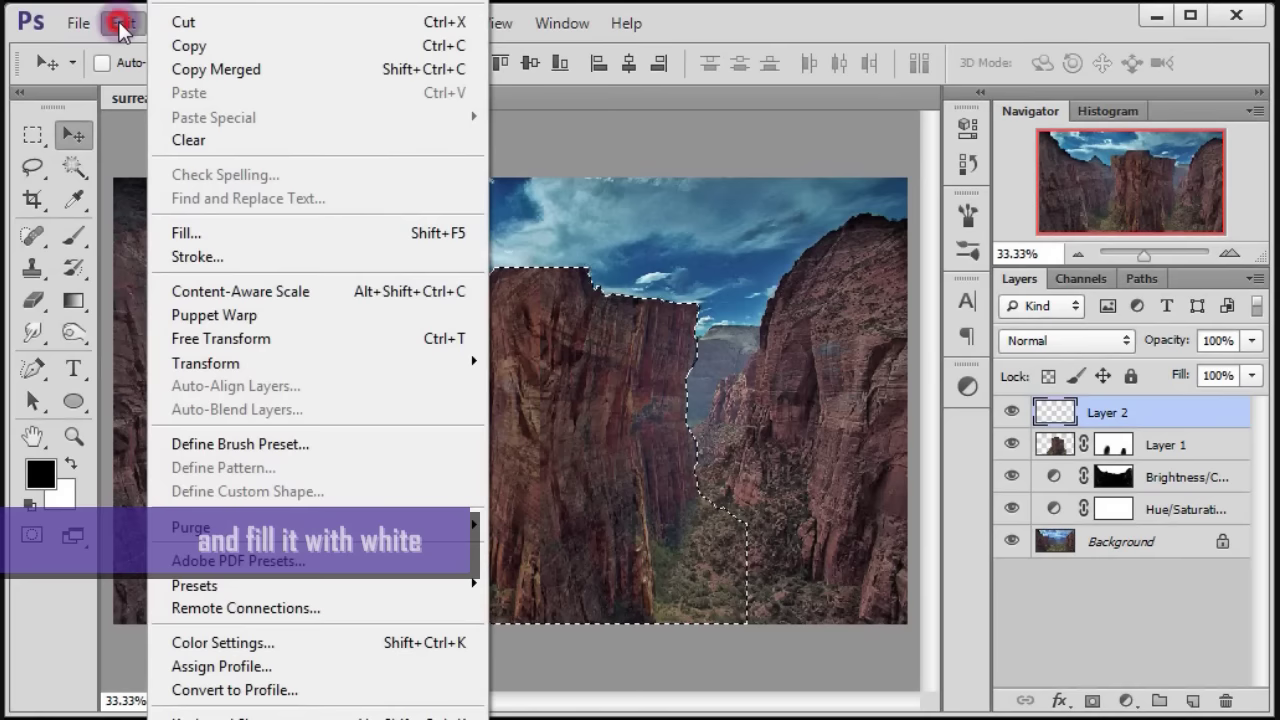
click(248, 238)
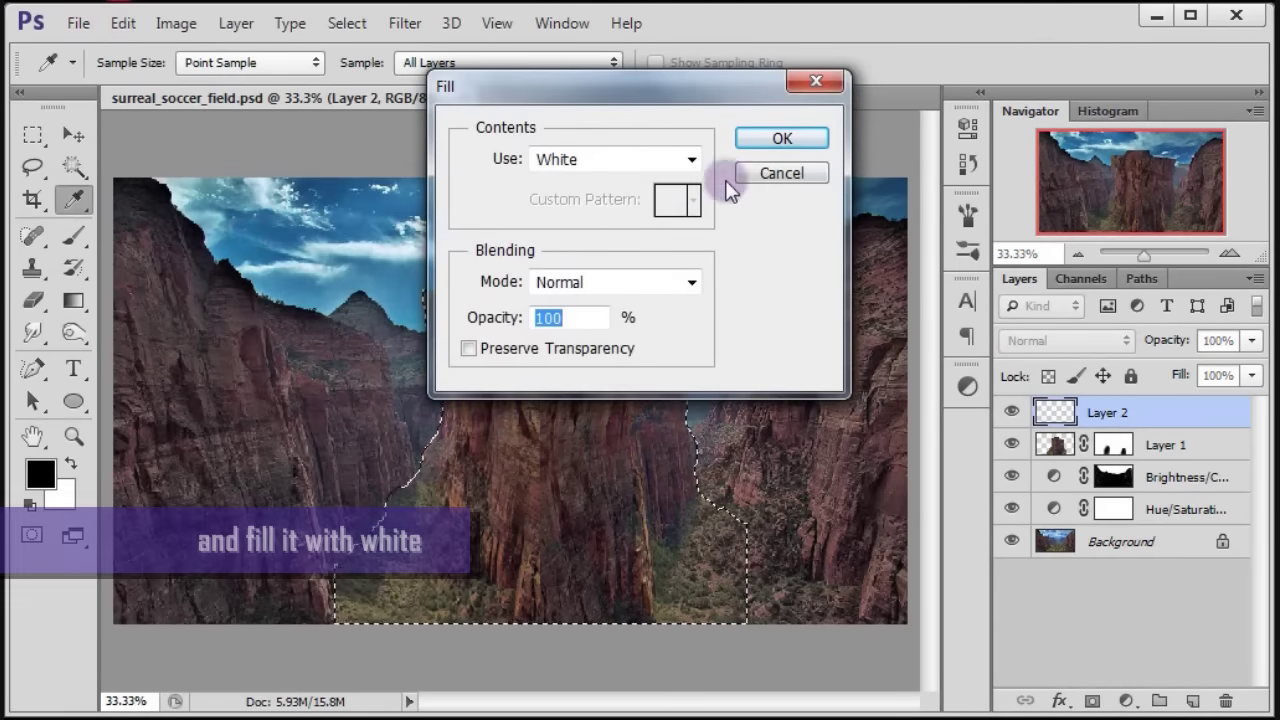
drag(705, 106, 699, 178)
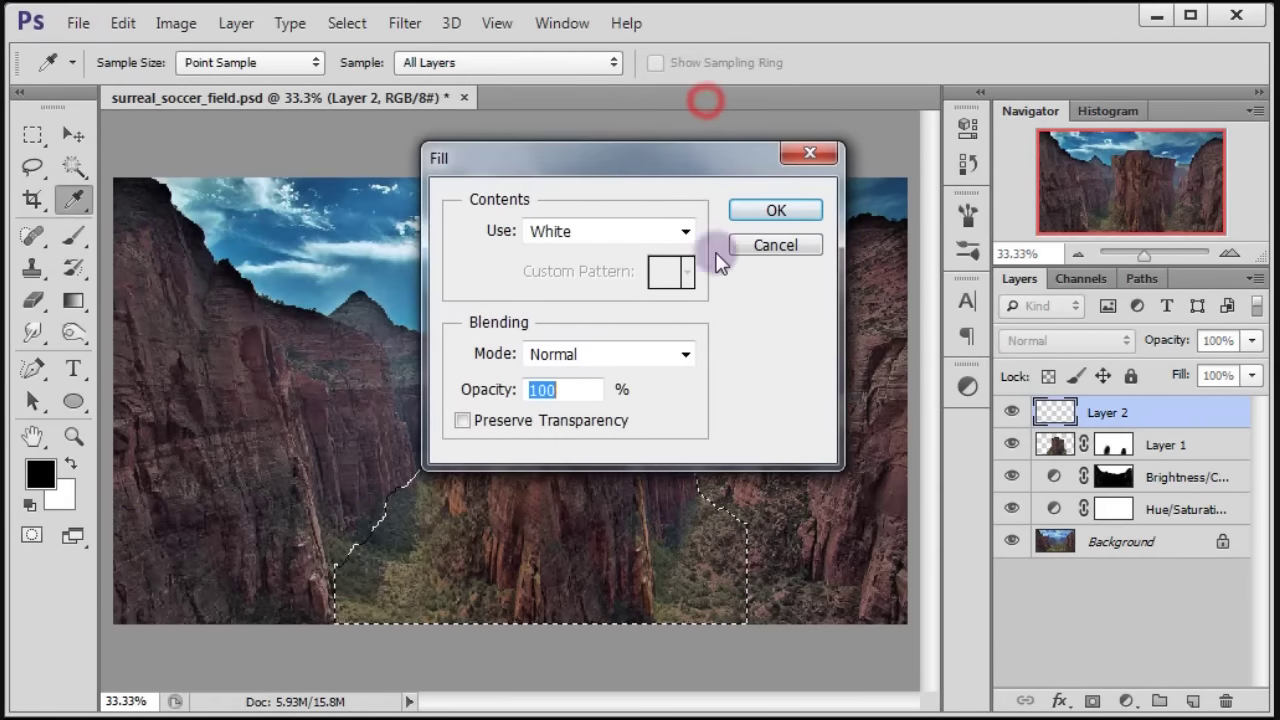
click(769, 222)
key(v)
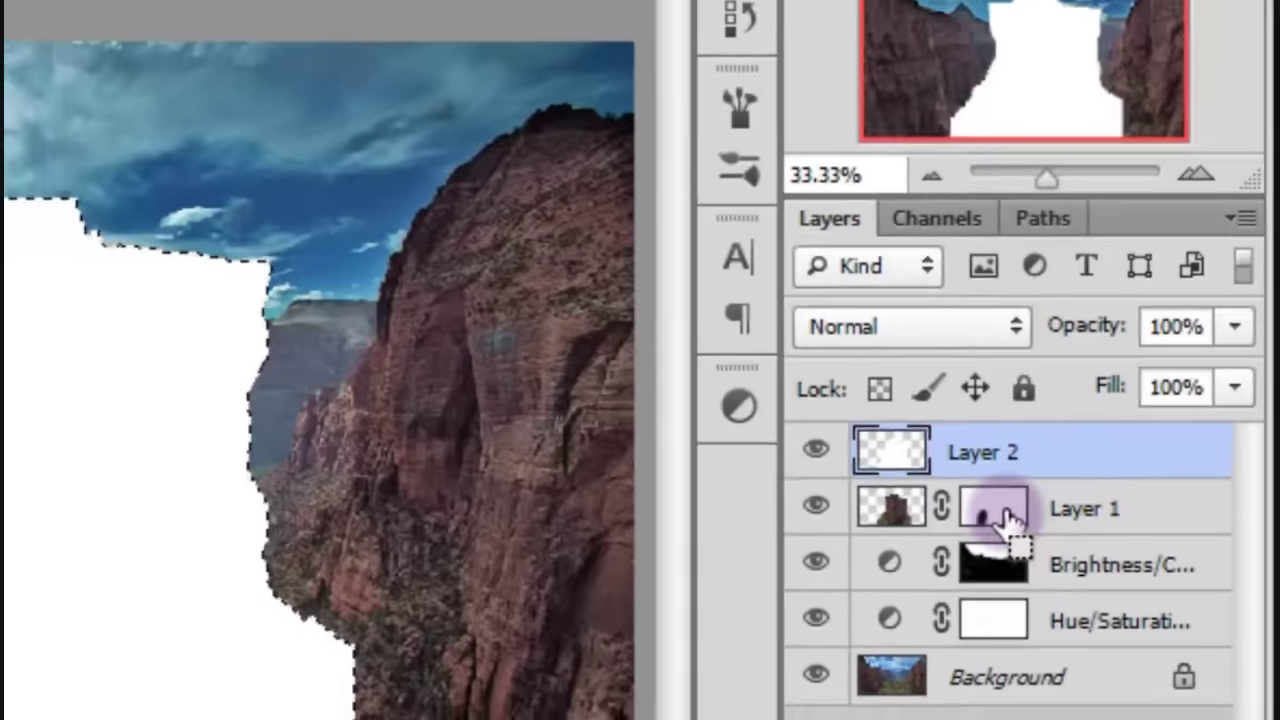
- Delete Layer 2's white outside the pillar mask to clear the pillar's faded base
ctrl+click(1075, 478)
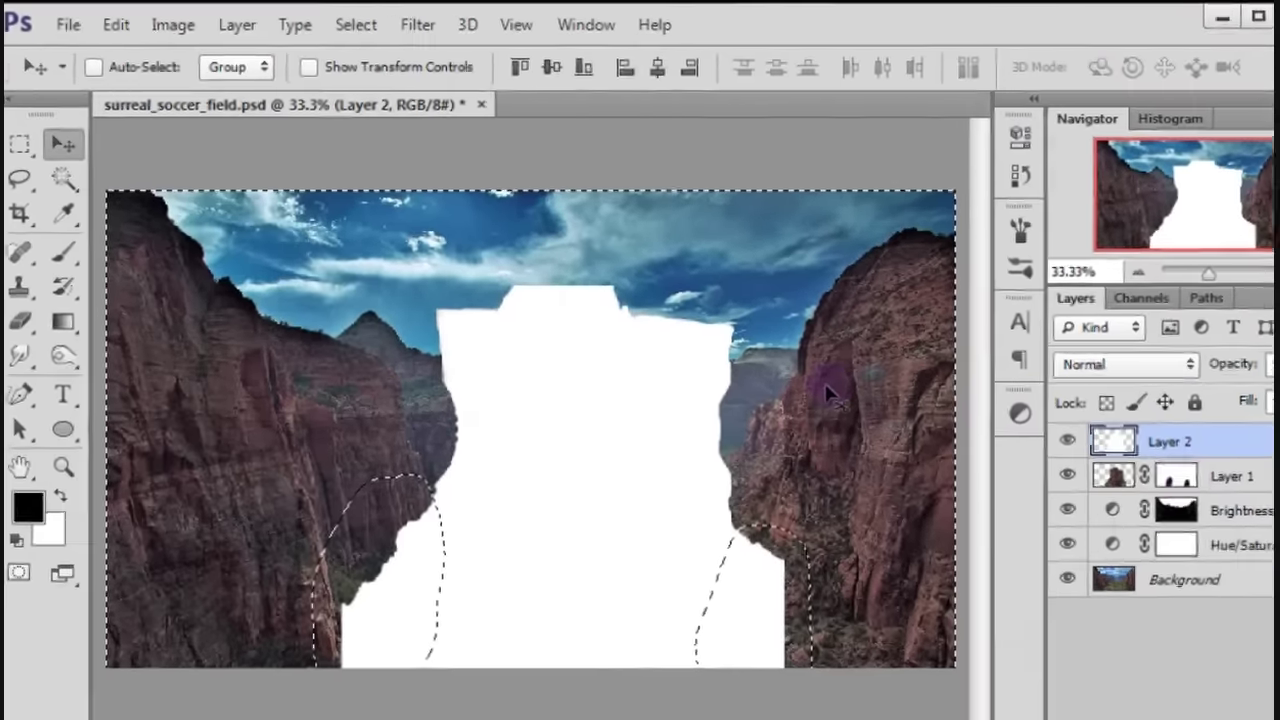
click(465, 50)
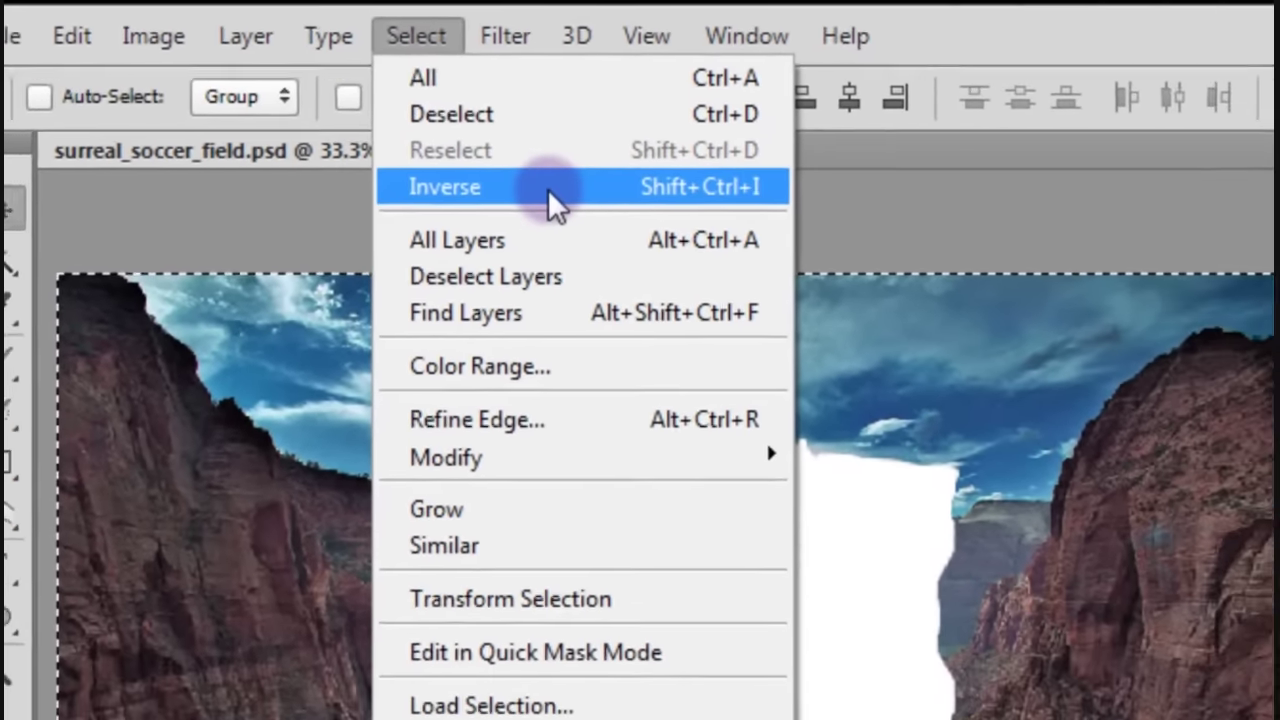
click(582, 207)
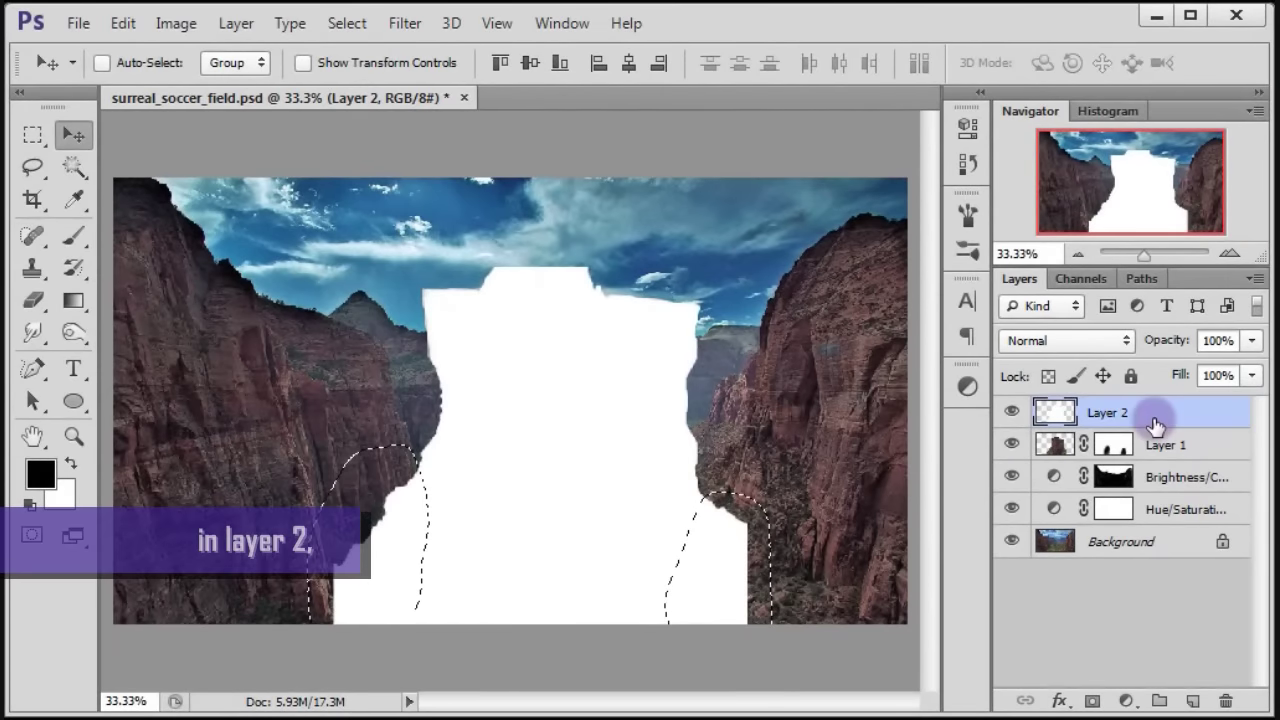
key(Delete)
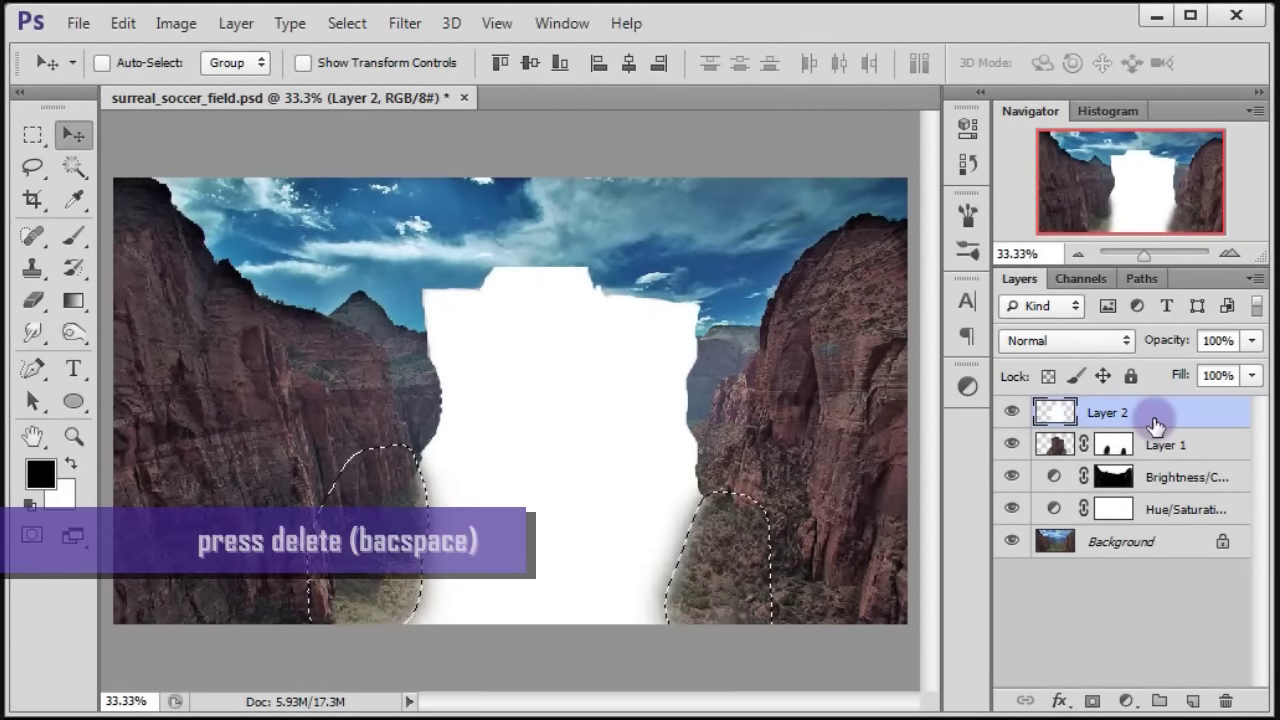
- Blend Layer 2 as Soft Light at 30% opacity and deselect
click(1053, 342)
click(1045, 218)
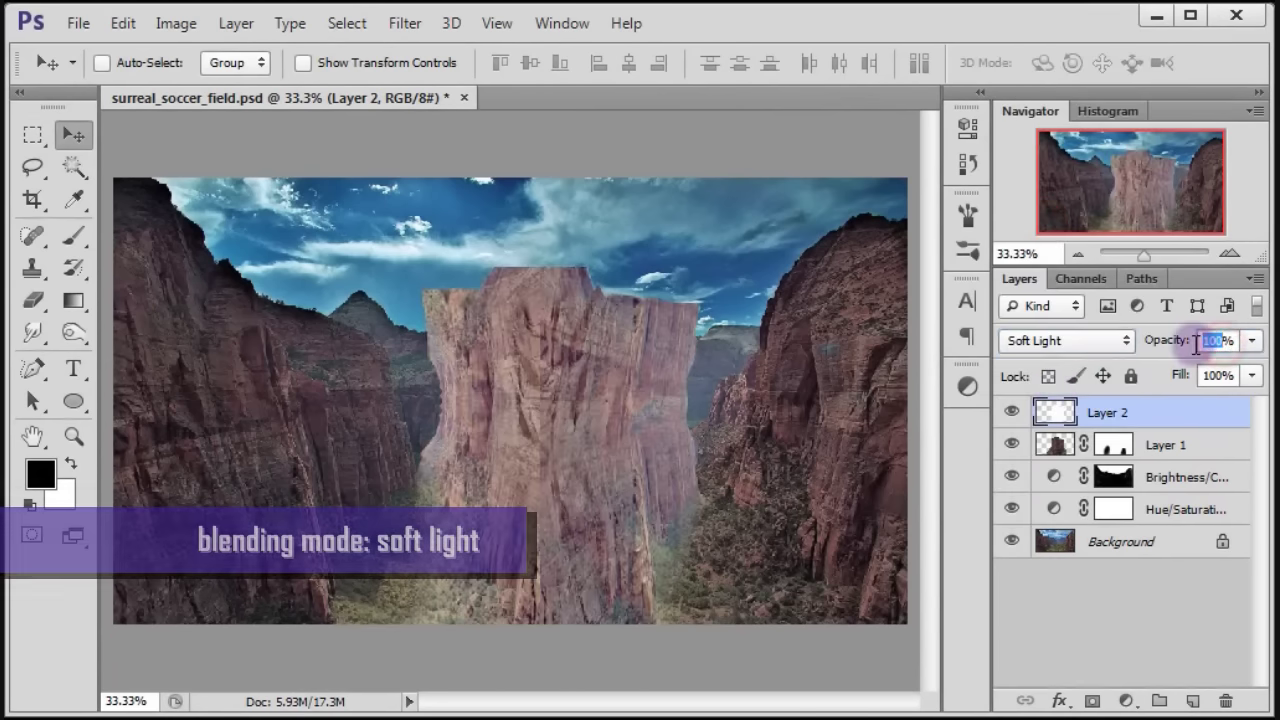
text(30)
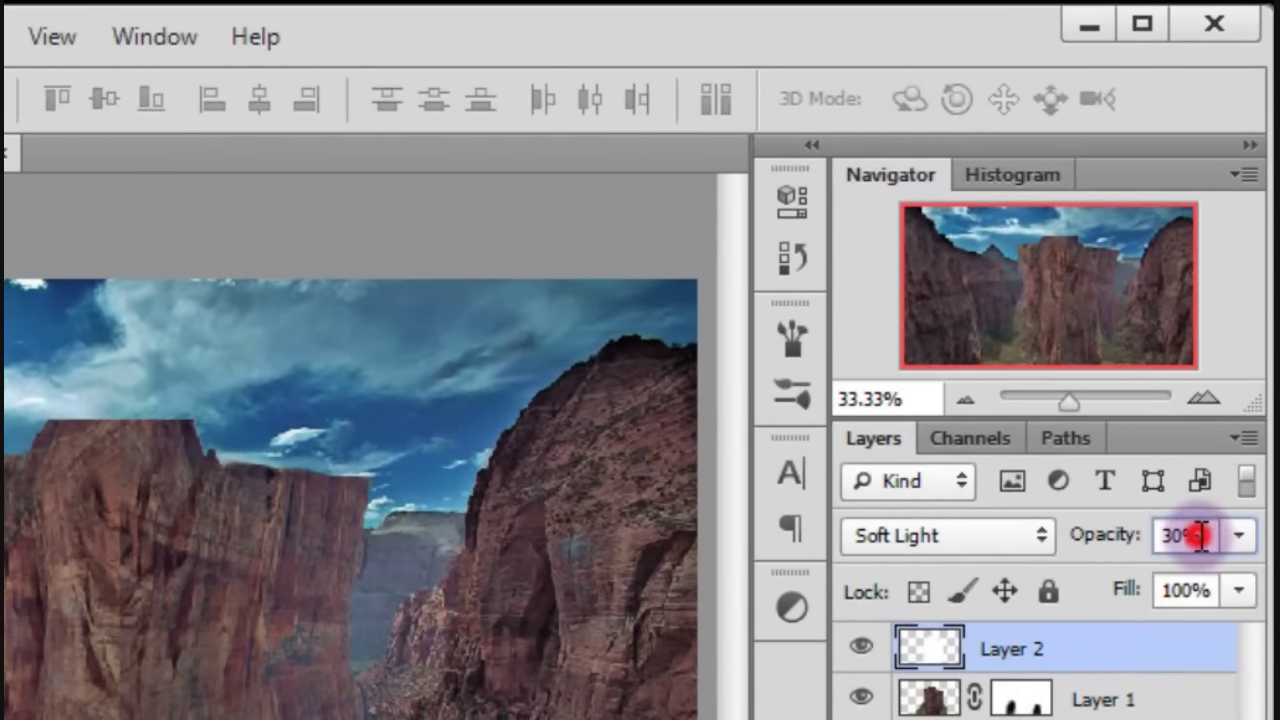
key(ctrl+d)
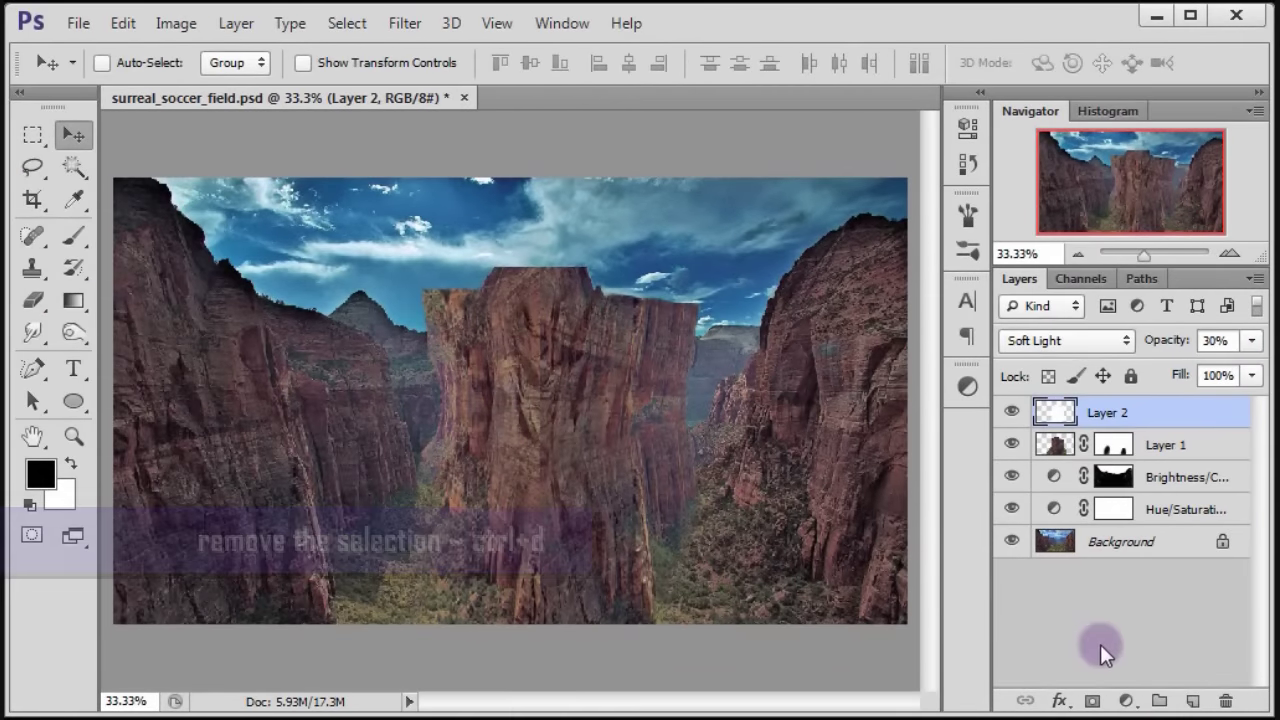
- Add a new Layer 3 and load a standard brush with foreground colour #08a561
click(1196, 702)
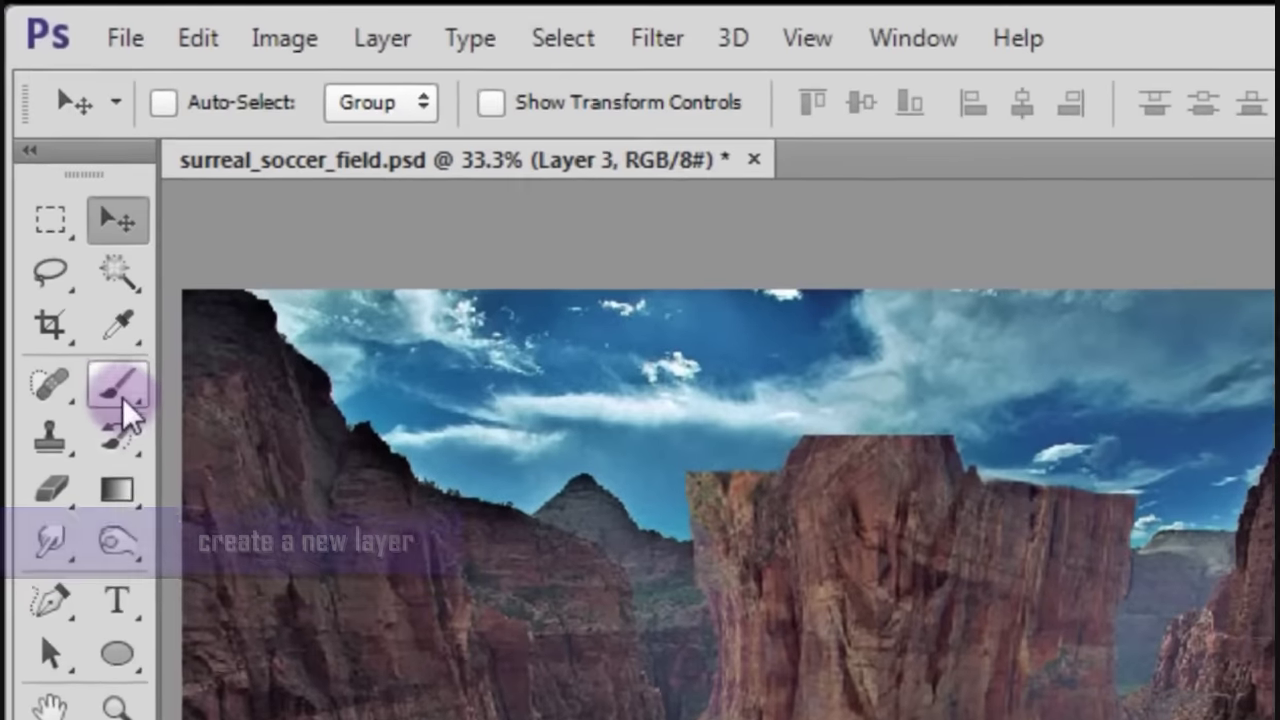
click(73, 234)
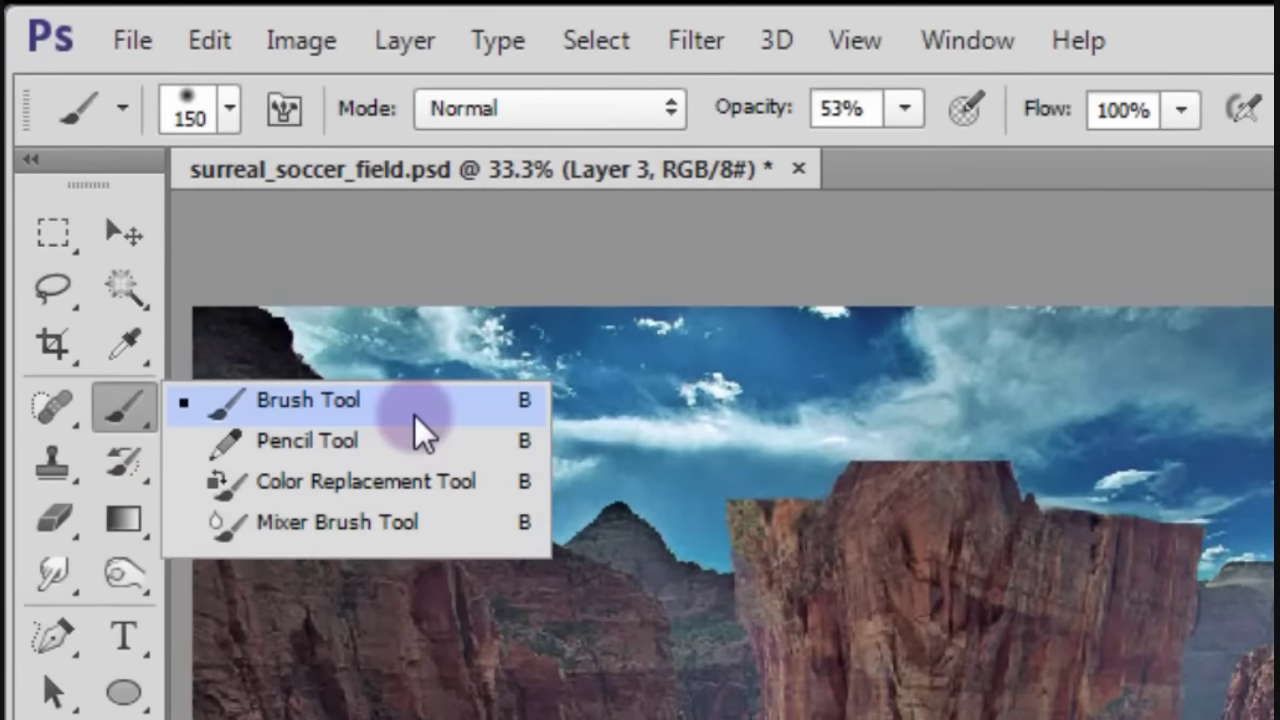
click(414, 415)
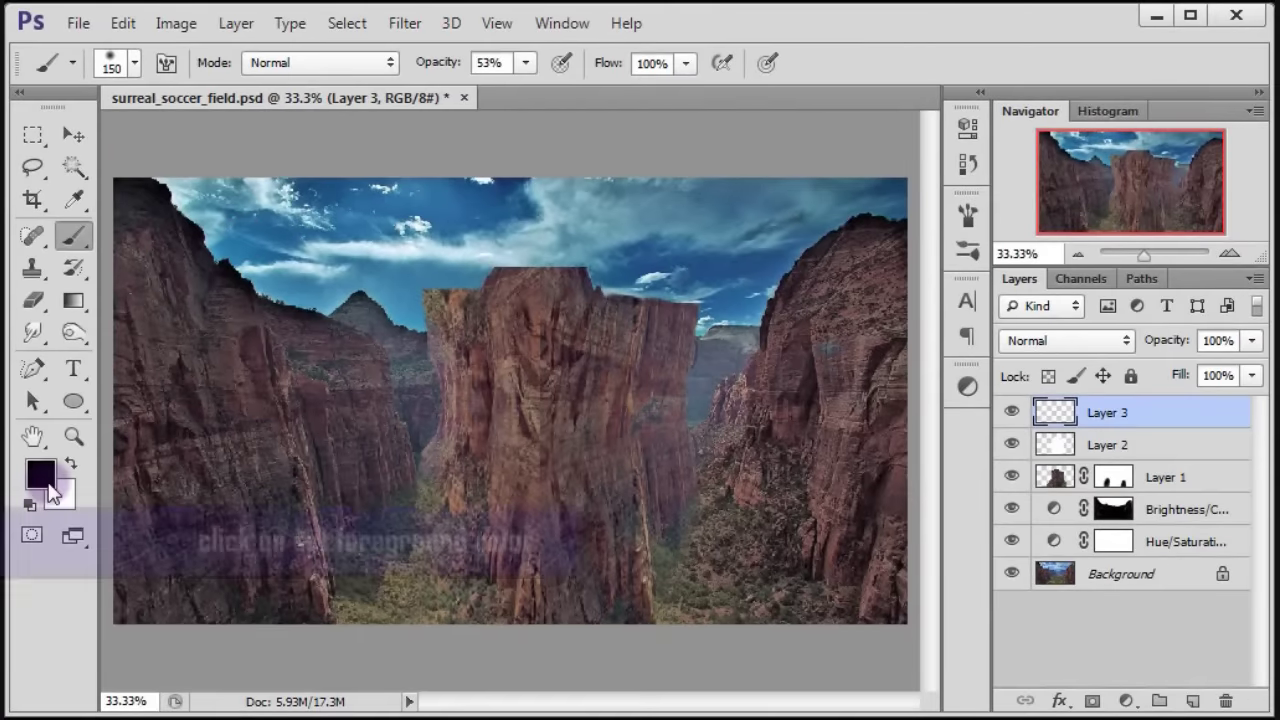
click(48, 483)
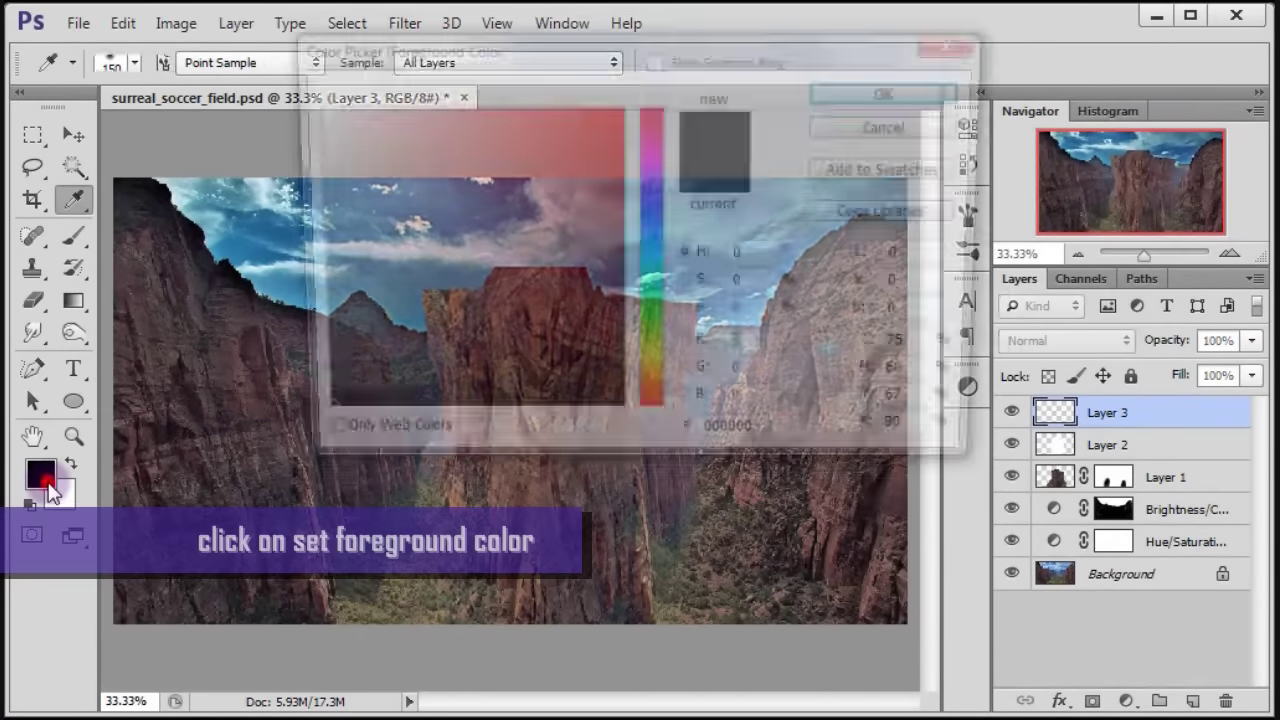
click(776, 444)
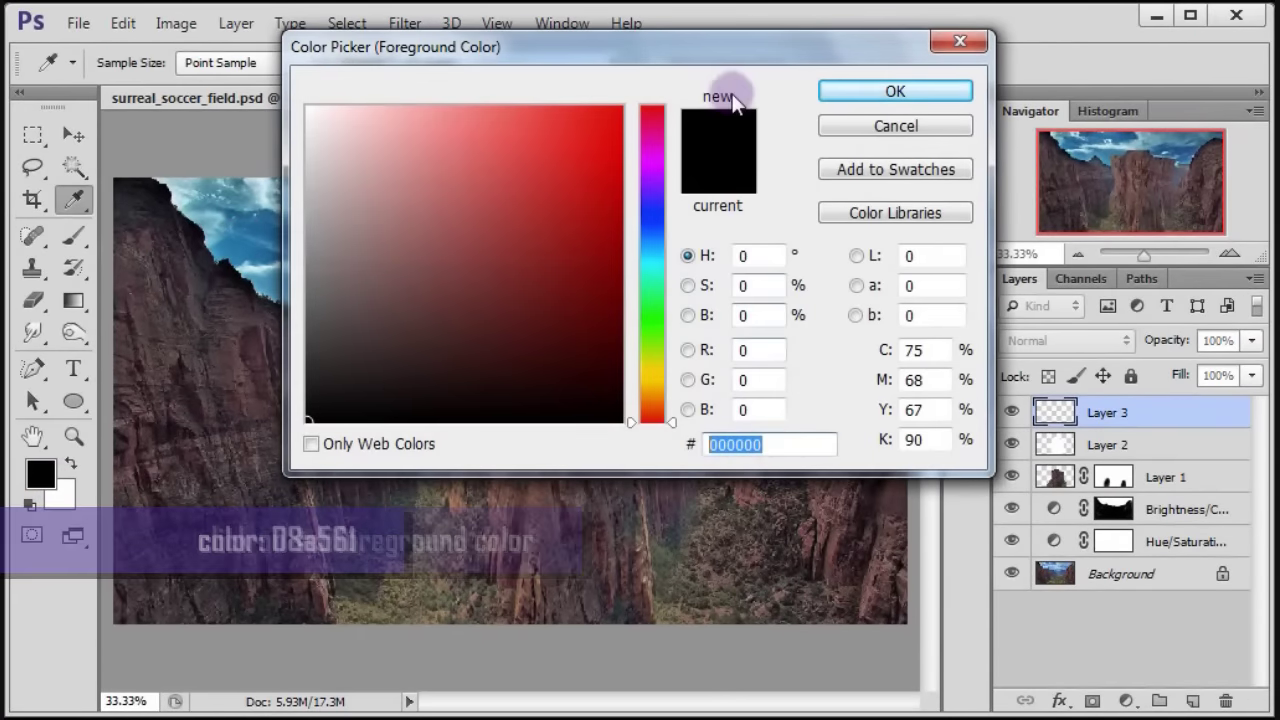
drag(720, 62, 648, 147)
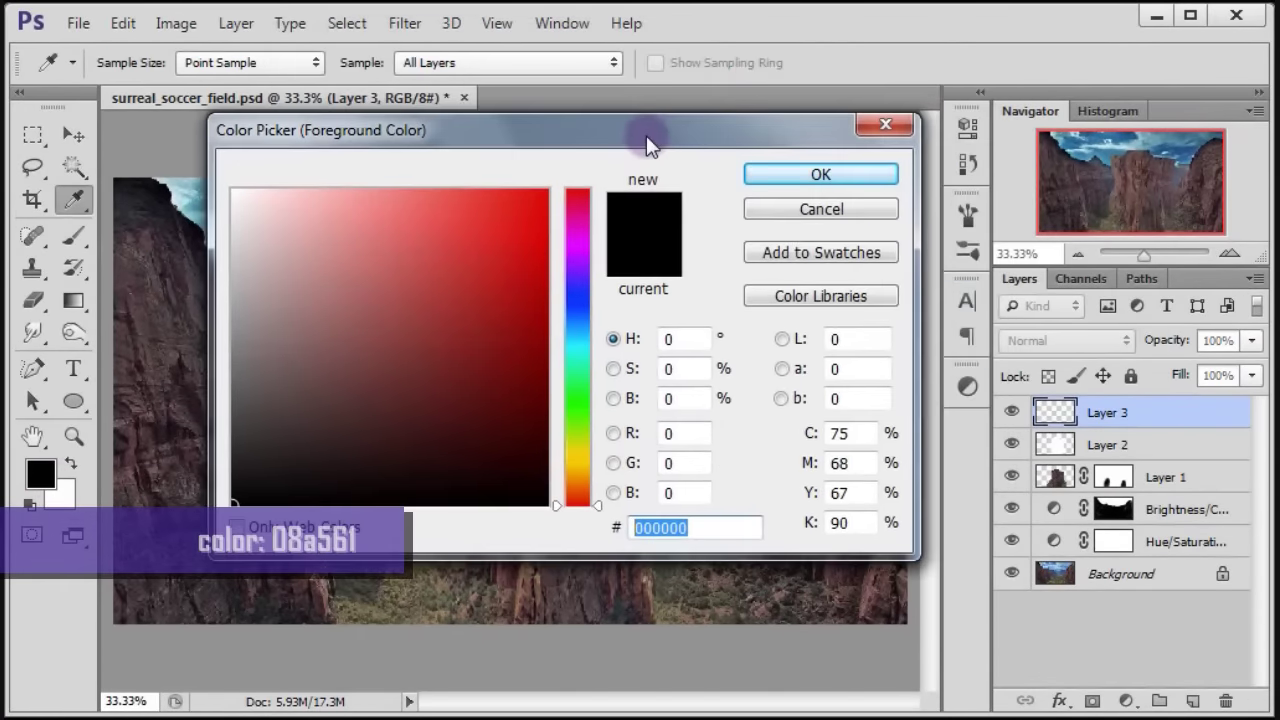
text(08a561)
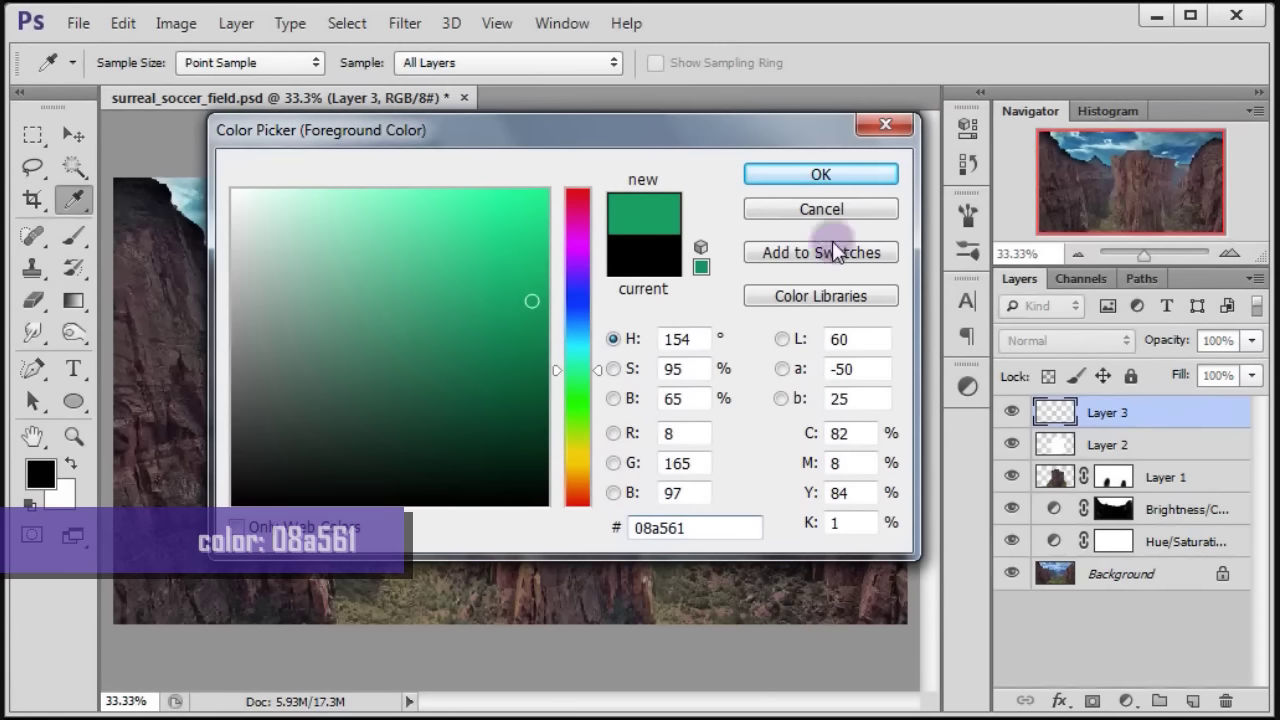
click(820, 175)
- Paint green over the left and right canyon floors
key(b)
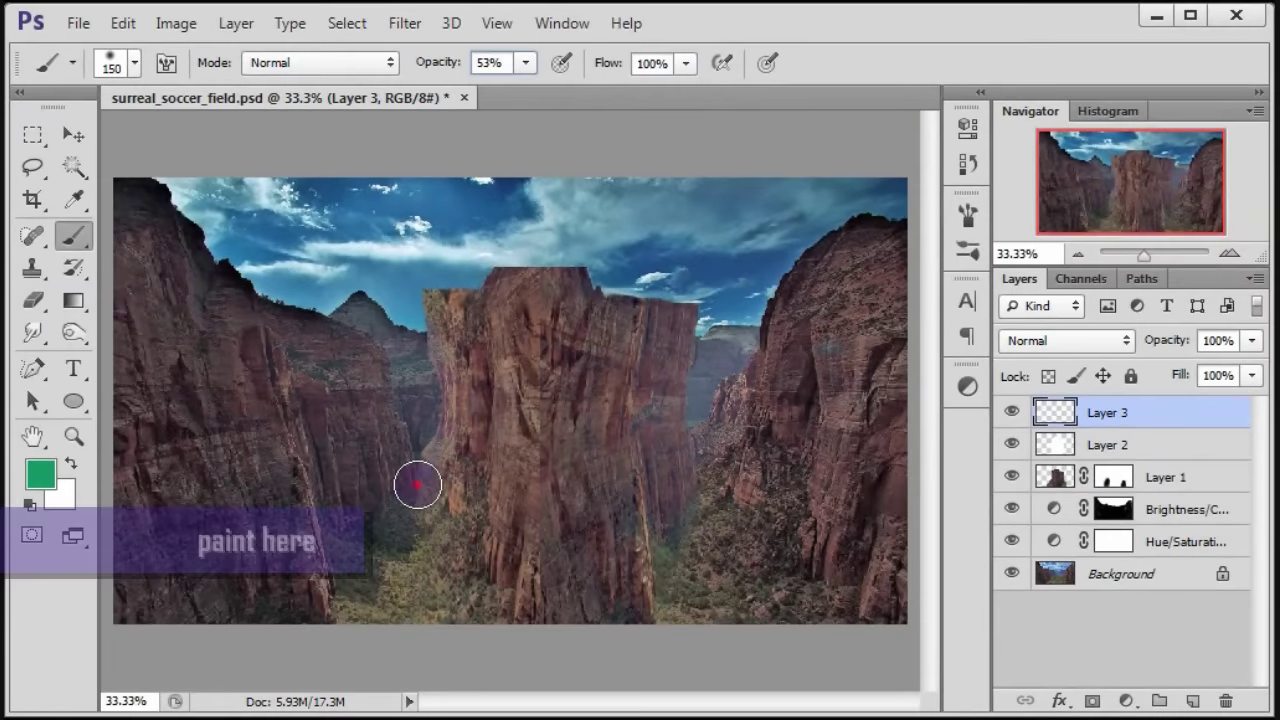
mouse_move(417, 485)
mouse_down()
mouse_move(471, 611)
mouse_move(387, 540)
mouse_up()
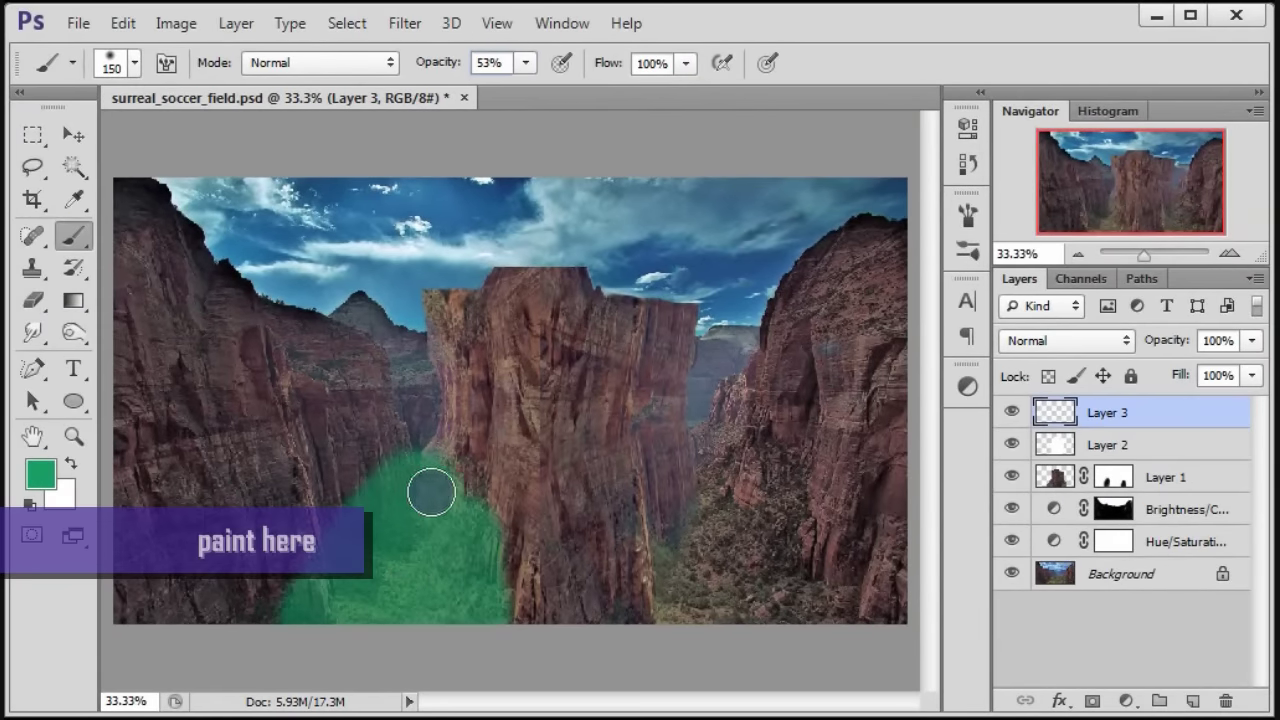
mouse_move(686, 603)
mouse_down()
mouse_move(734, 471)
mouse_move(734, 592)
mouse_move(862, 595)
mouse_up()
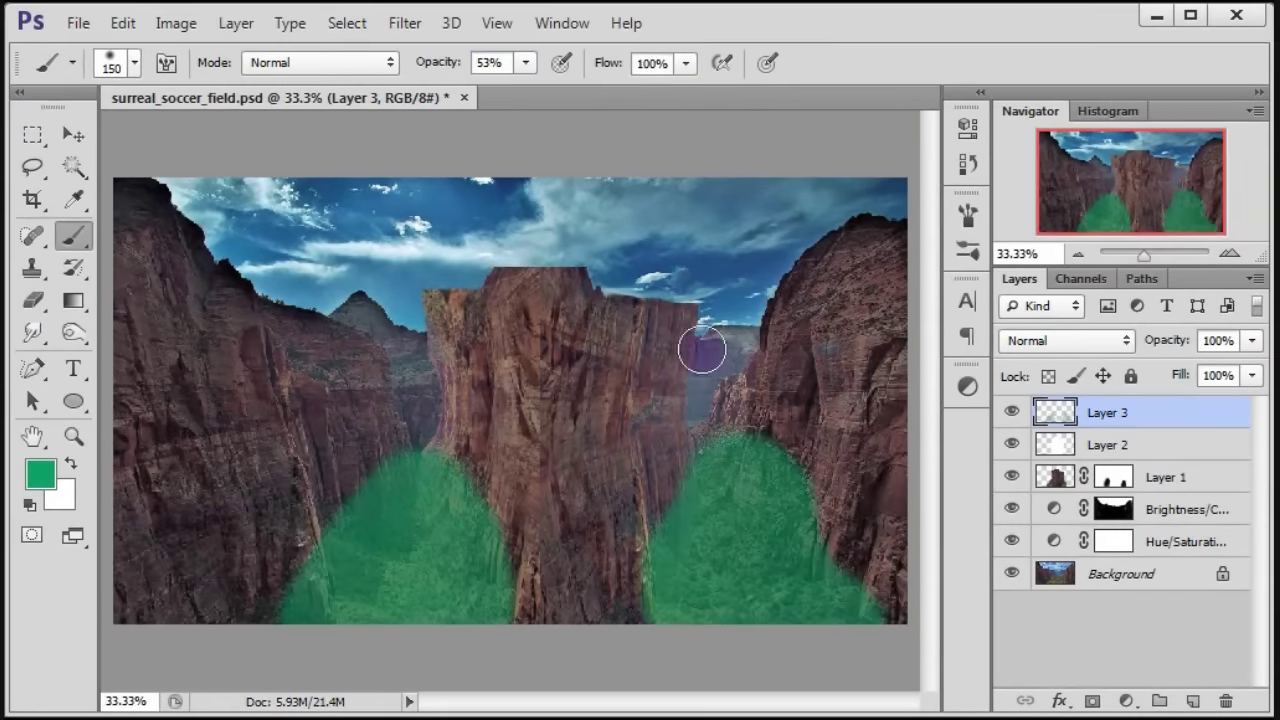
- Soften the green strokes with an 86.3-pixel Gaussian Blur
click(405, 22)
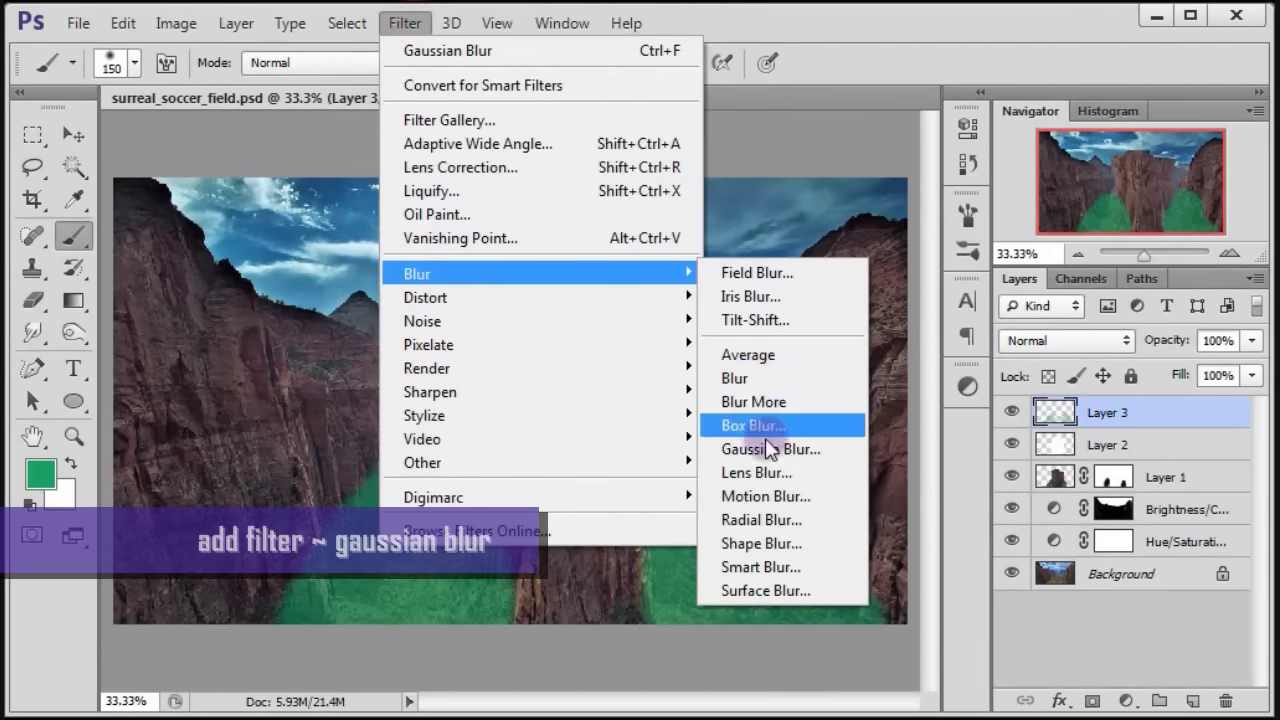
click(768, 450)
drag(871, 211, 700, 172)
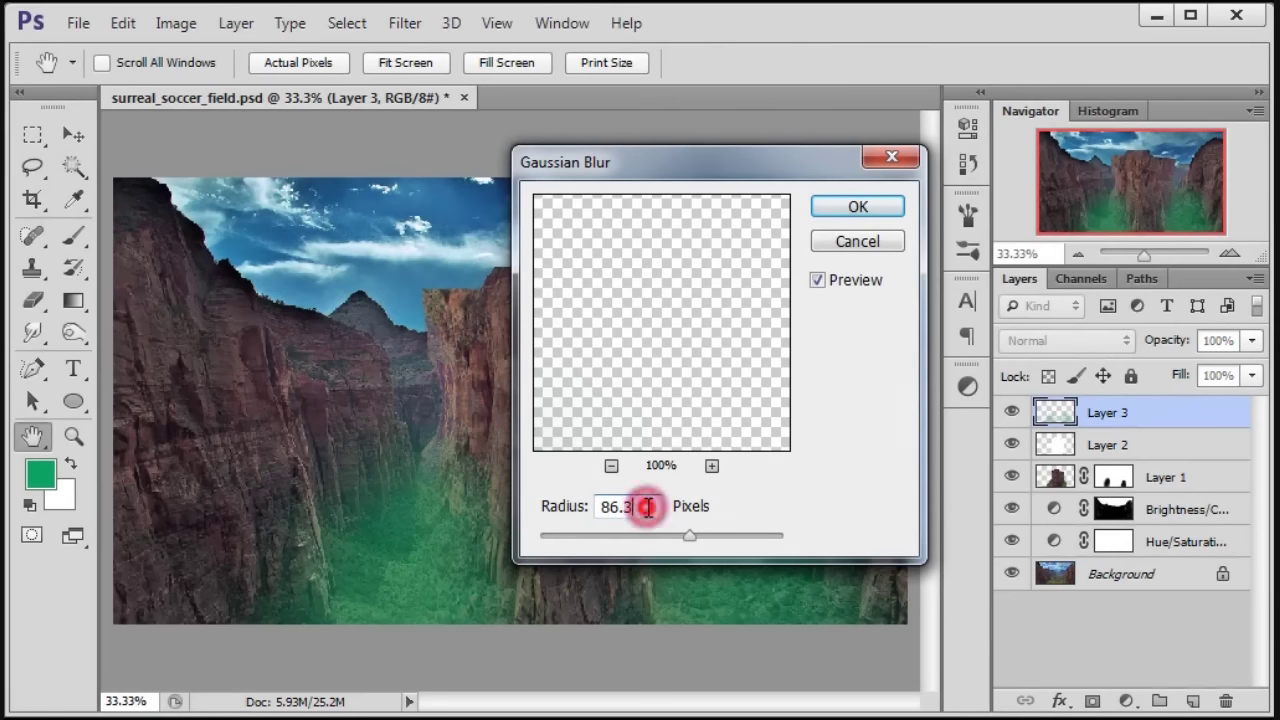
click(857, 206)
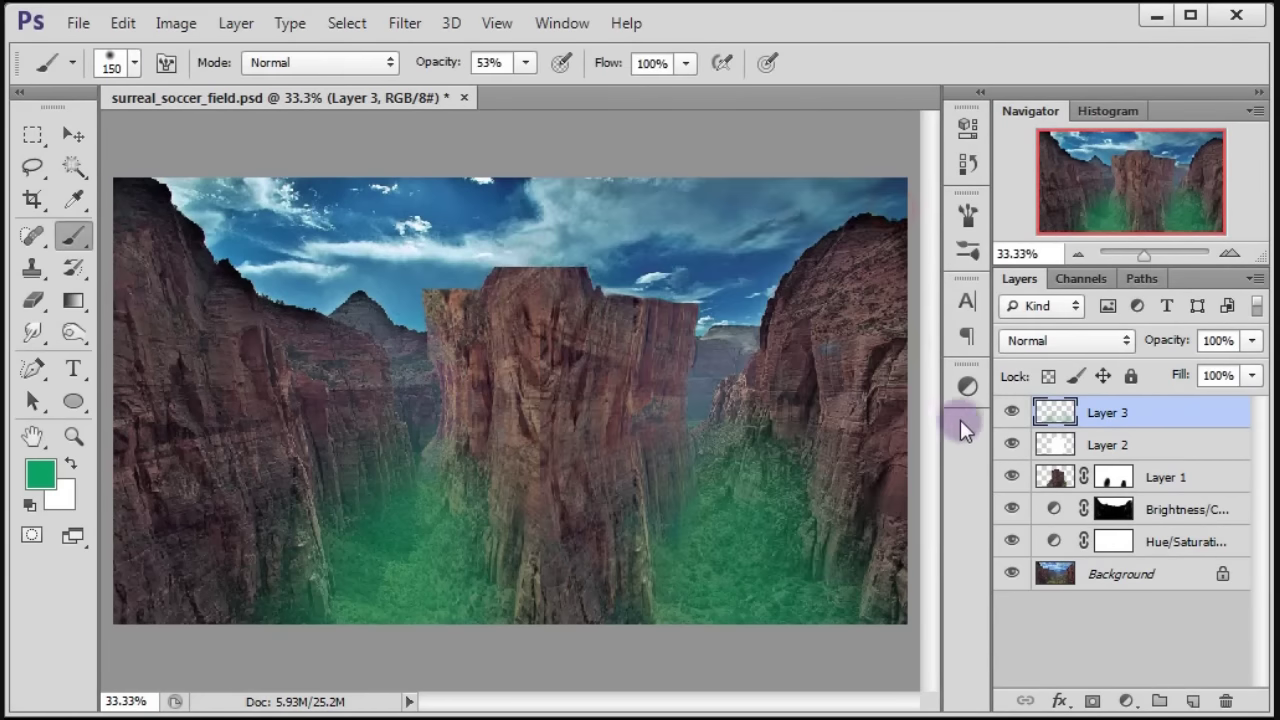
- Blend Layer 3 as Color Dodge at 70% opacity
click(1047, 345)
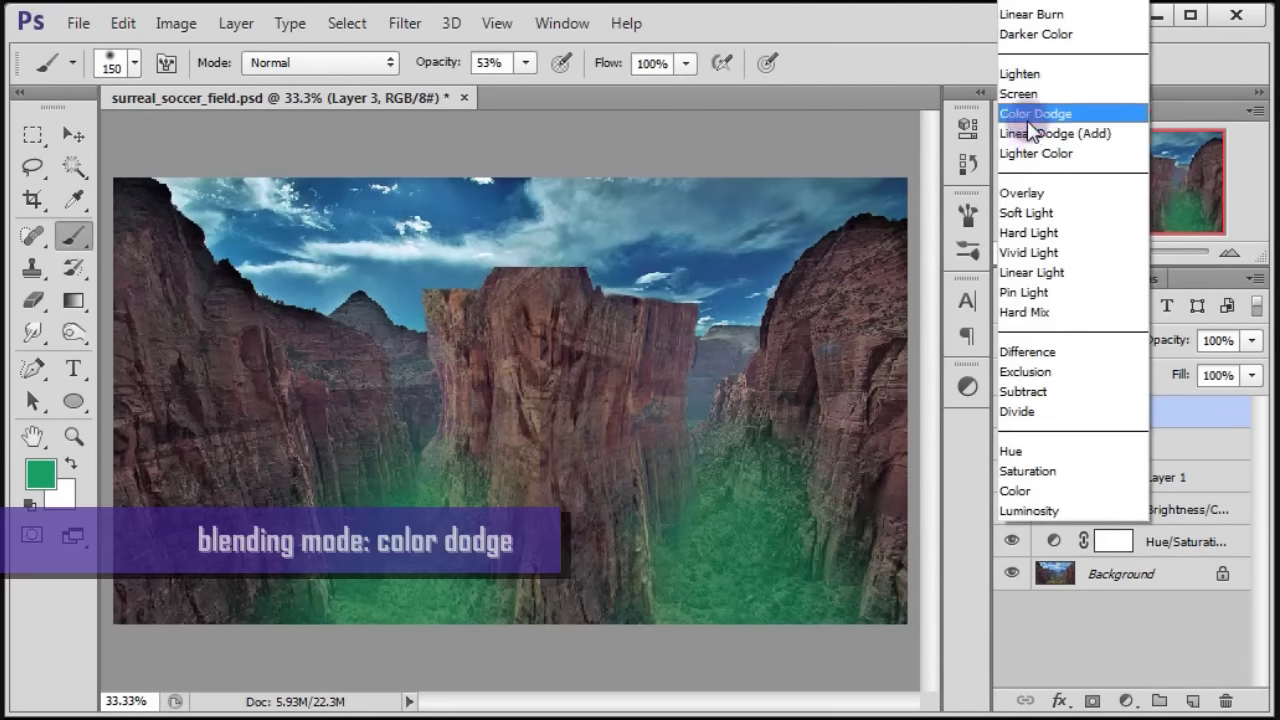
click(1040, 116)
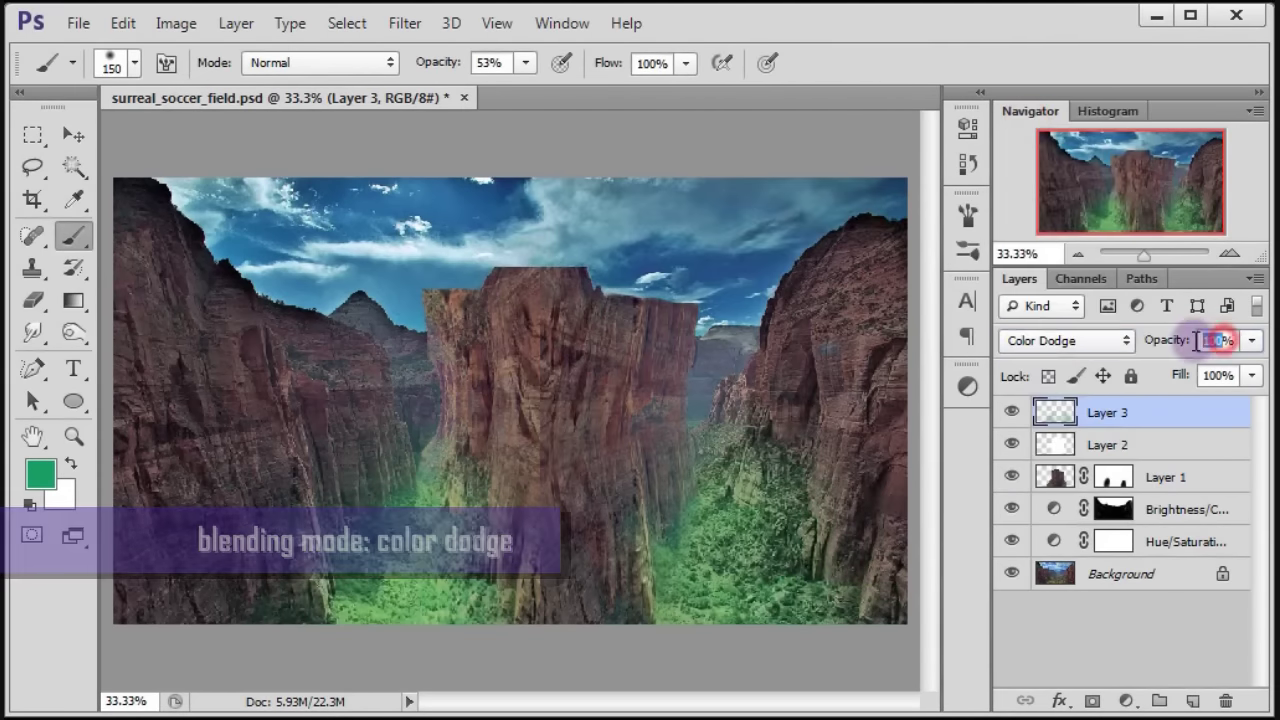
text(70)
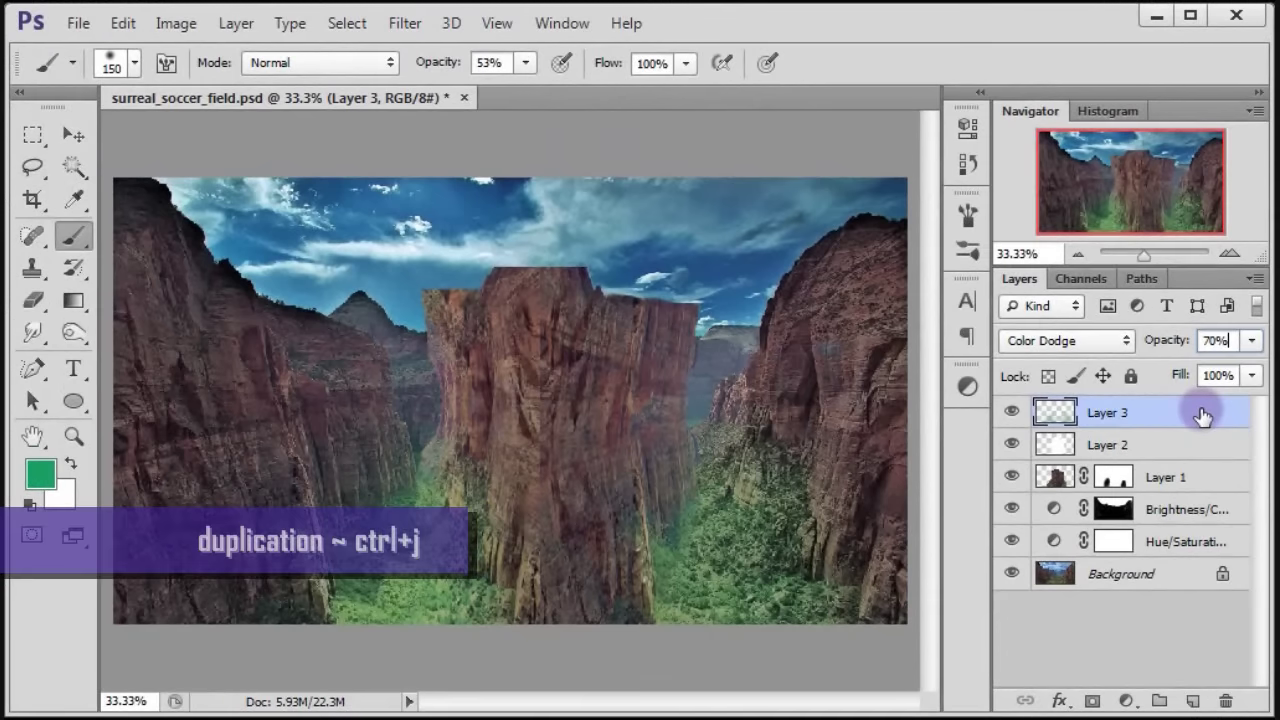
- Duplicate Layer 3 and blend the copy in Color mode
key(ctrl+j)
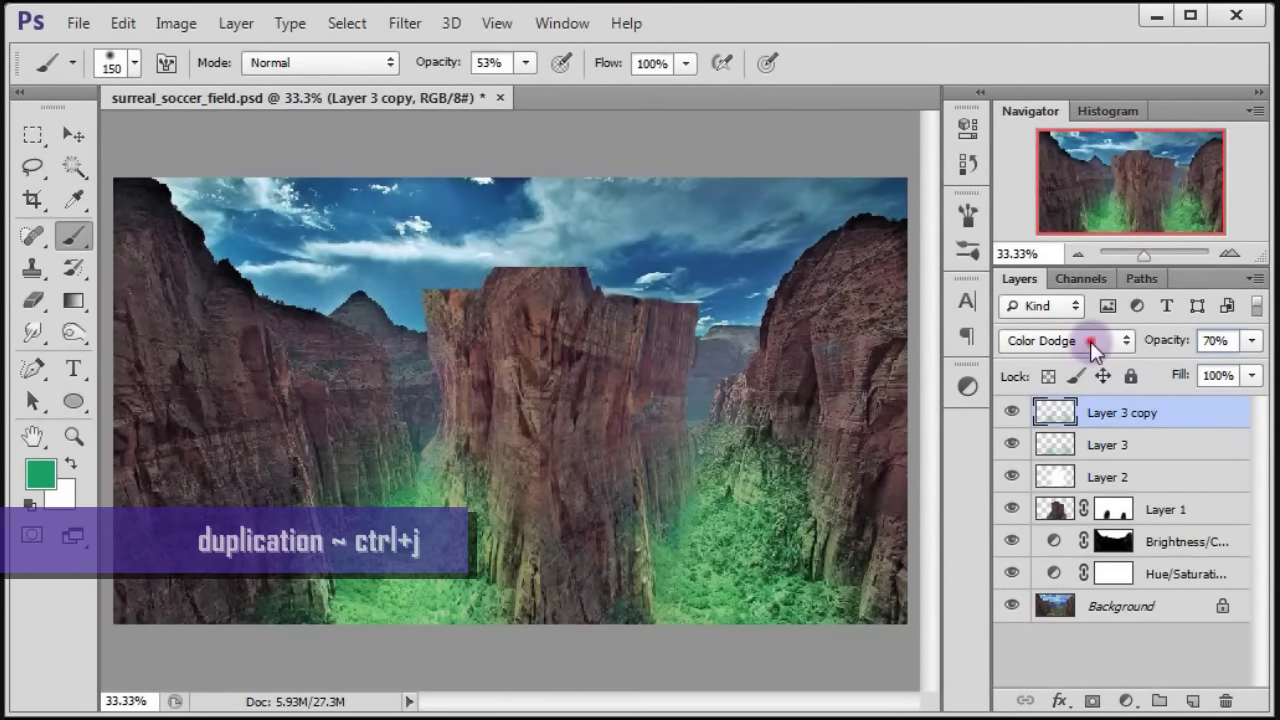
click(1092, 342)
click(1049, 491)
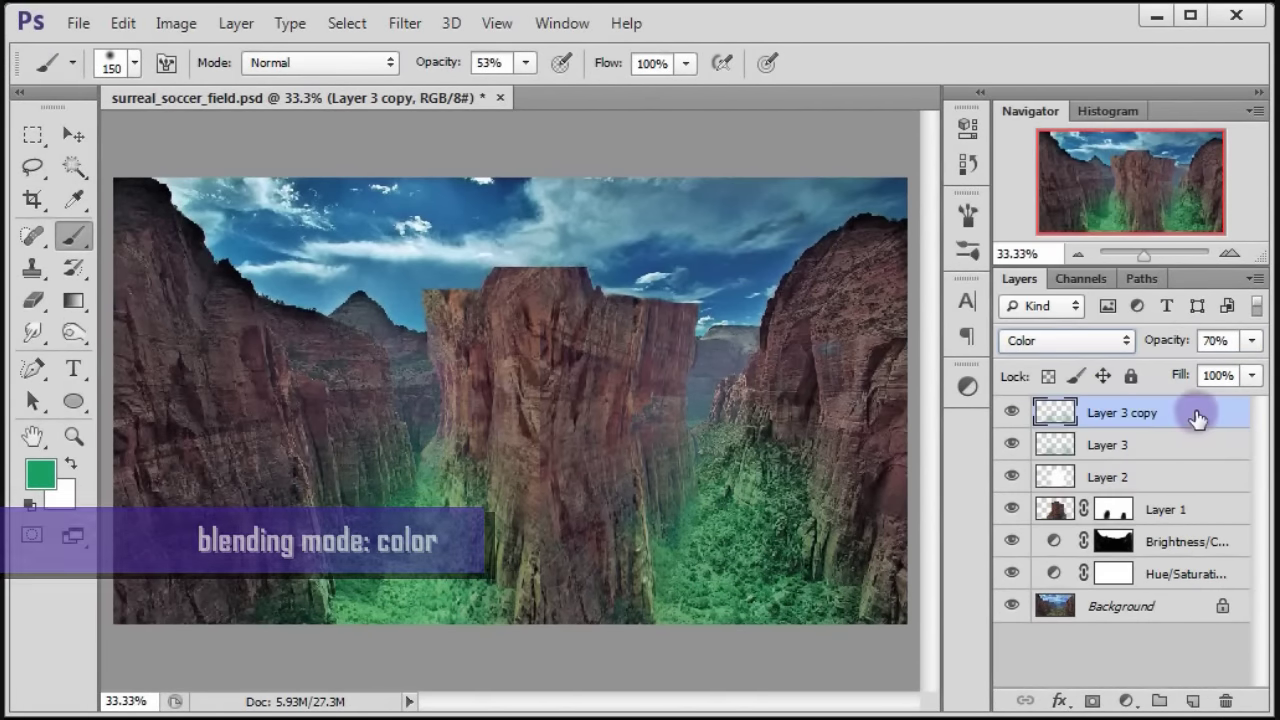
click(73, 133)
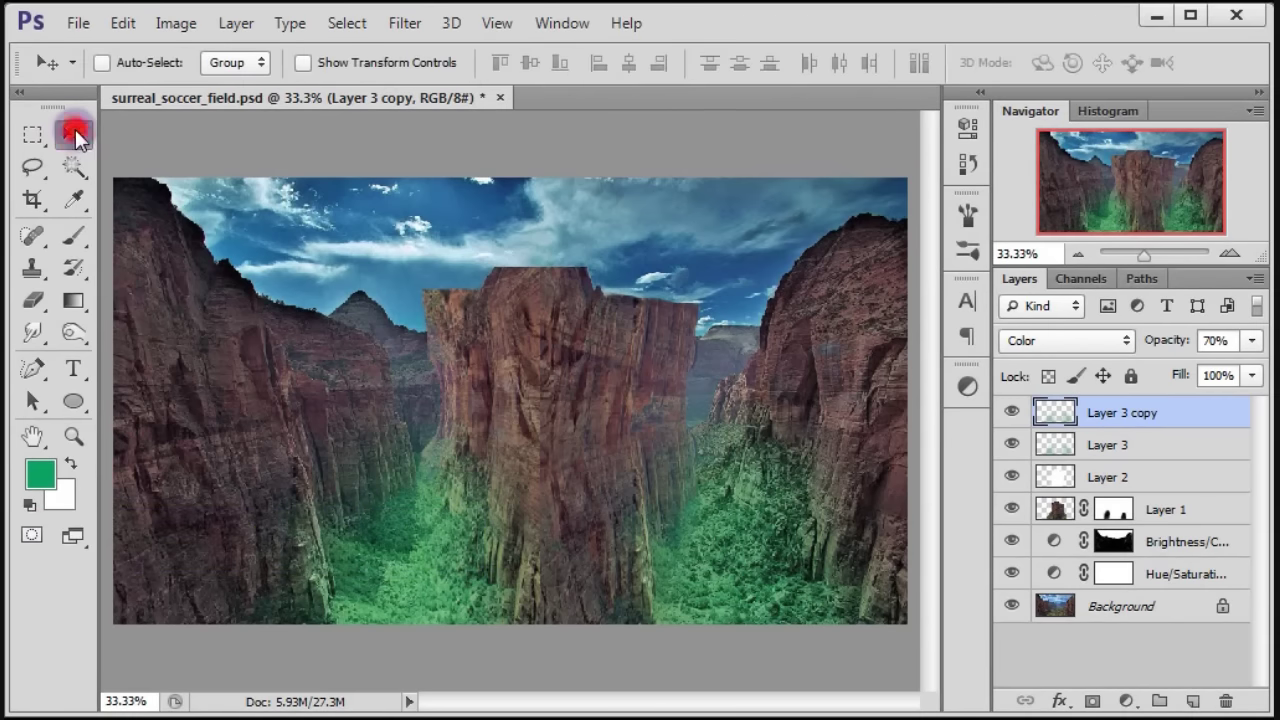
- Add a Hue/Saturation layer raising the Reds' lightness to maximum, greying the rock
click(1134, 703)
click(1120, 401)
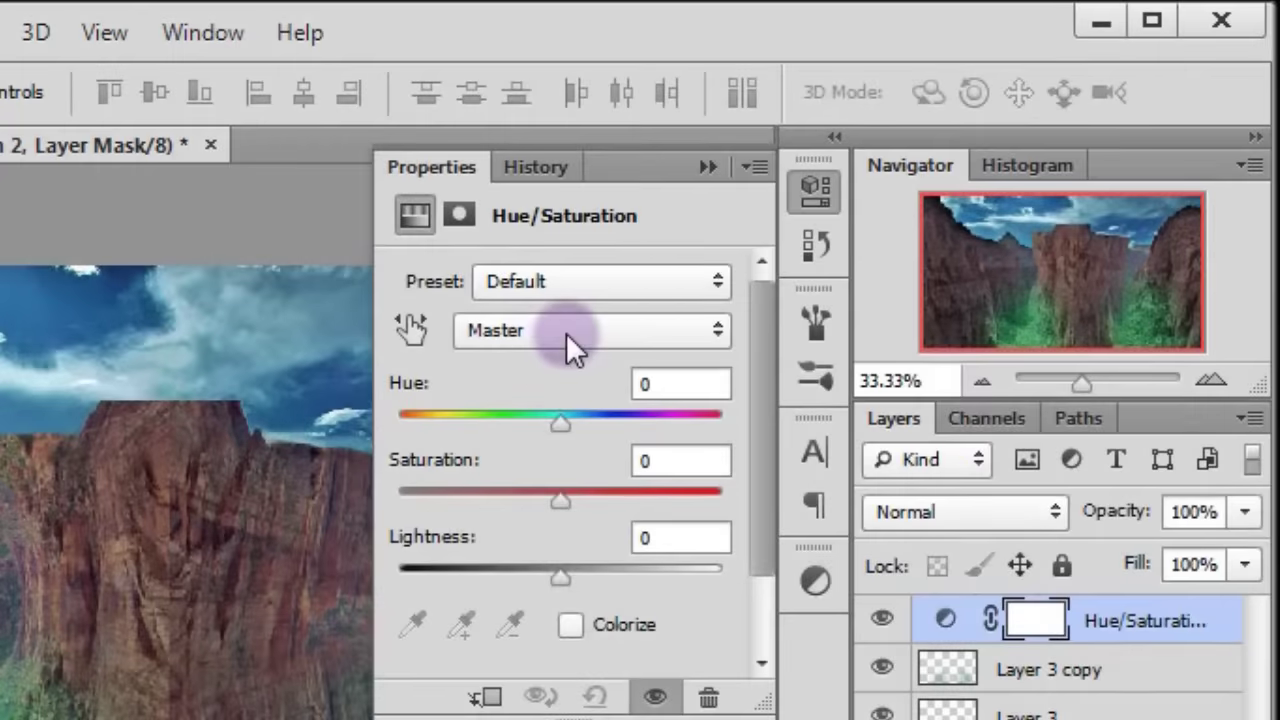
click(566, 333)
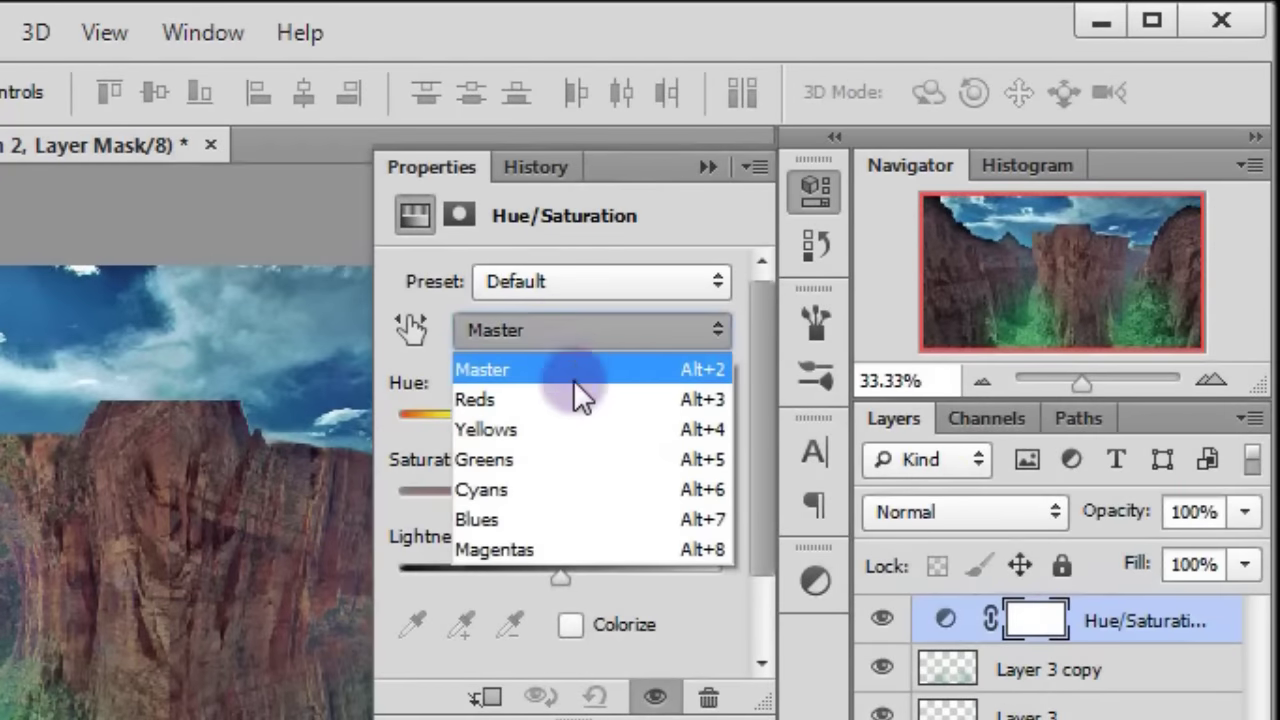
click(573, 398)
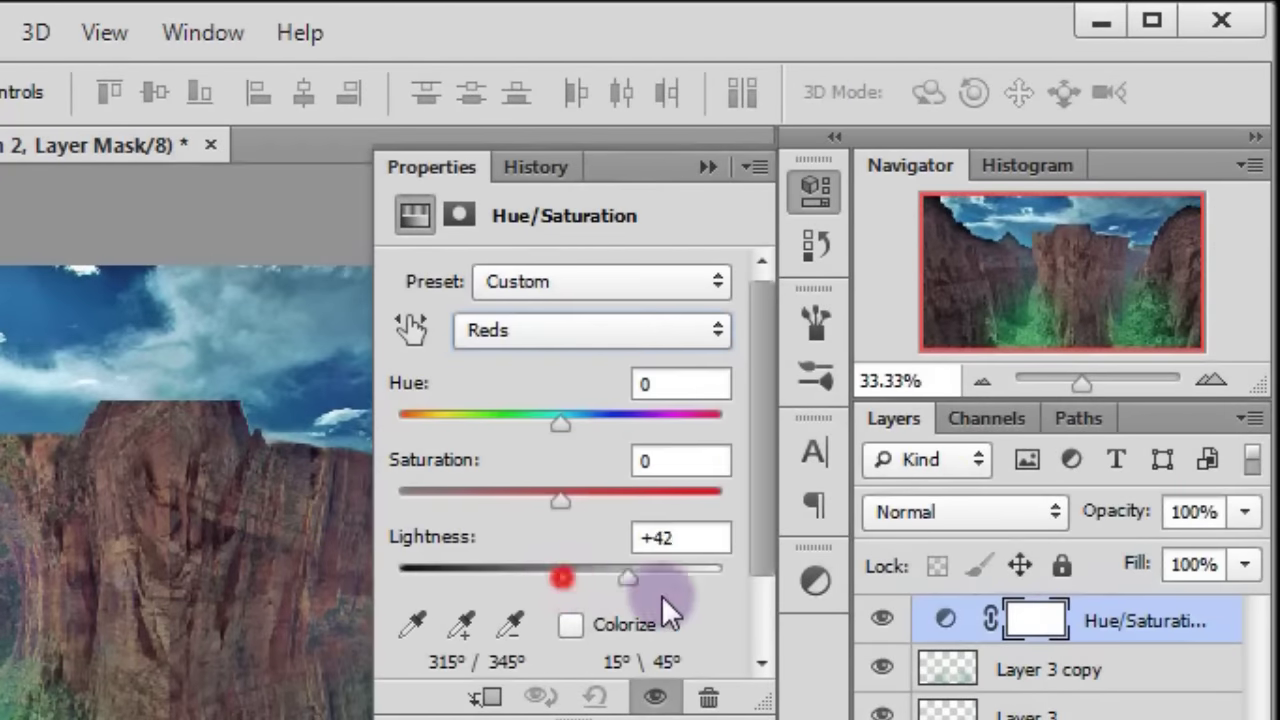
drag(661, 597, 763, 606)
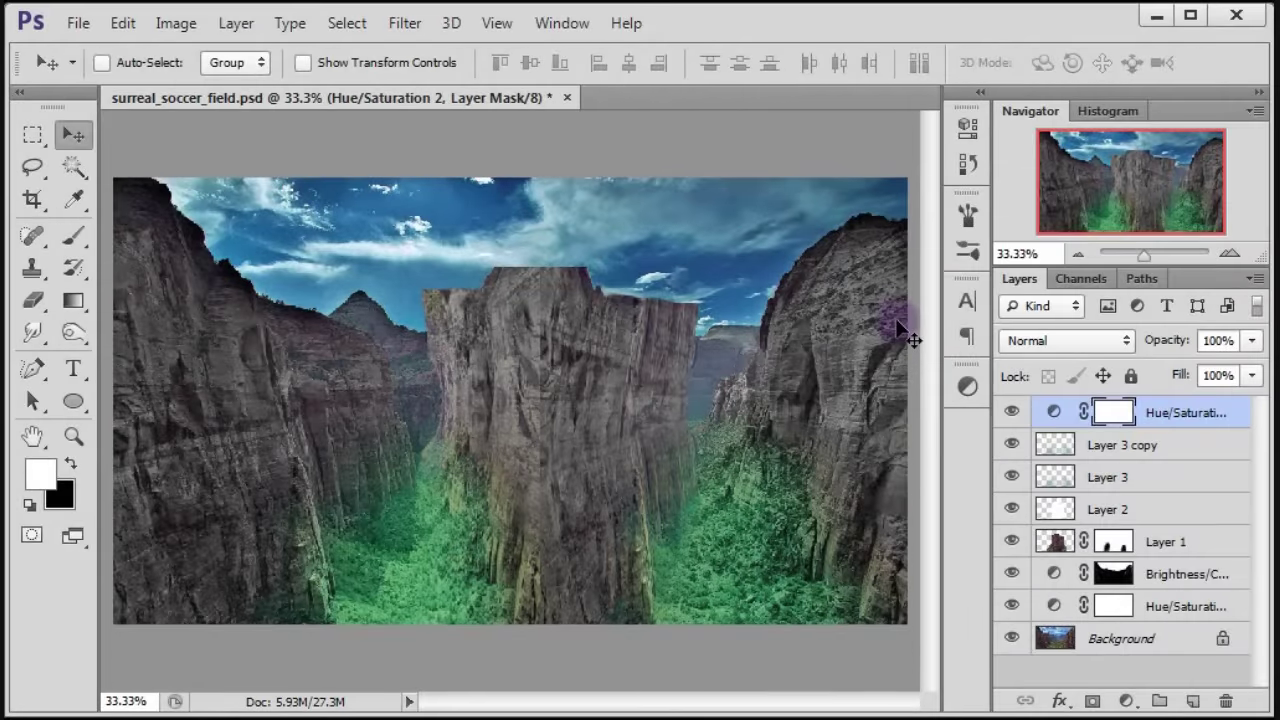
- Add a Default-preset Black & White adjustment layer set to Soft Light at 50% opacity
click(1127, 703)
click(1156, 460)
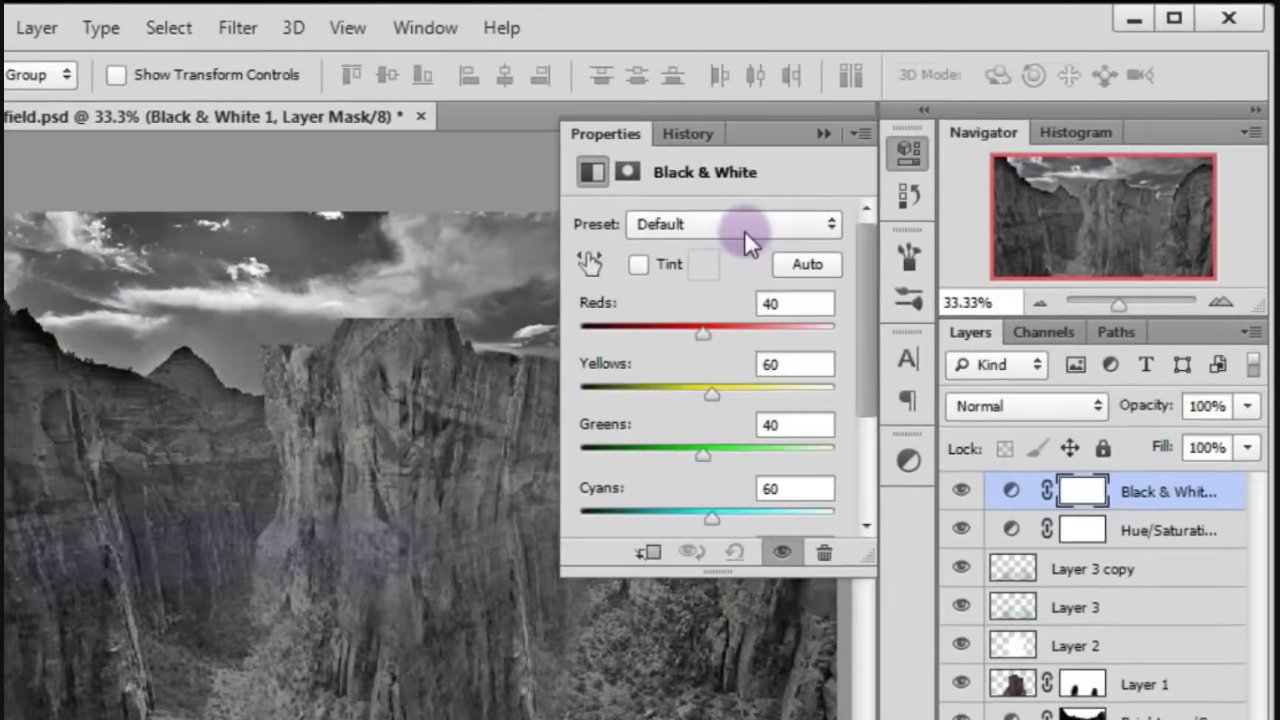
click(834, 186)
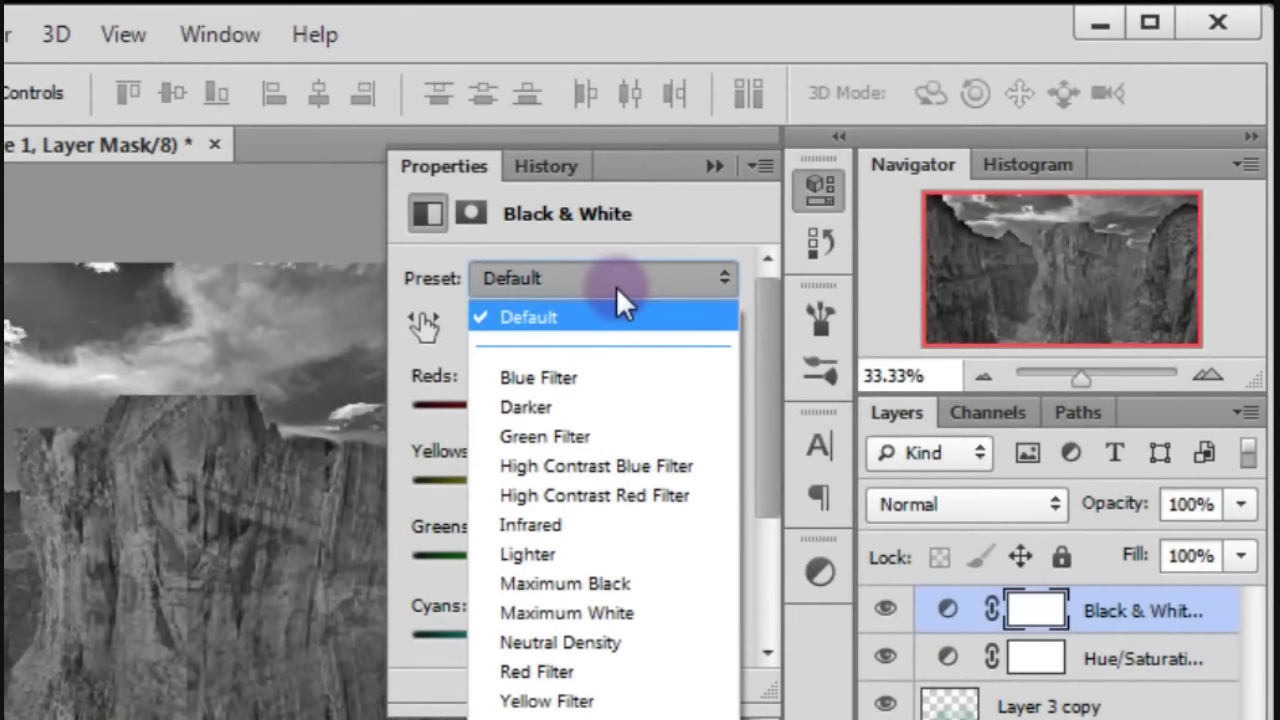
click(616, 286)
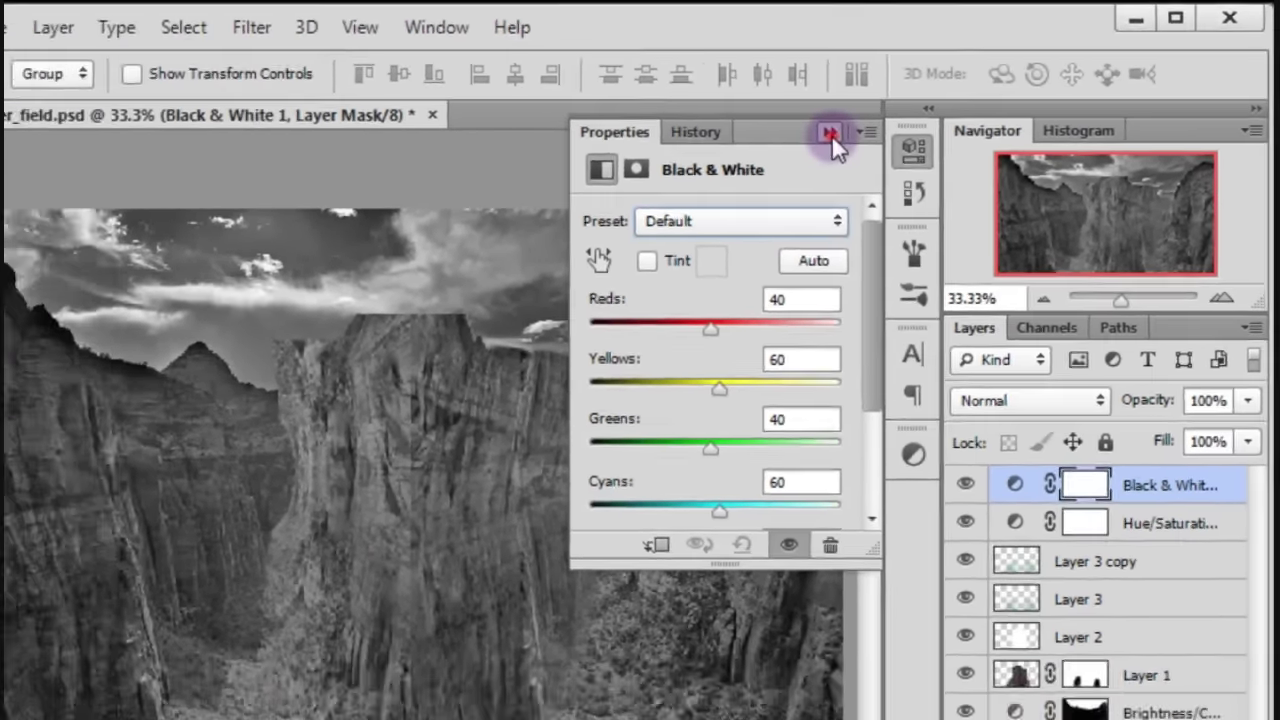
click(831, 134)
click(1049, 340)
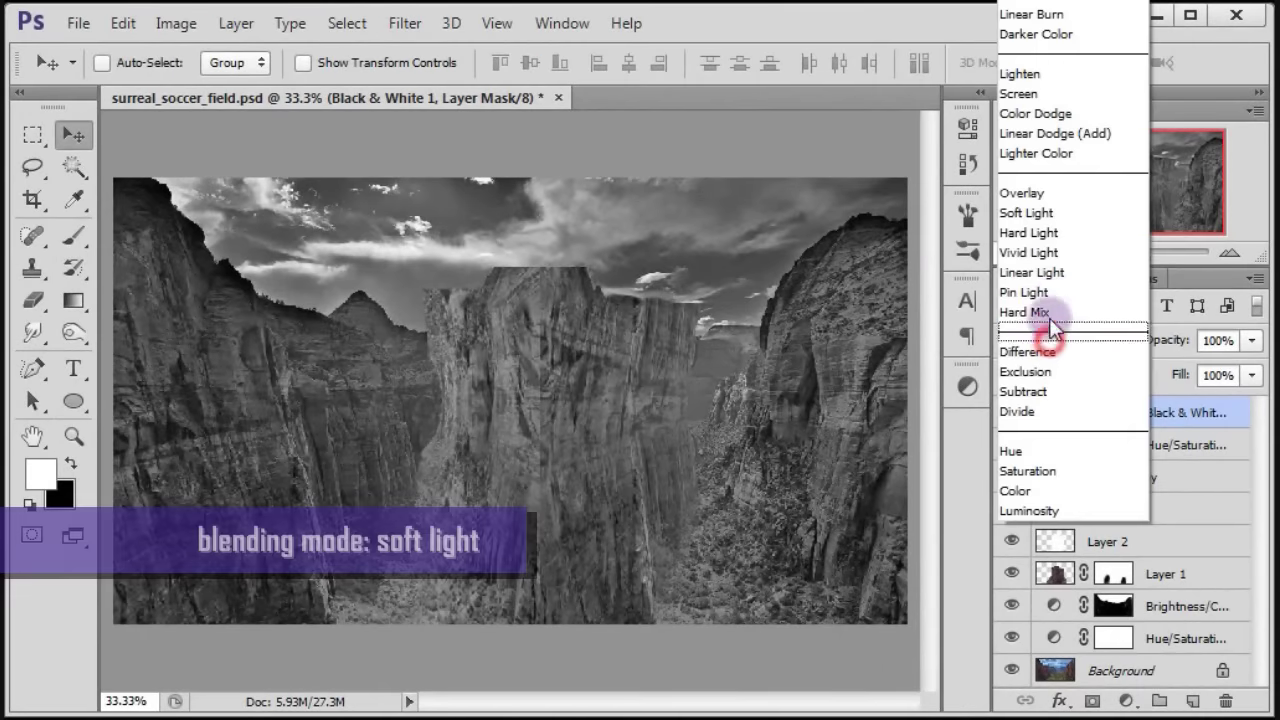
click(1050, 212)
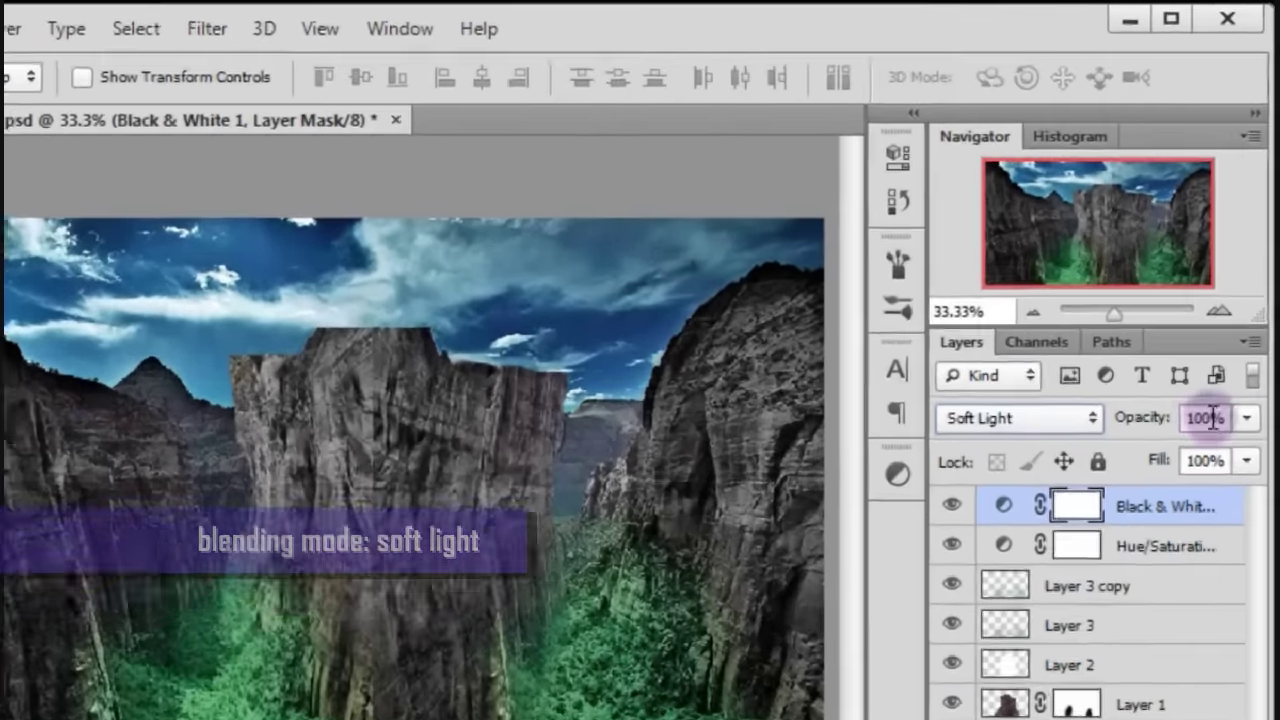
click(1219, 341)
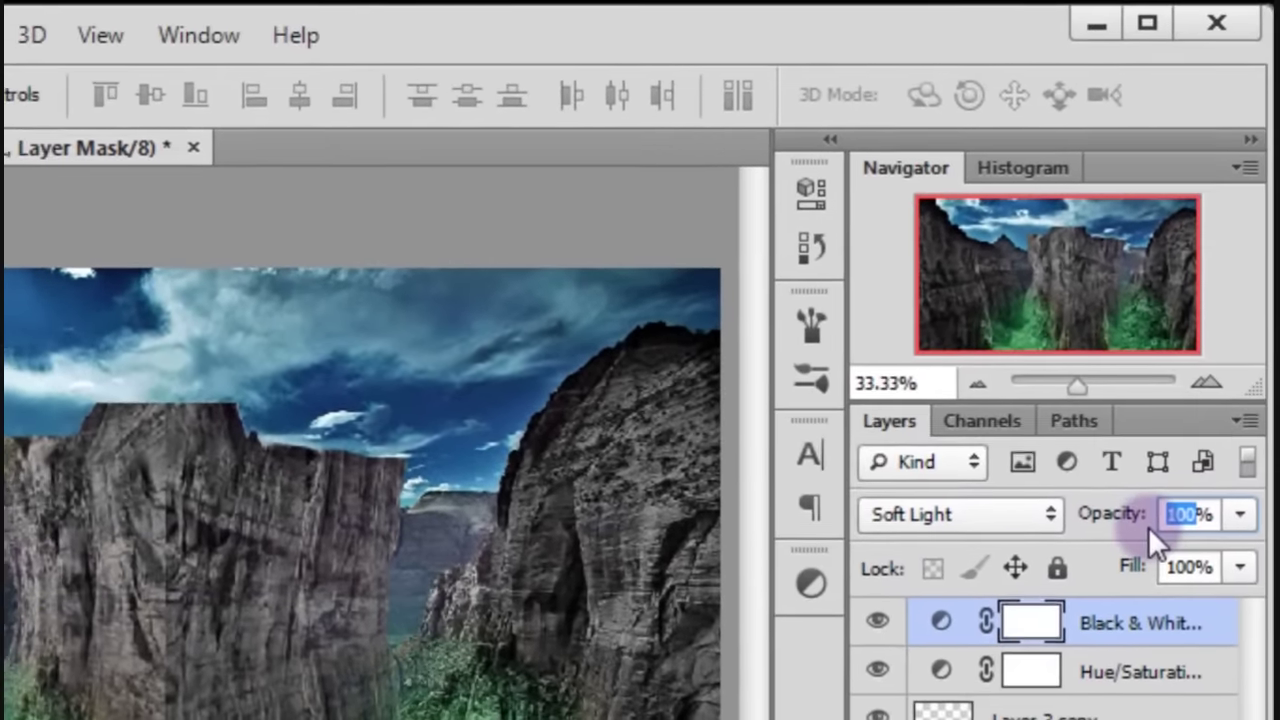
text(50)
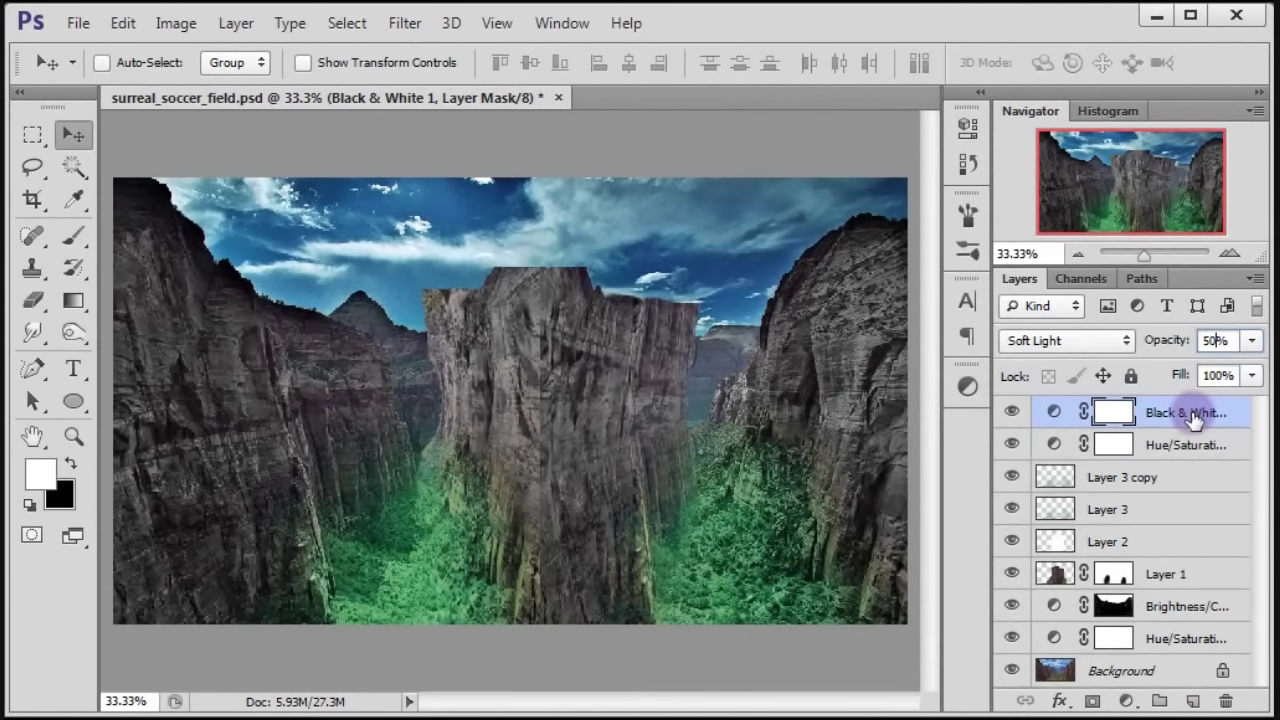
- Target the Black & White layer, then send soccer_field.png from Photo Viewer to Photoshop
click(1208, 420)
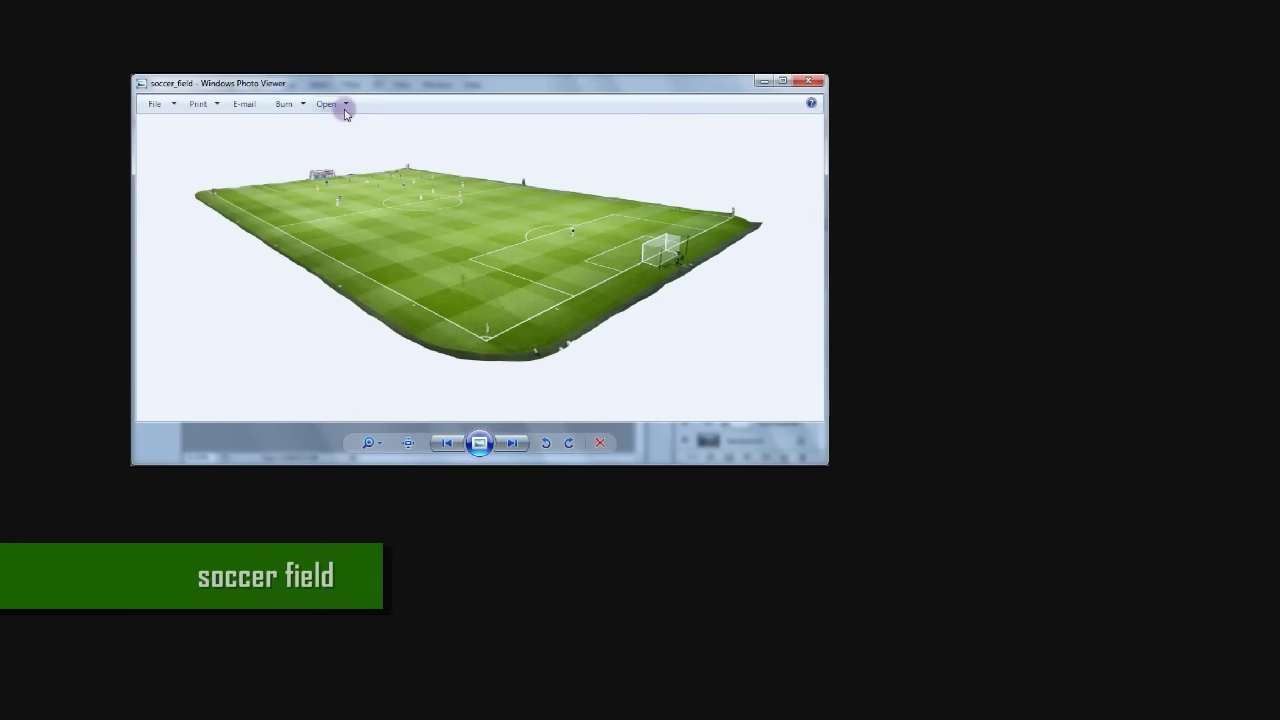
click(344, 106)
click(372, 153)
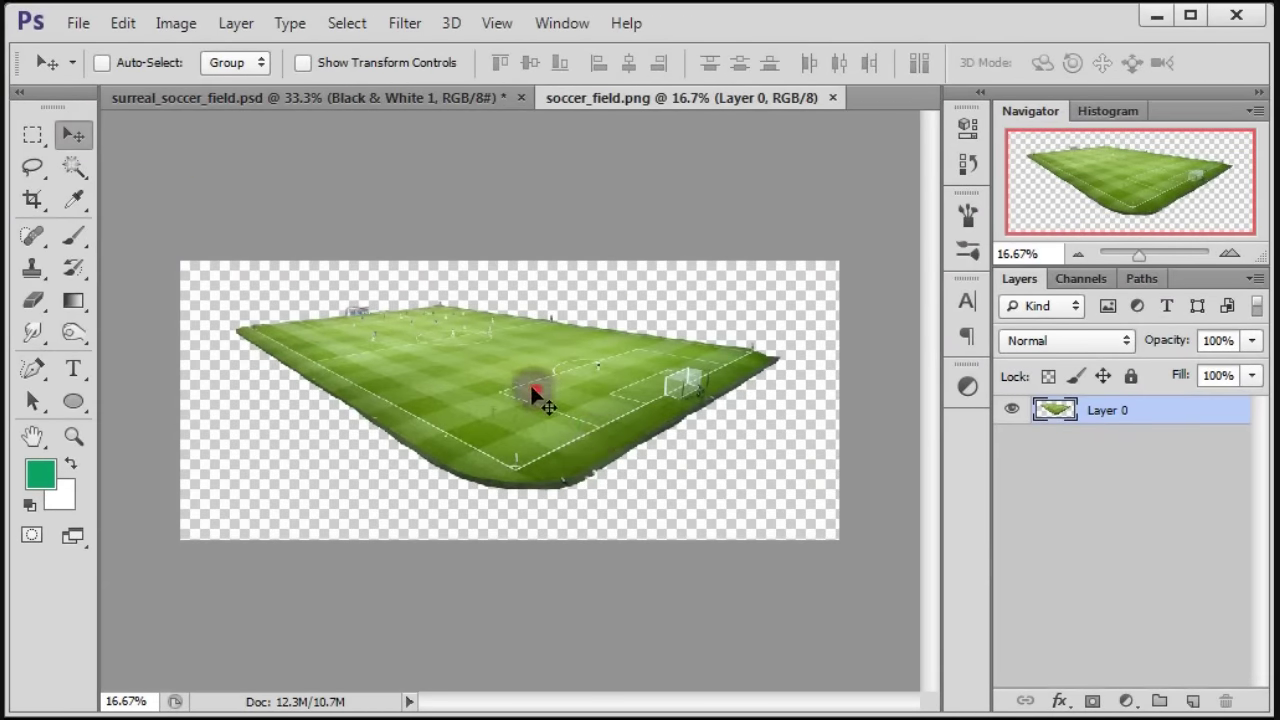
- Bring the soccer field into the composite as Layer 4 and close its source image
mouse_move(535, 390)
mouse_down()
mouse_move(390, 100)
mouse_move(520, 377)
mouse_up()
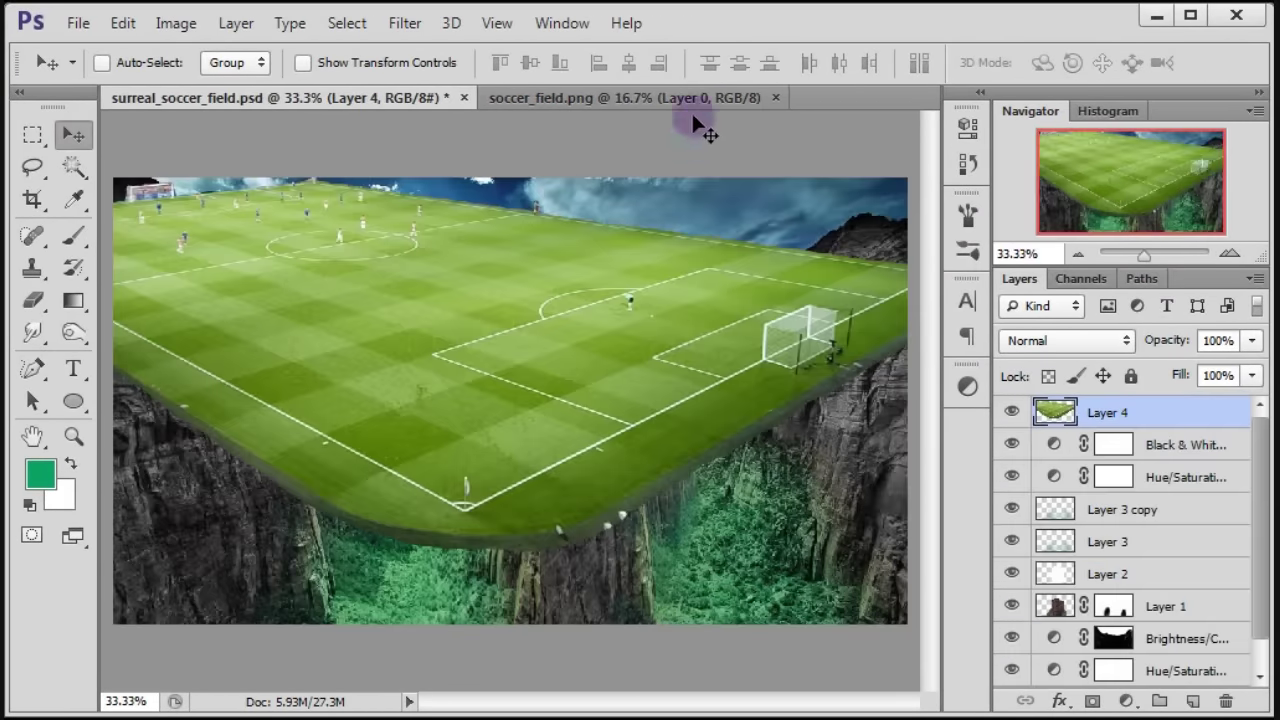
click(685, 102)
click(775, 97)
drag(614, 363, 657, 363)
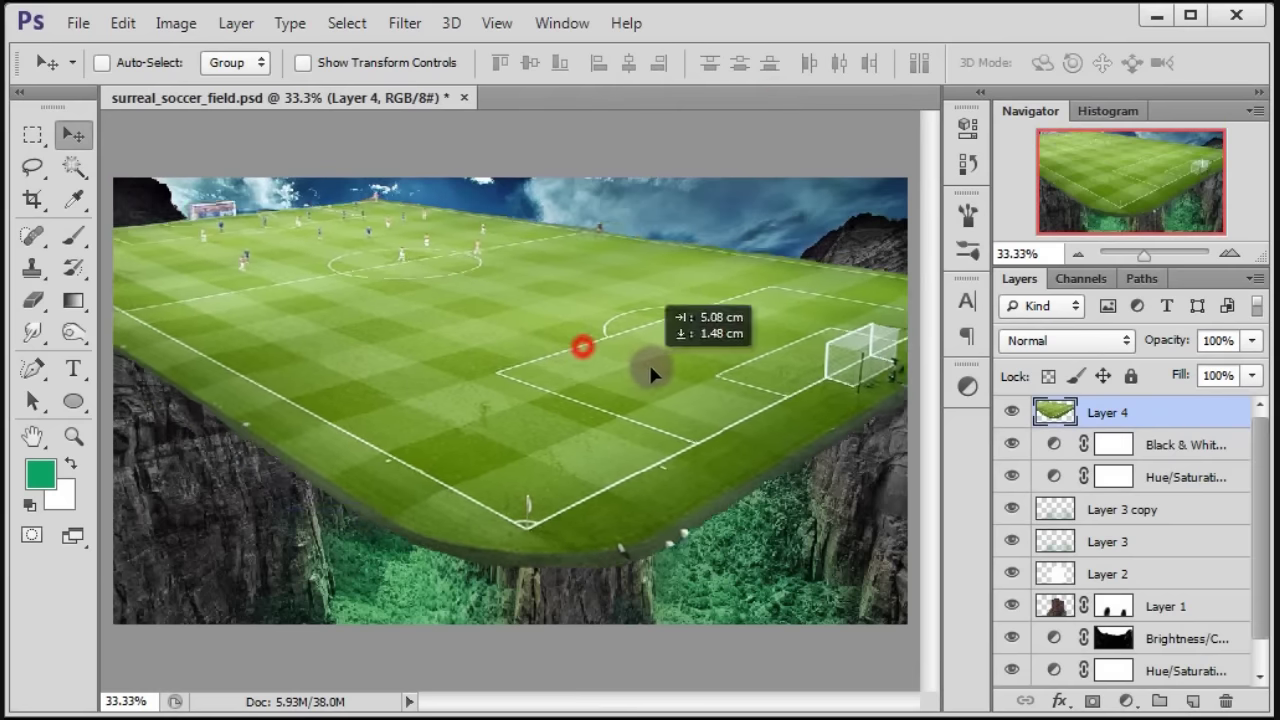
- Scale the field proportionally to 23% and set it atop the rock pillar
key(ctrl+t)
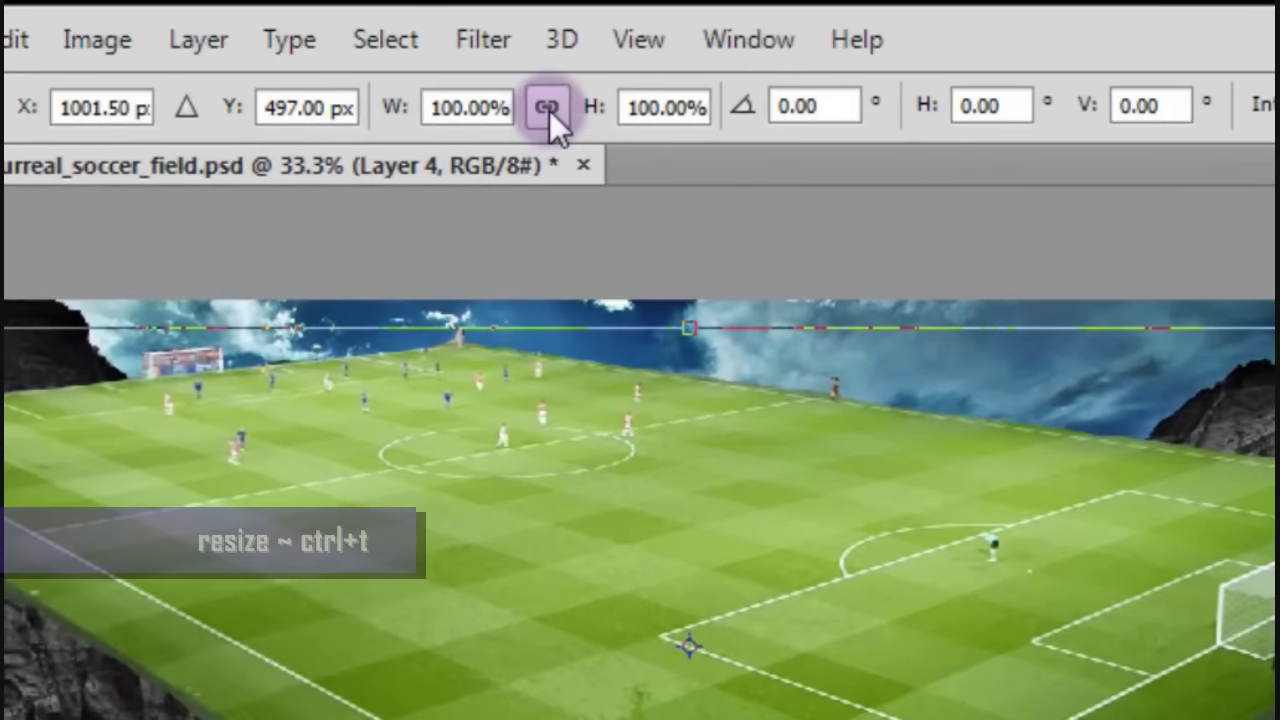
click(547, 107)
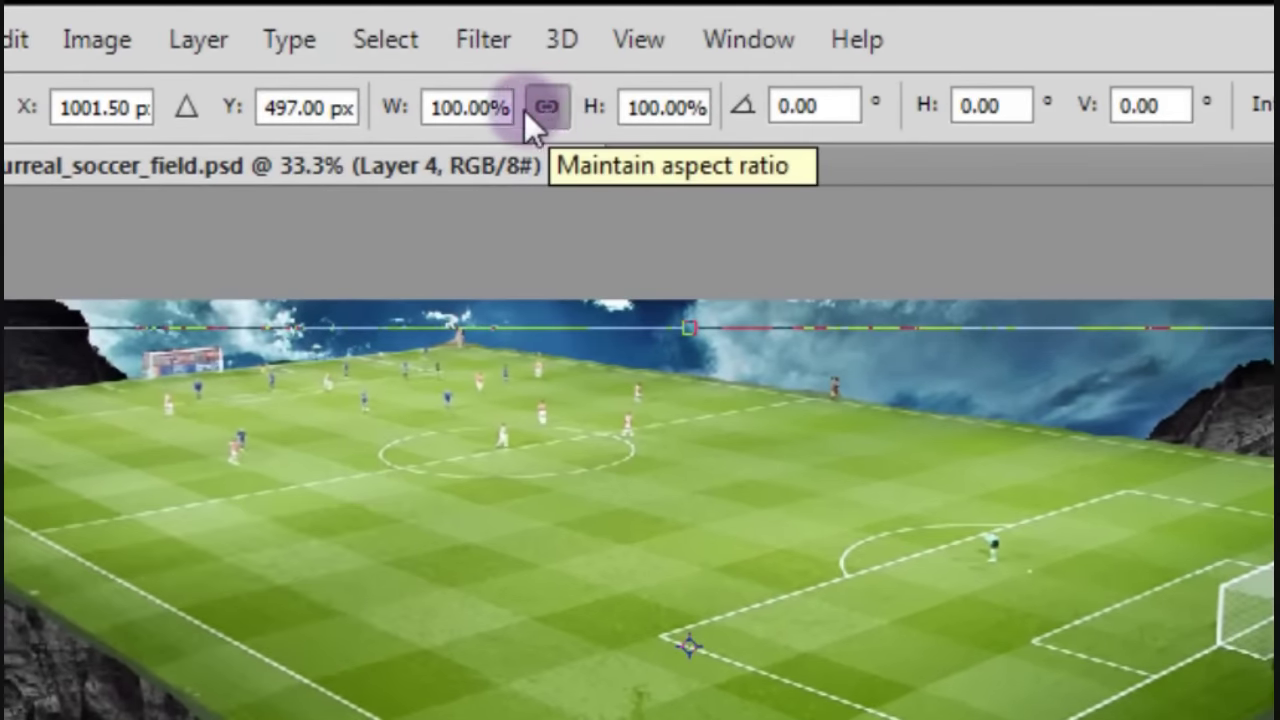
drag(500, 106, 435, 106)
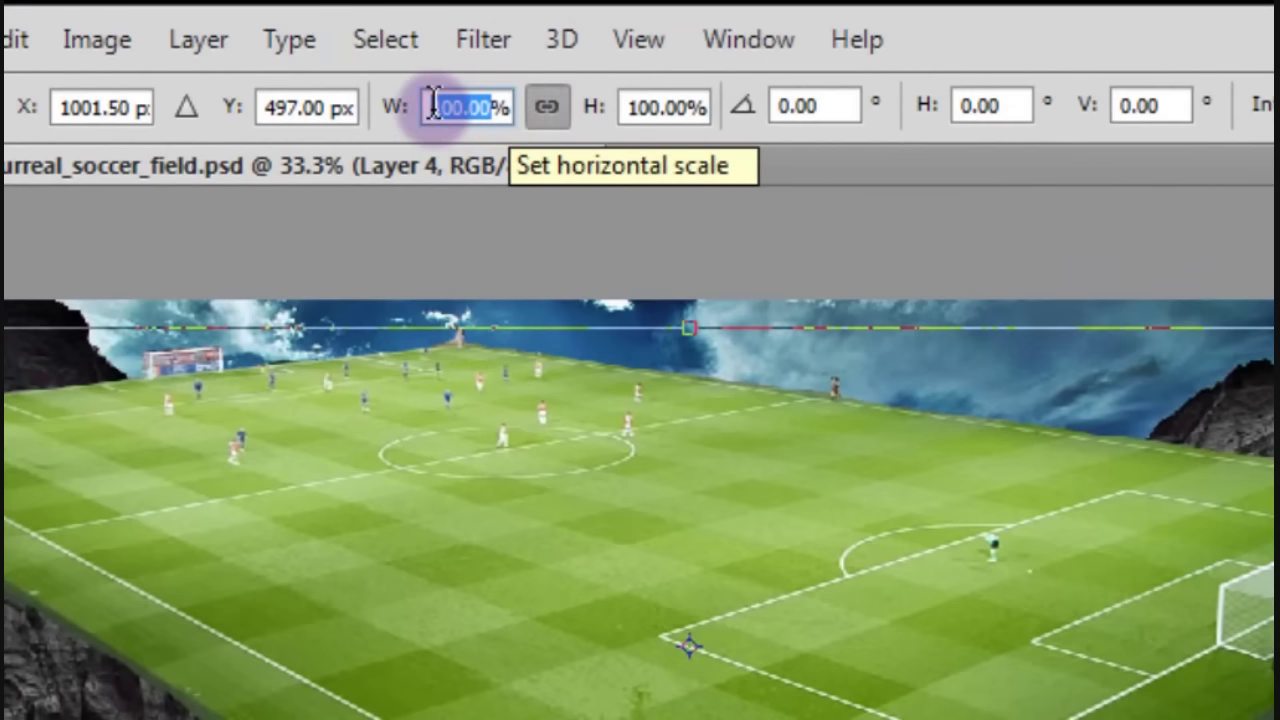
text(23)
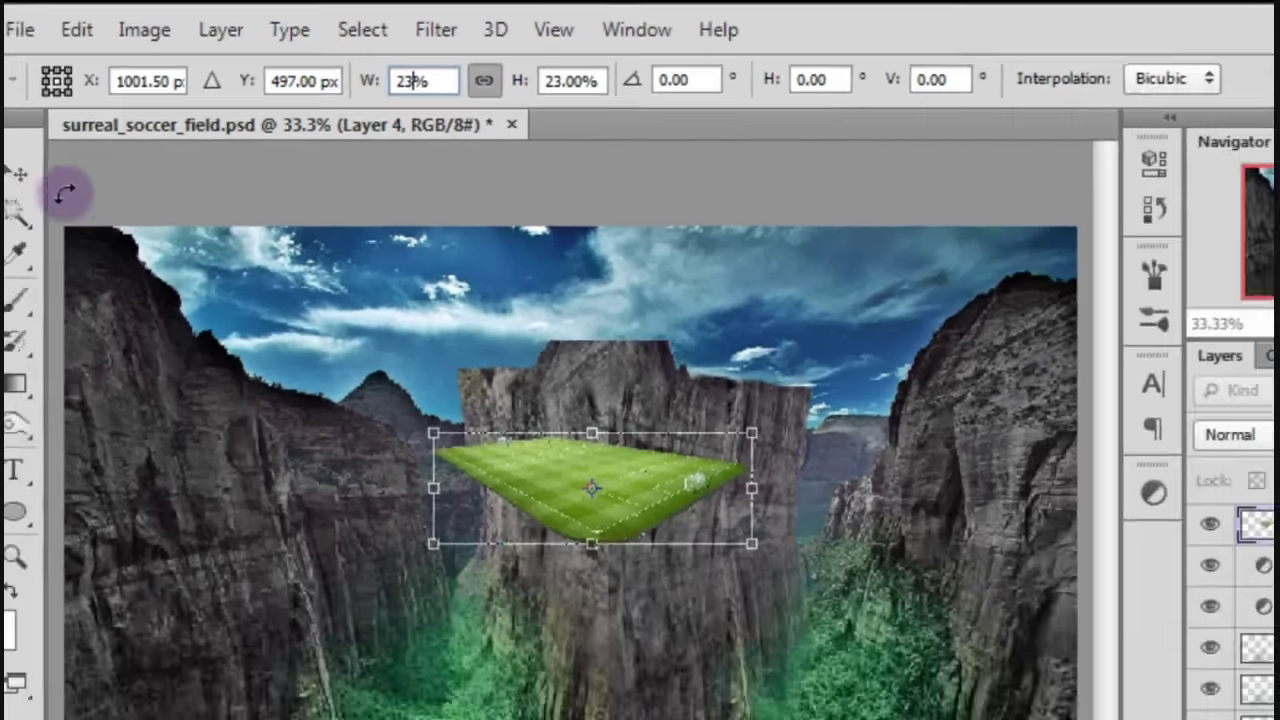
click(75, 136)
click(616, 300)
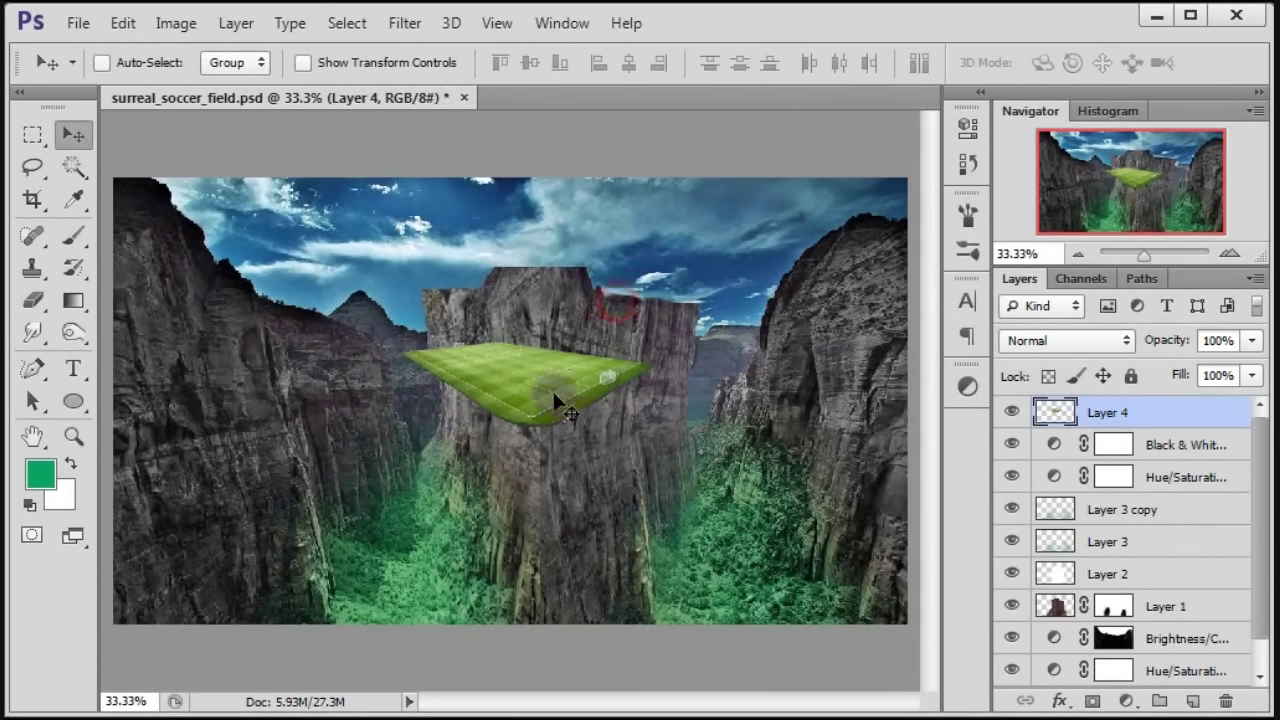
mouse_move(557, 400)
mouse_down()
mouse_move(587, 347)
mouse_move(585, 295)
mouse_up()
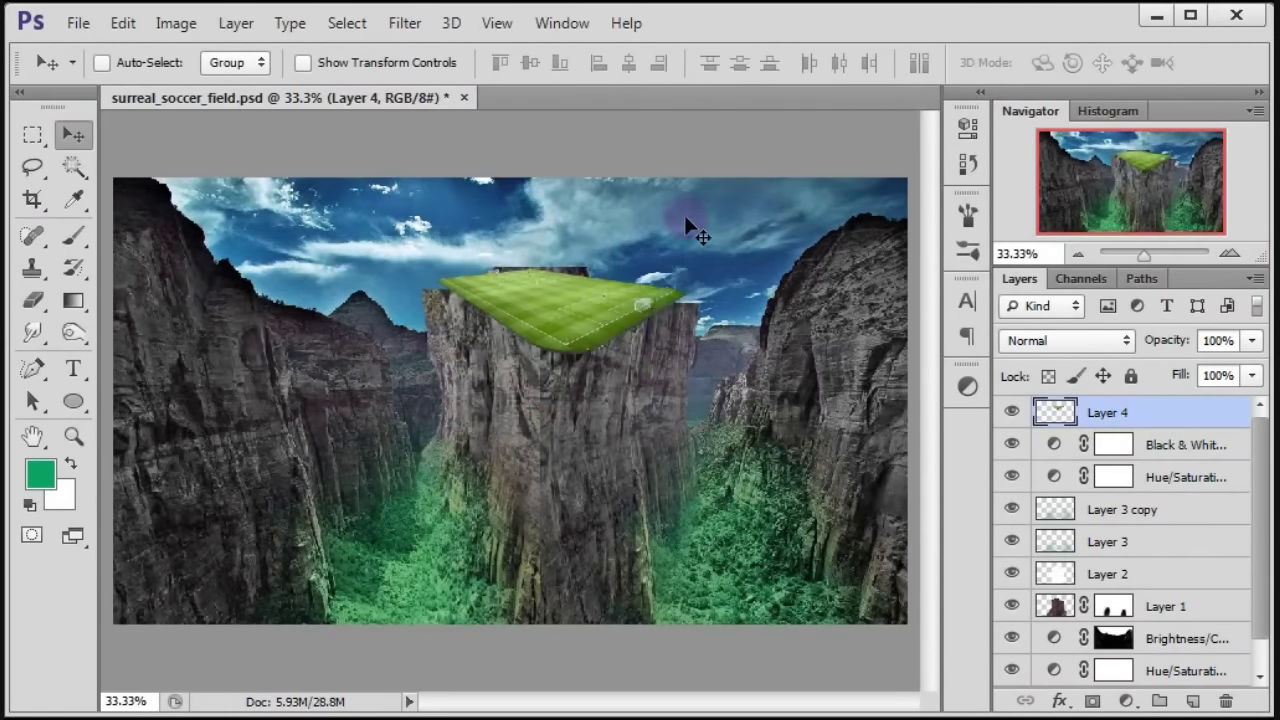
key(shift+Down)
key(shift+Down)
key(shift+Down)
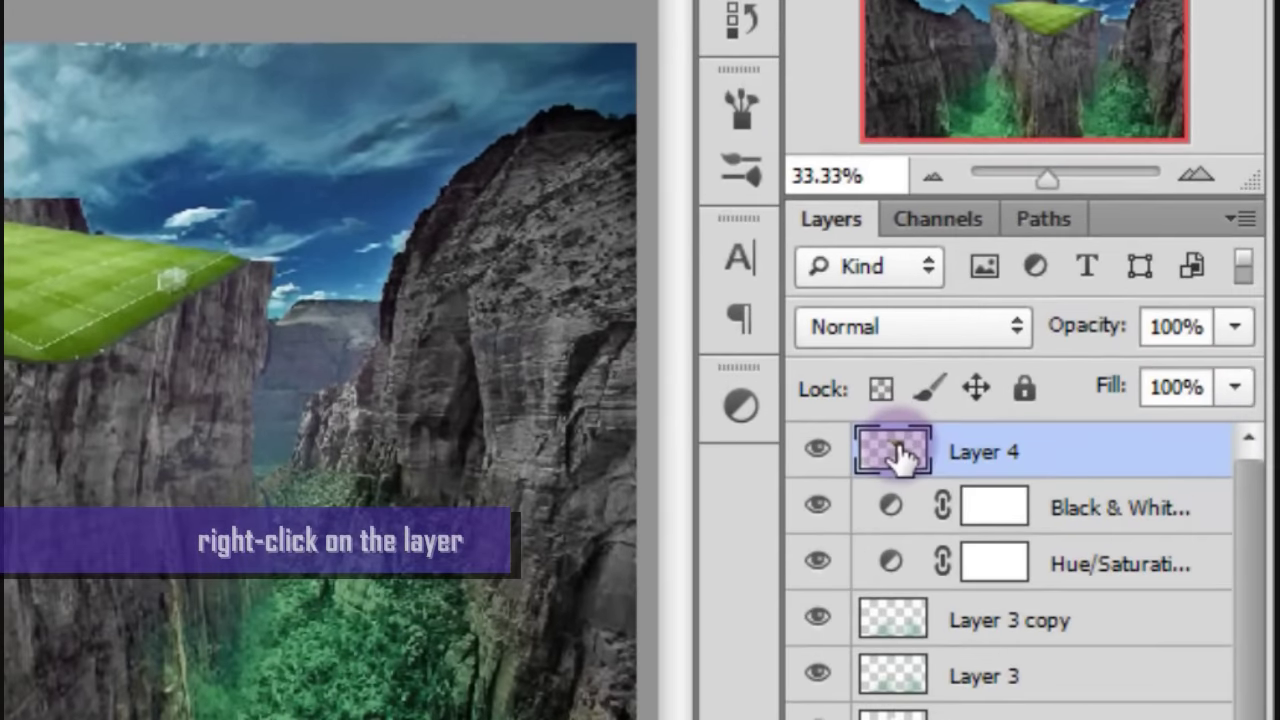
- Delete the soccer field's footprint from Layer 1's mask to hide the rock behind it
right_click(899, 455)
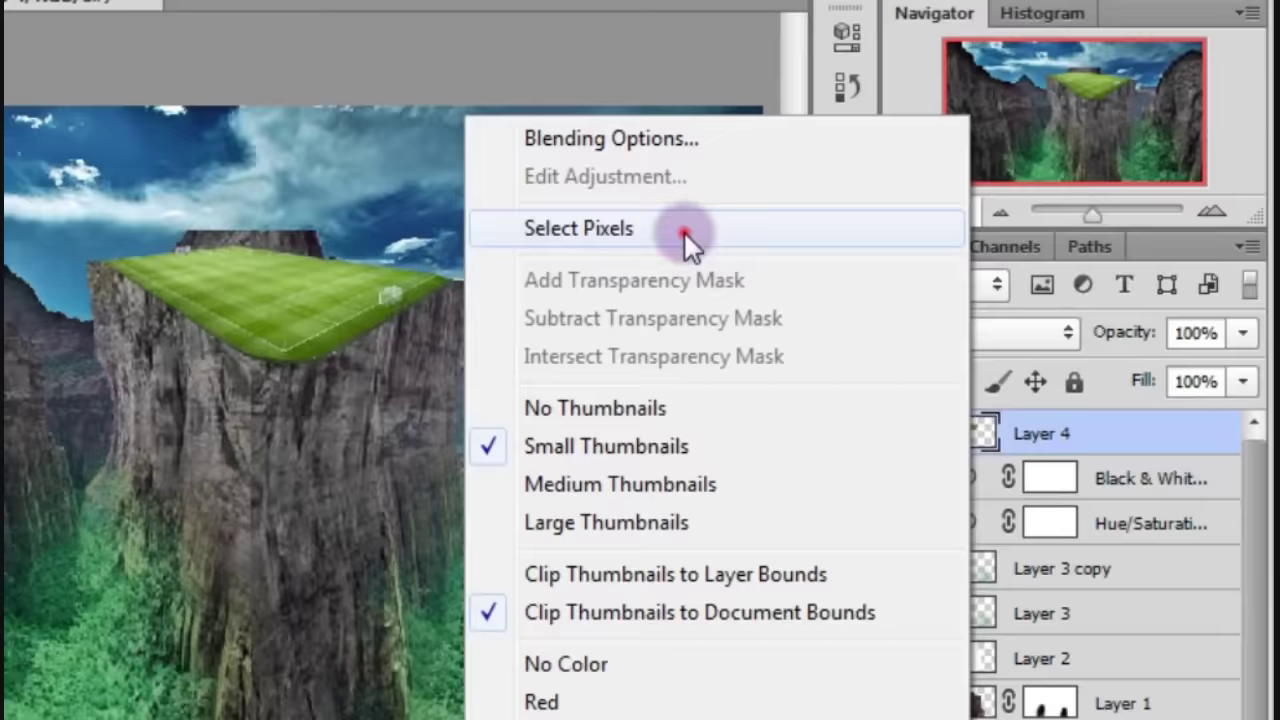
click(539, 202)
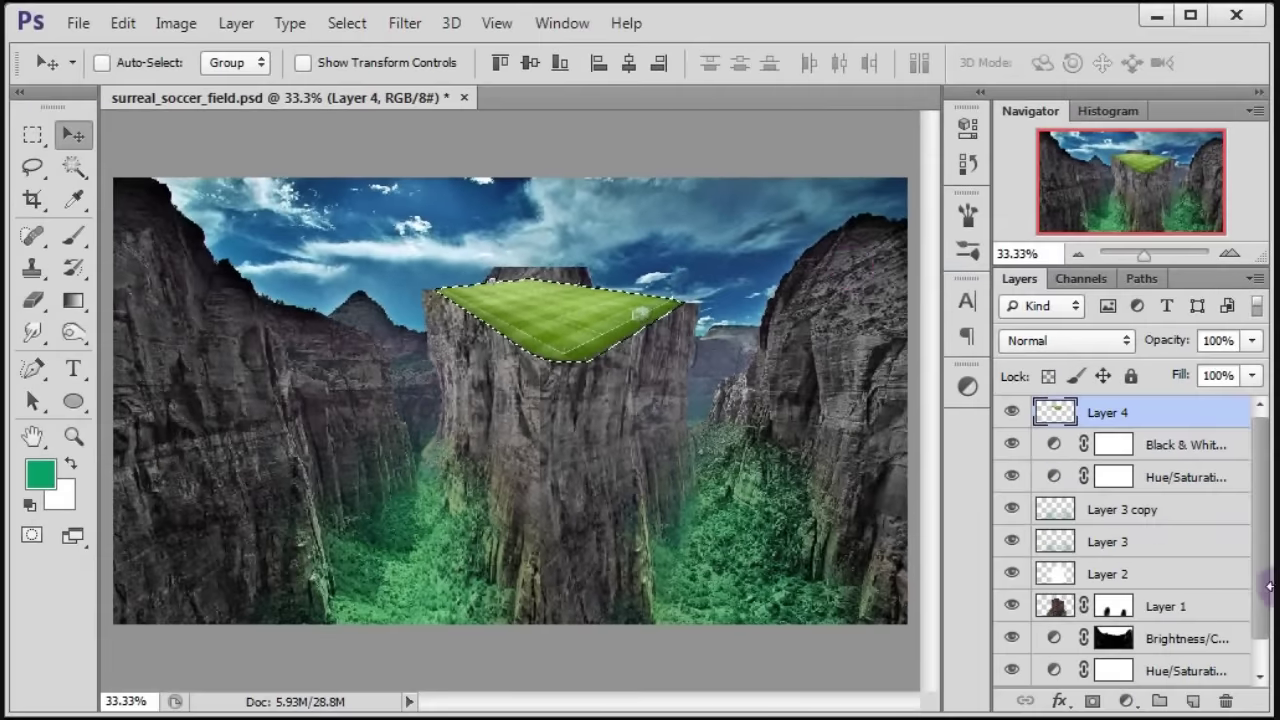
scroll(1262, 562, down, 1)
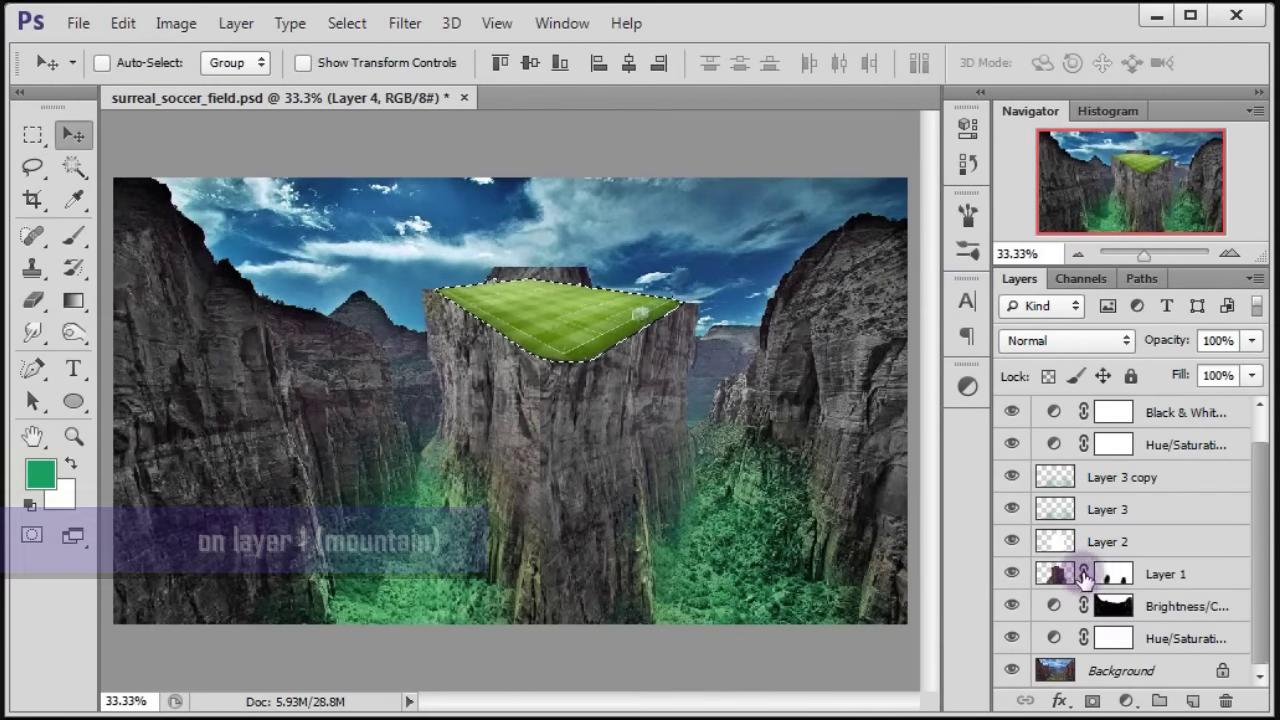
click(1194, 578)
click(1116, 580)
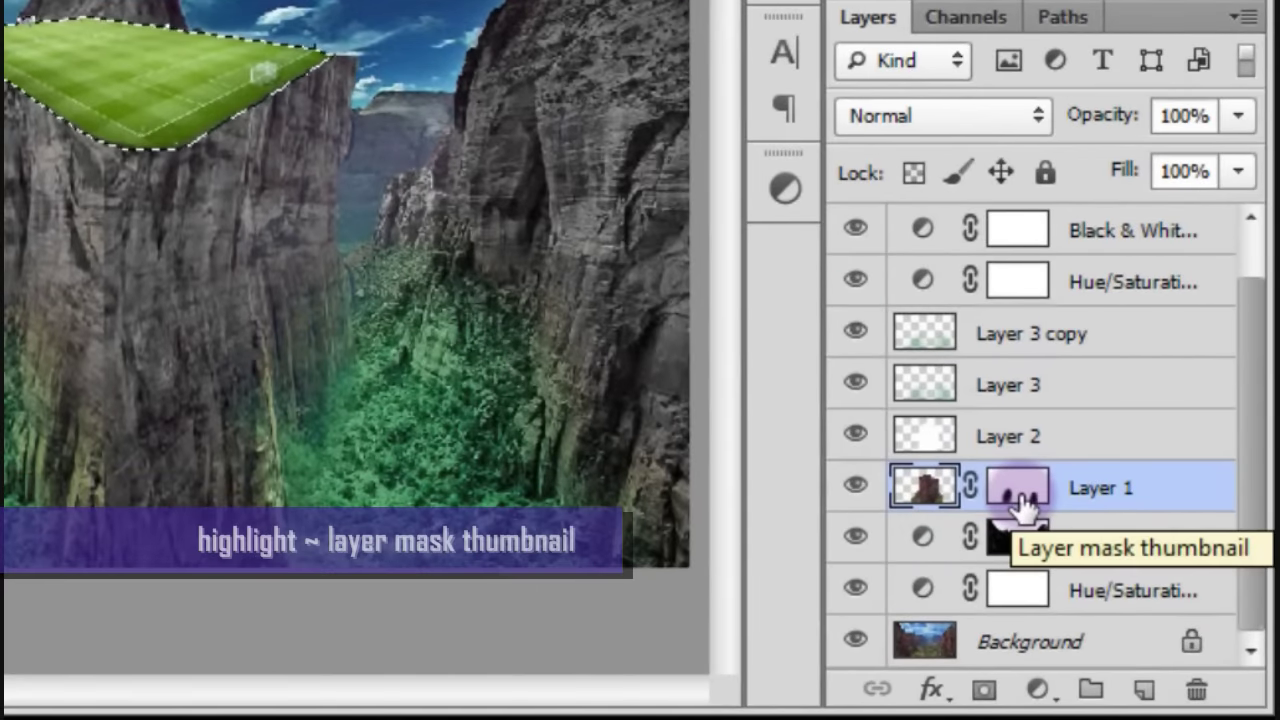
click(1024, 500)
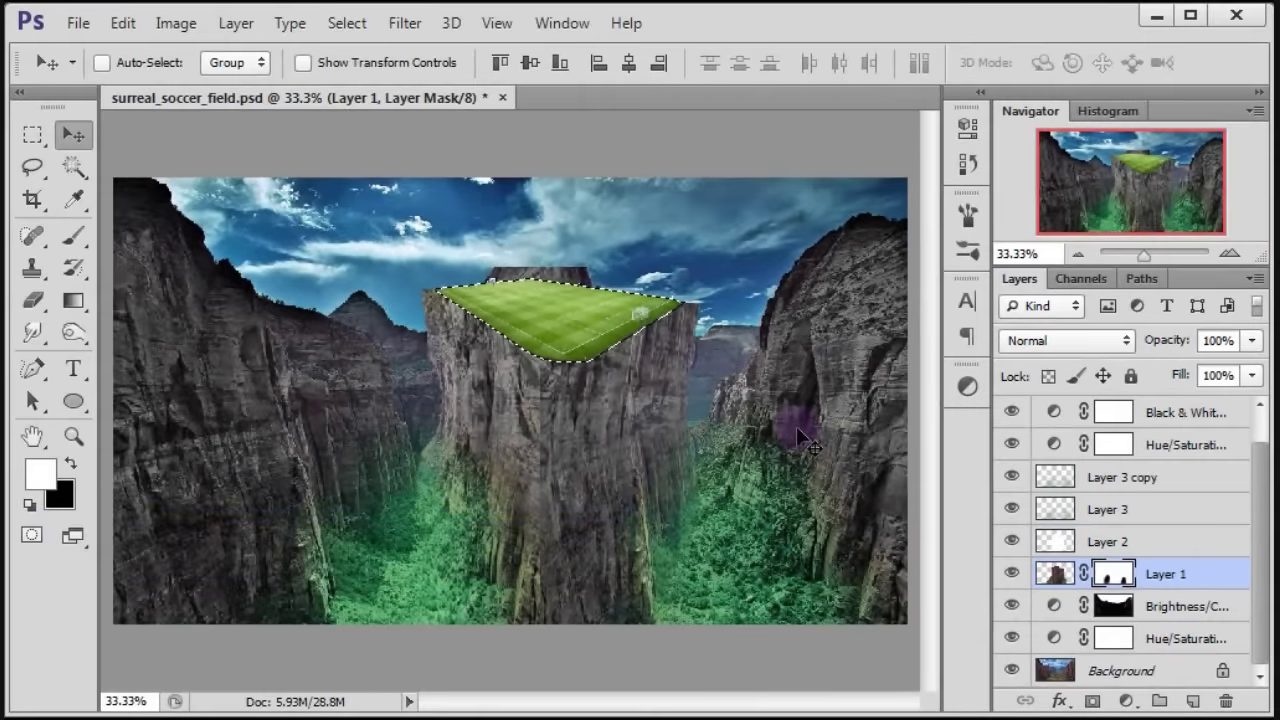
key(Delete)
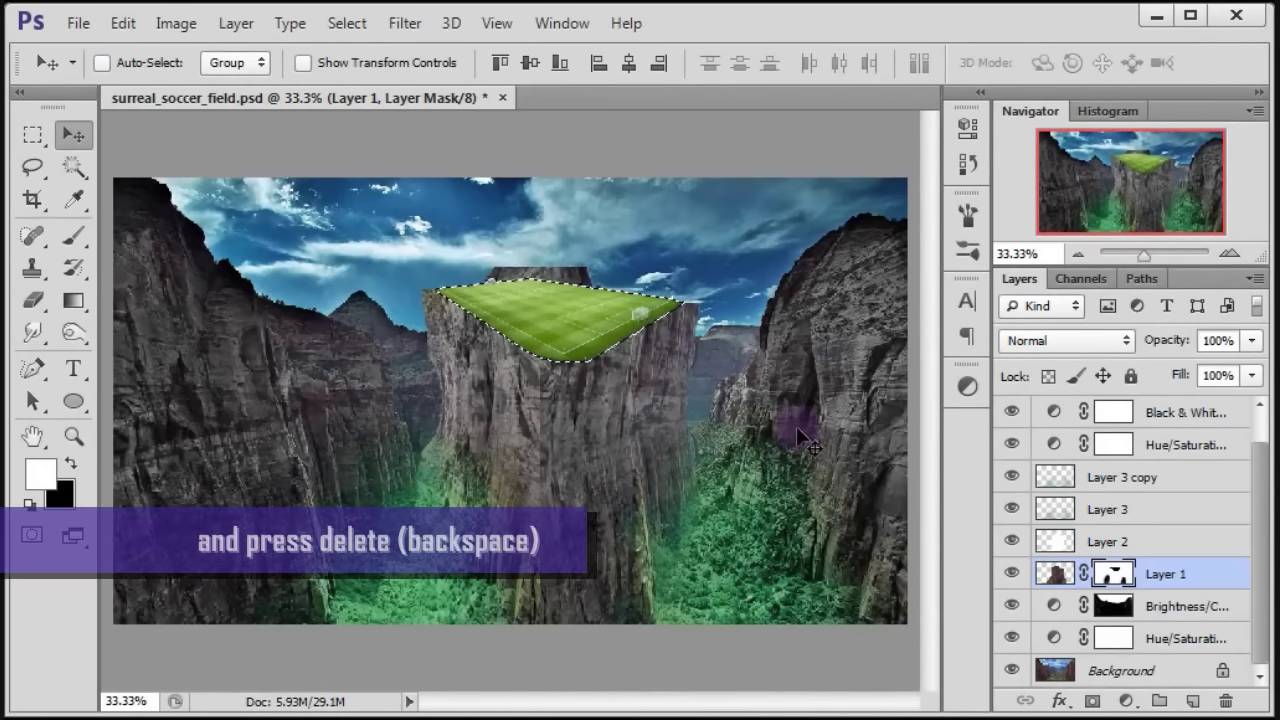
key(ctrl+d)
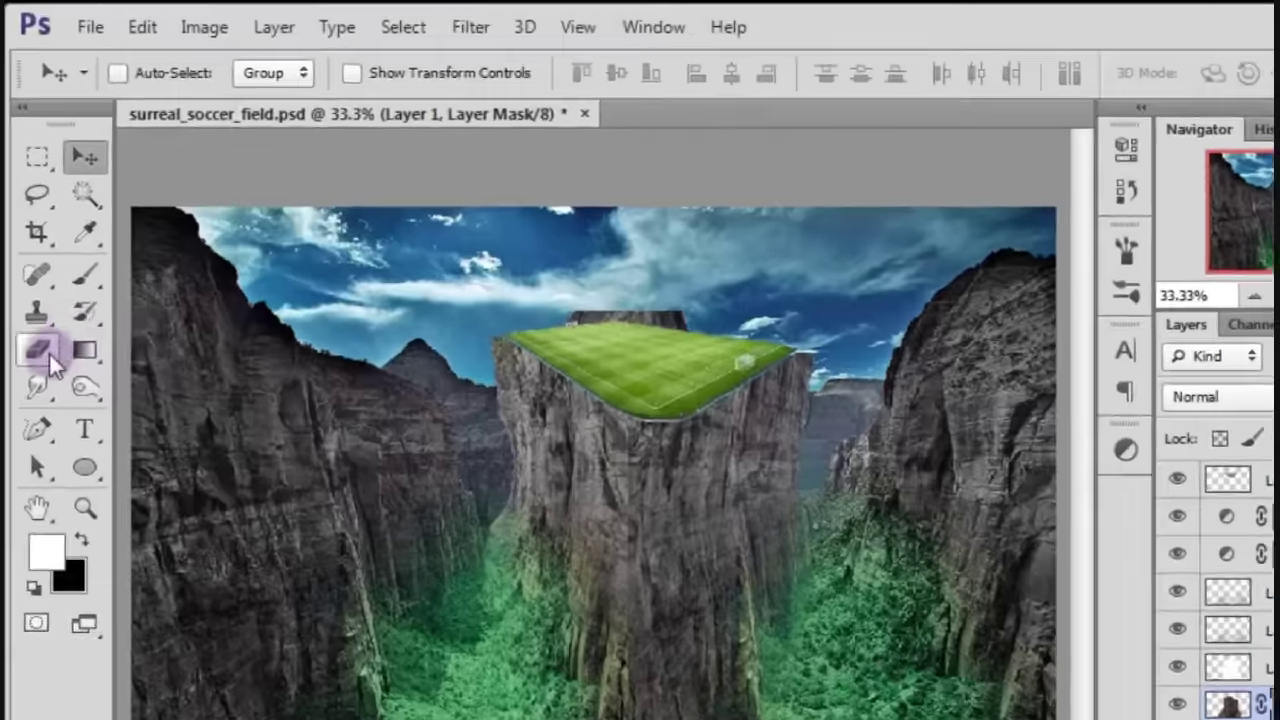
- Erase along the field's top edge on the mask to blend it into the pillar
click(33, 300)
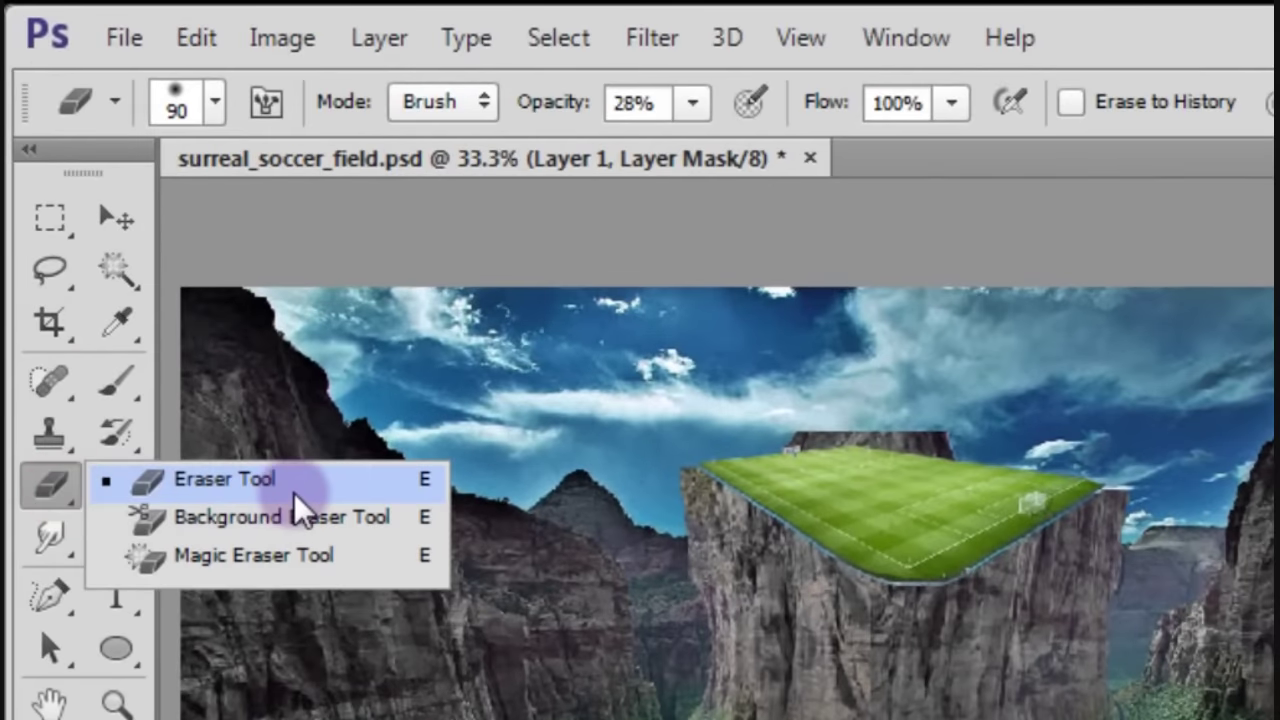
click(291, 490)
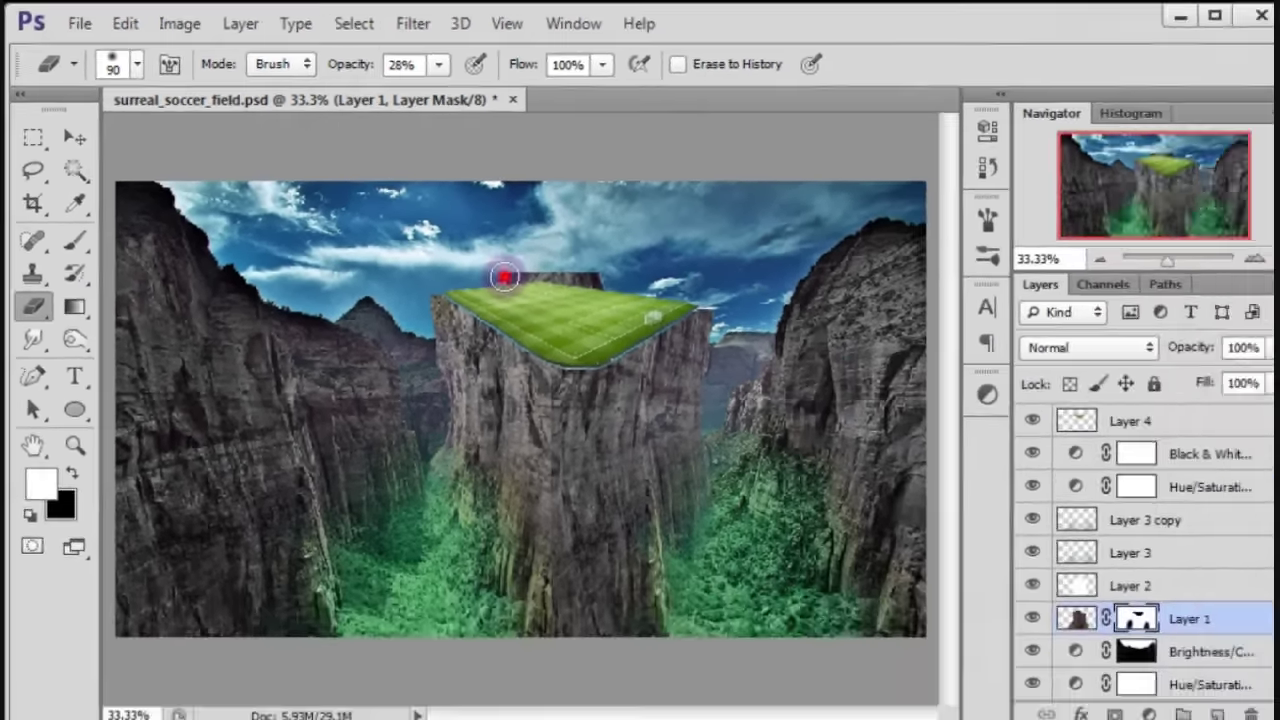
click(504, 271)
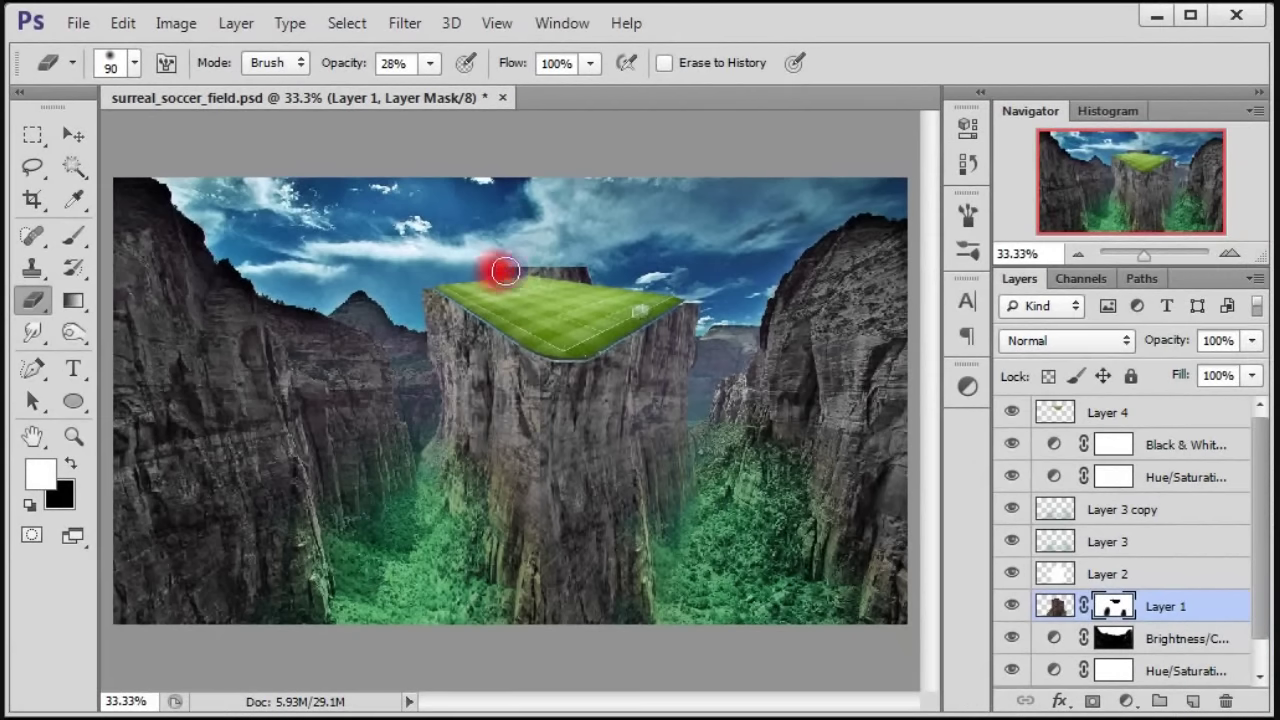
drag(508, 266, 578, 273)
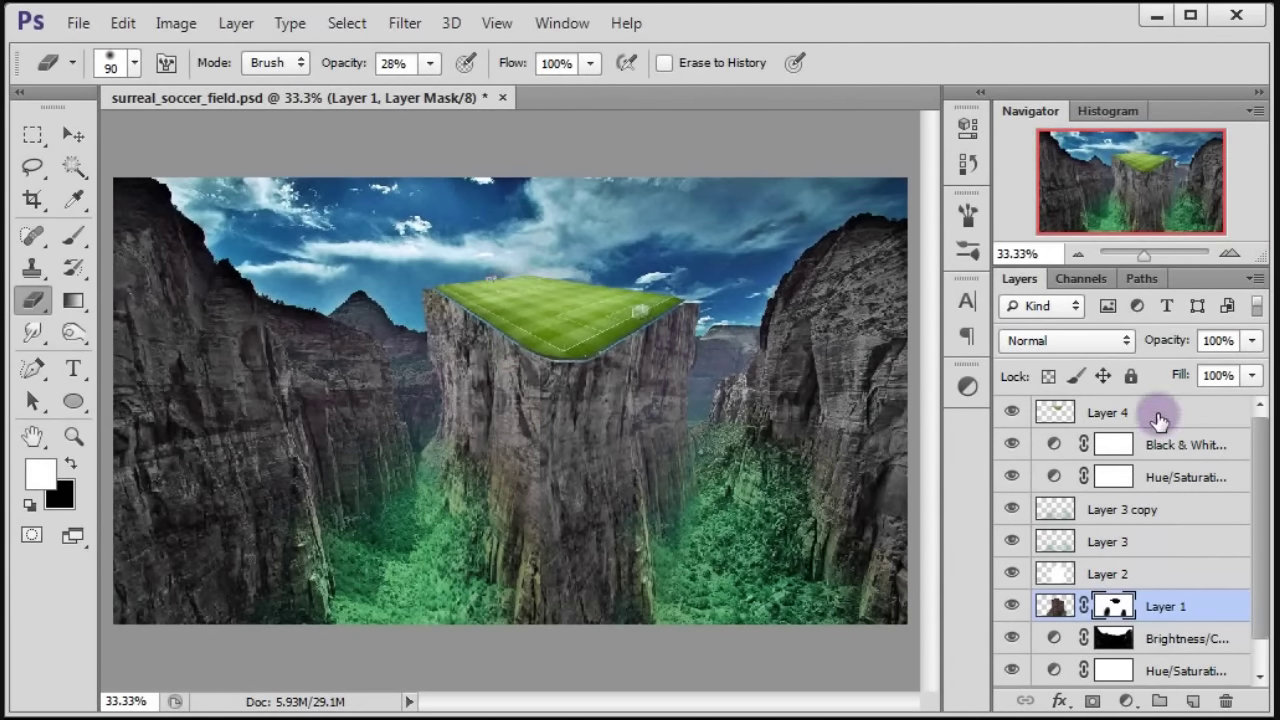
click(1158, 418)
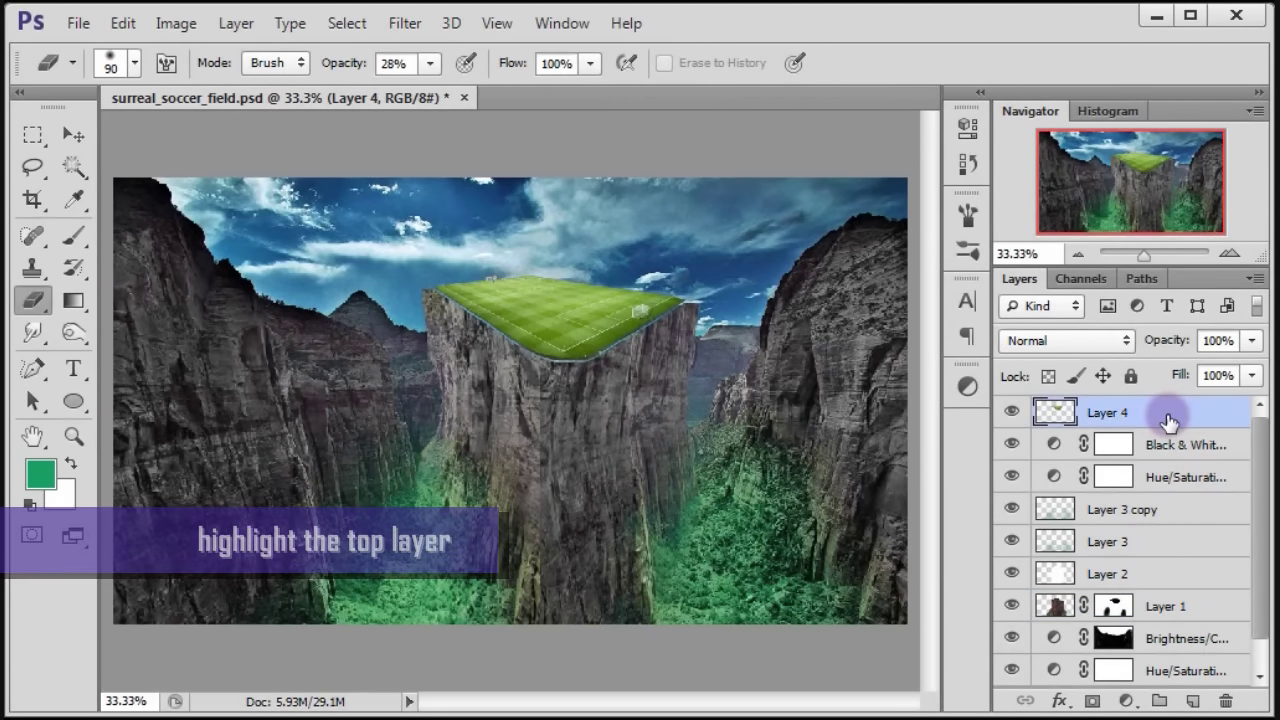
- Duplicate Layer 4 as an Overlay copy and softly erase one spot on it
key(ctrl+j)
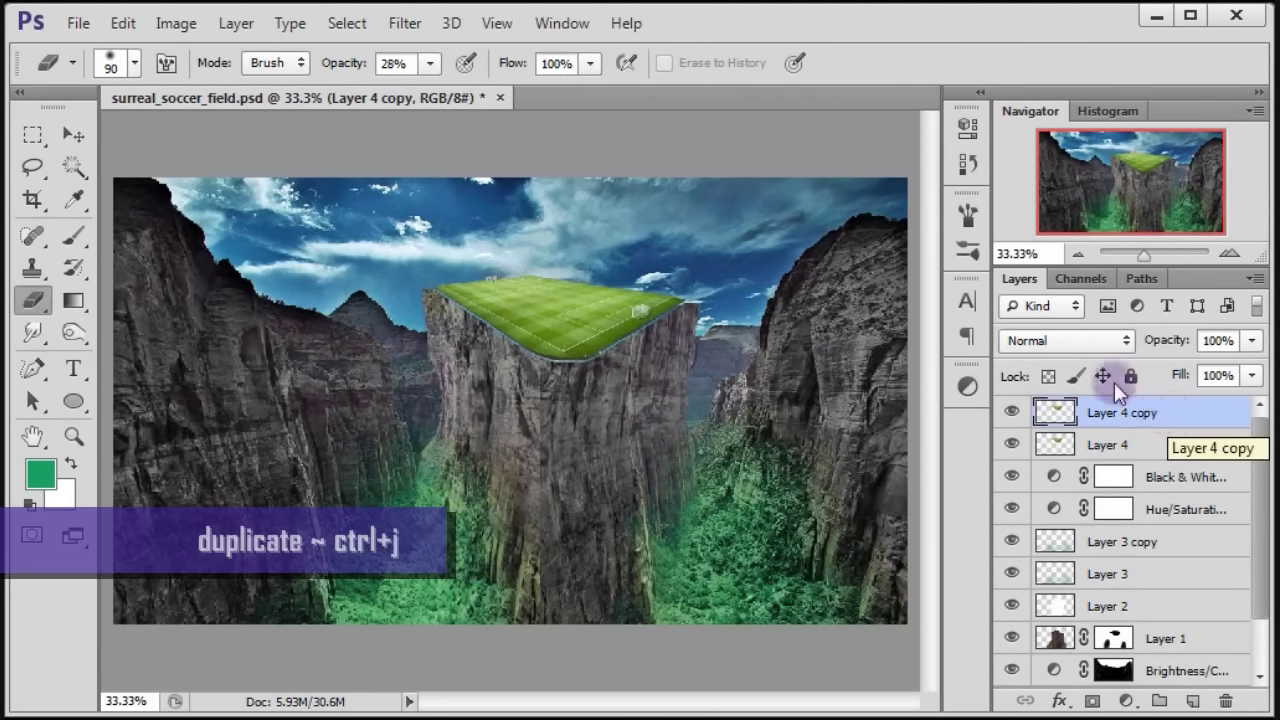
click(1070, 341)
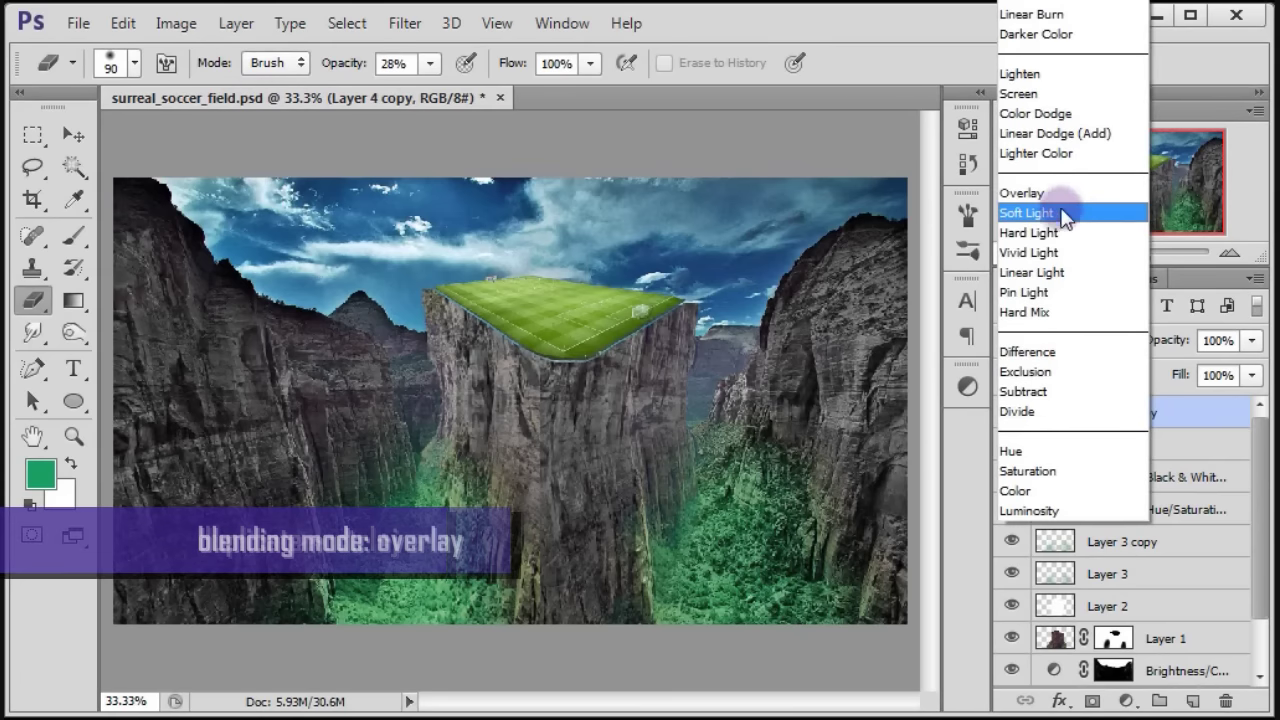
click(1055, 194)
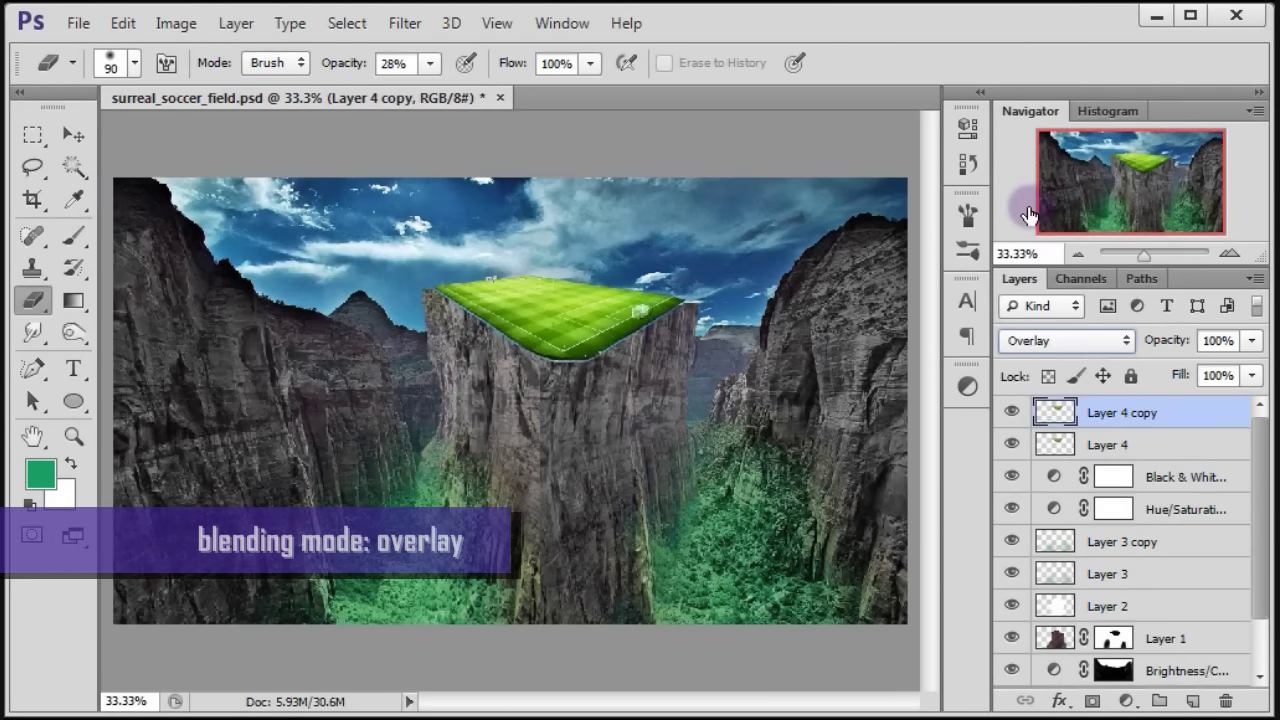
drag(508, 296, 517, 316)
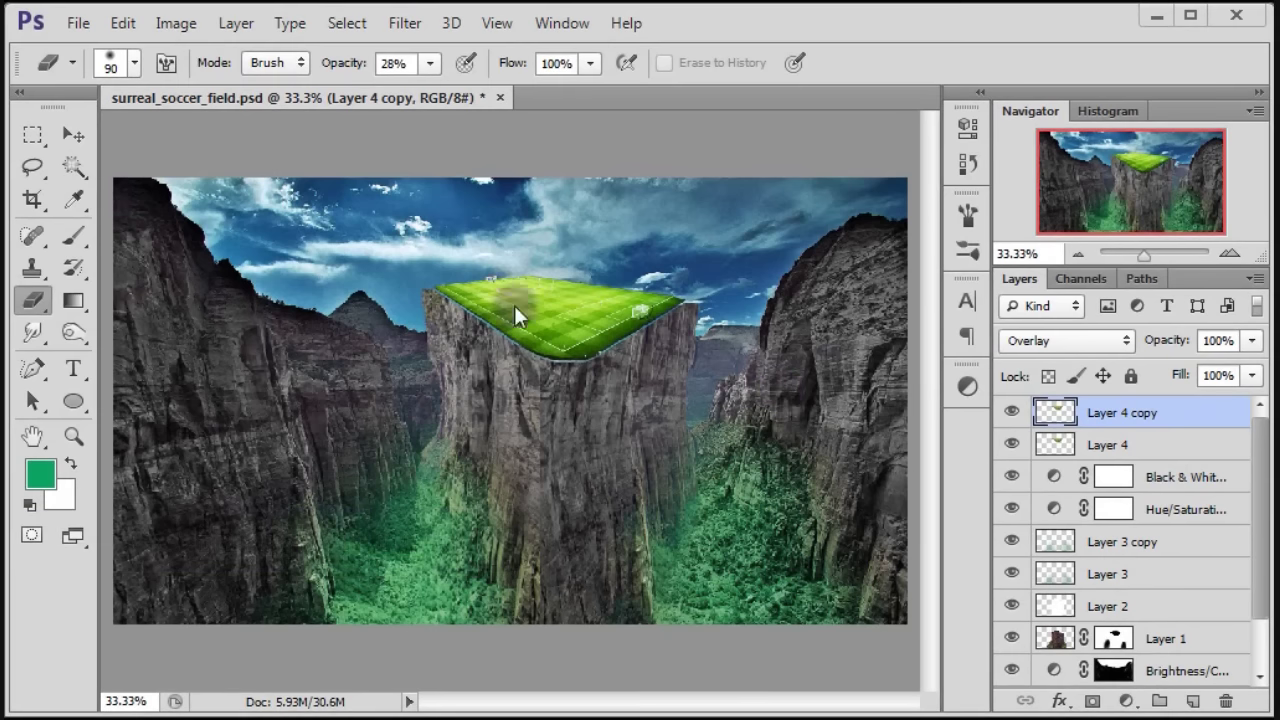
- Save surreal_soccer_field.psd
click(82, 131)
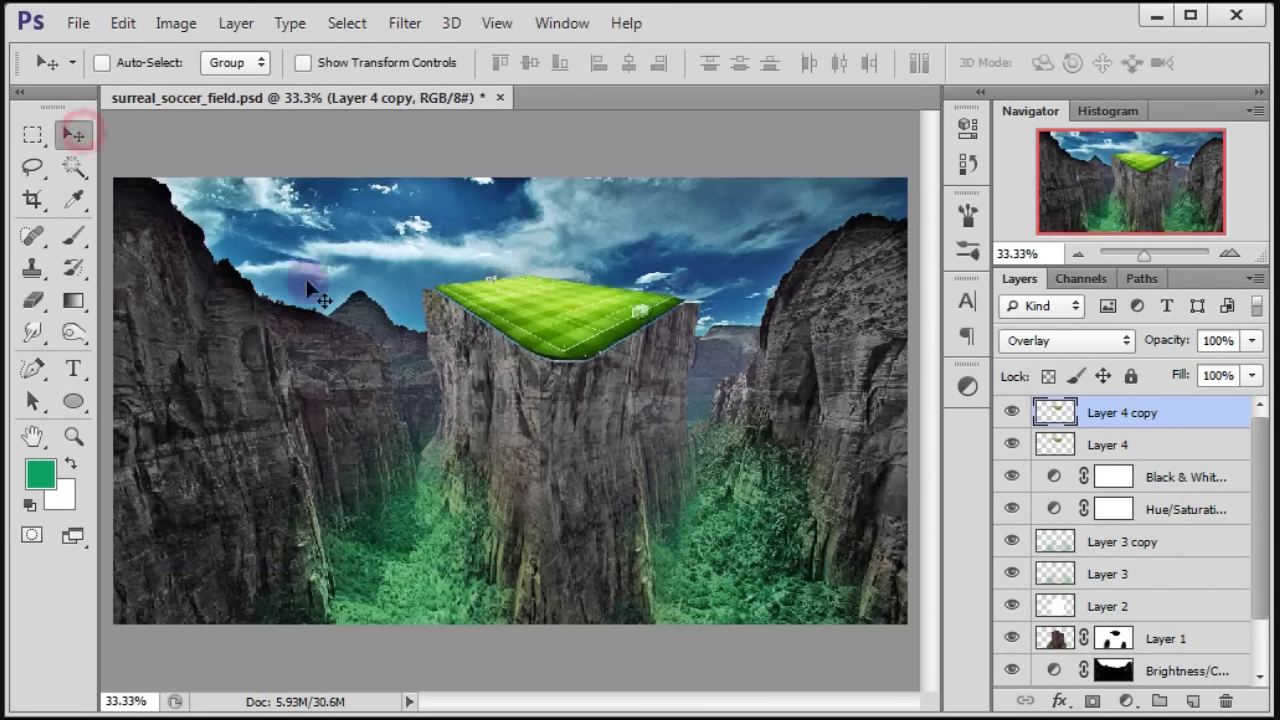
double_click(1036, 104)
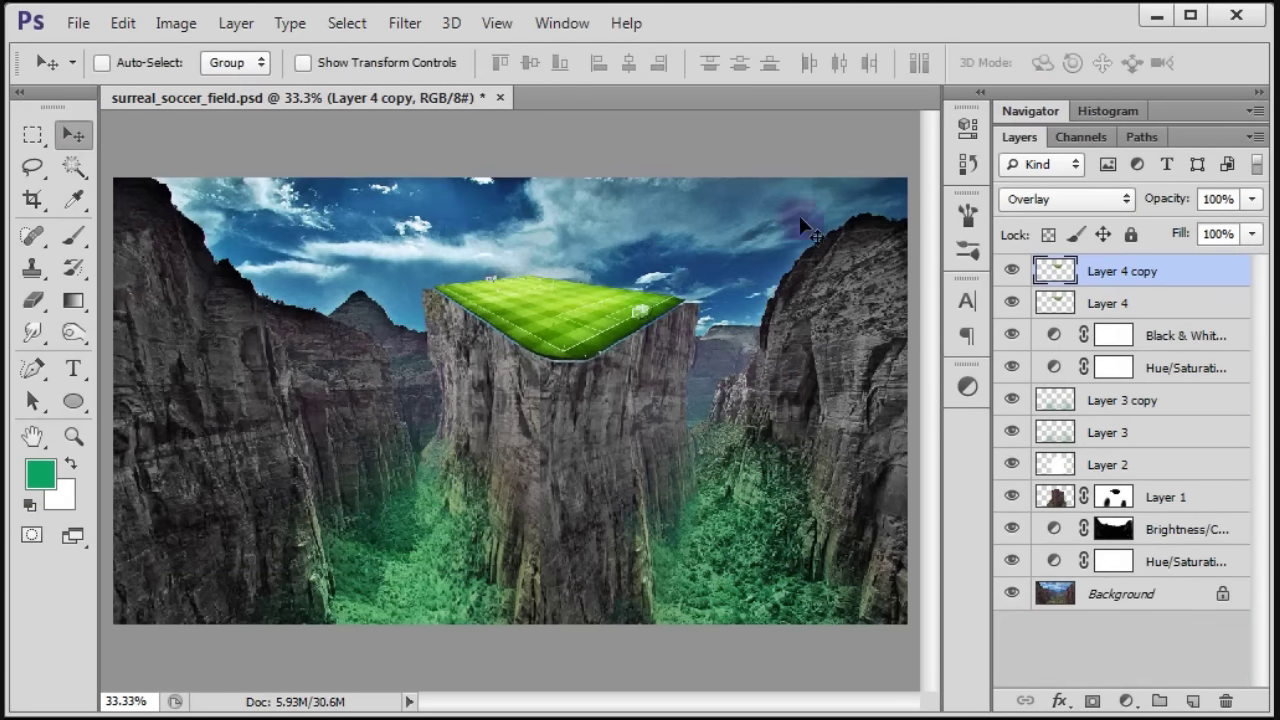
key(ctrl+s)
- Select every layer above the Background and group them together
click(1189, 283)
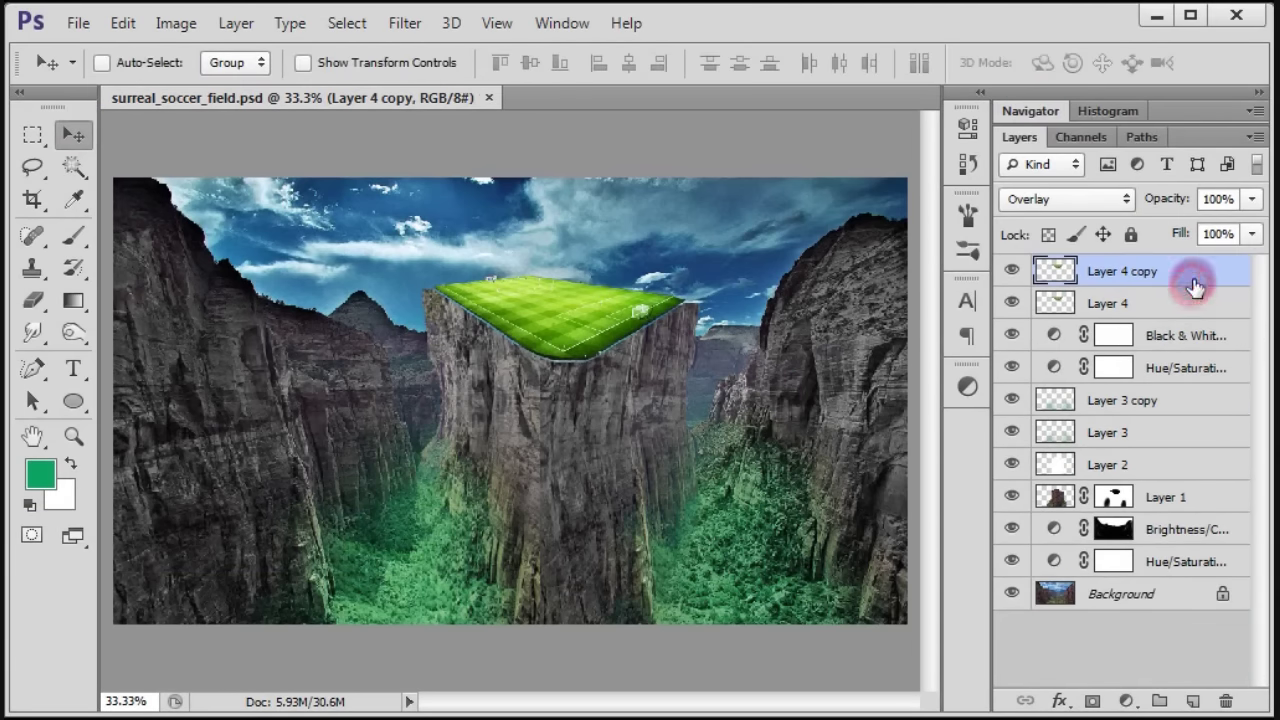
ctrl+click(1197, 305)
ctrl+click(1205, 338)
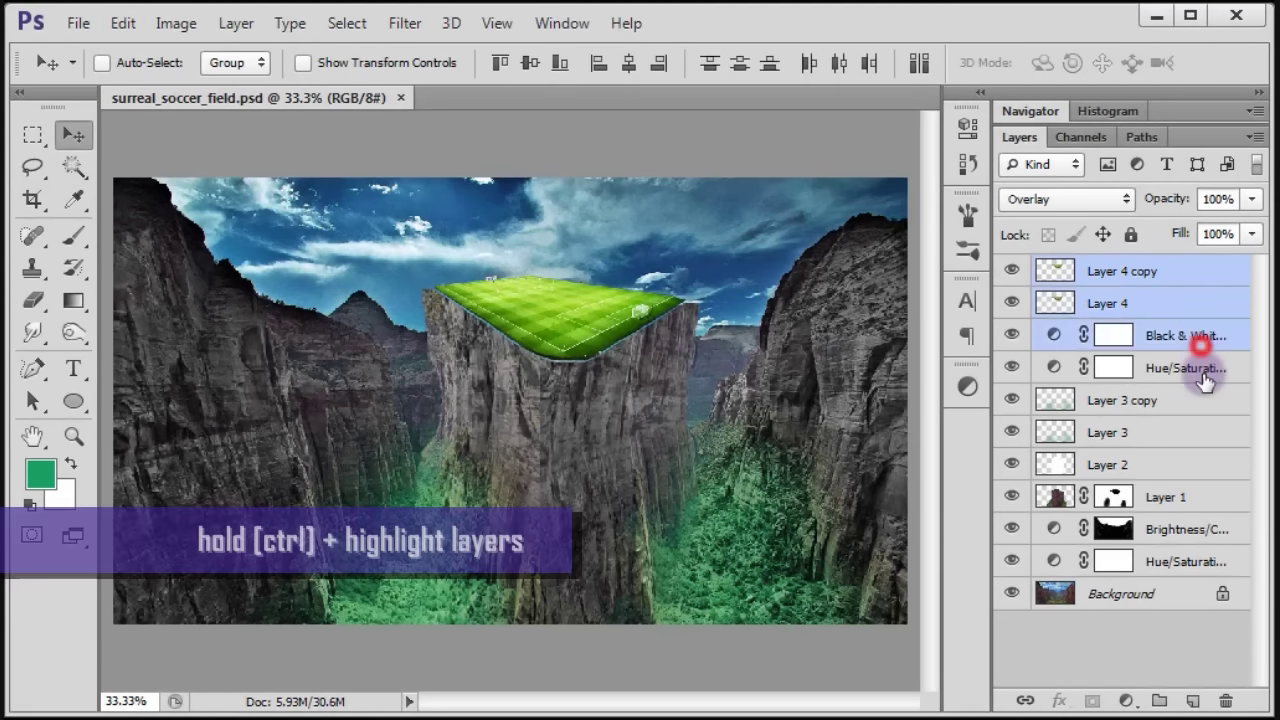
ctrl+click(1206, 368)
ctrl+click(1207, 402)
ctrl+click(1207, 438)
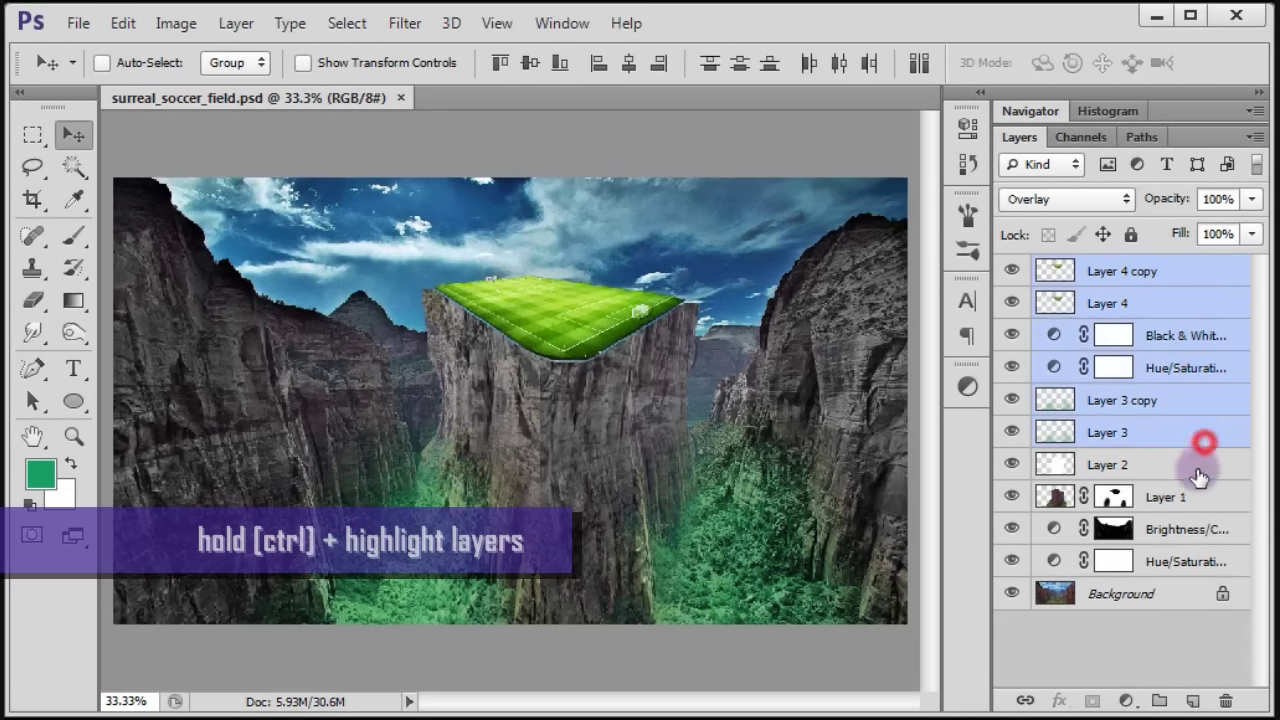
ctrl+click(1200, 466)
ctrl+click(1197, 500)
ctrl+click(1192, 532)
ctrl+click(1195, 562)
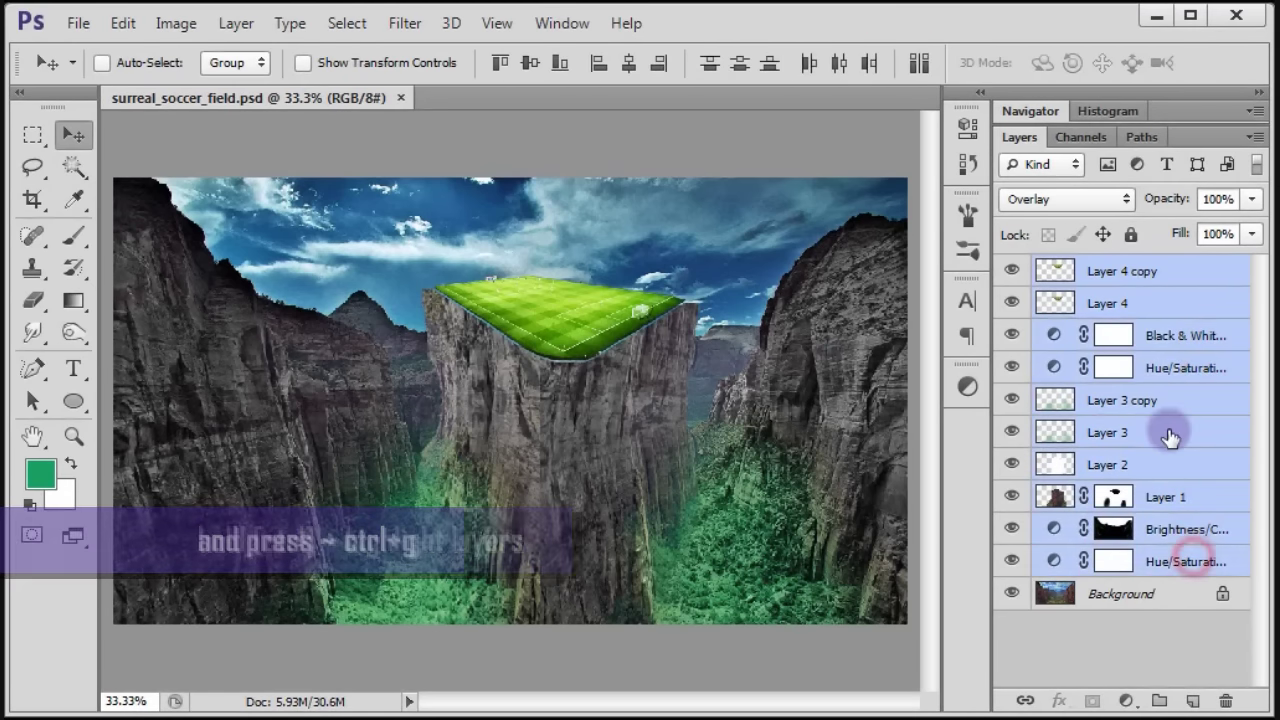
key(ctrl+g)
- Name the group Landscapes and toggle its visibility off and back on
double_click(1072, 314)
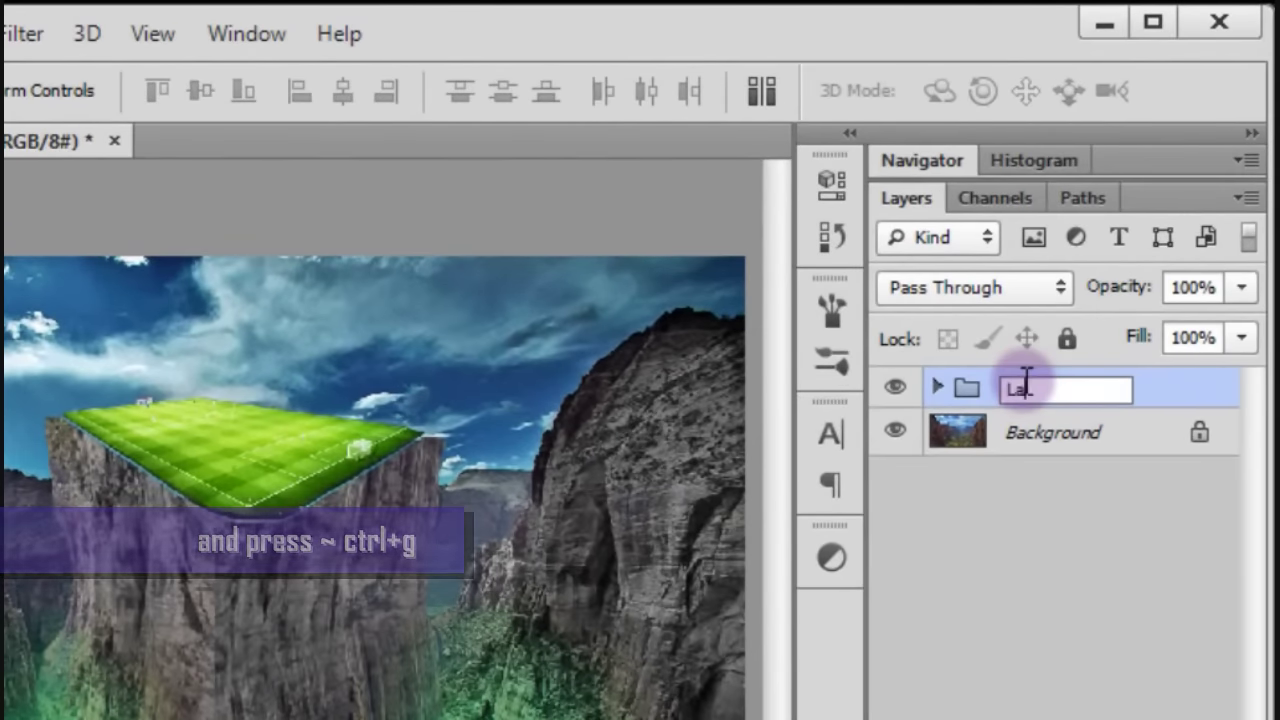
text(ndsc)
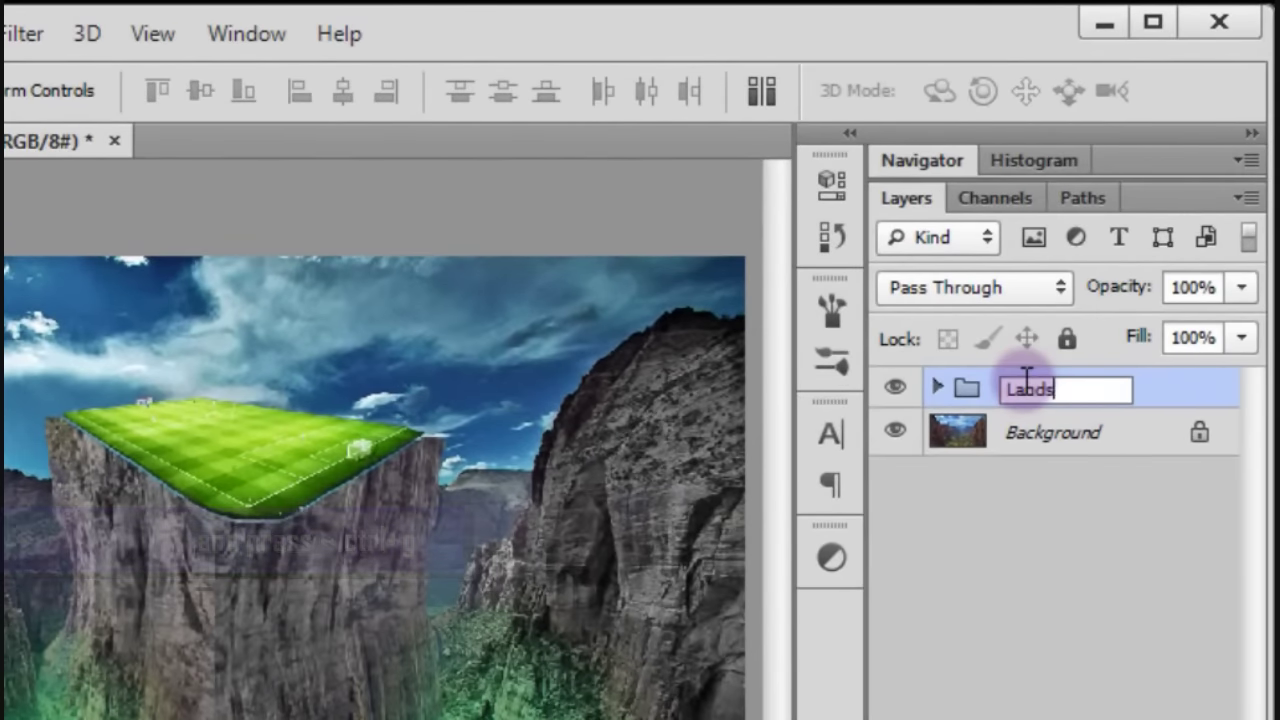
text(apes)
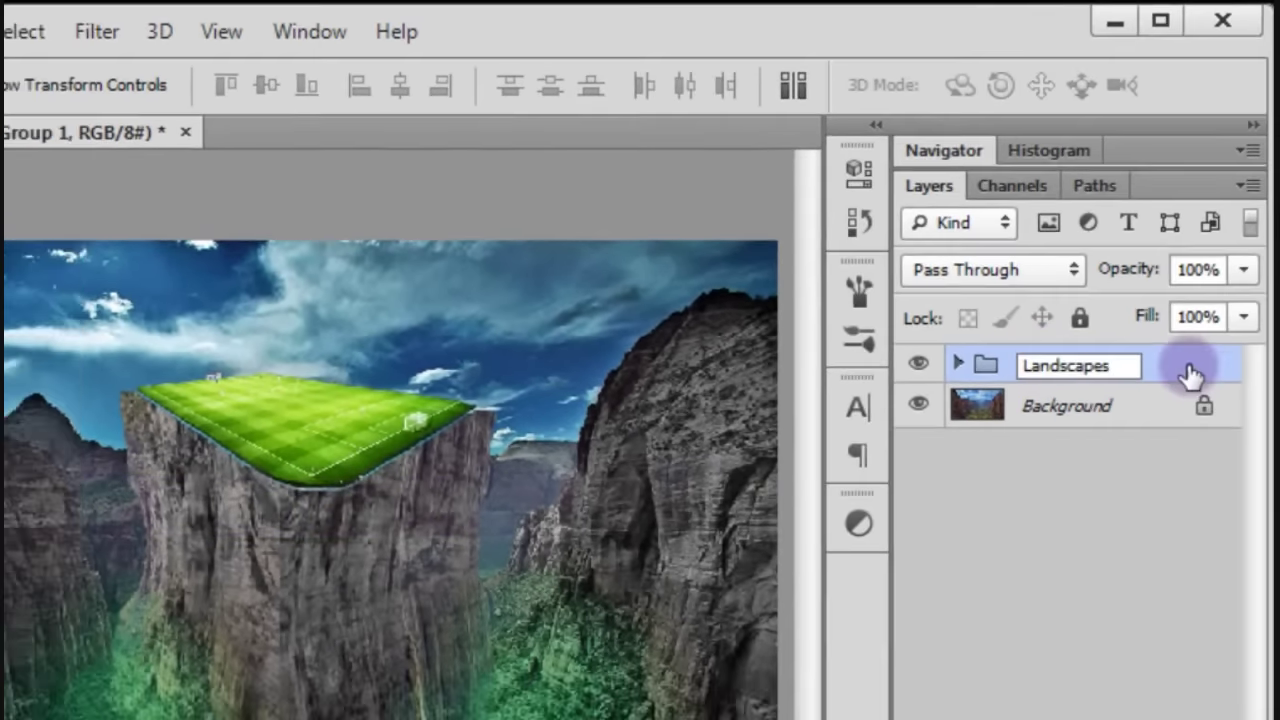
key(Return)
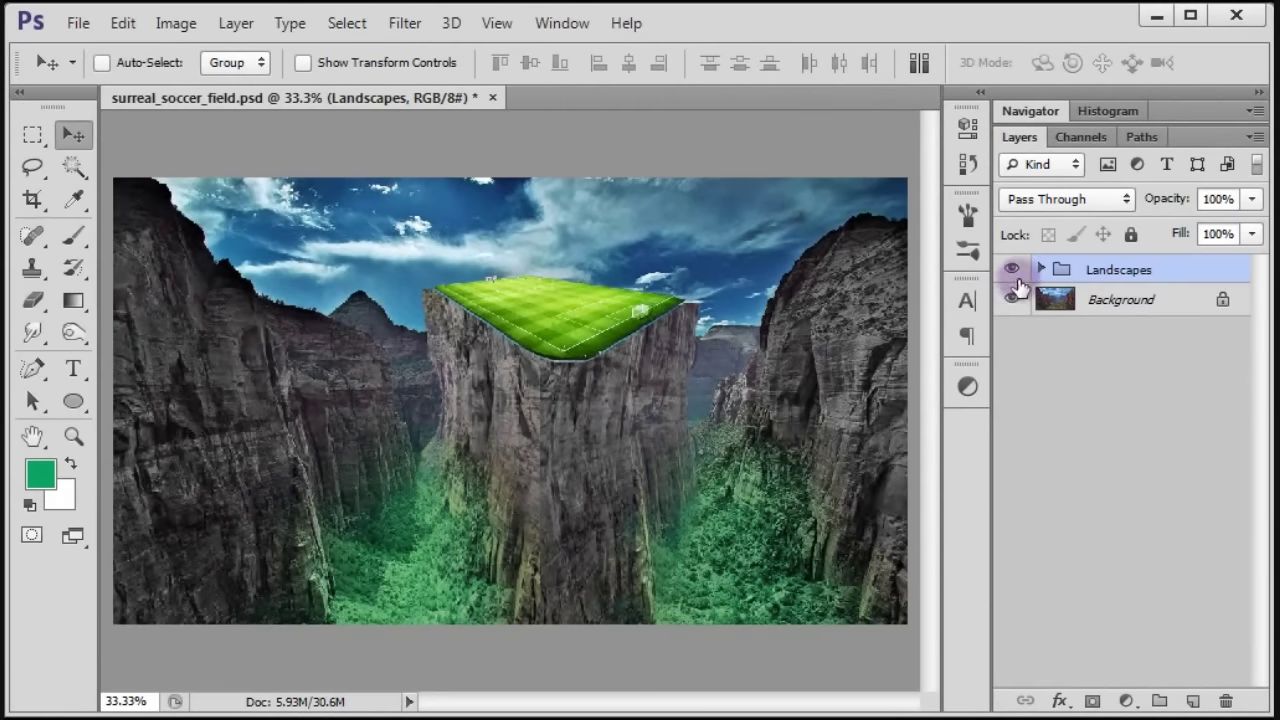
click(1014, 270)
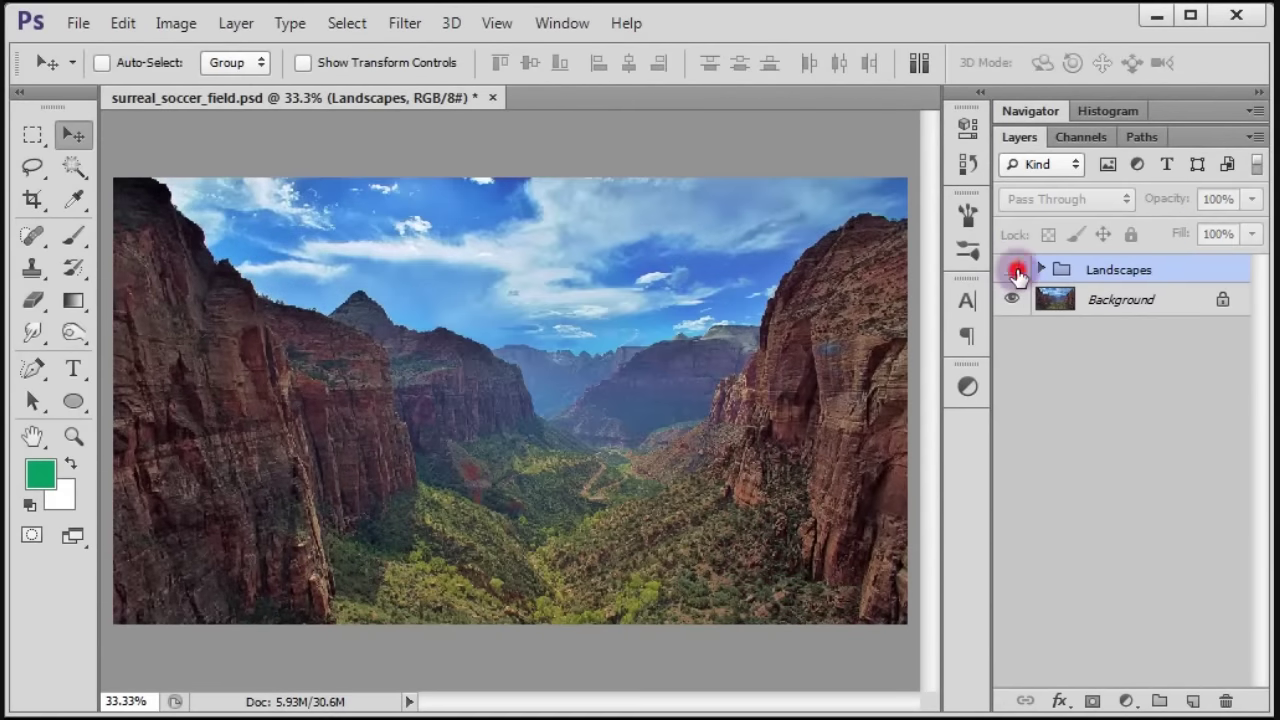
click(1014, 270)
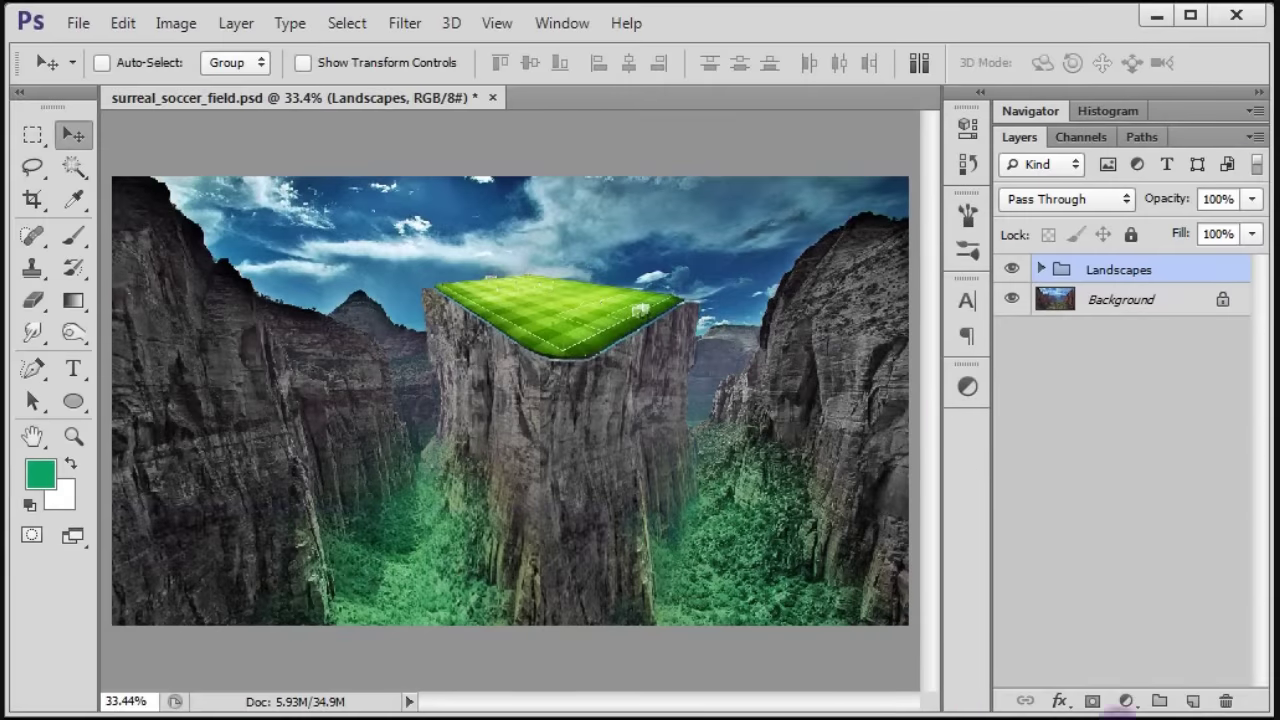
click(1137, 701)
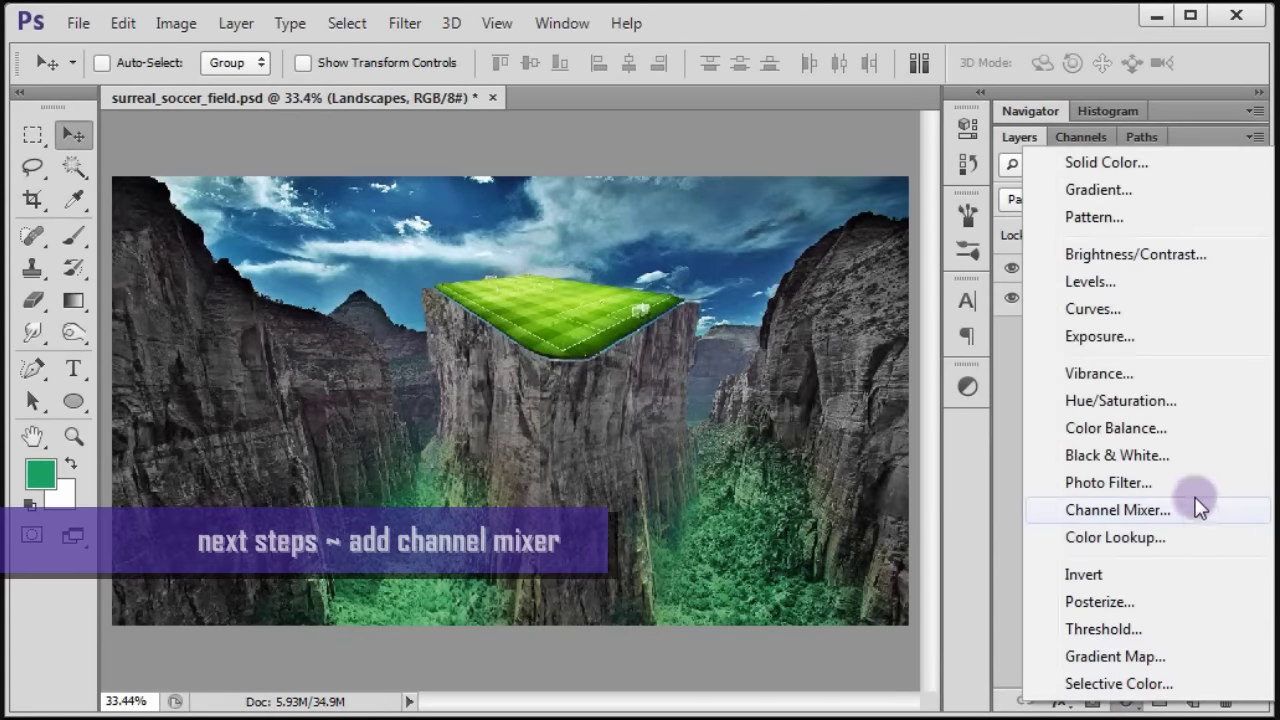
- Add a Channel Mixer layer mixing its Red output from Red 70, Green +51, Blue -51
click(1198, 516)
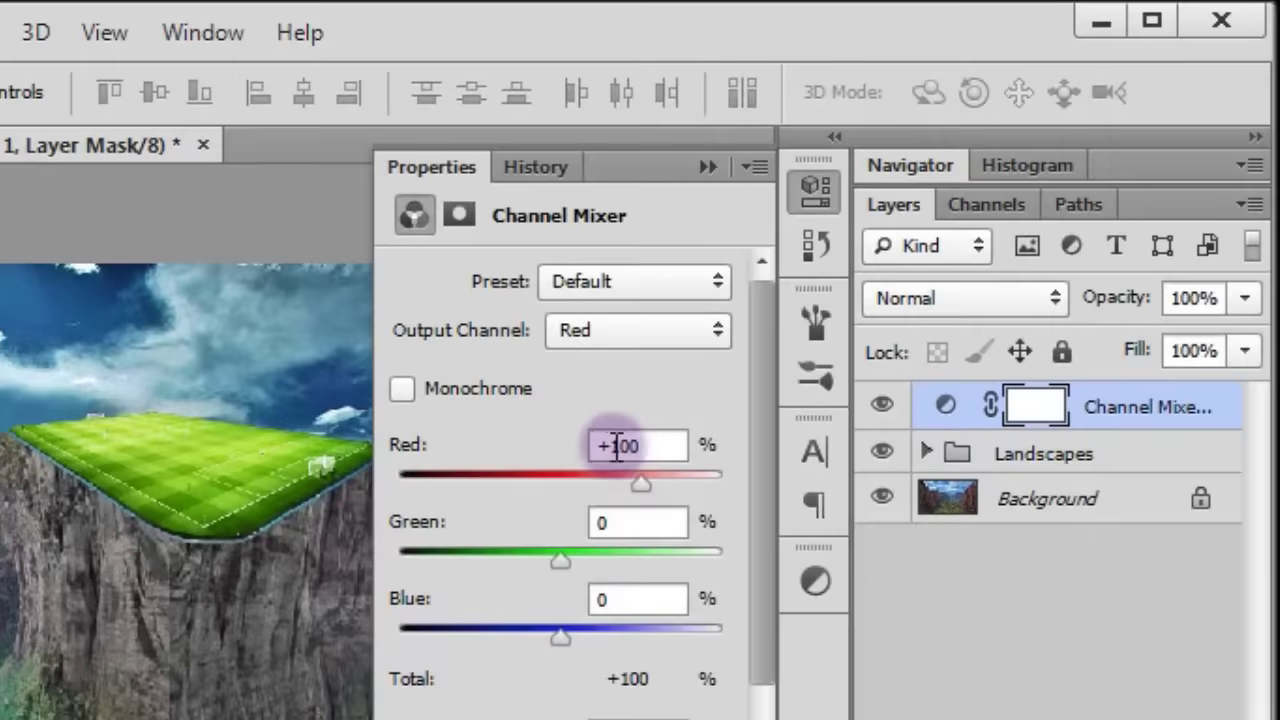
drag(610, 445, 662, 445)
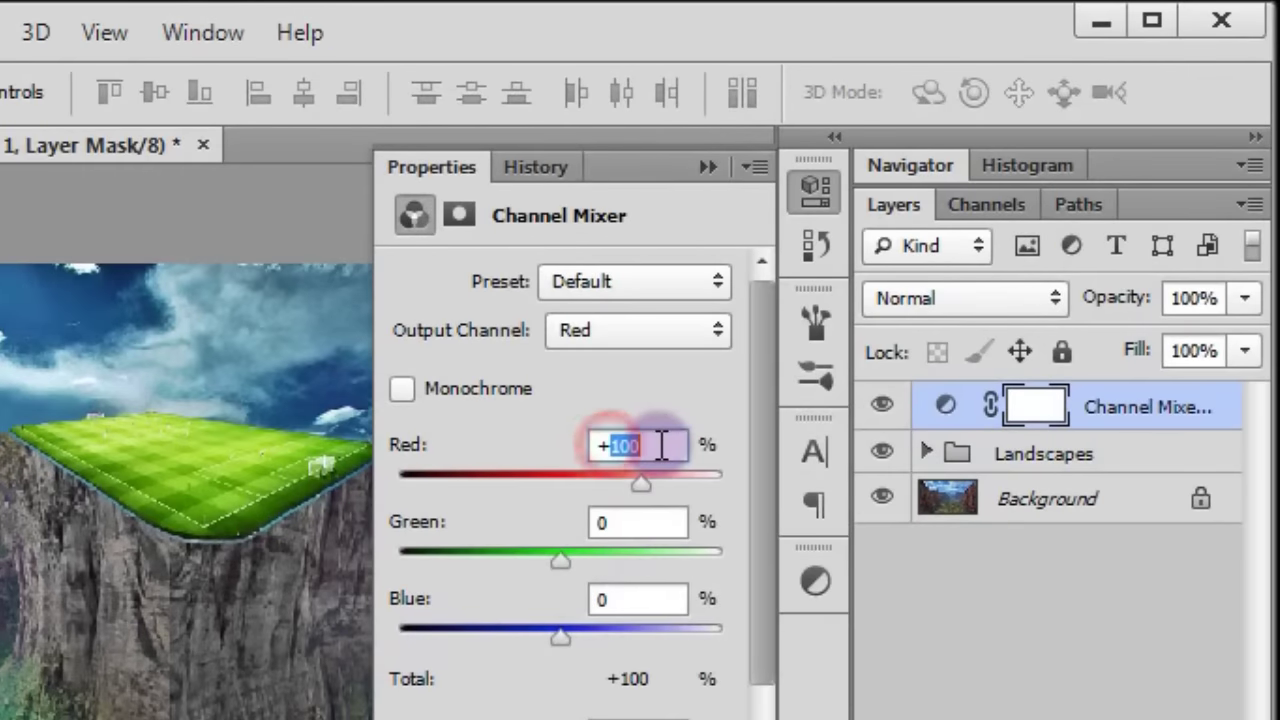
text(70)
drag(560, 555, 601, 555)
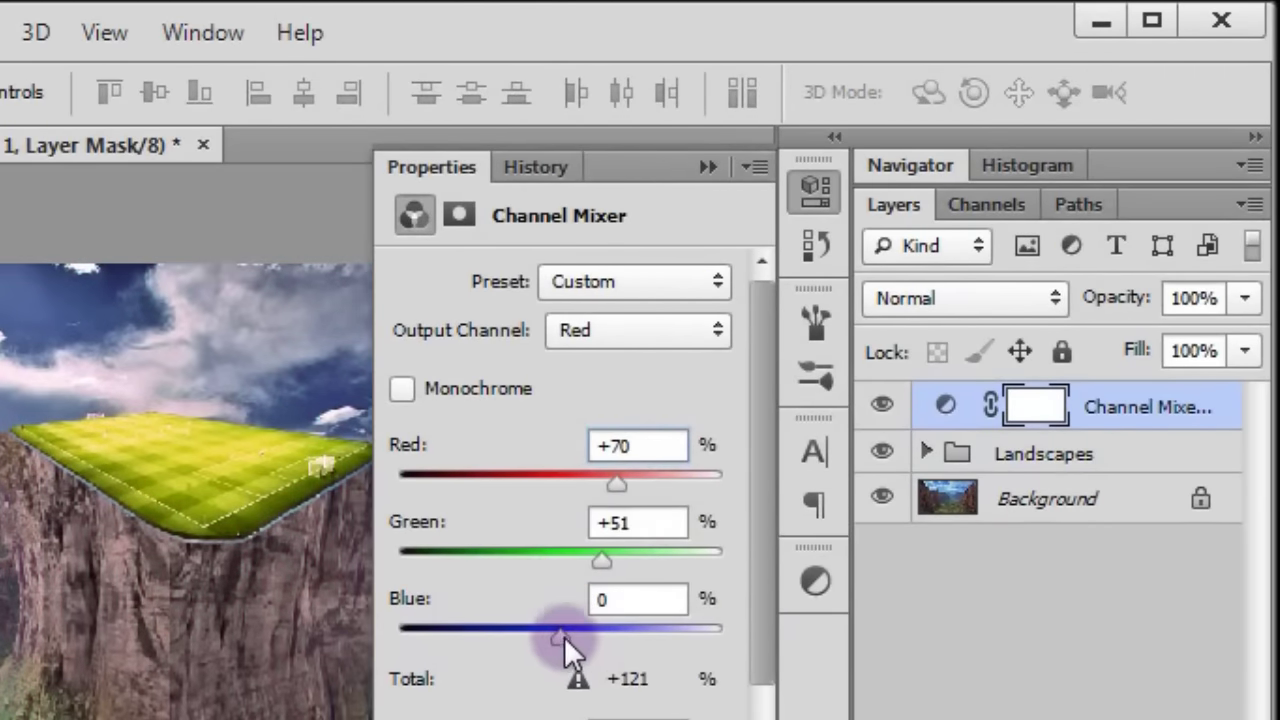
drag(564, 636, 530, 638)
click(608, 598)
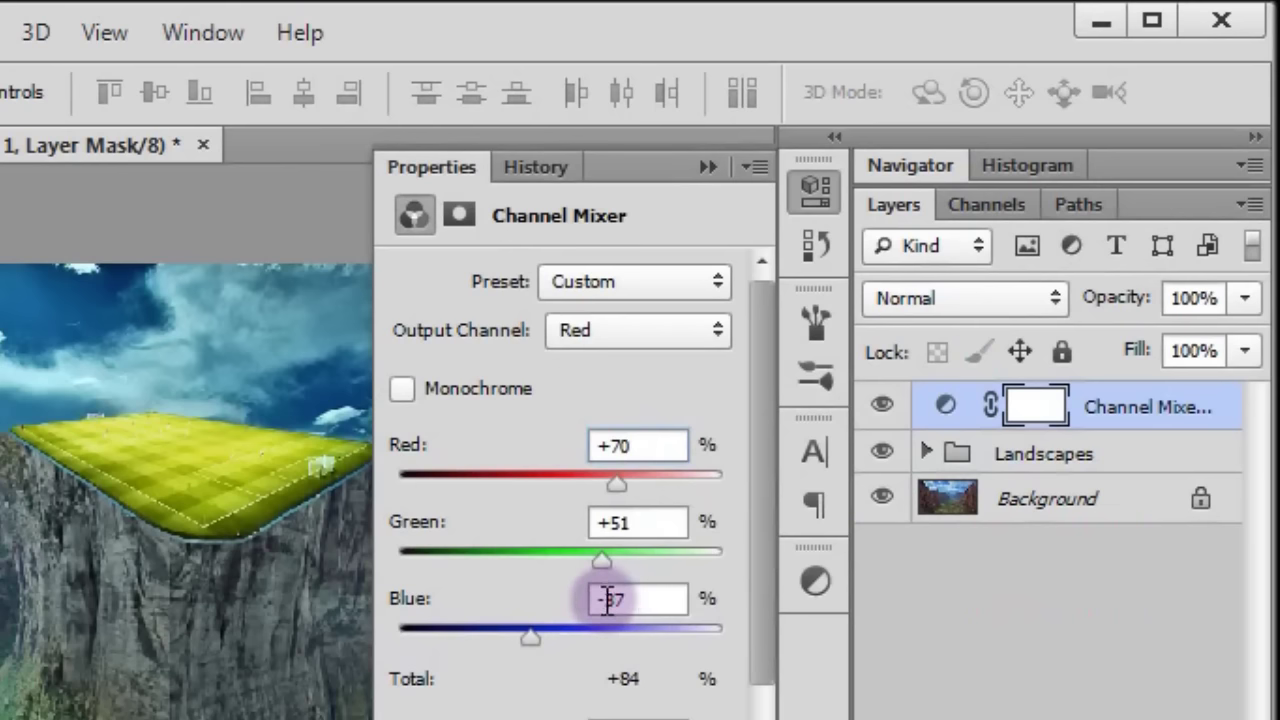
drag(600, 598, 648, 600)
text(-51)
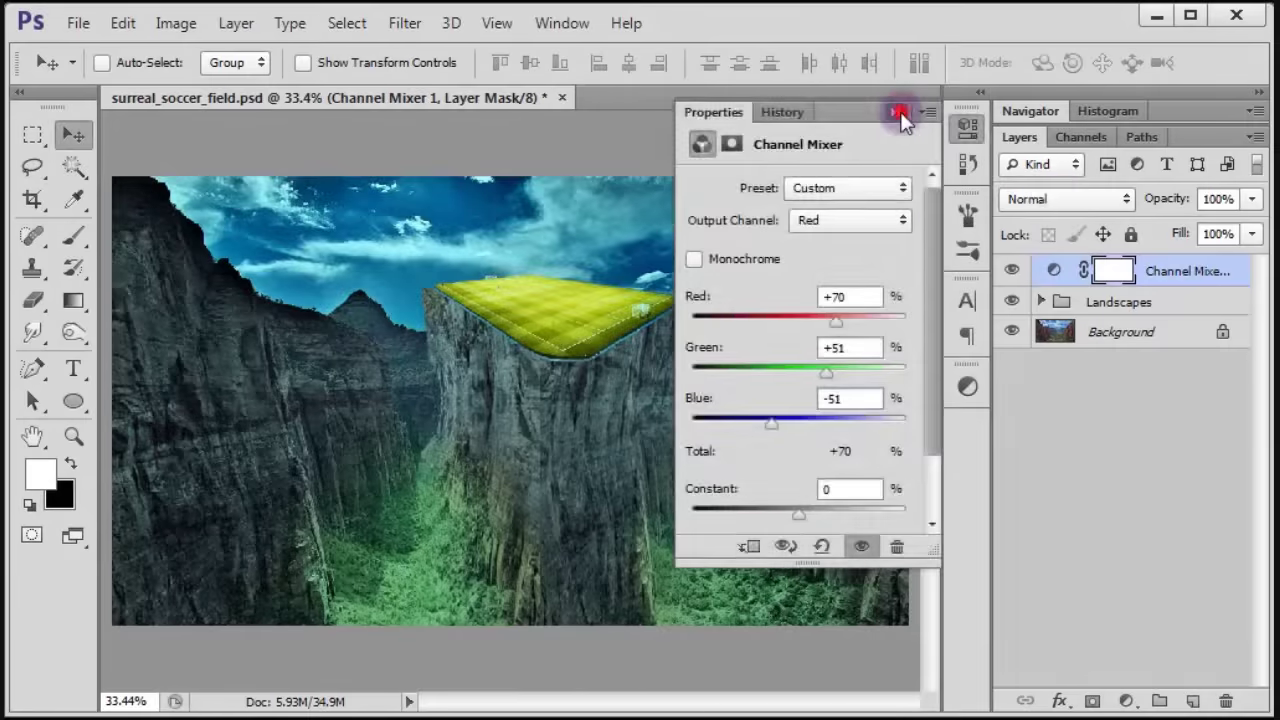
- Set the Channel Mixer layer's blend mode to Multiply
click(900, 113)
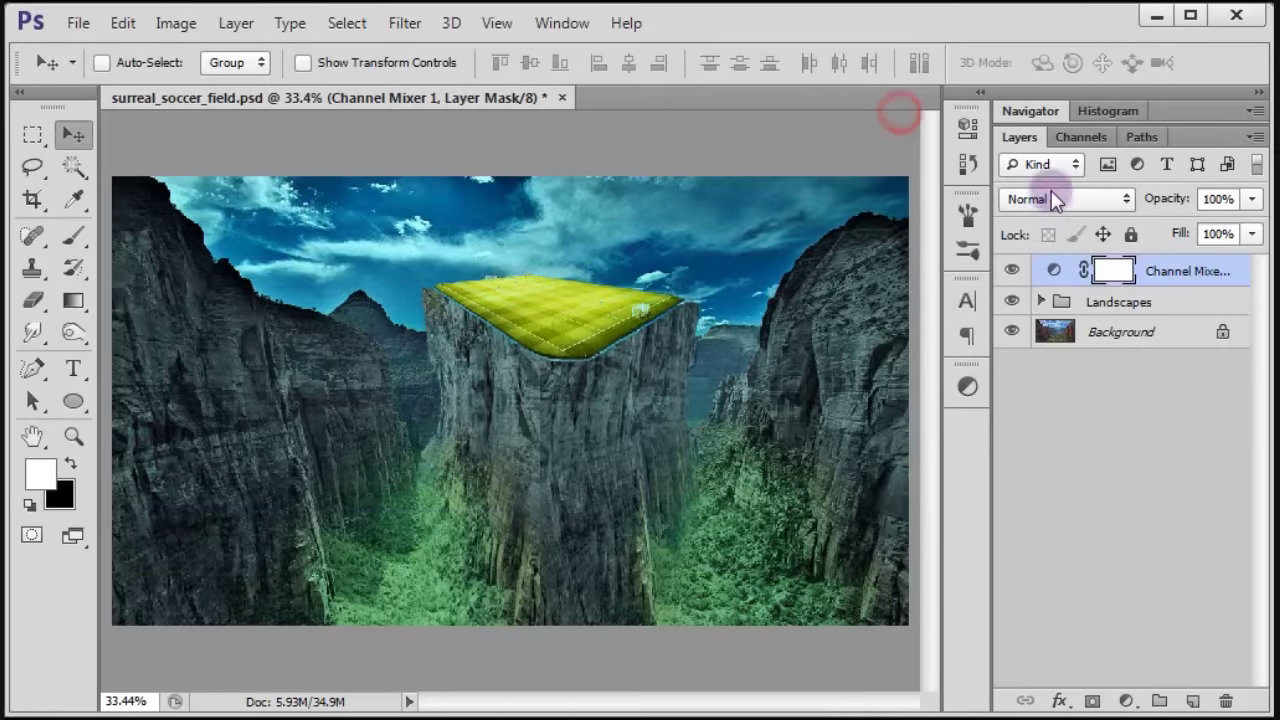
click(1051, 197)
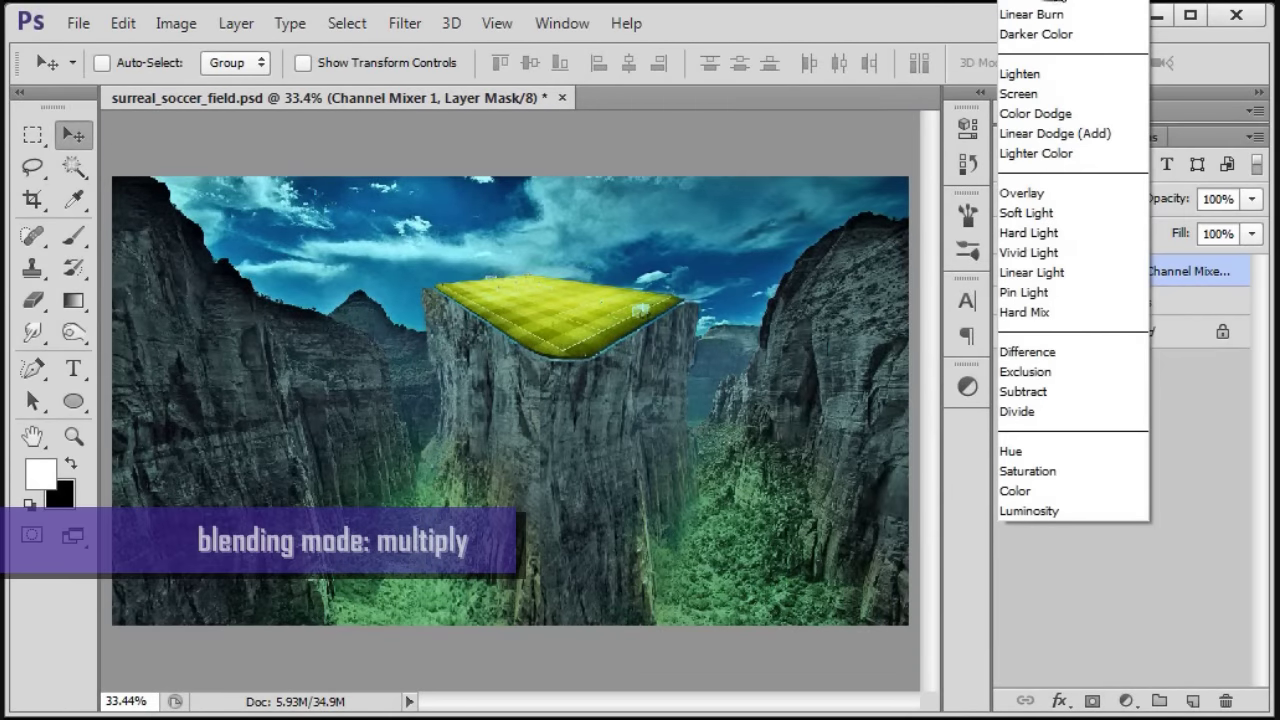
click(1030, 8)
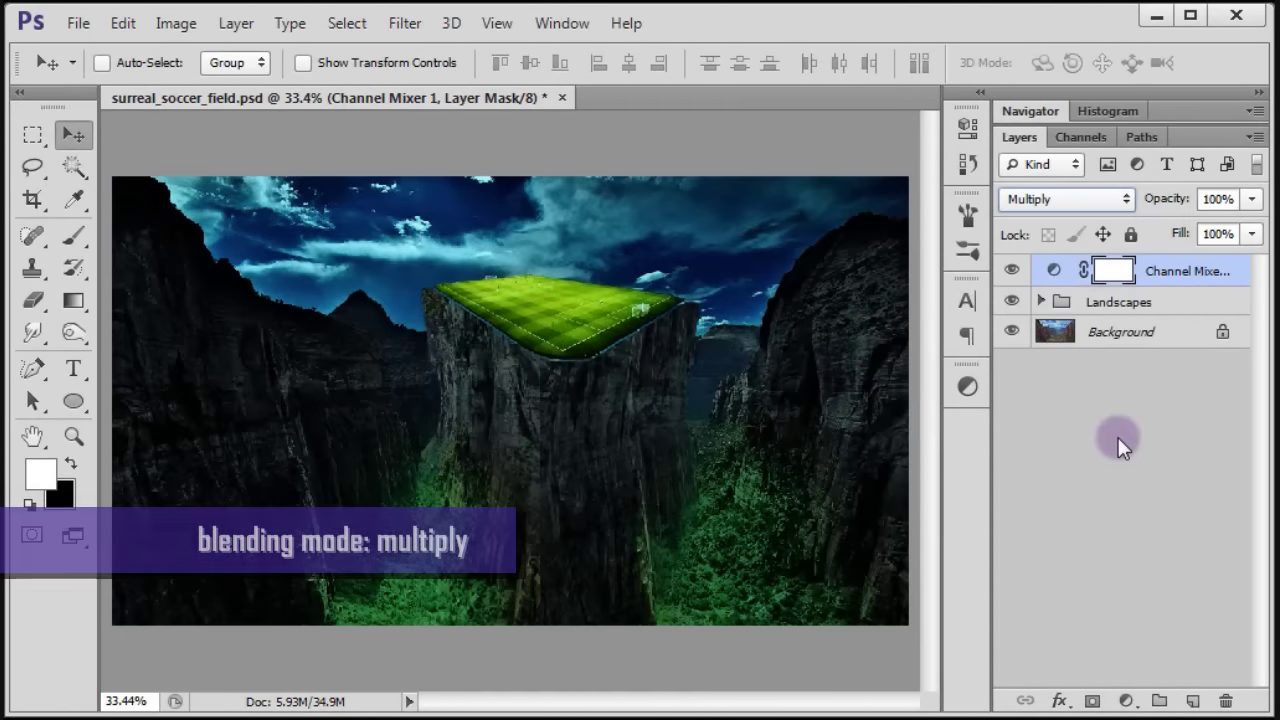
- Duplicate the Channel Mixer layer at 50% opacity, then open grass.jpg in Photoshop
key(ctrl+j)
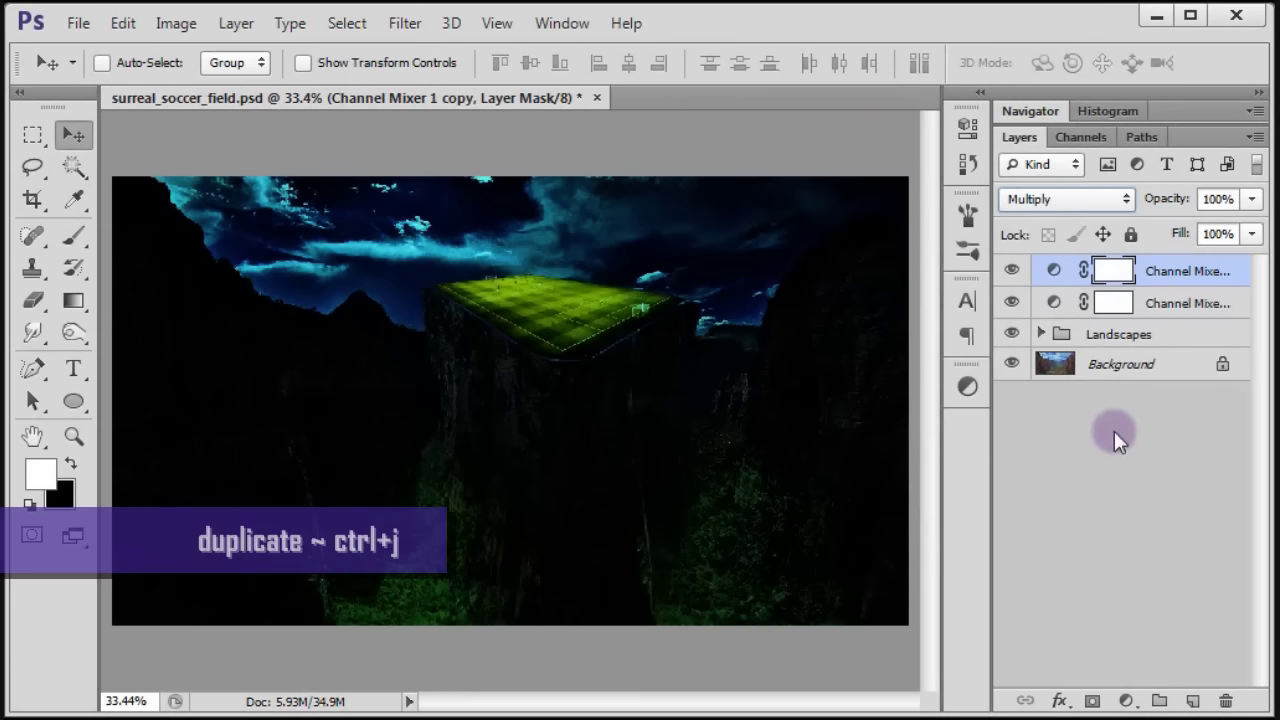
click(1218, 198)
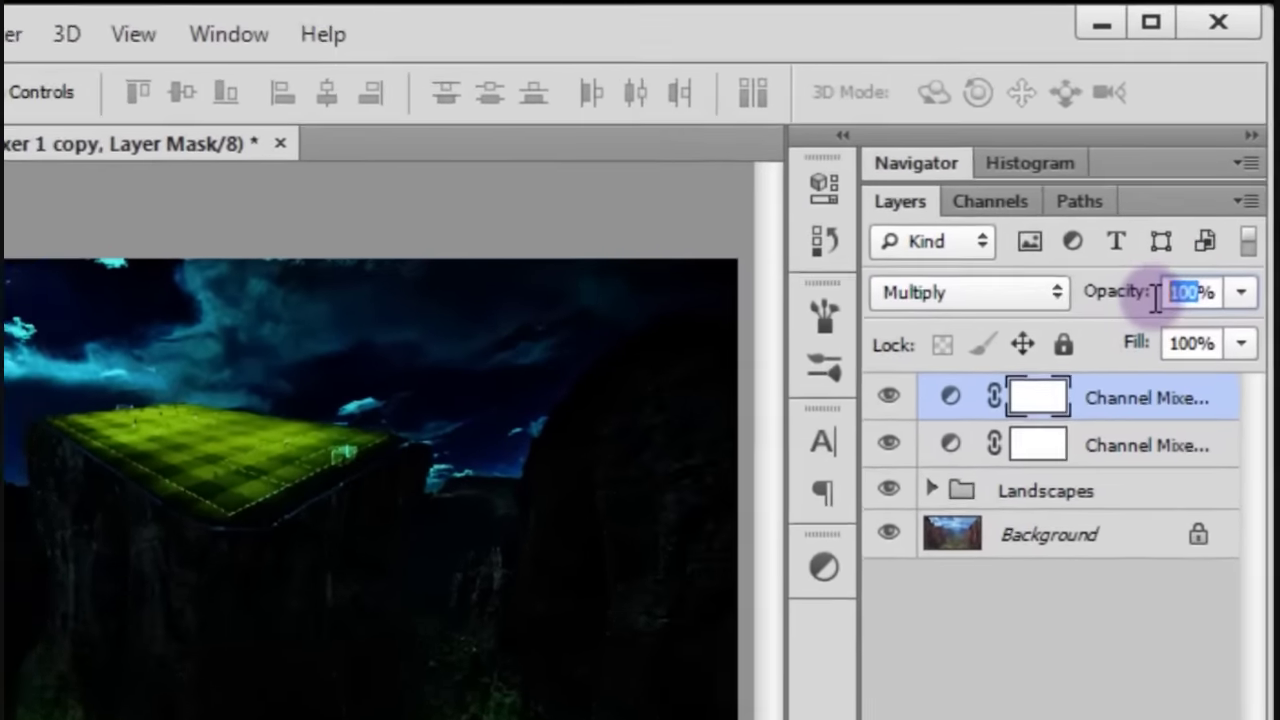
text(50)
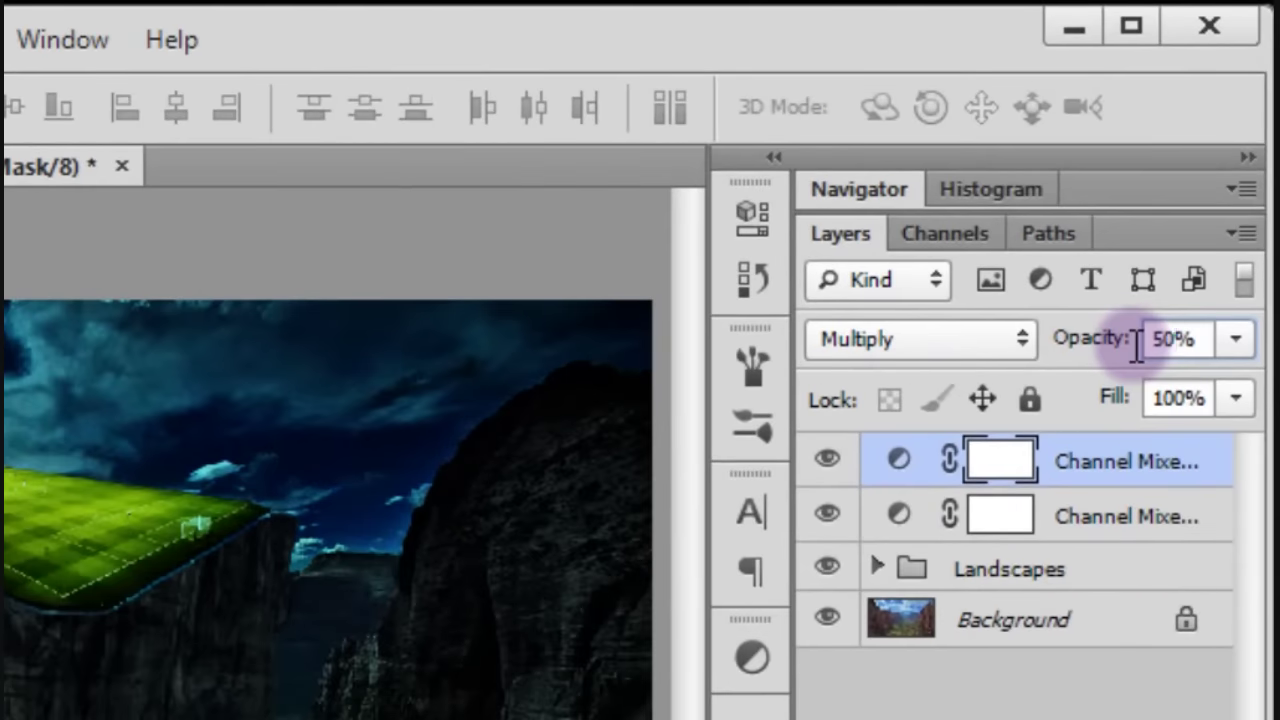
click(1205, 345)
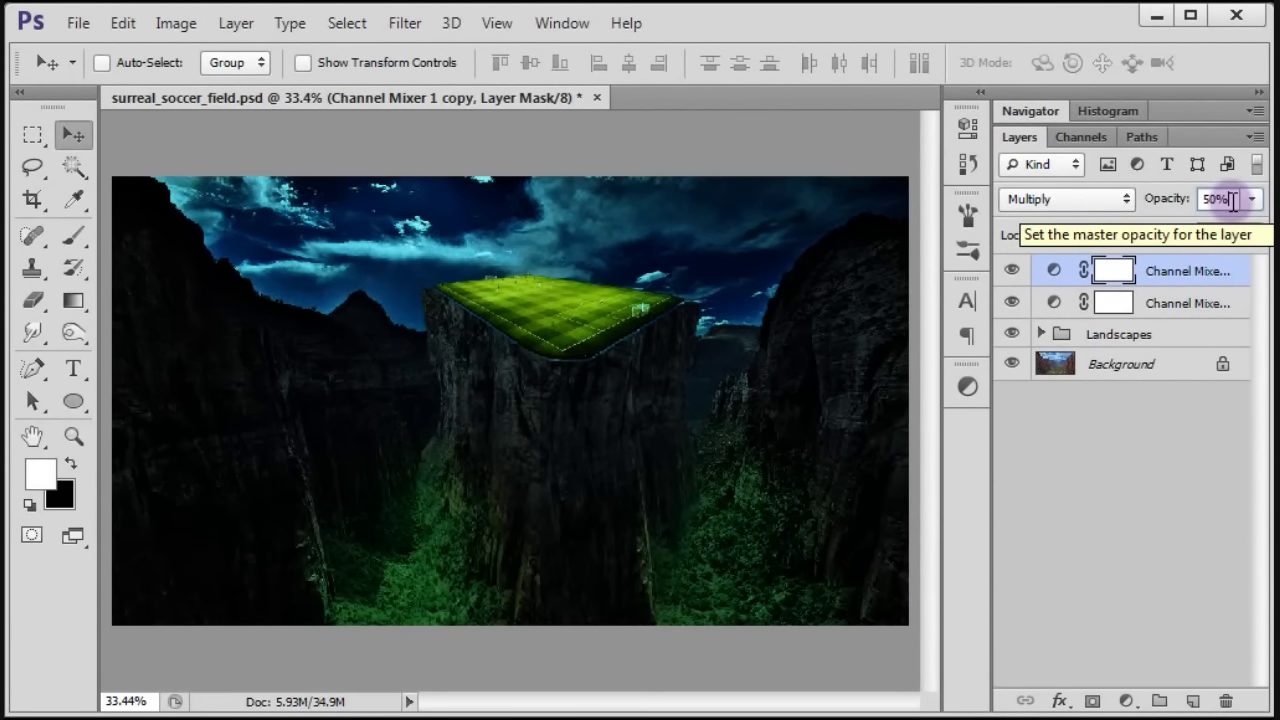
click(681, 74)
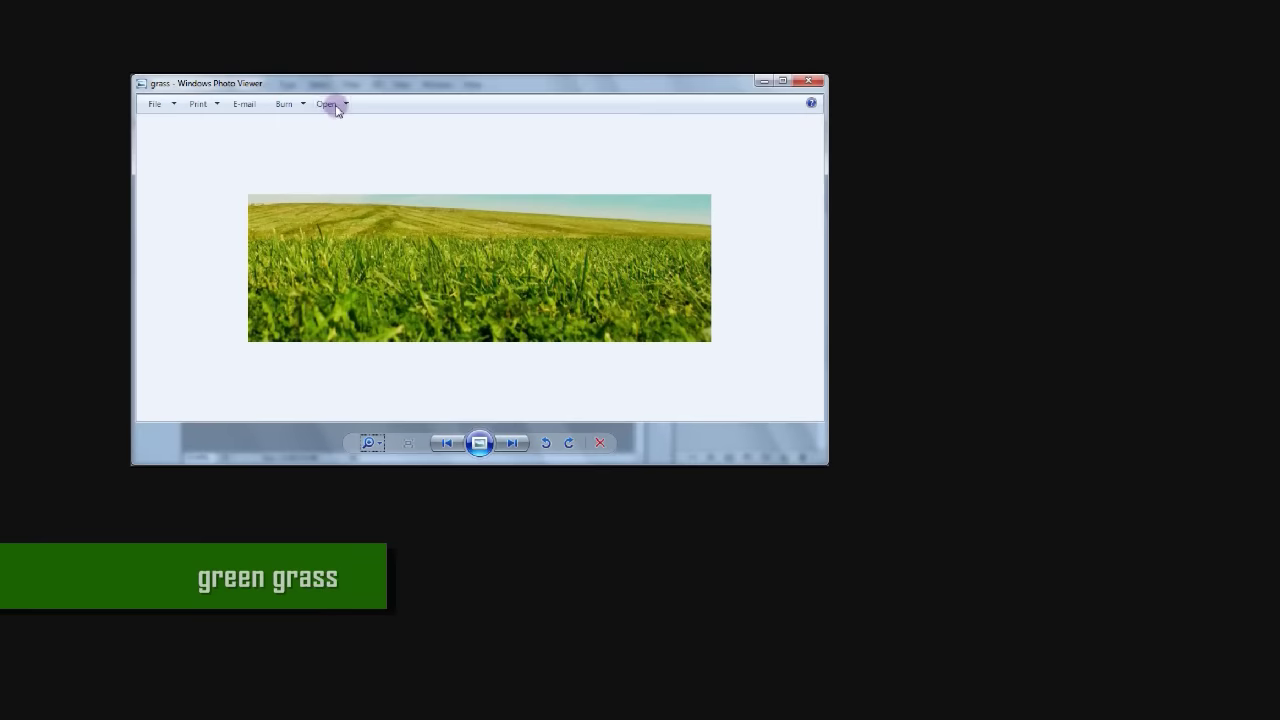
click(333, 104)
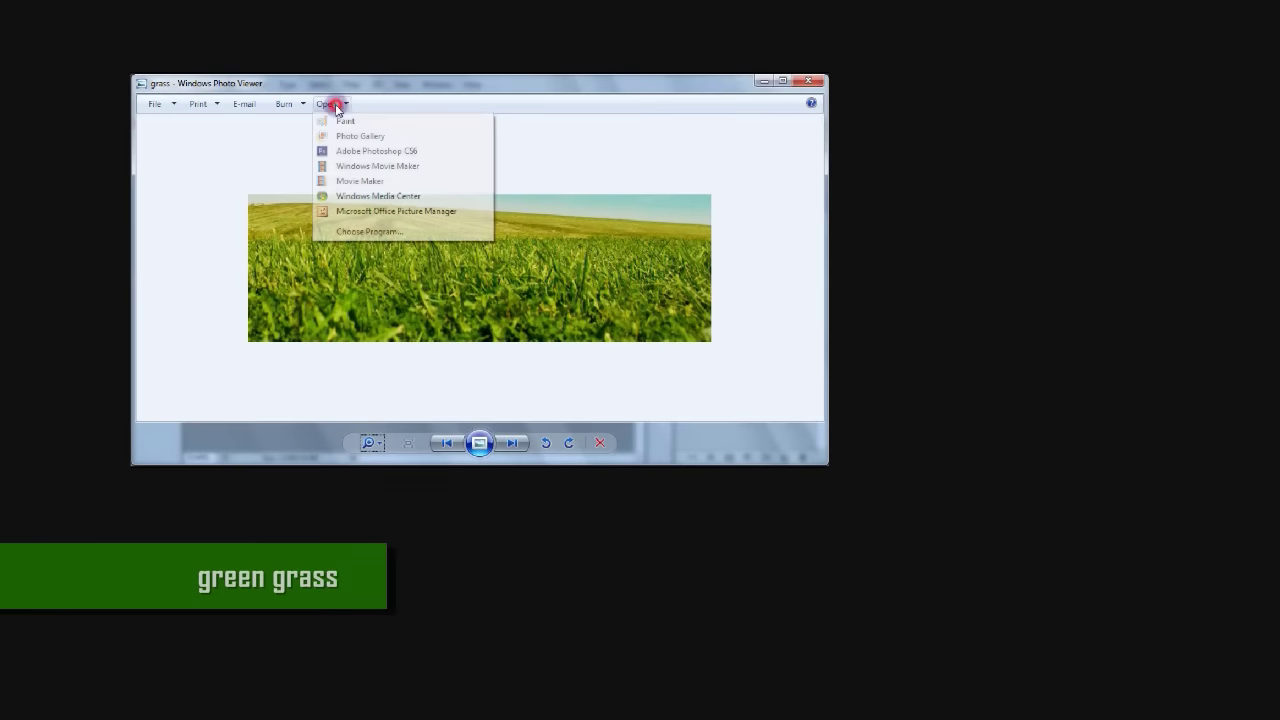
click(376, 151)
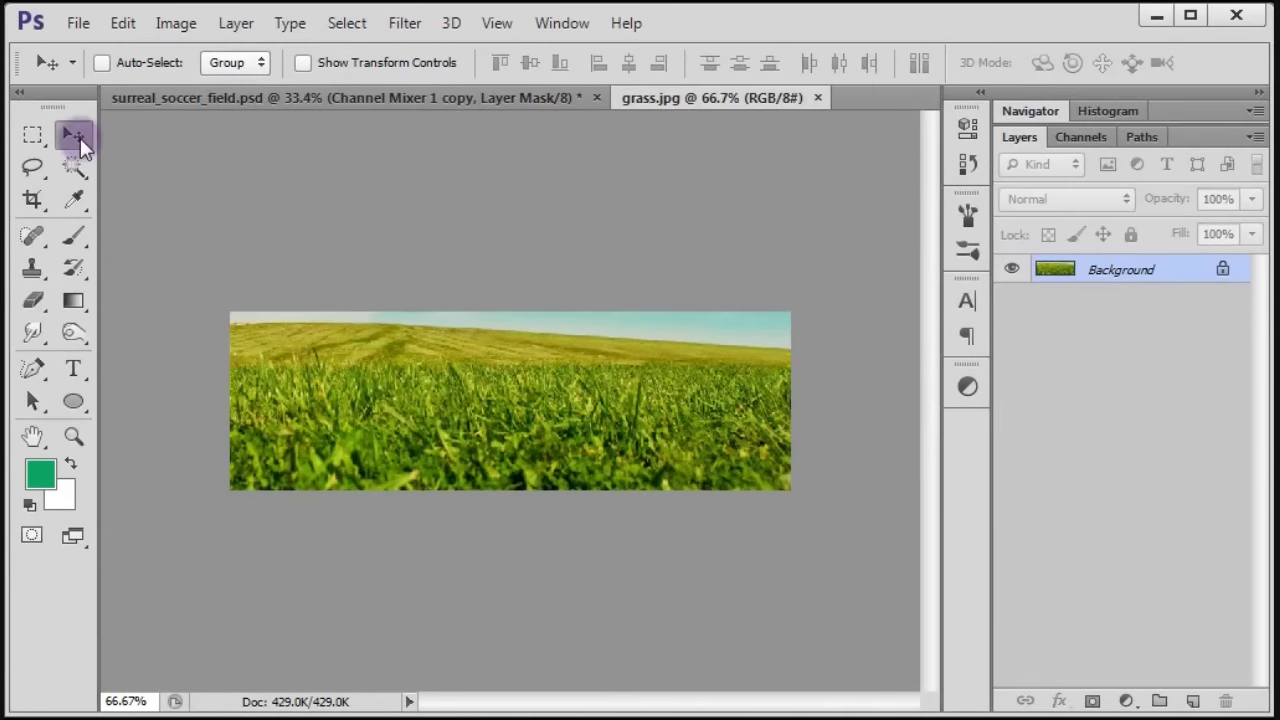
- Drag the grass photo into the composite as Layer 5 and blend it Lighten
click(80, 138)
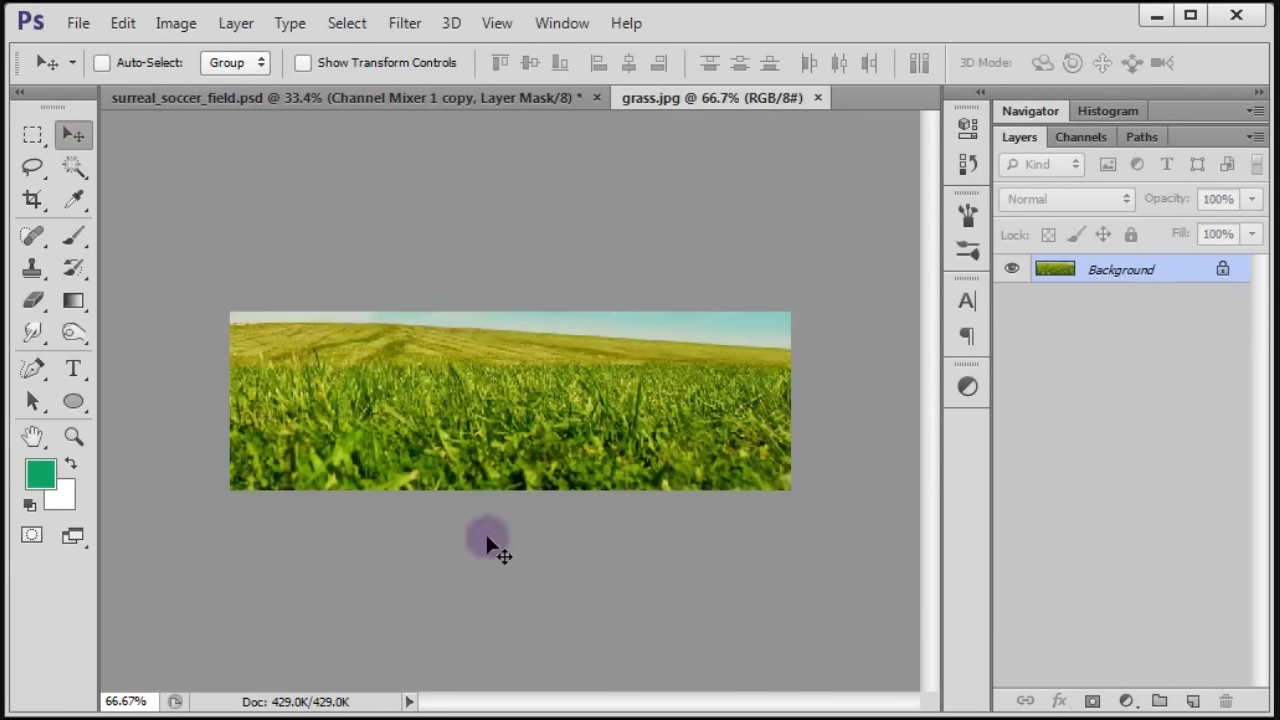
mouse_move(477, 428)
mouse_down()
mouse_move(391, 212)
mouse_move(552, 366)
mouse_up()
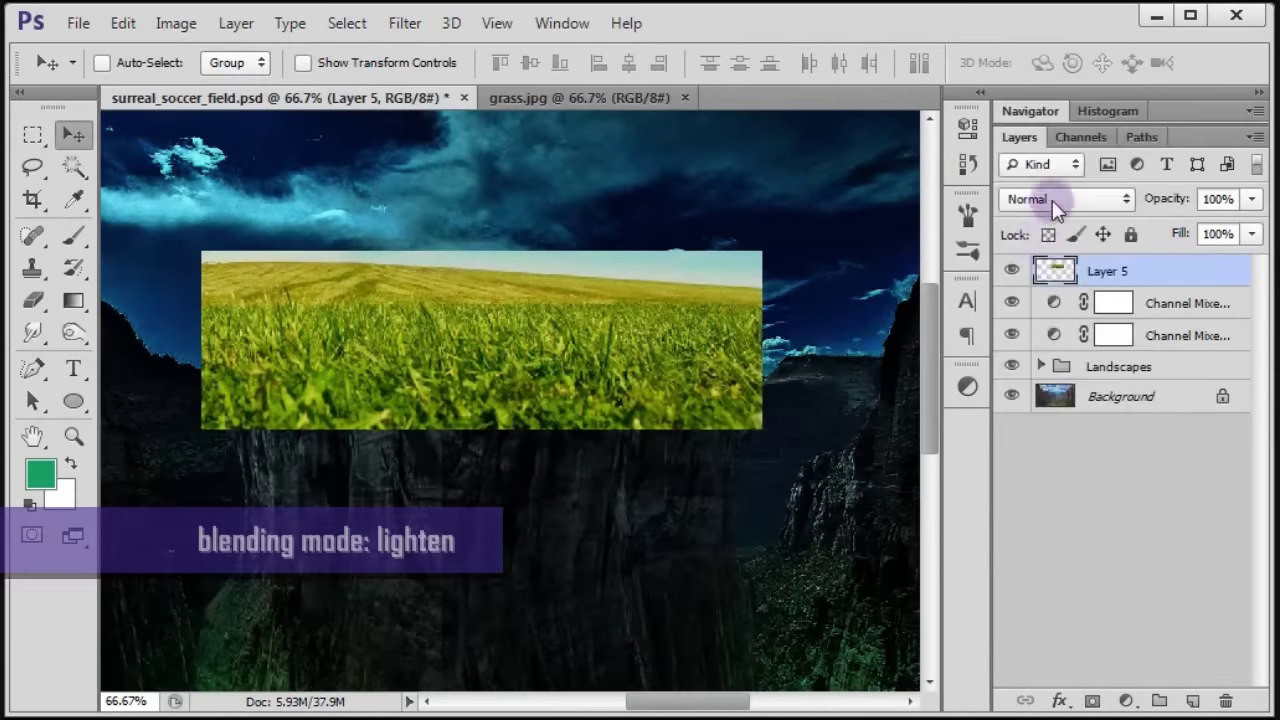
click(1052, 200)
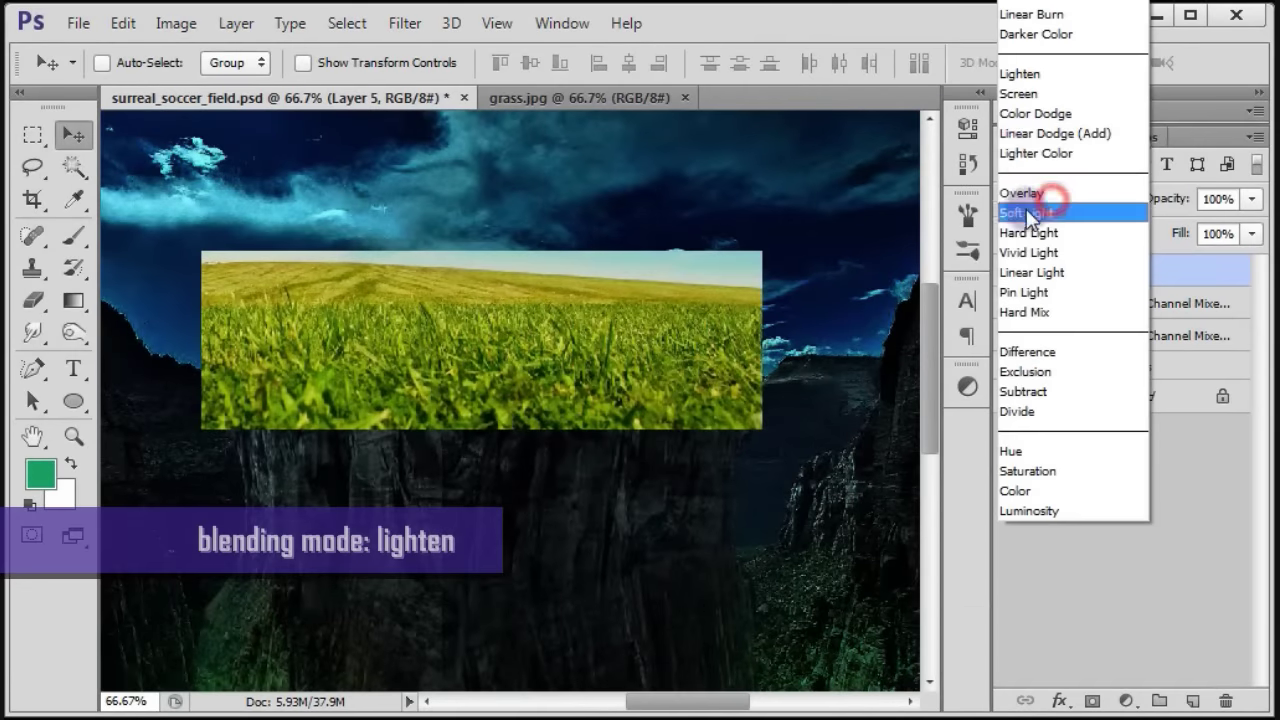
click(1039, 75)
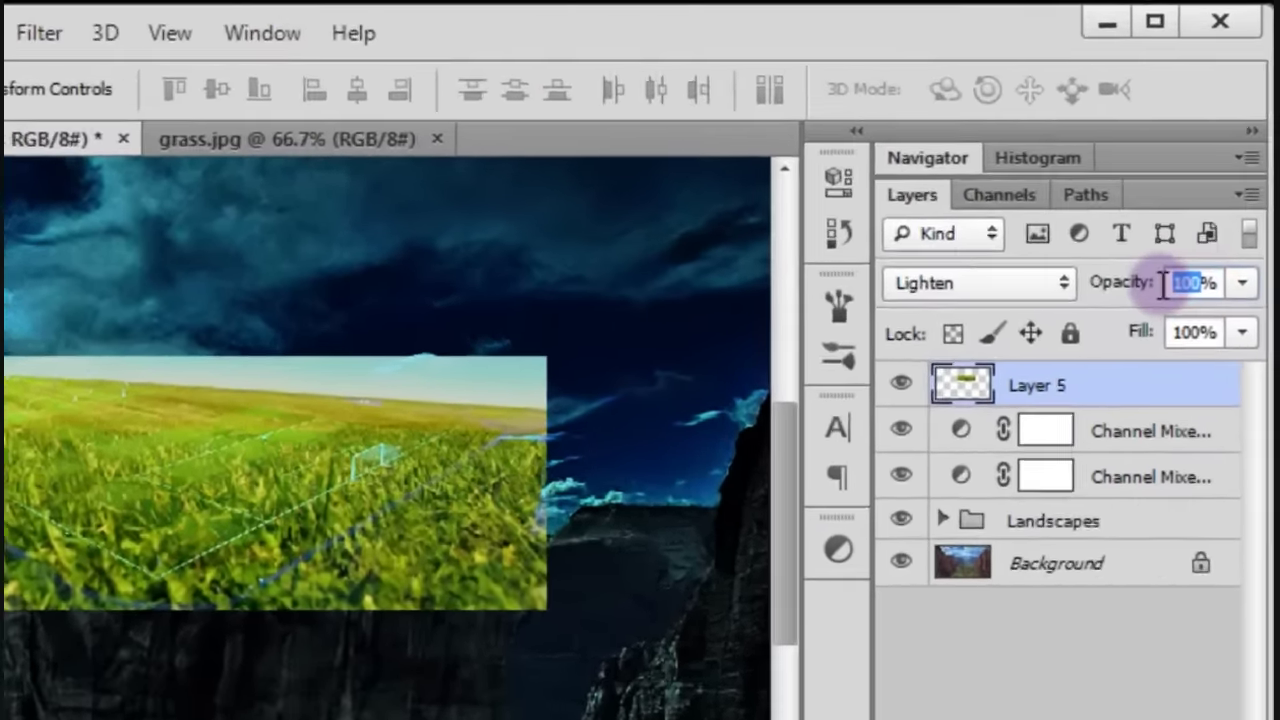
- Set Layer 5 to 50% opacity, nudge it down over the pitch, and return to grass.jpg
text(50)
click(1196, 339)
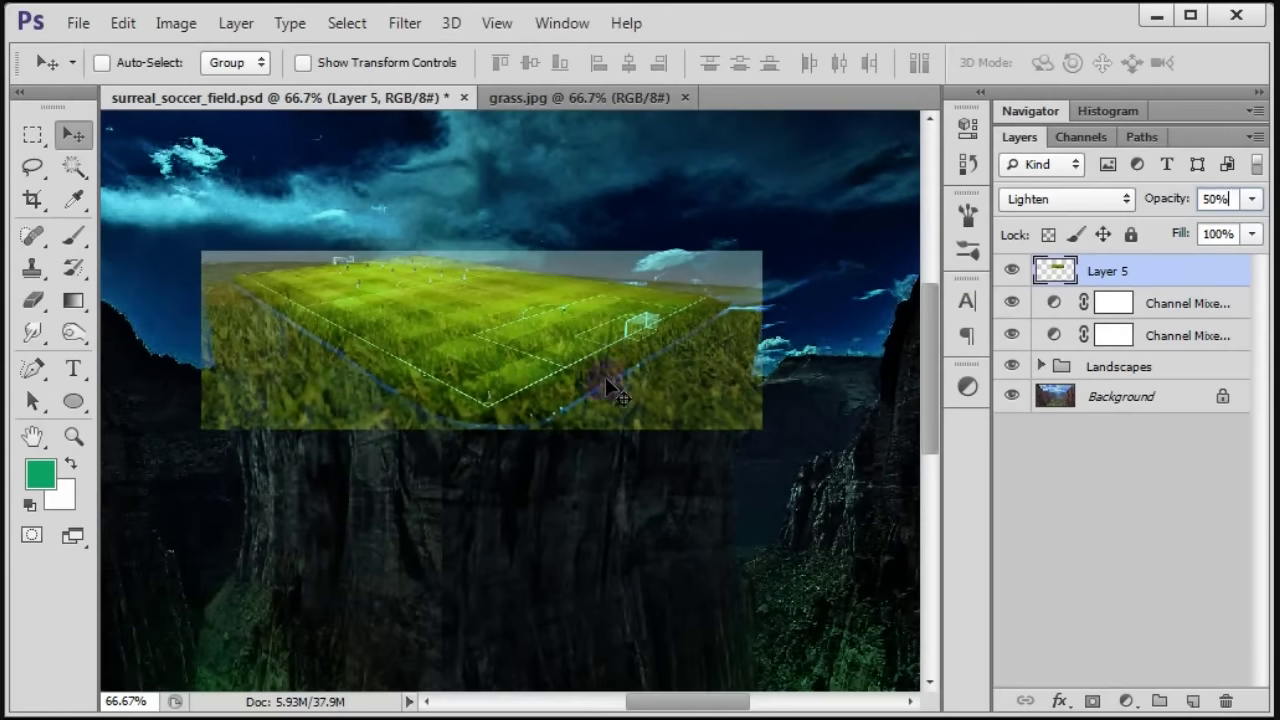
drag(607, 365, 607, 383)
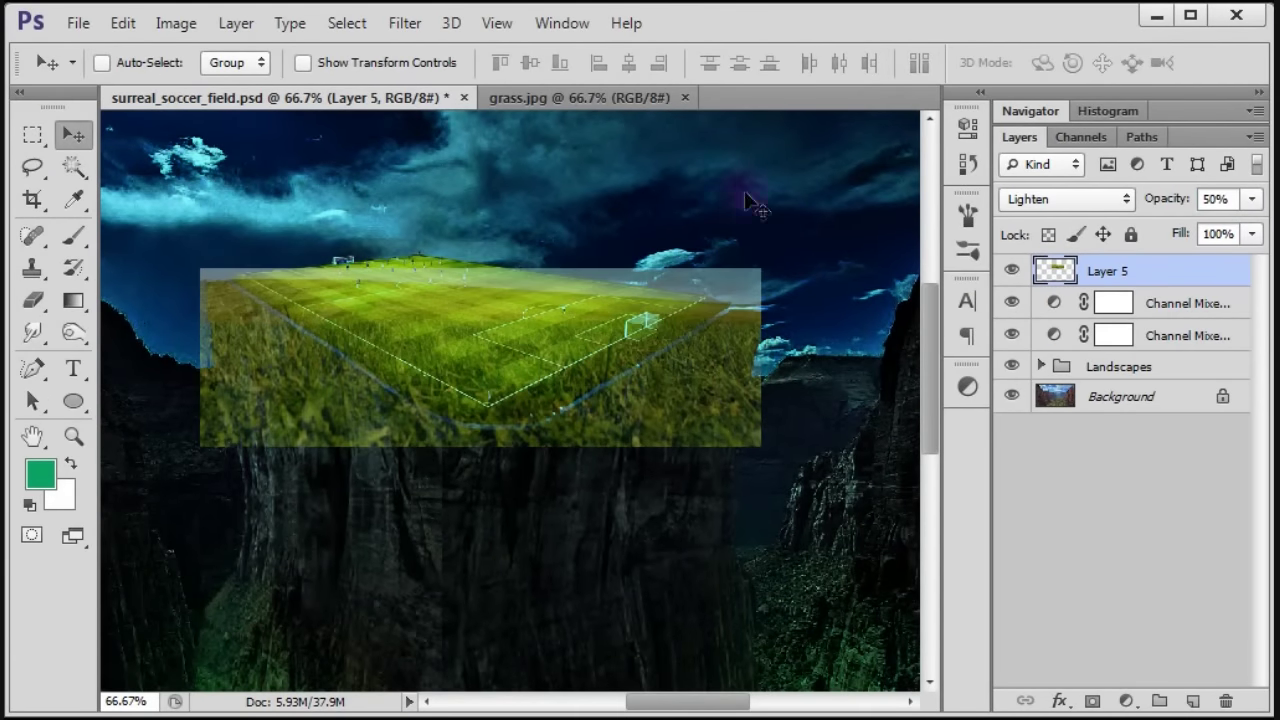
click(653, 96)
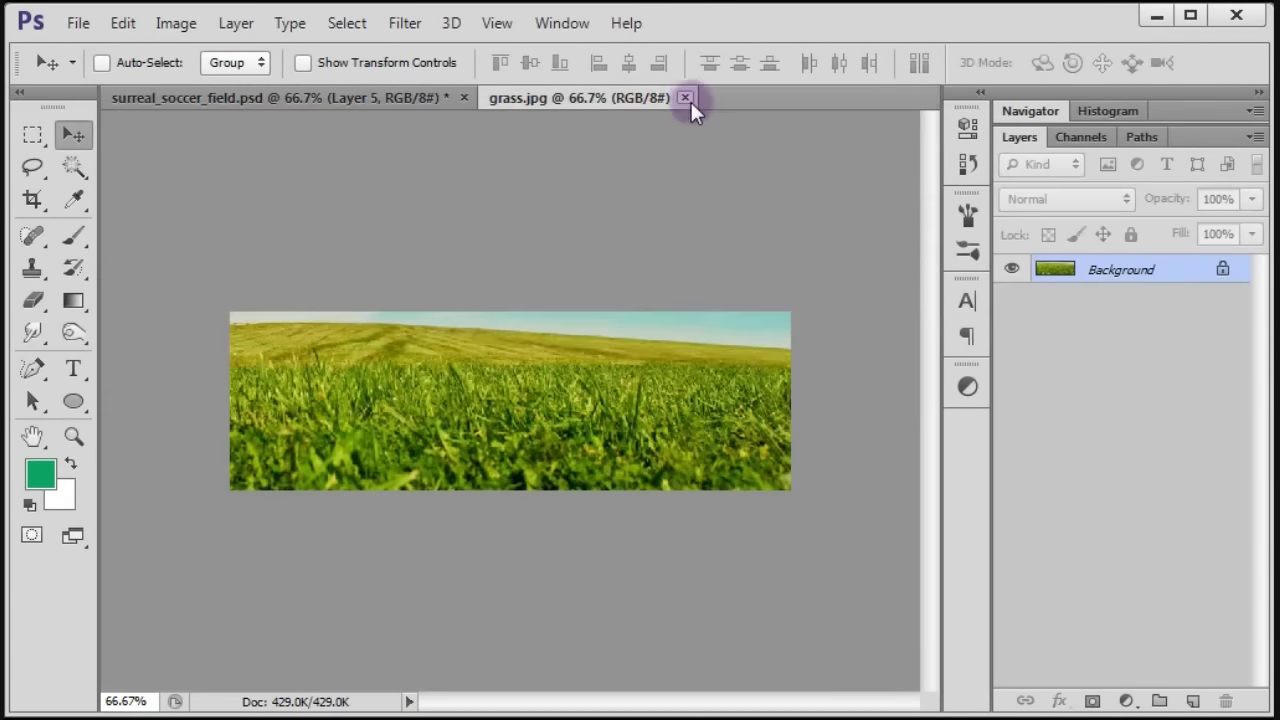
- Close grass.jpg, add a mask to Layer 5, and trace a freeform path around the field edge
click(685, 97)
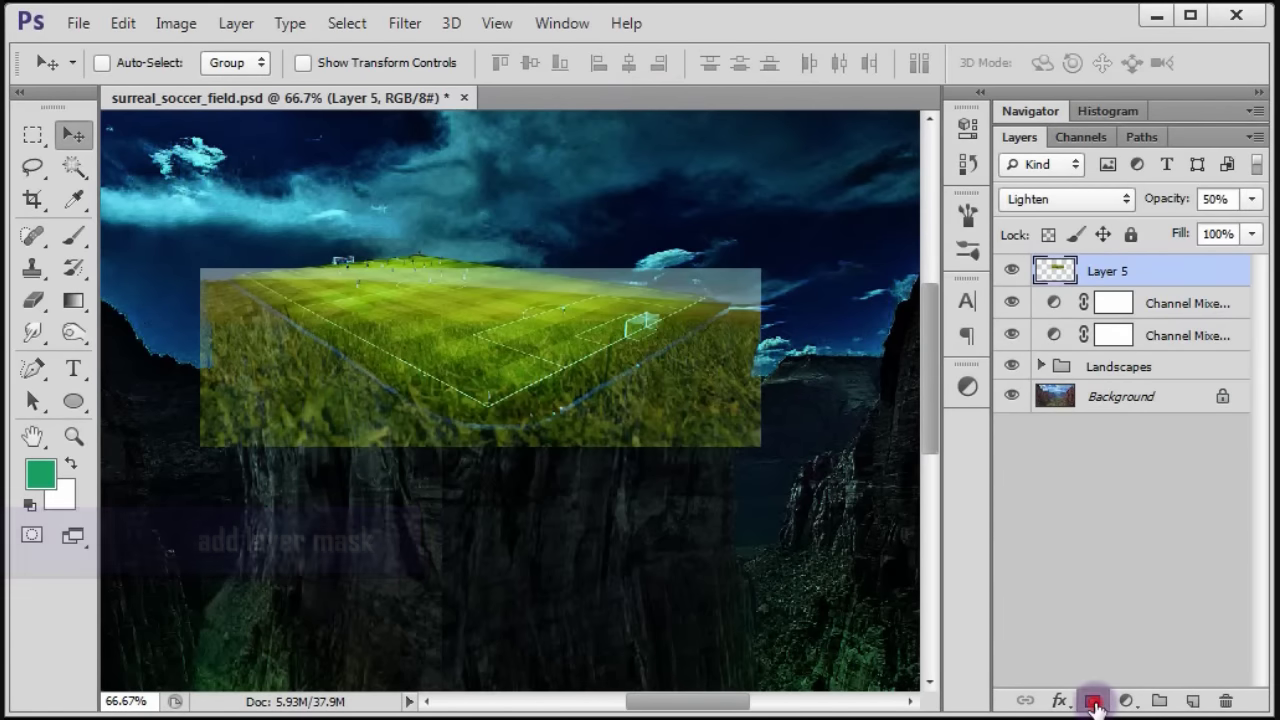
click(1093, 703)
click(43, 372)
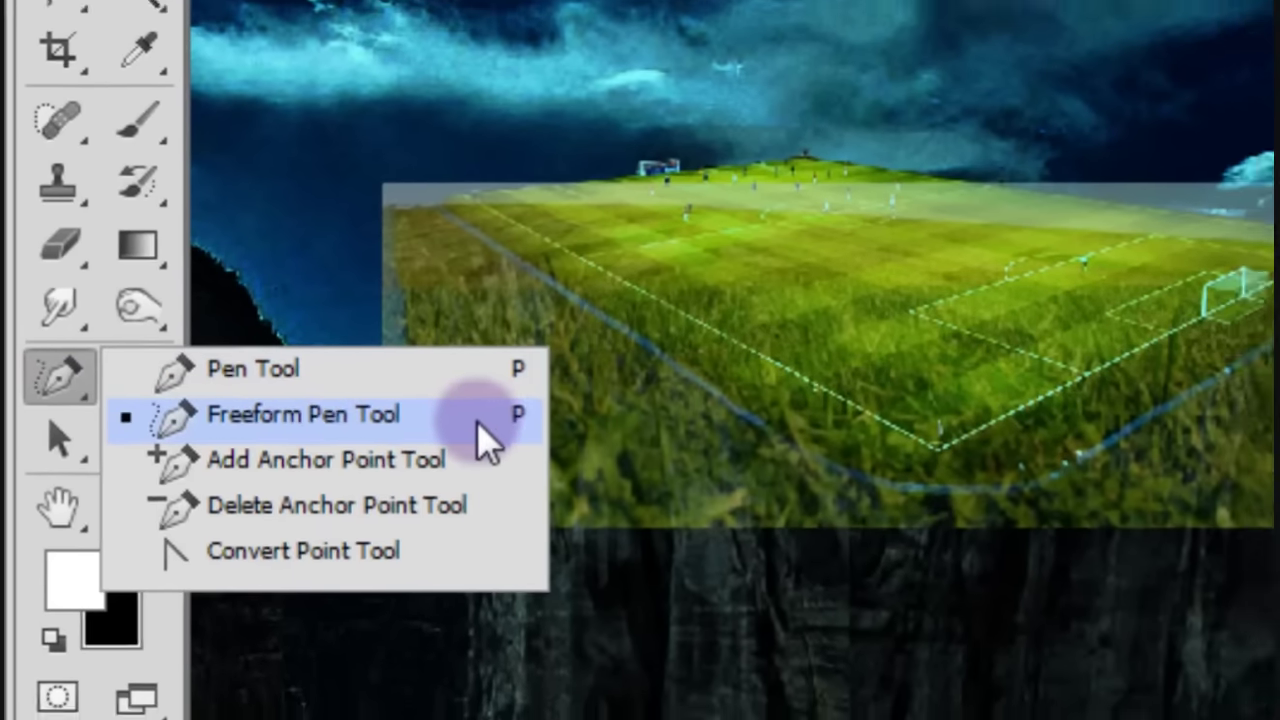
click(474, 417)
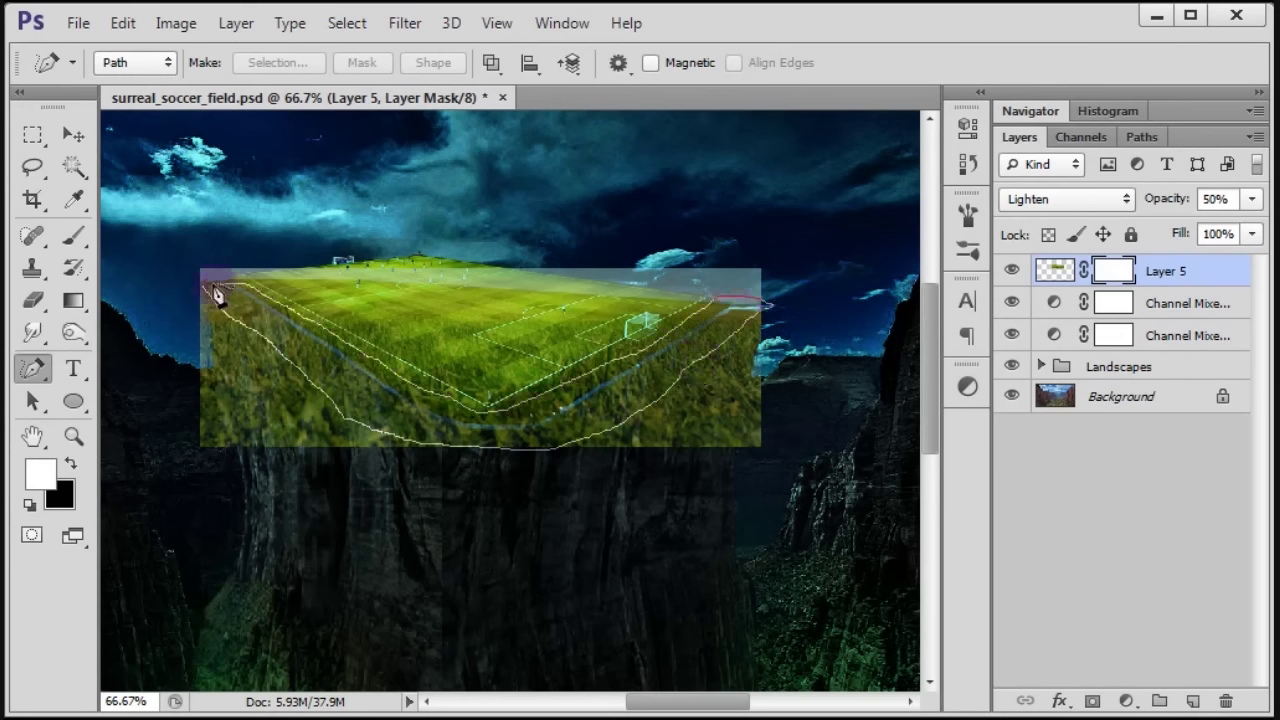
click(205, 289)
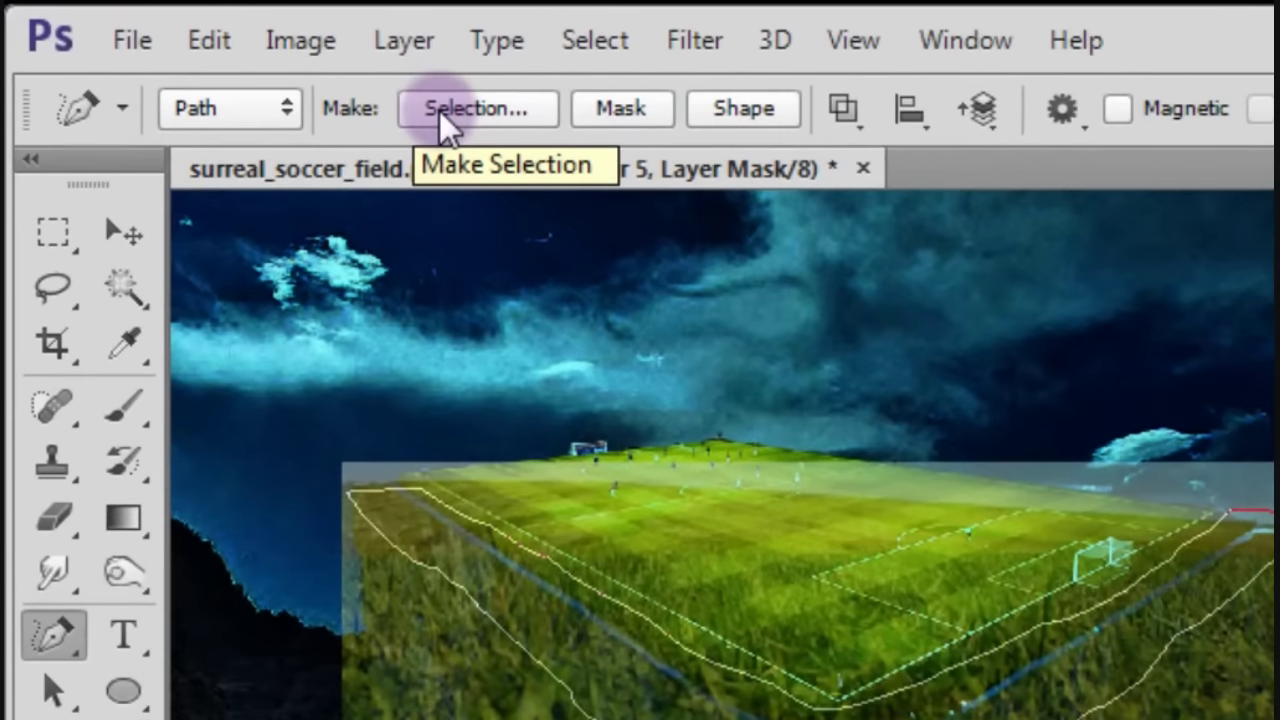
- Turn the path into a selection, invert it, mask out the grass outside, then deselect
click(439, 110)
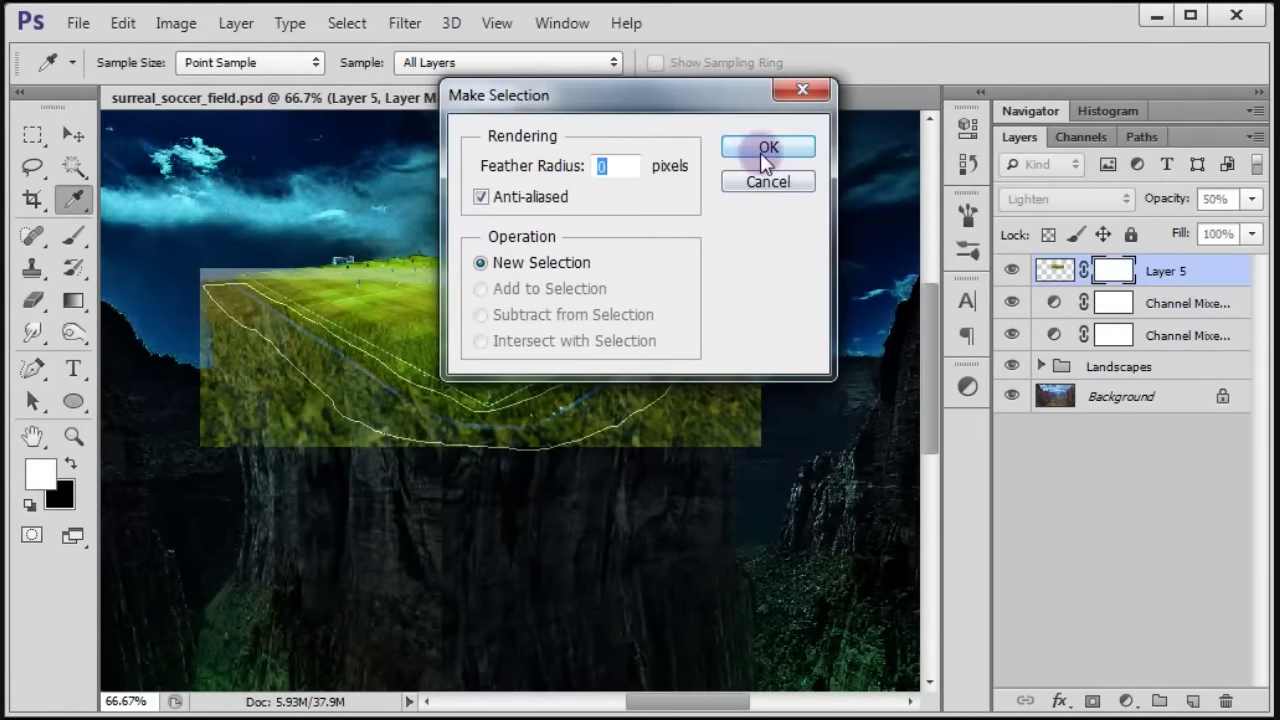
click(770, 148)
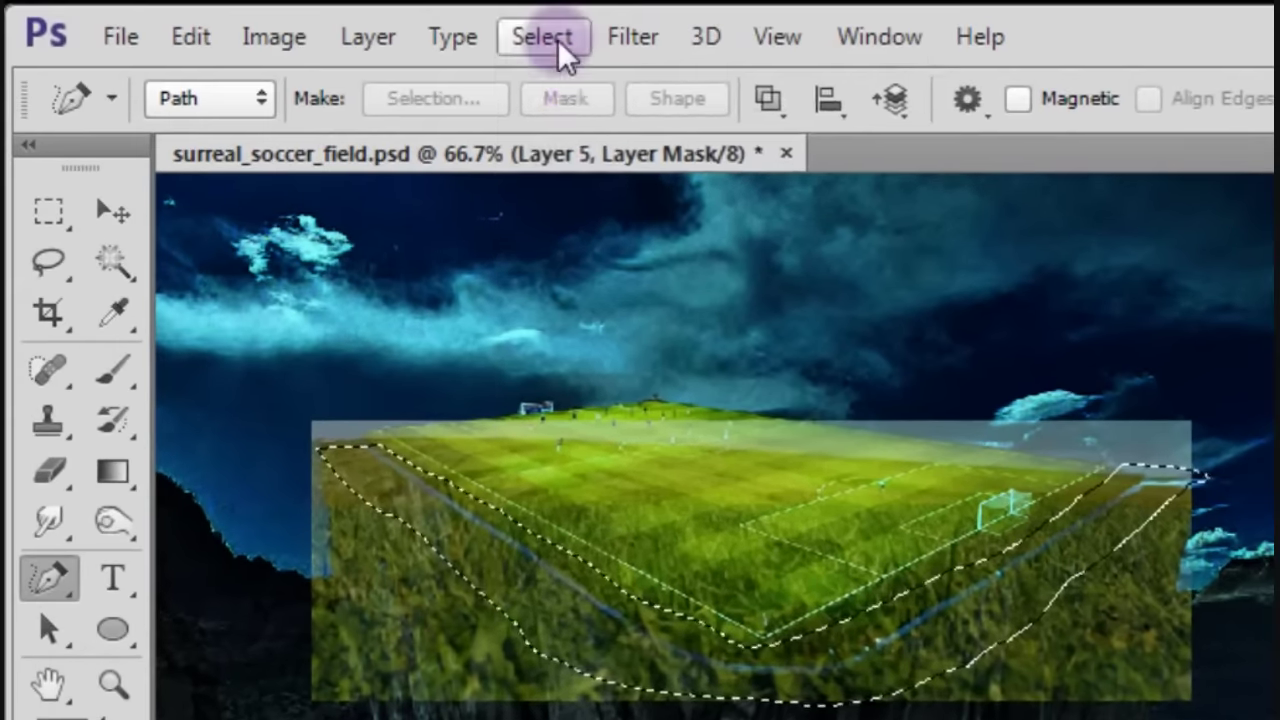
click(352, 24)
click(666, 194)
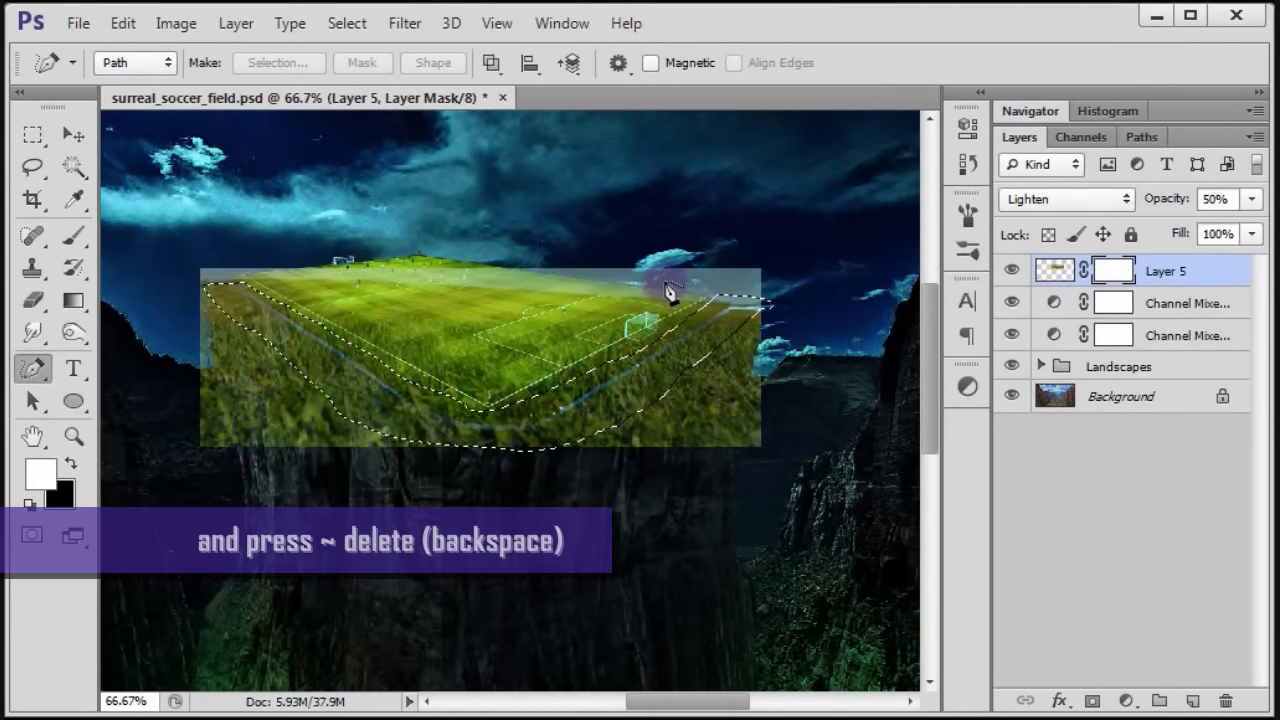
key(BackSpace)
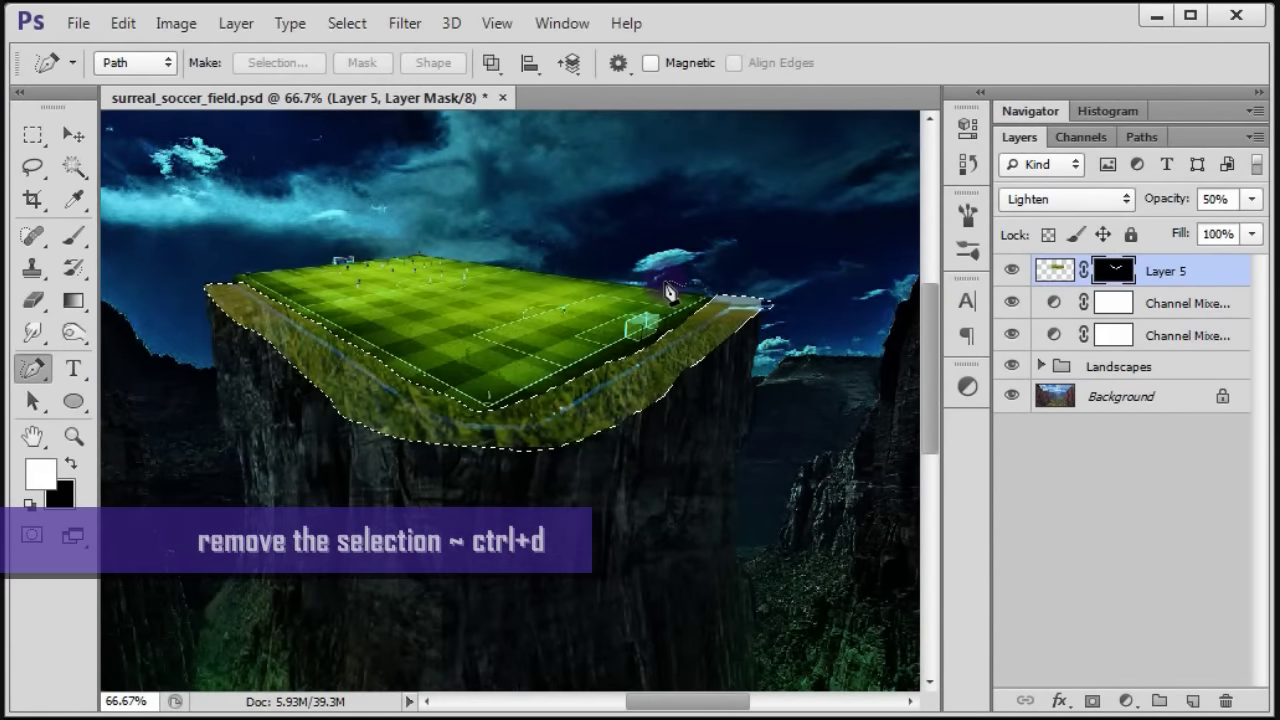
key(ctrl+d)
- Erase the grass rim's mask edges softly along the cliff's left, front and right sides
click(33, 300)
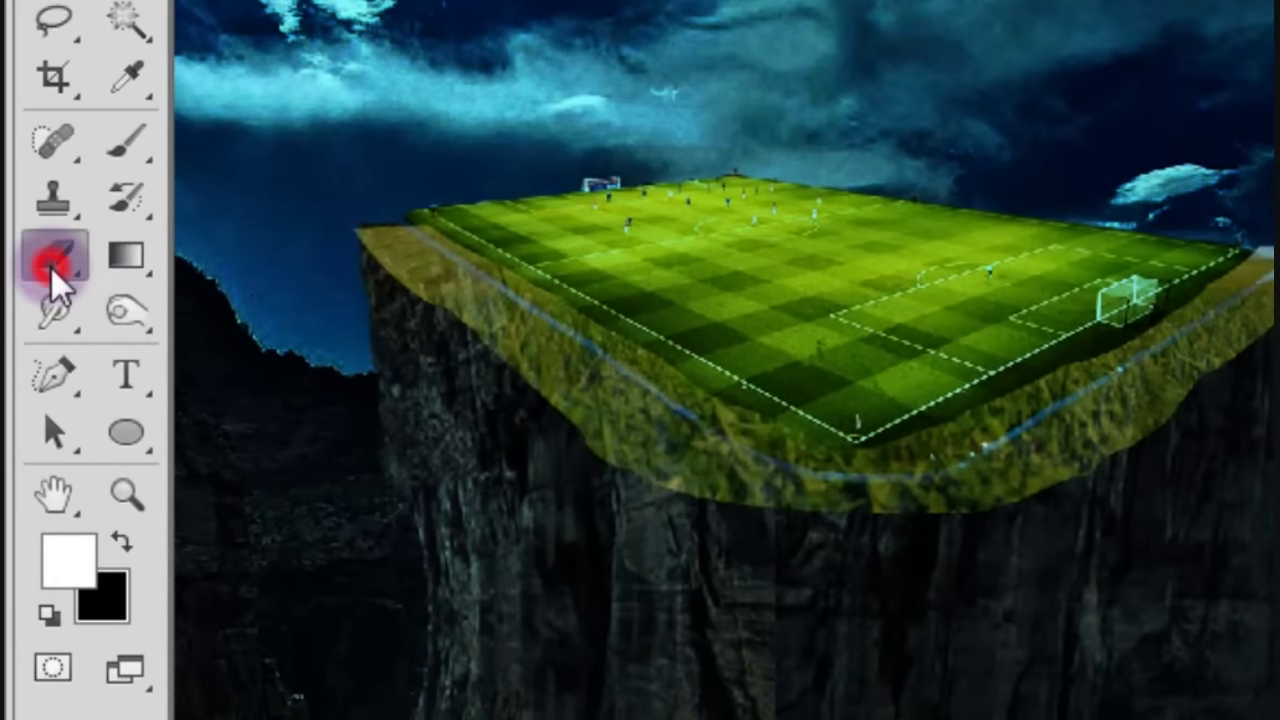
drag(55, 285, 205, 249)
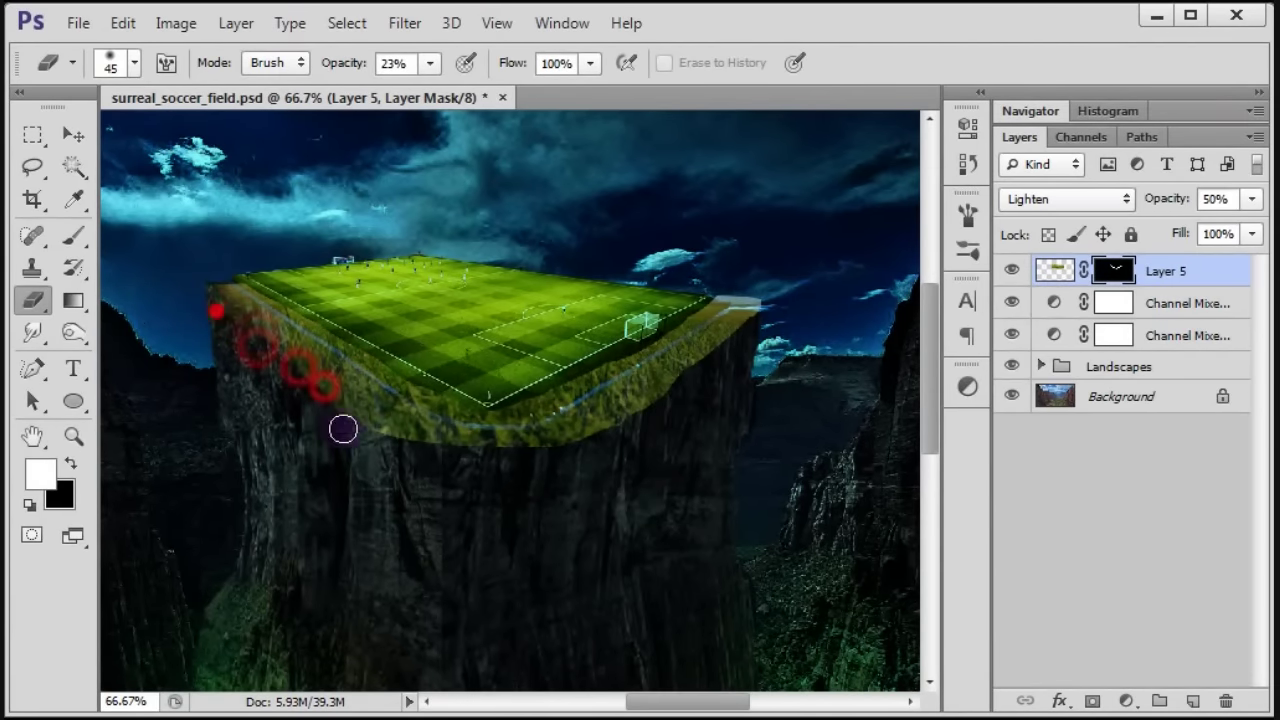
mouse_move(343, 429)
mouse_down()
mouse_move(497, 457)
mouse_move(251, 331)
mouse_move(751, 331)
mouse_move(532, 455)
mouse_up()
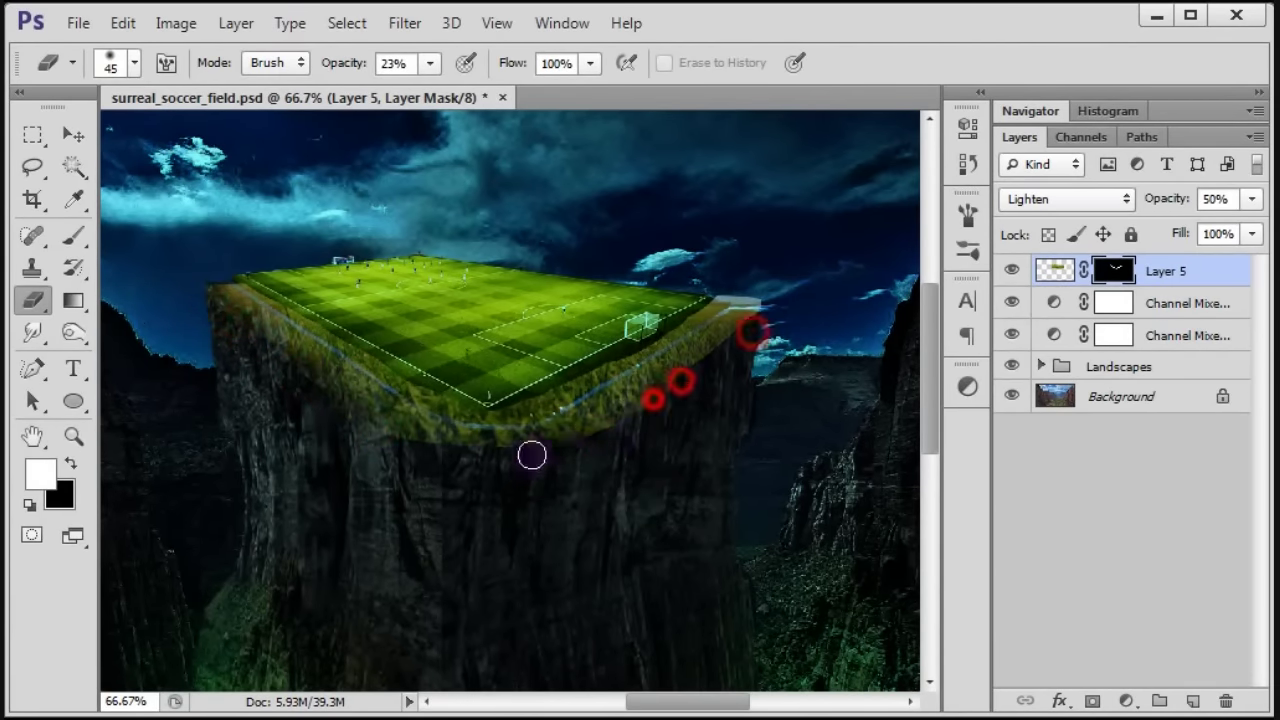
drag(398, 440, 243, 319)
mouse_move(717, 353)
mouse_down()
mouse_move(643, 400)
mouse_move(751, 297)
mouse_move(707, 295)
mouse_up()
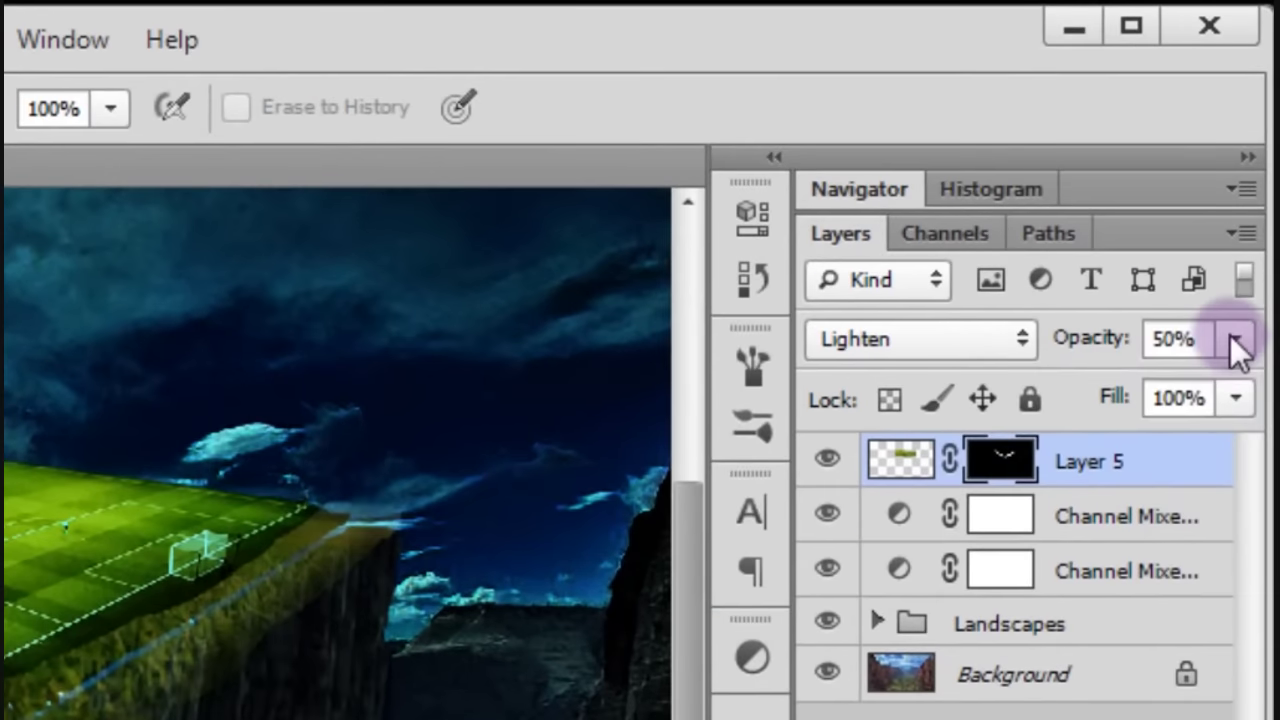
- Raise Layer 5's opacity to 100%
click(1251, 198)
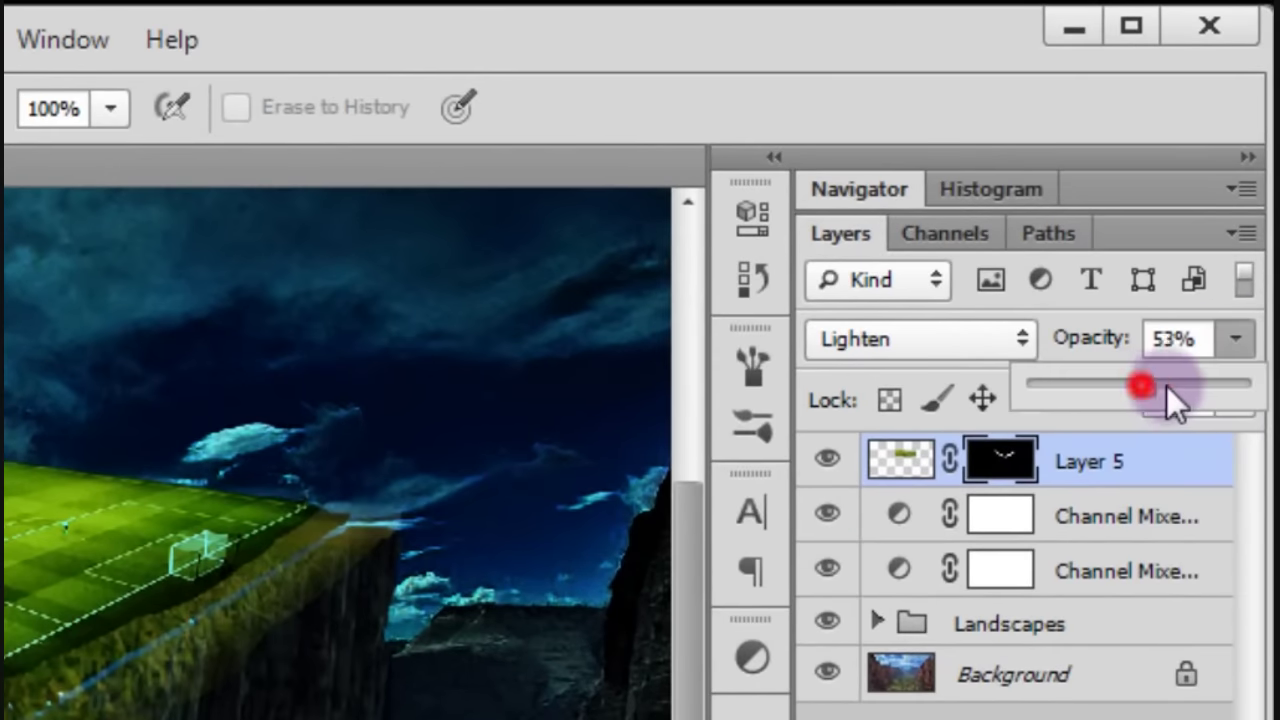
drag(1167, 386, 1251, 390)
click(1209, 340)
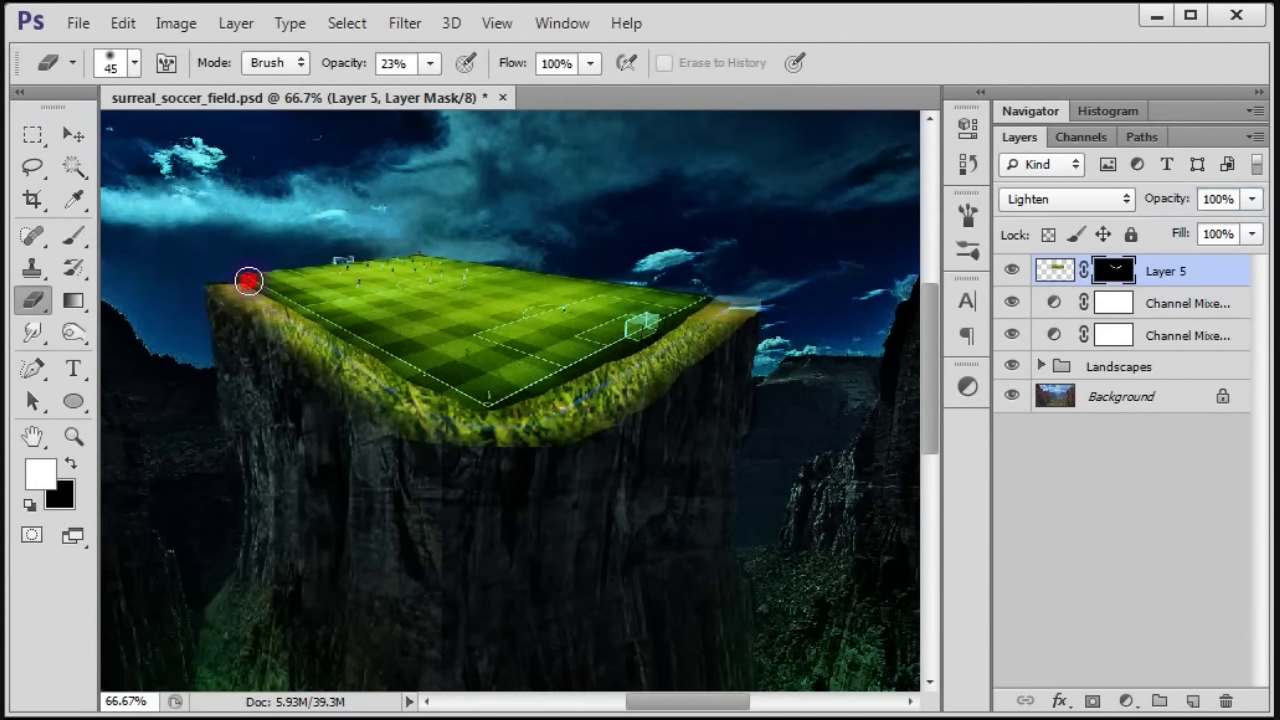
- Soften the field's front, left and right rim edges further with the eraser
drag(264, 286, 351, 344)
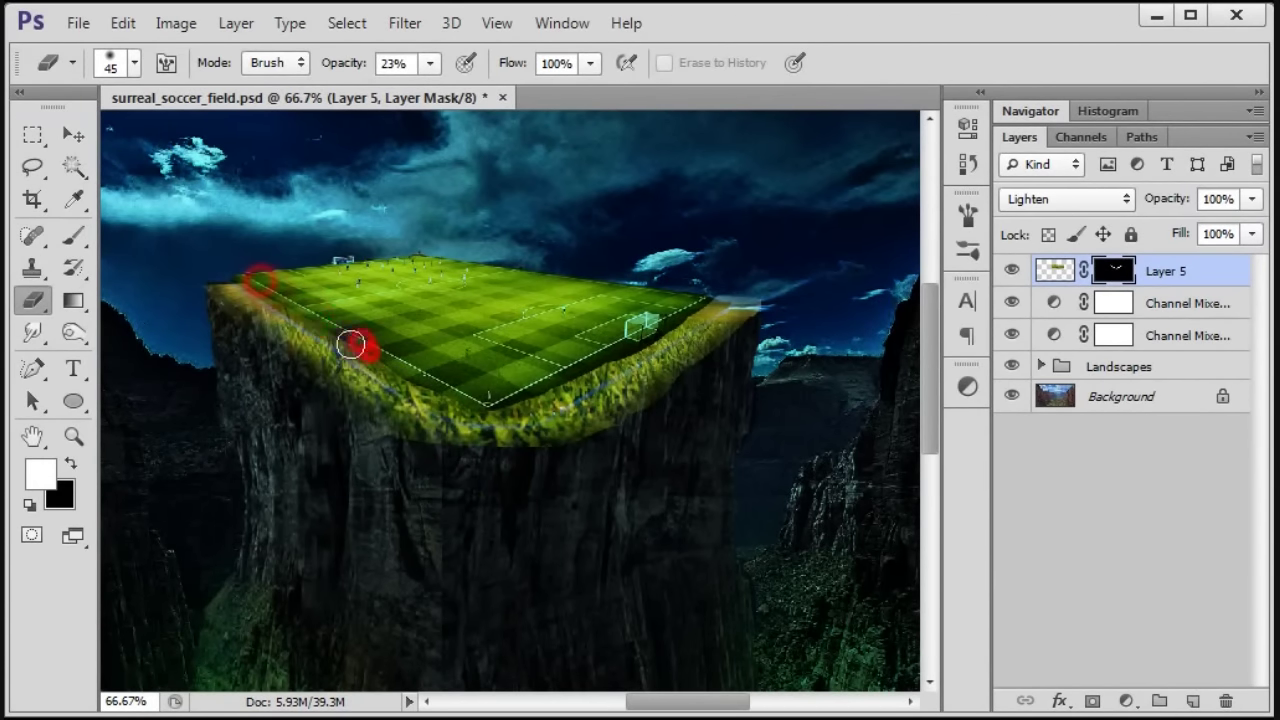
mouse_move(541, 386)
mouse_down()
mouse_move(697, 297)
mouse_move(737, 349)
mouse_up()
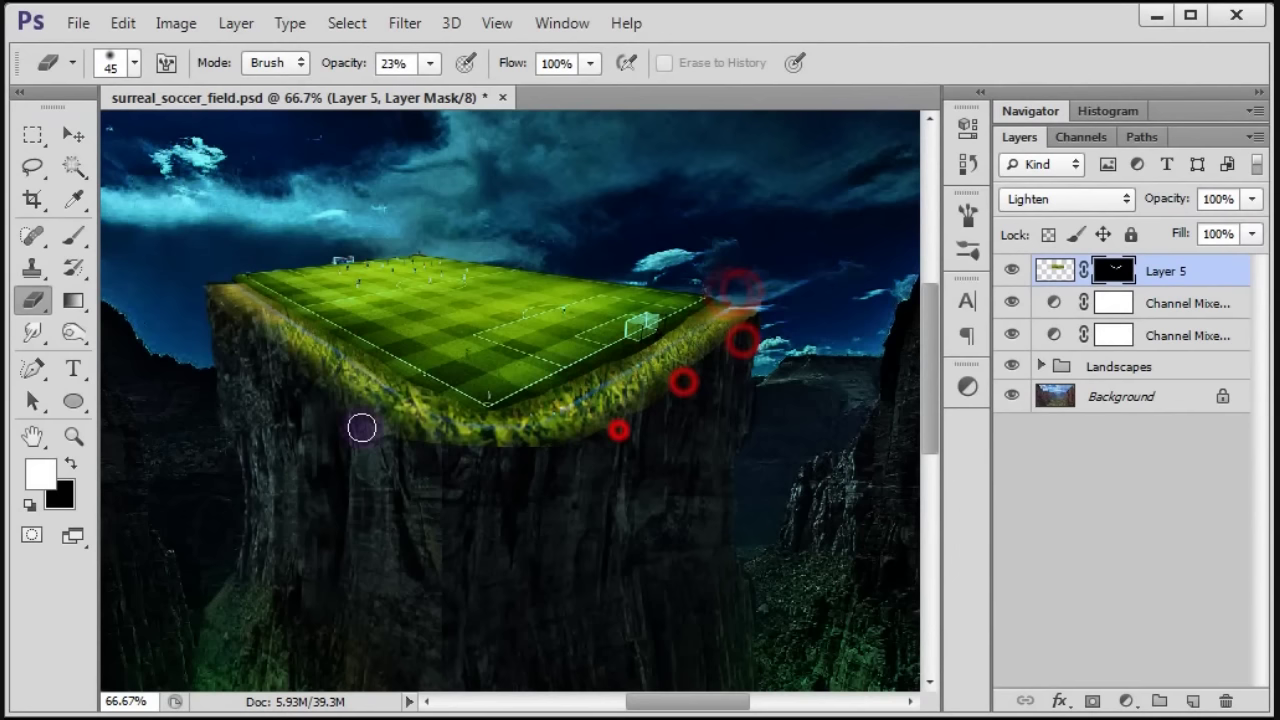
click(200, 290)
mouse_move(200, 290)
mouse_down()
mouse_move(194, 280)
mouse_move(534, 394)
mouse_move(637, 349)
mouse_move(734, 345)
mouse_move(403, 434)
mouse_move(651, 406)
mouse_move(345, 415)
mouse_up()
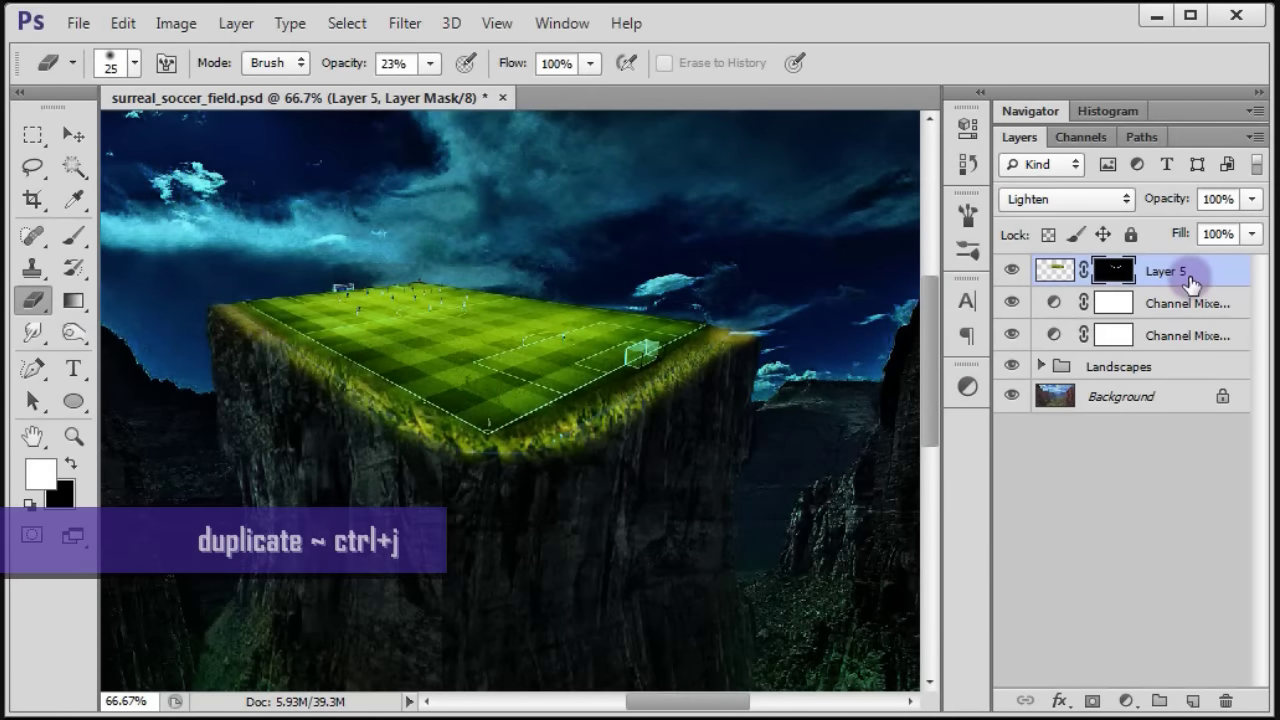
- Duplicate Layer 5, blend the copy as Soft Light, and clip it to Layer 5
key(ctrl+j)
click(1068, 199)
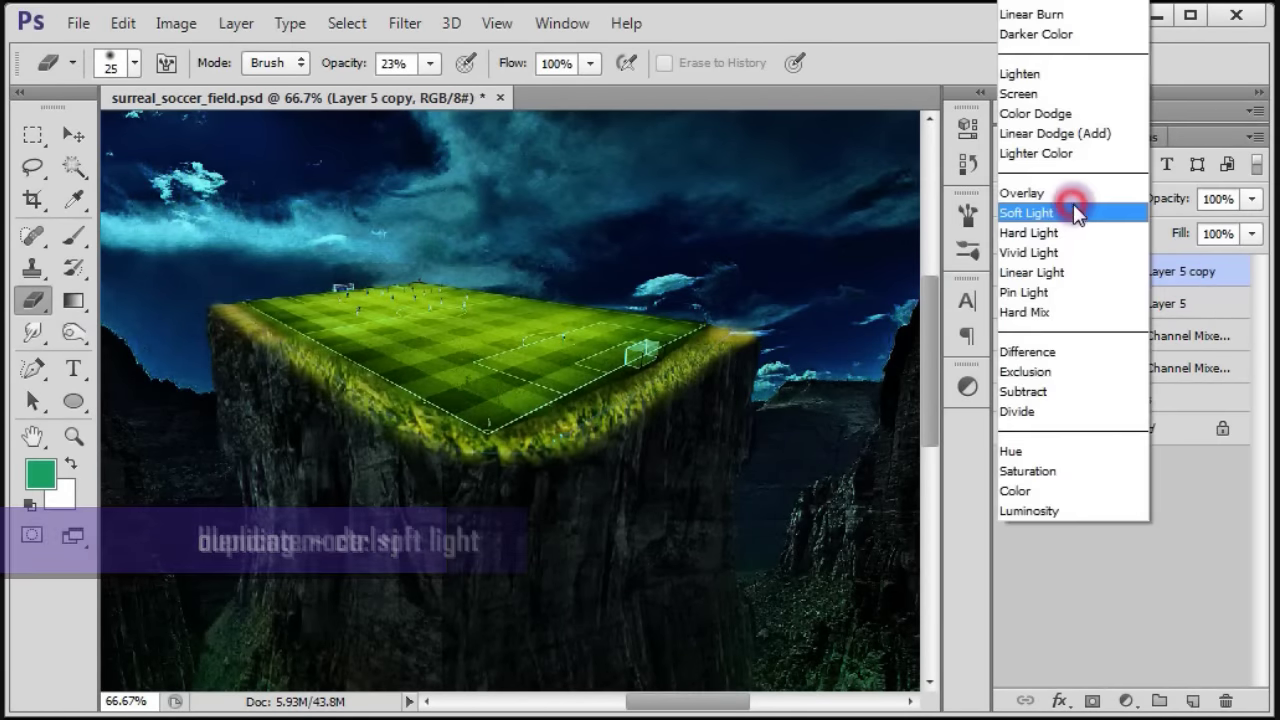
click(1066, 213)
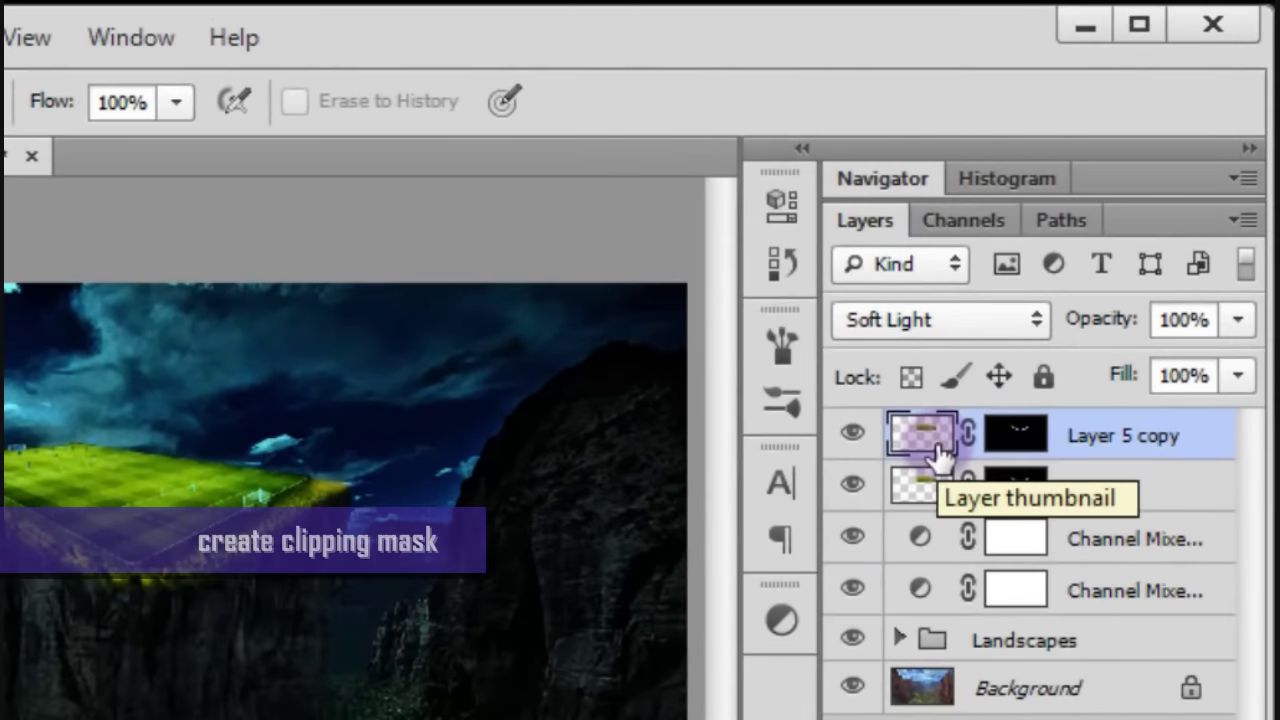
key(ctrl+alt+g)
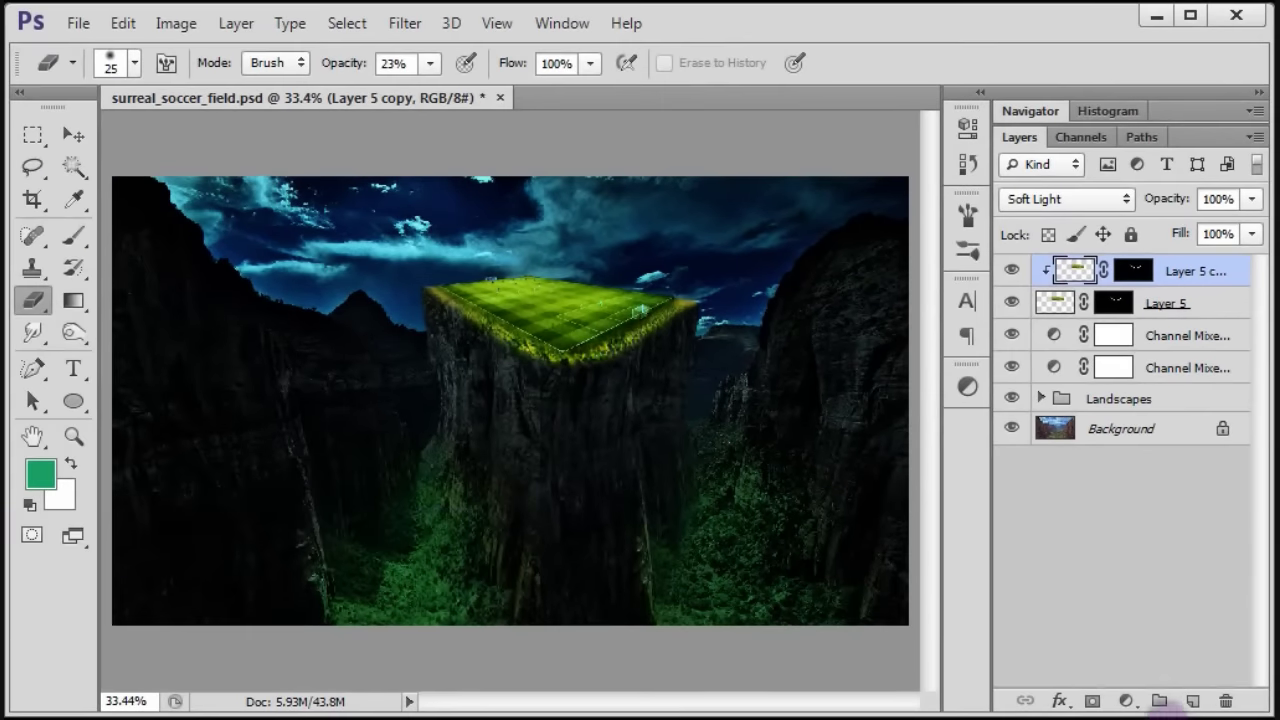
click(1128, 700)
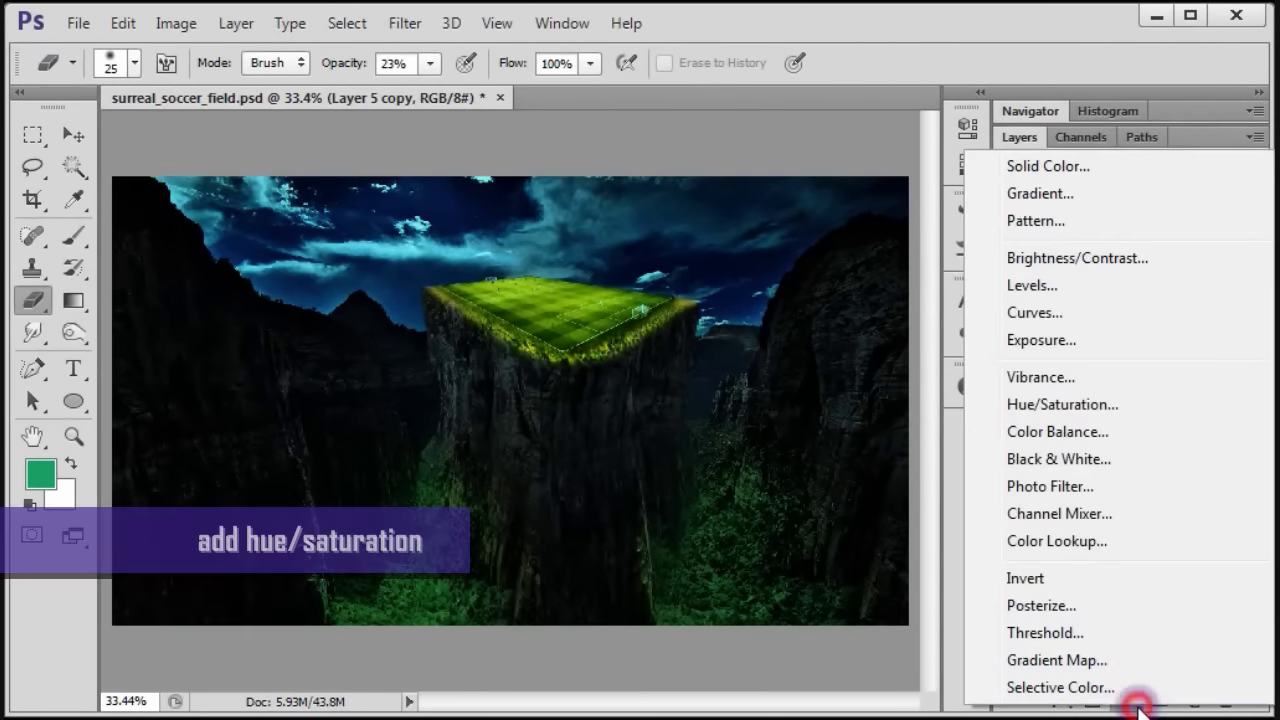
- Add a Hue/Saturation layer clipped to Layer 5 copy, set to Hue +69, Saturation +57, Lightness -2
click(1090, 415)
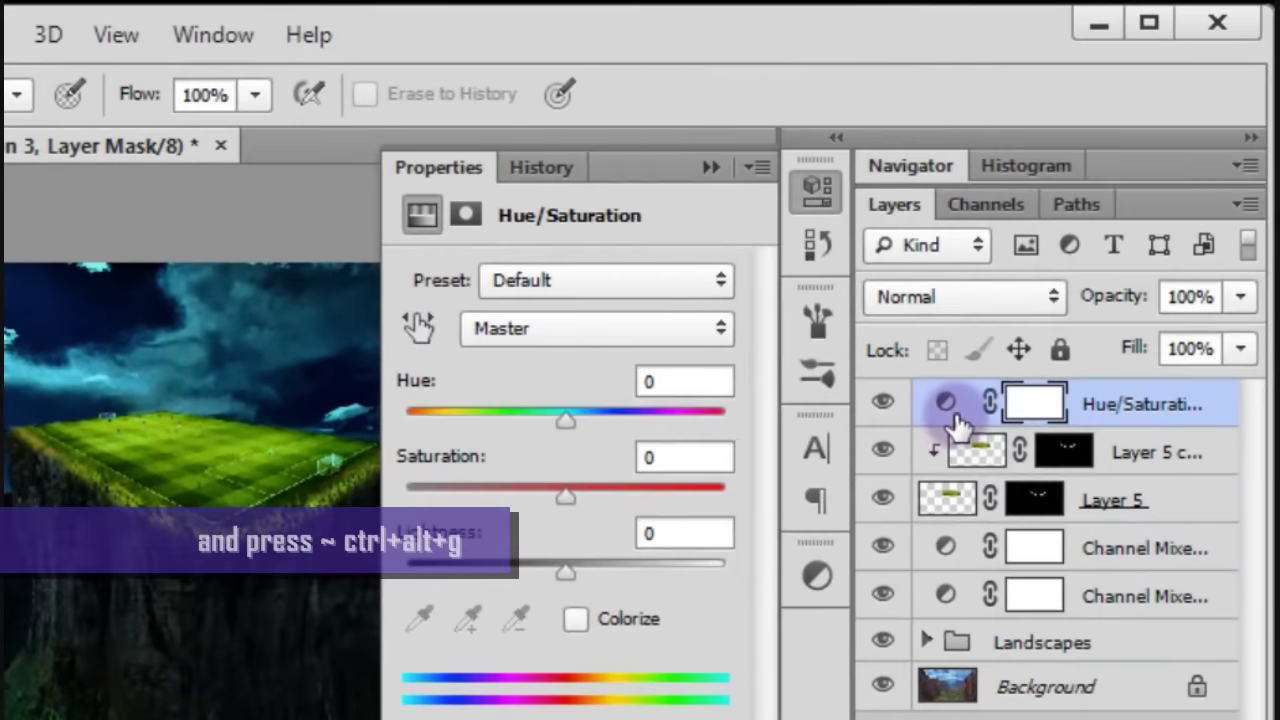
key(ctrl+alt+g)
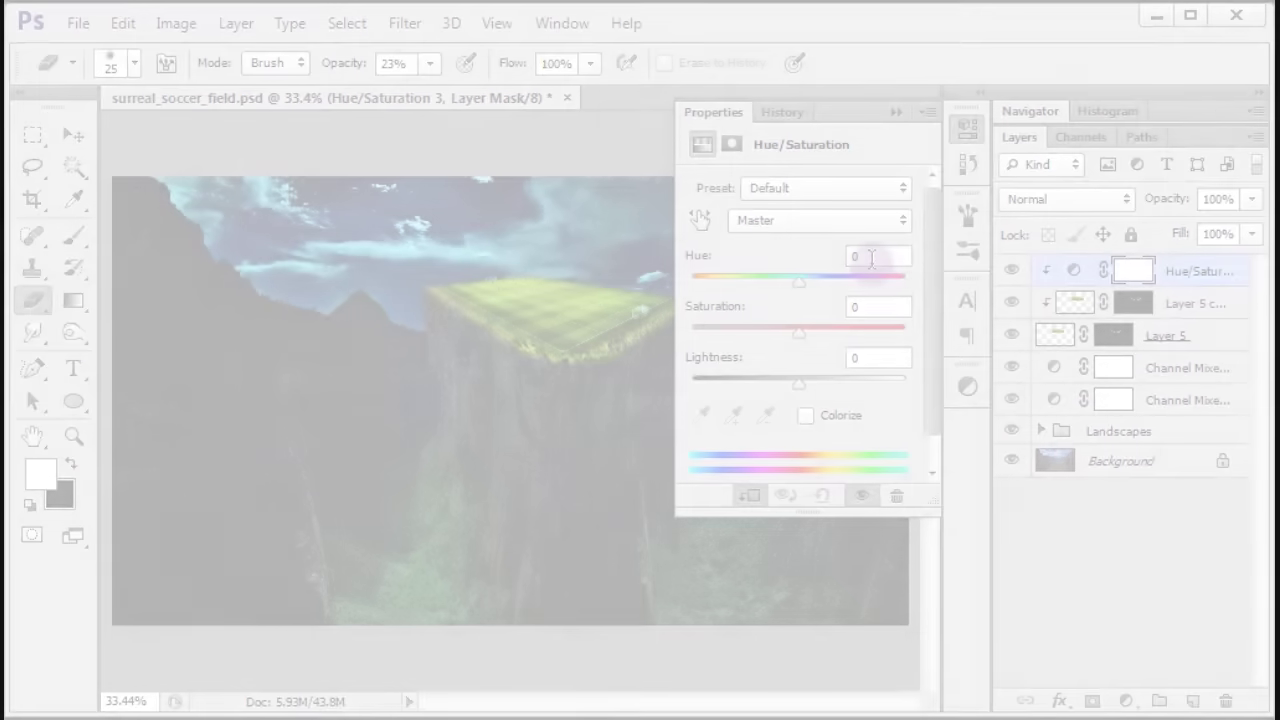
drag(798, 282, 845, 284)
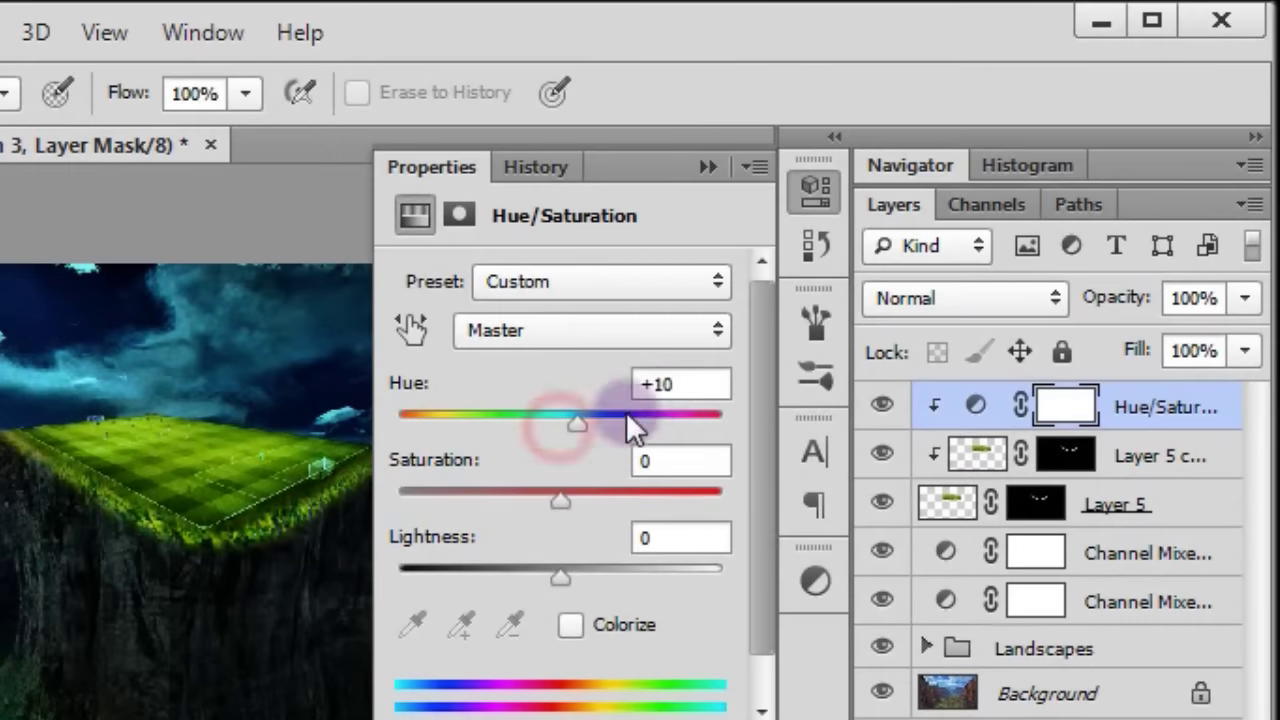
drag(659, 385, 697, 390)
text(+6)
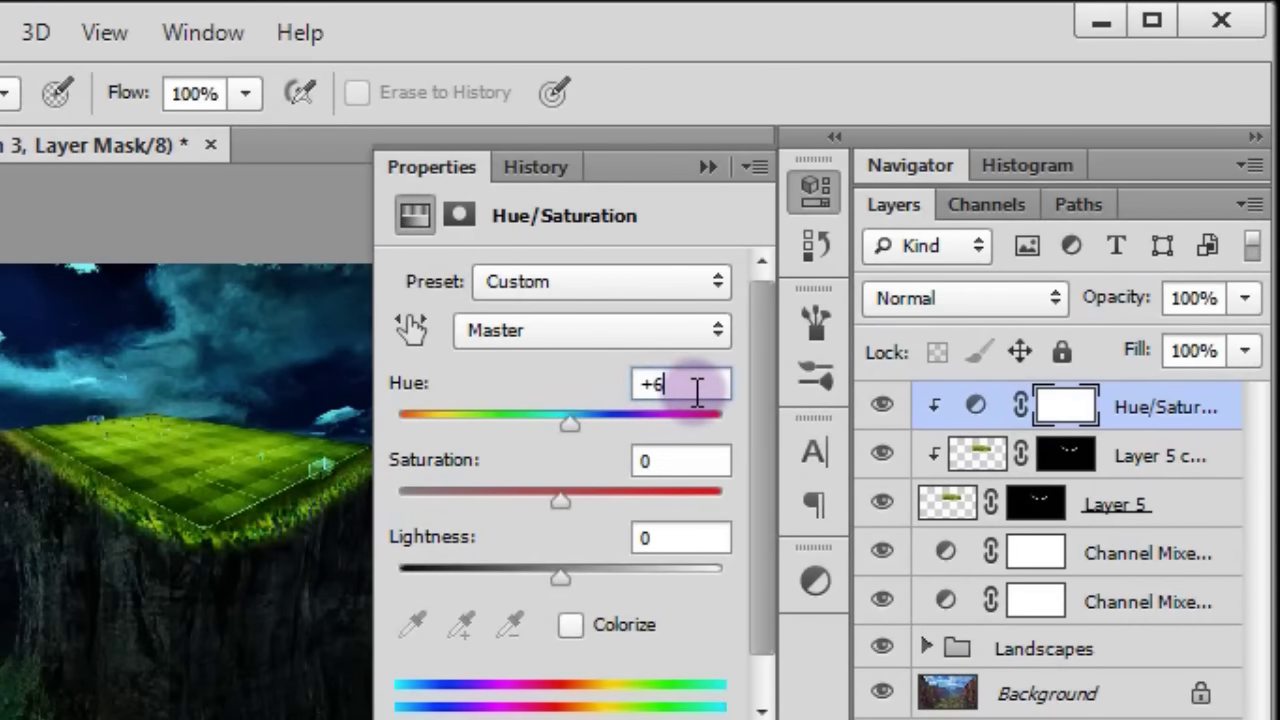
text(9)
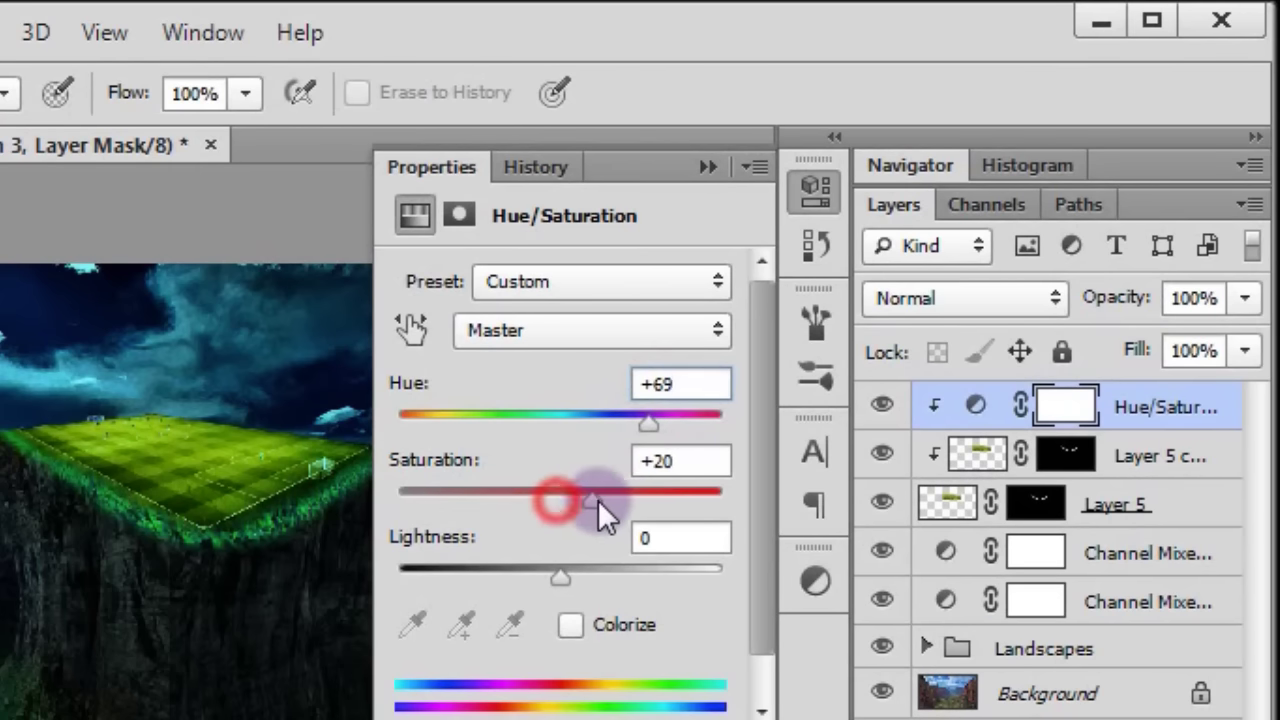
drag(598, 500, 609, 500)
drag(651, 460, 681, 466)
text(+57)
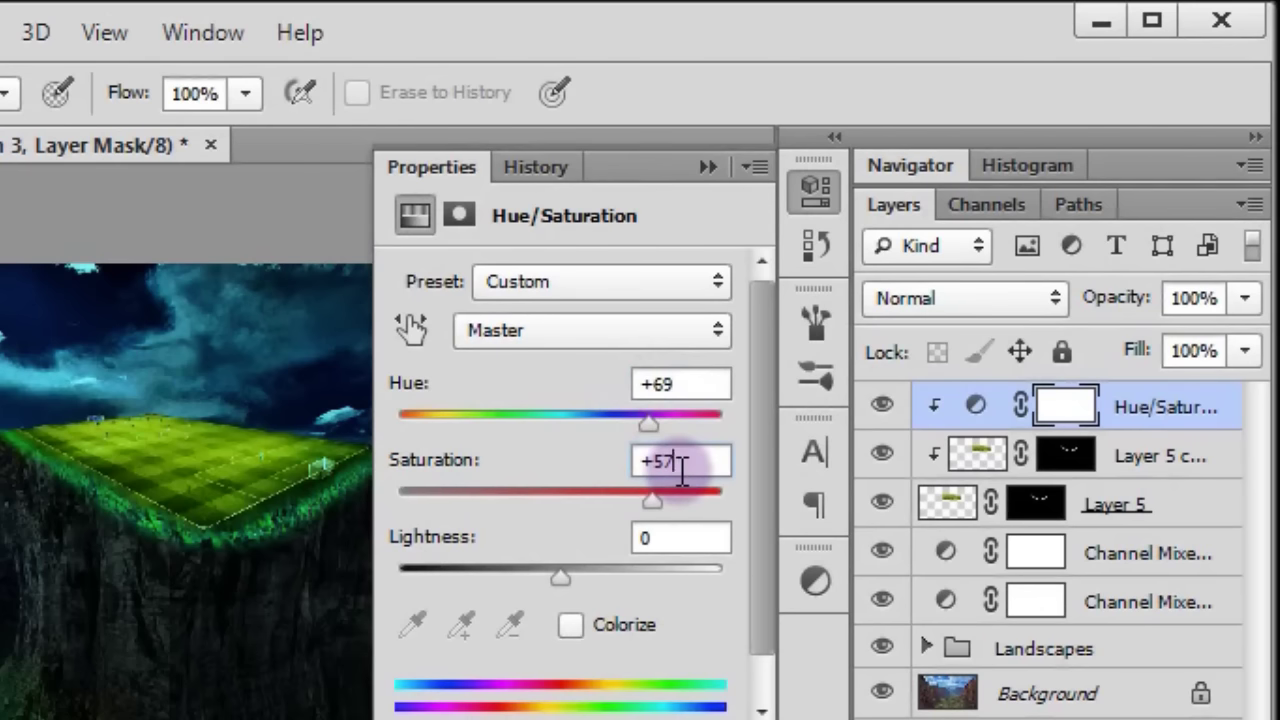
drag(560, 580, 497, 576)
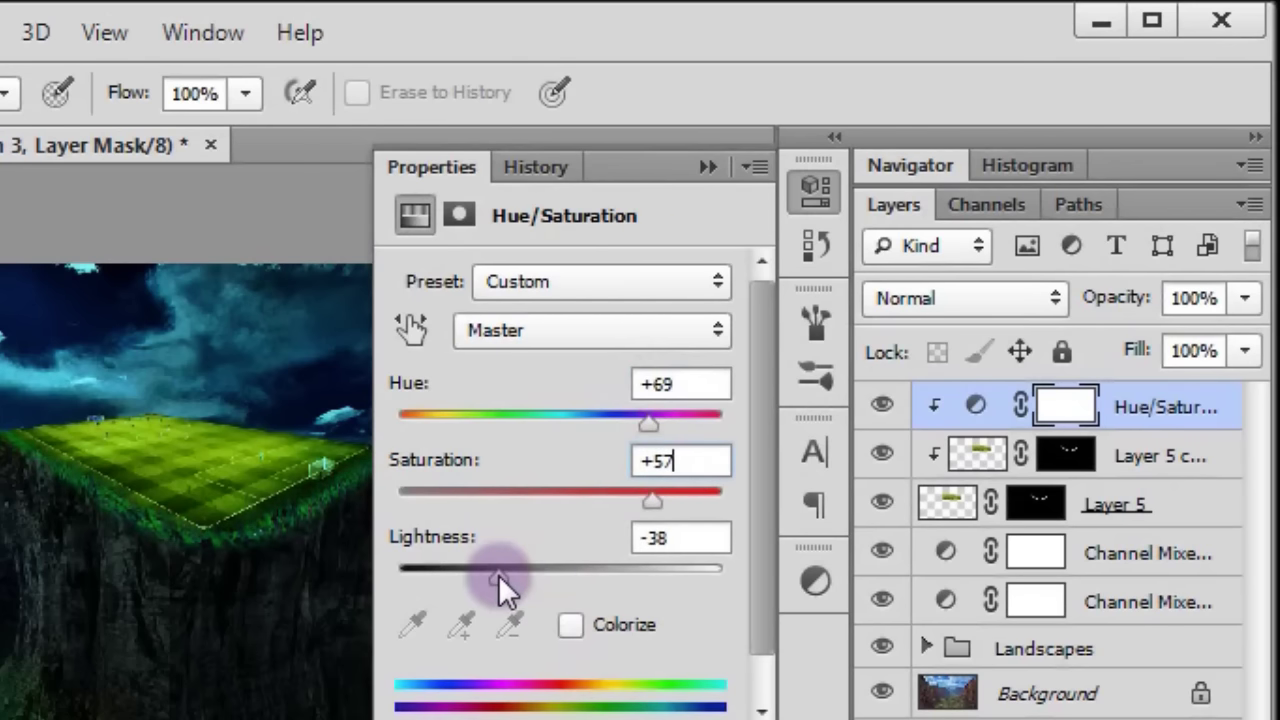
click(663, 538)
drag(654, 538, 688, 540)
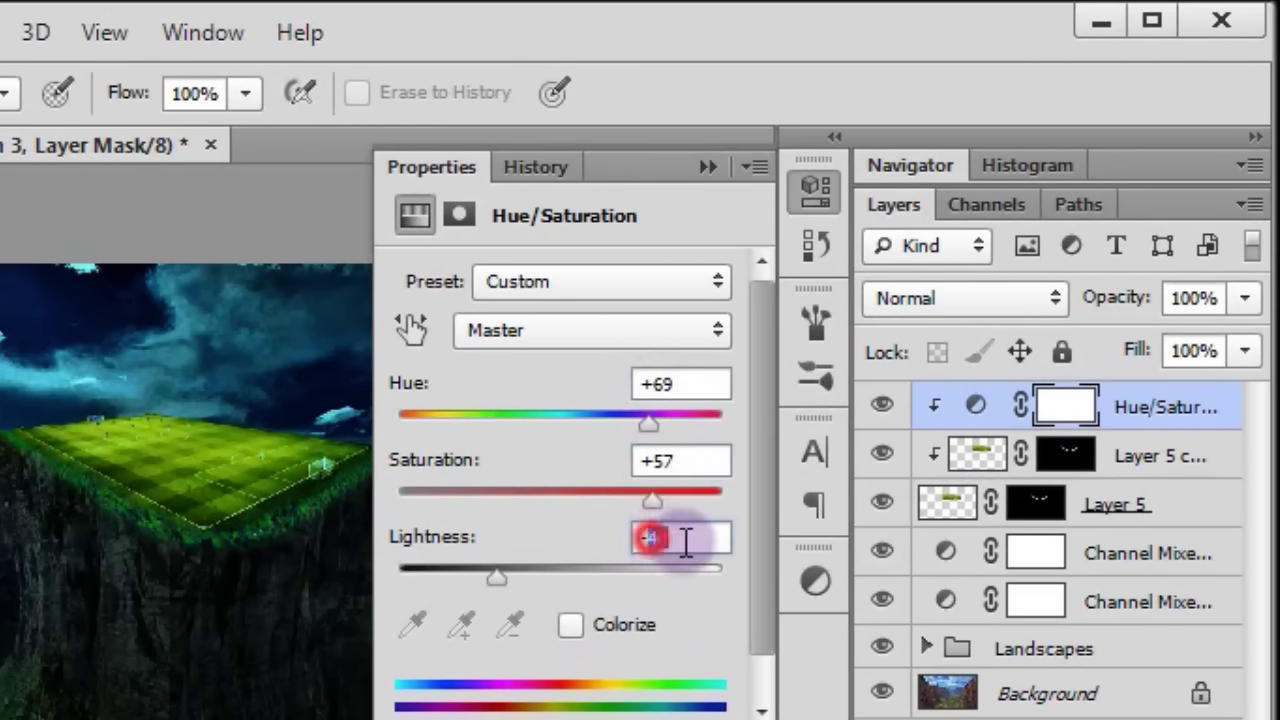
text(2)
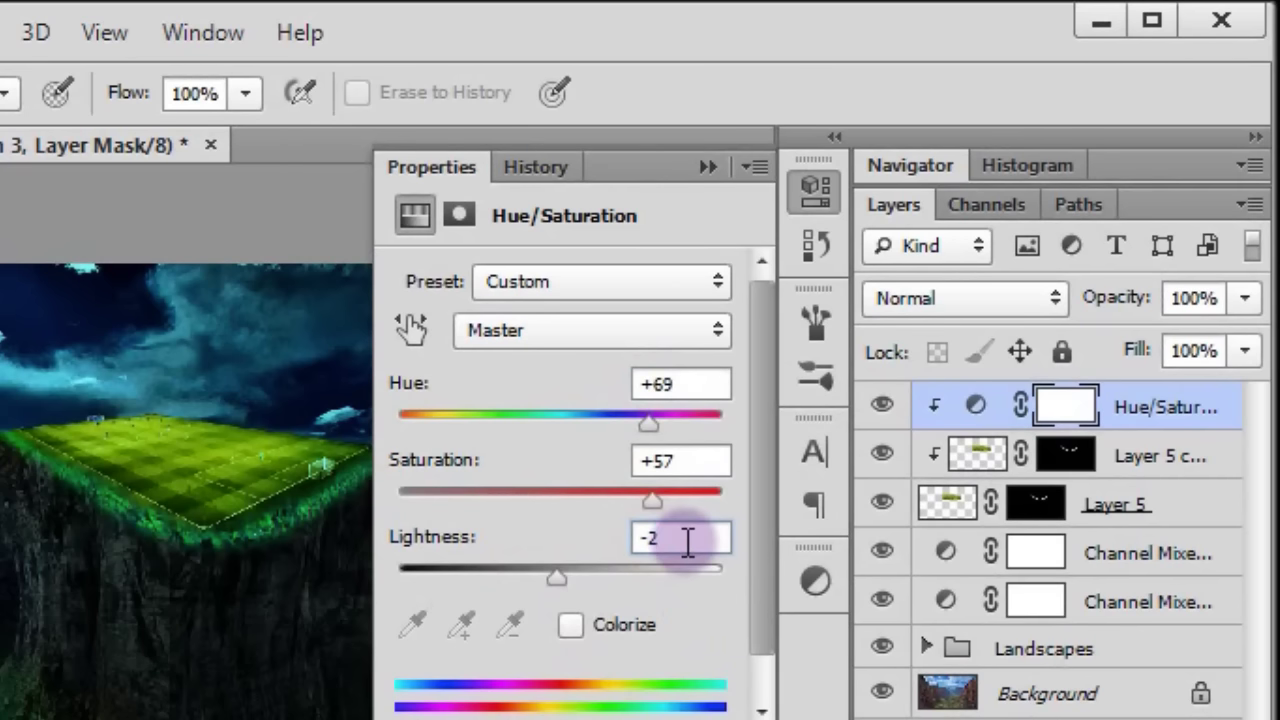
text(9)
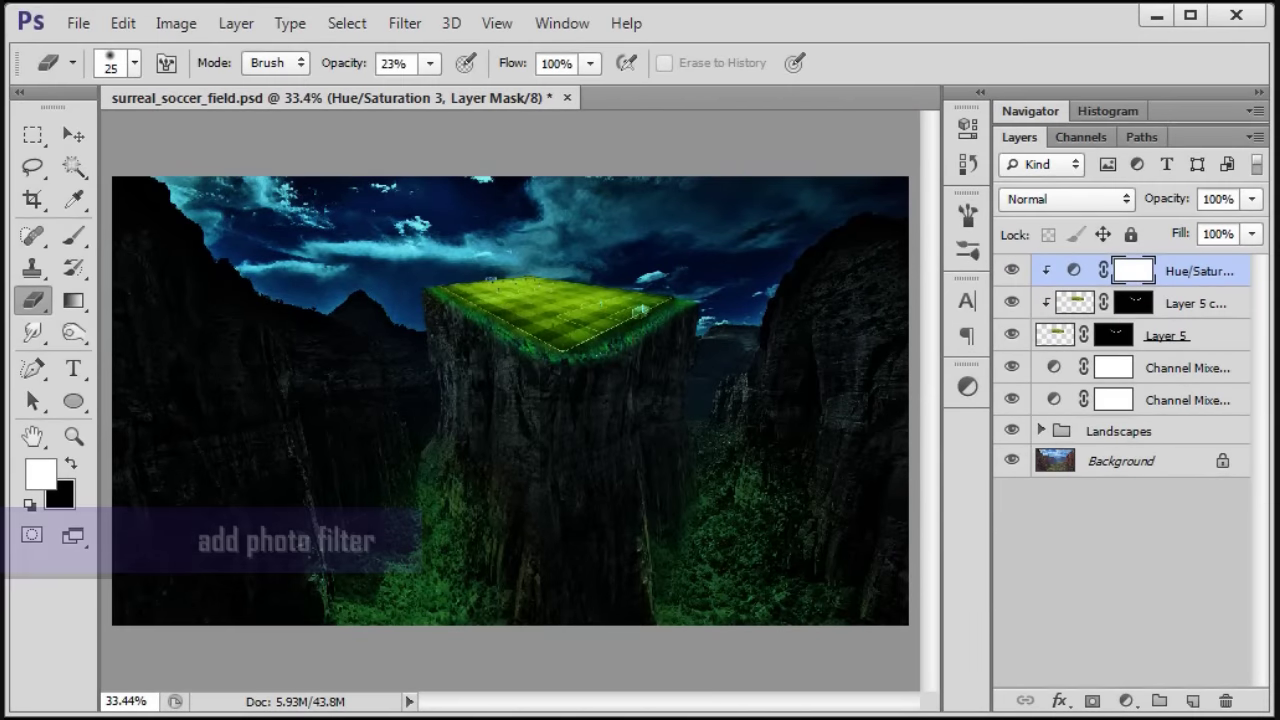
- Add a Photo Filter adjustment using Warming Filter (85) at 85% density
click(1137, 700)
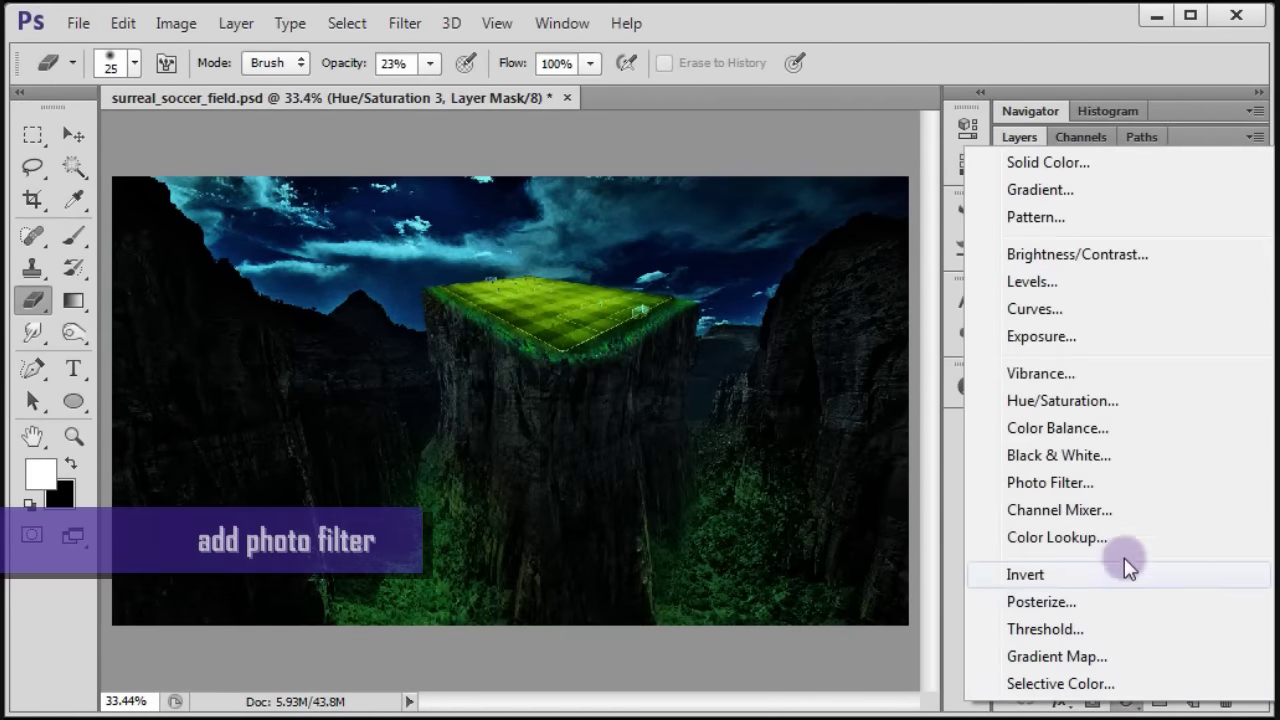
click(1141, 483)
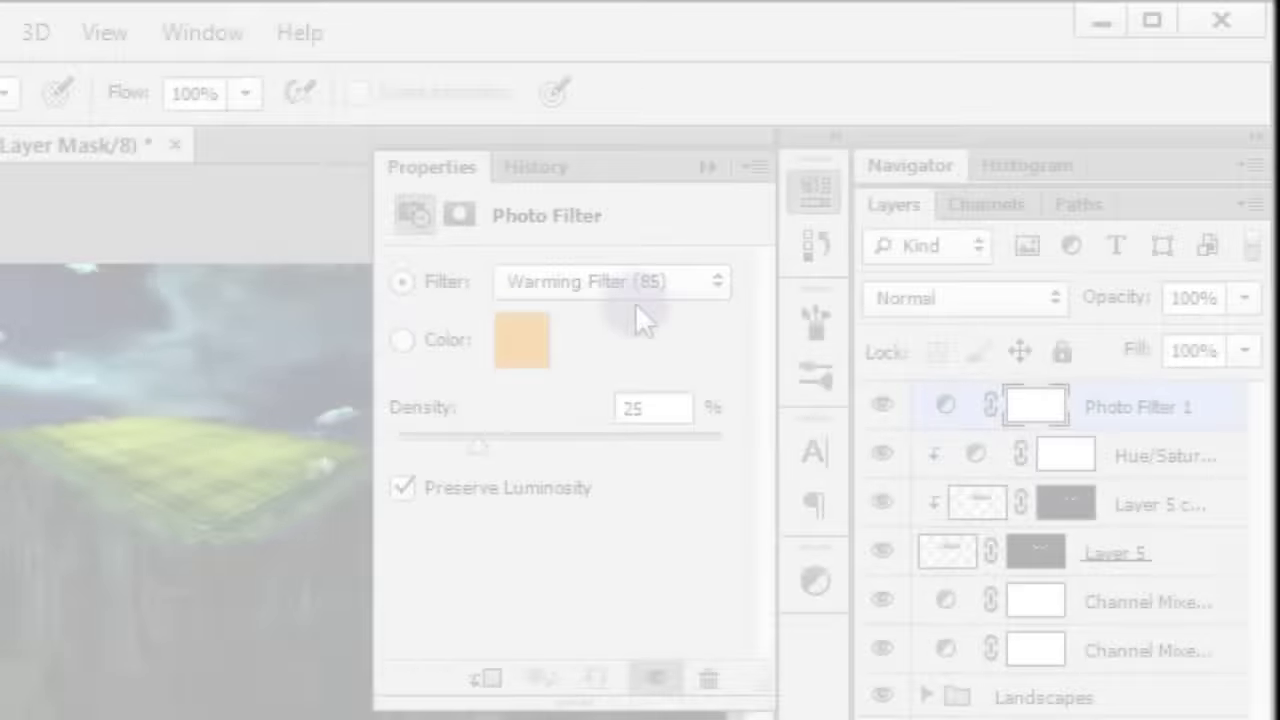
click(848, 194)
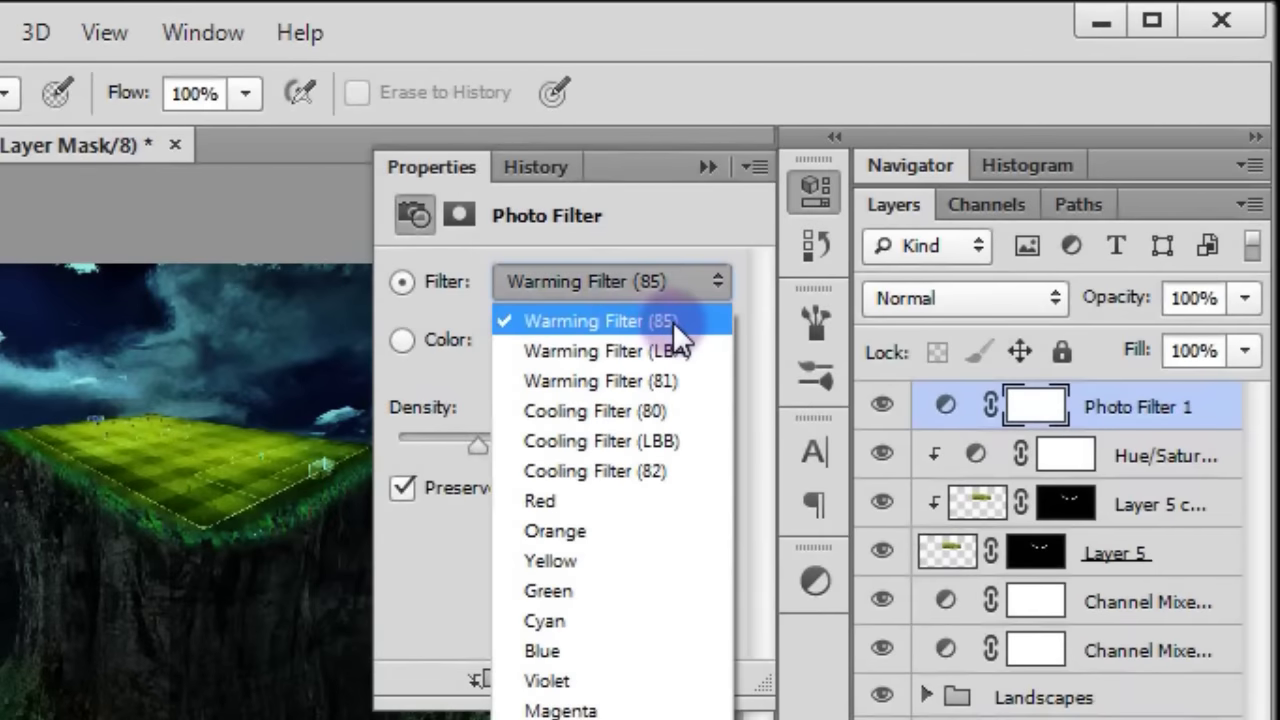
click(672, 321)
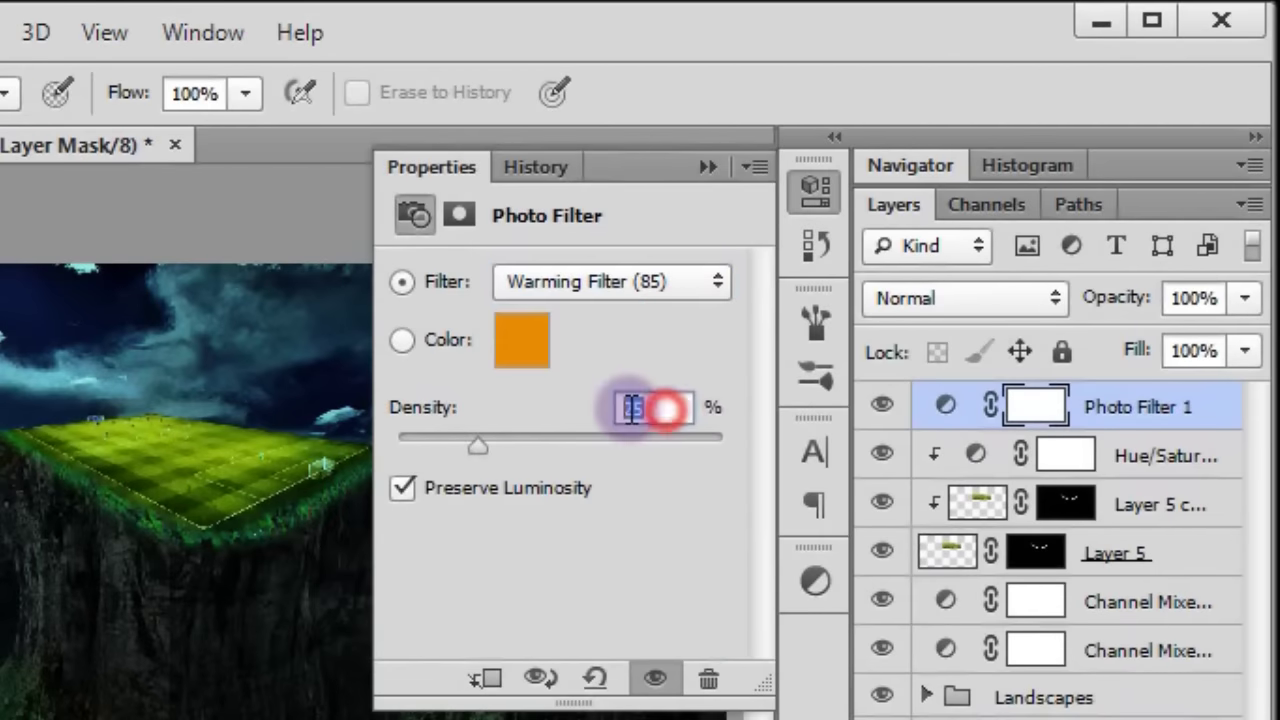
text(8)
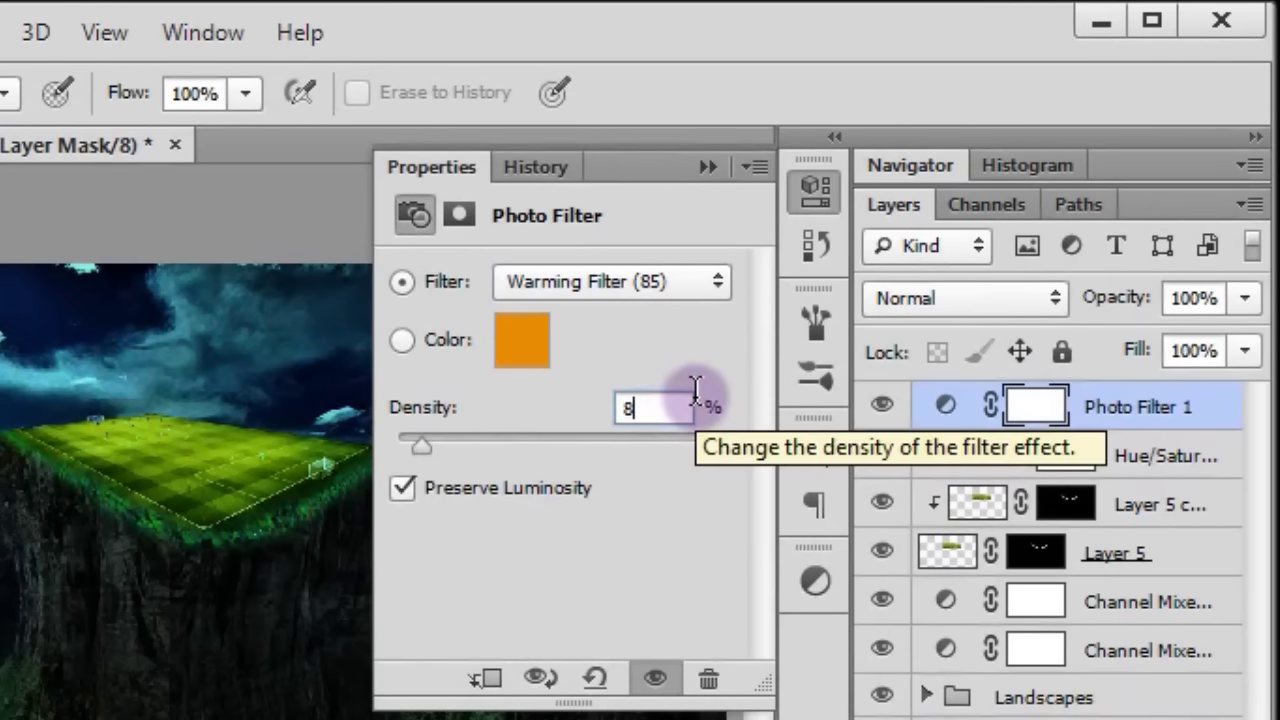
text(5)
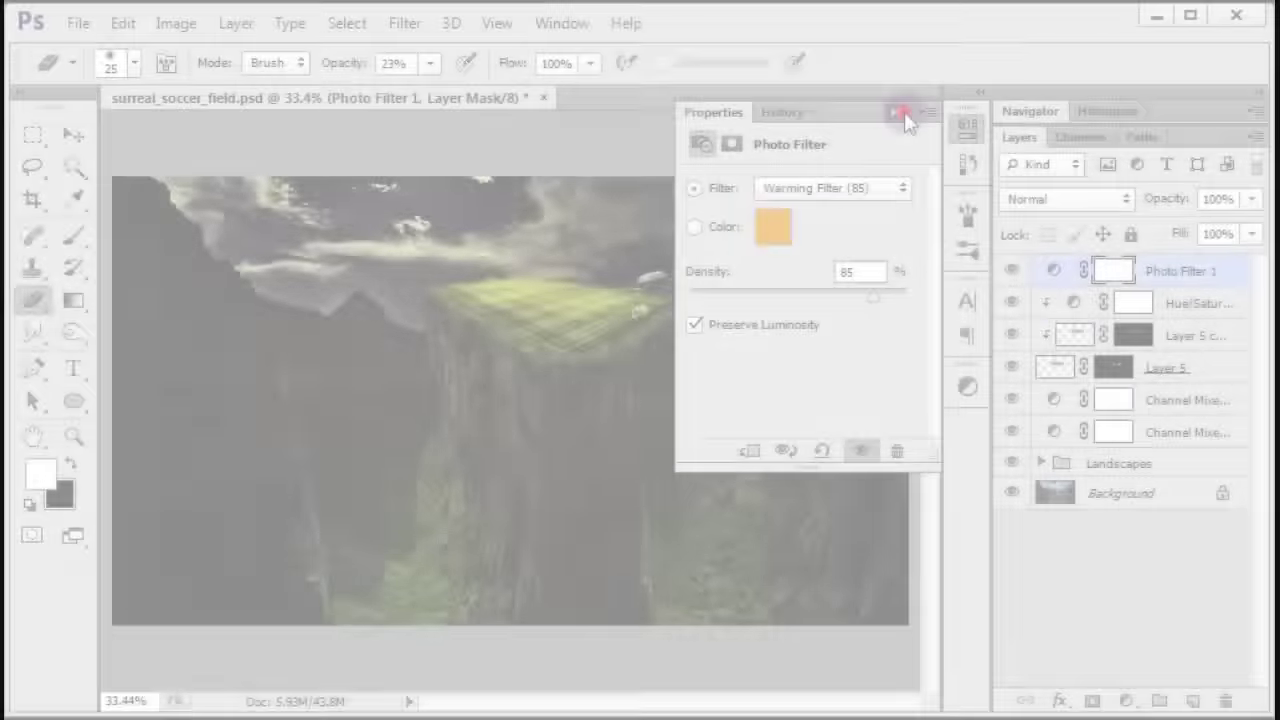
click(763, 153)
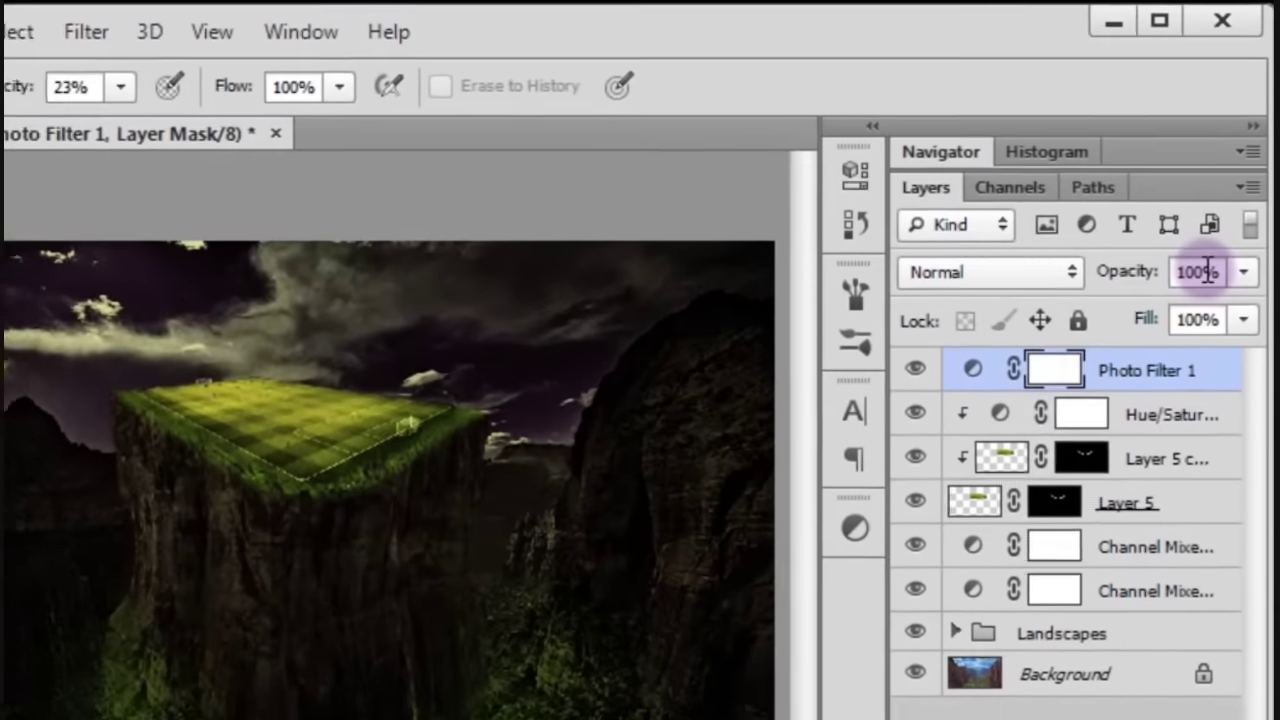
- Set the Photo Filter 1 layer's opacity to 72%
click(1205, 223)
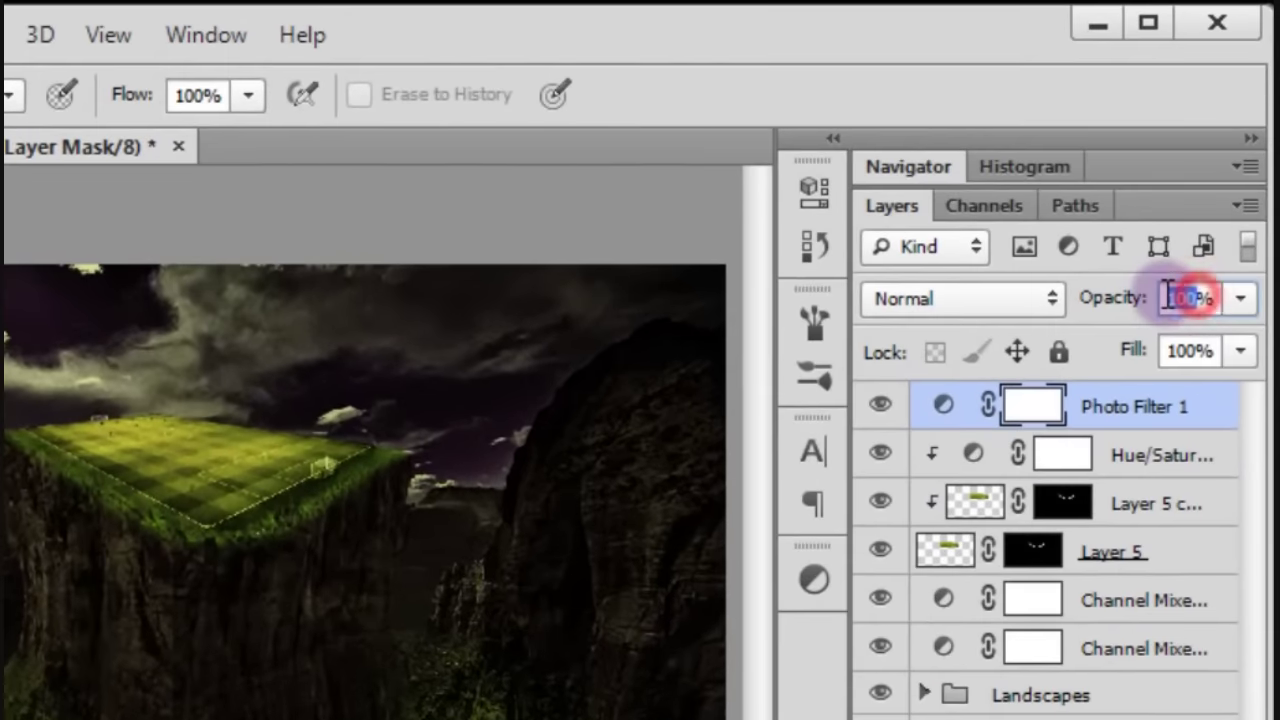
text(72)
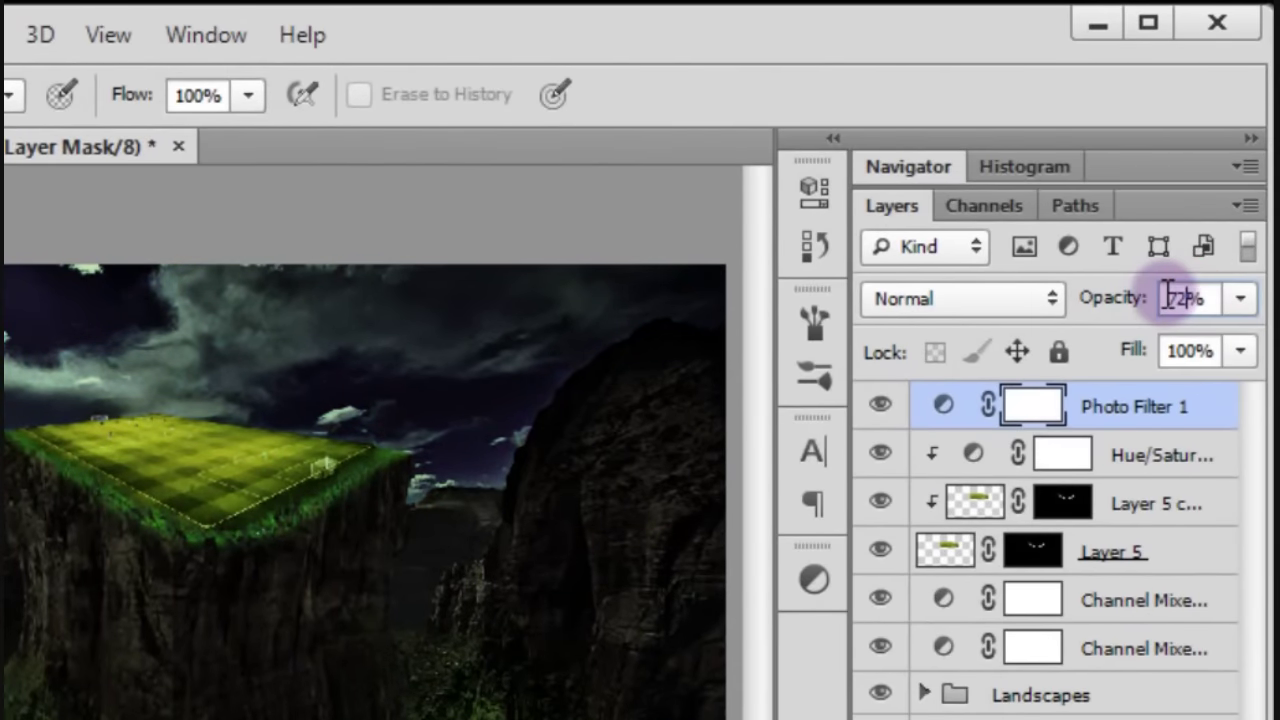
click(1196, 300)
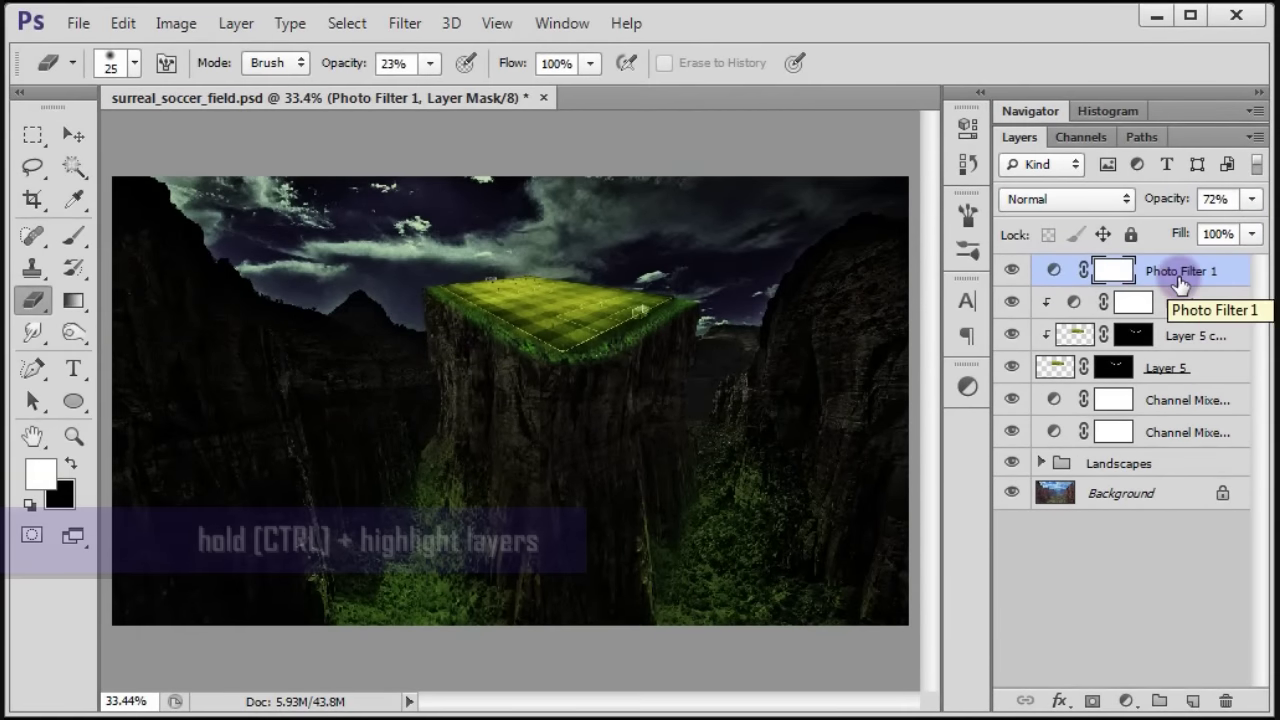
- Group the six colour-grading layers as 'Dark & grass' and toggle the group's visibility to compare
ctrl+click(1185, 306)
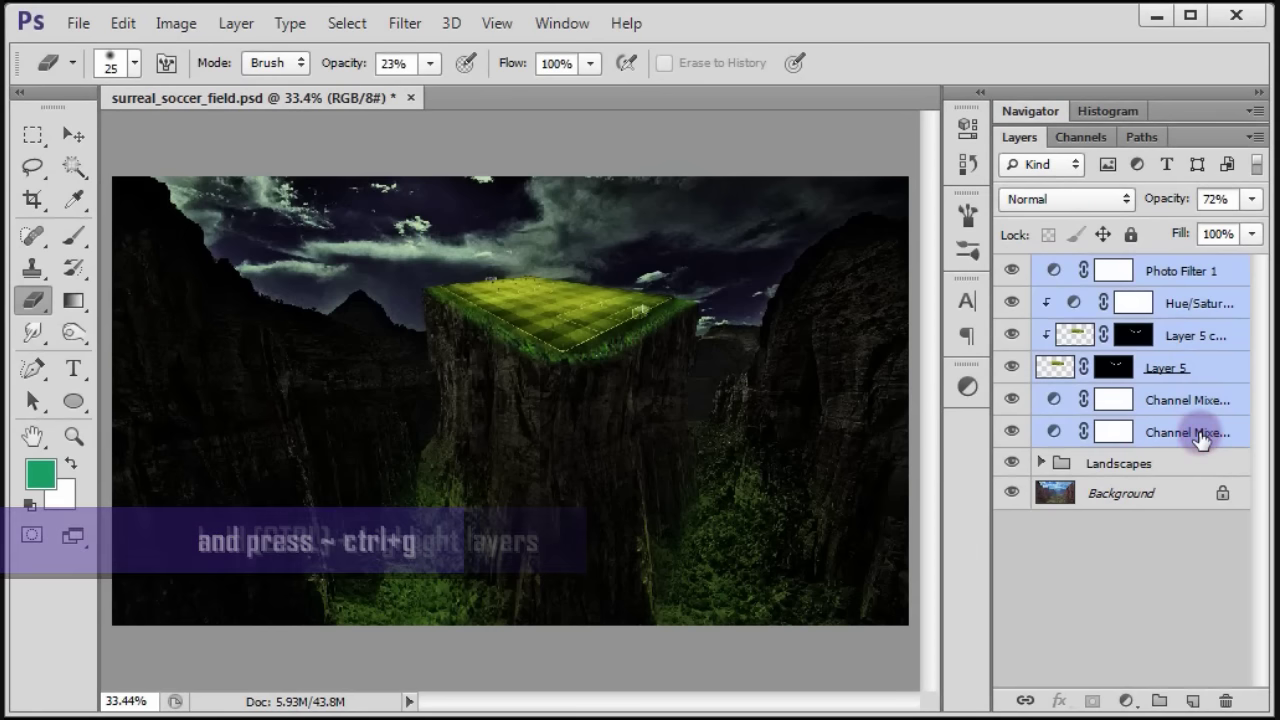
key(ctrl+g)
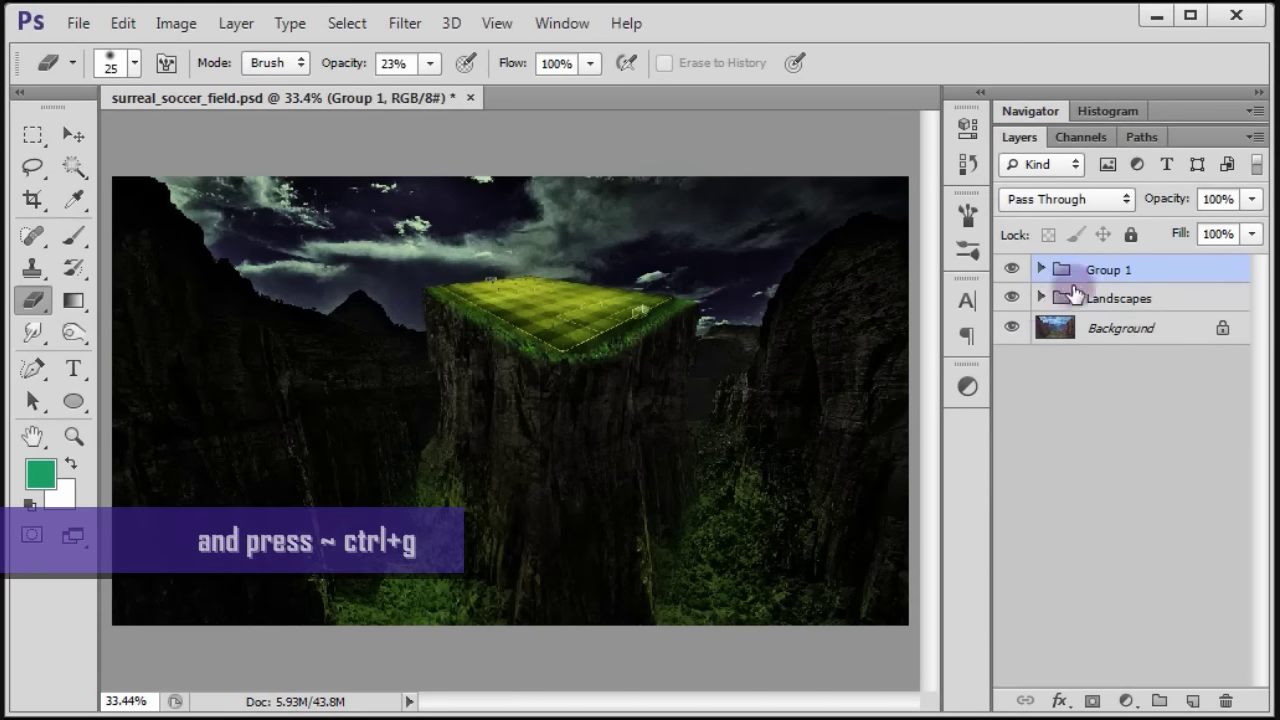
double_click(1093, 272)
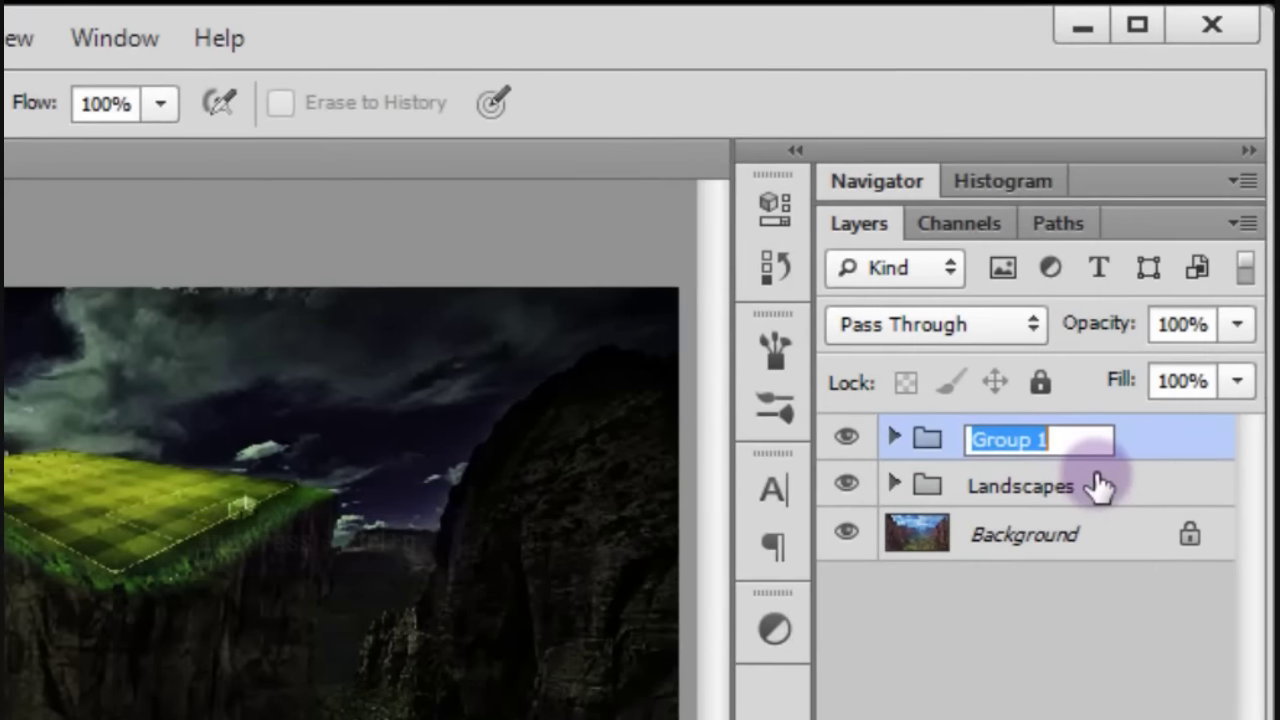
text(Dark & grass)
click(1163, 440)
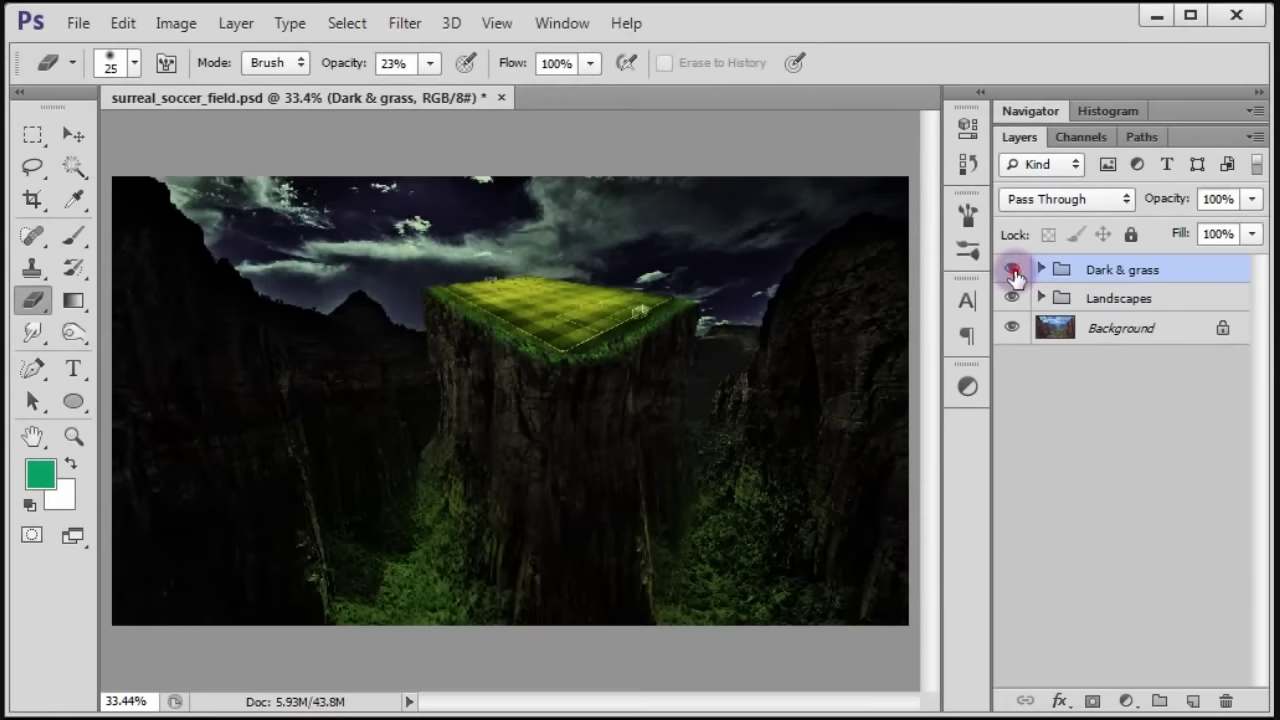
click(1013, 270)
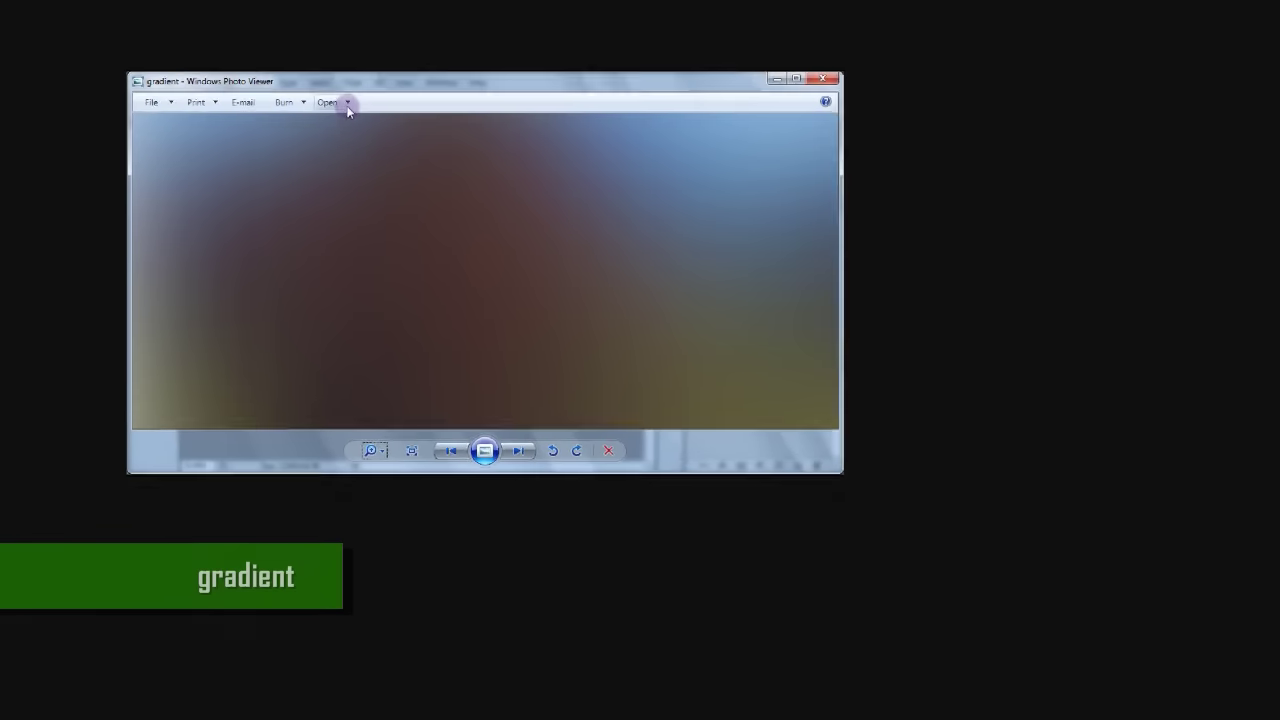
- Open the gradient image, drag it into the composite as Layer 6, and close its file
click(345, 106)
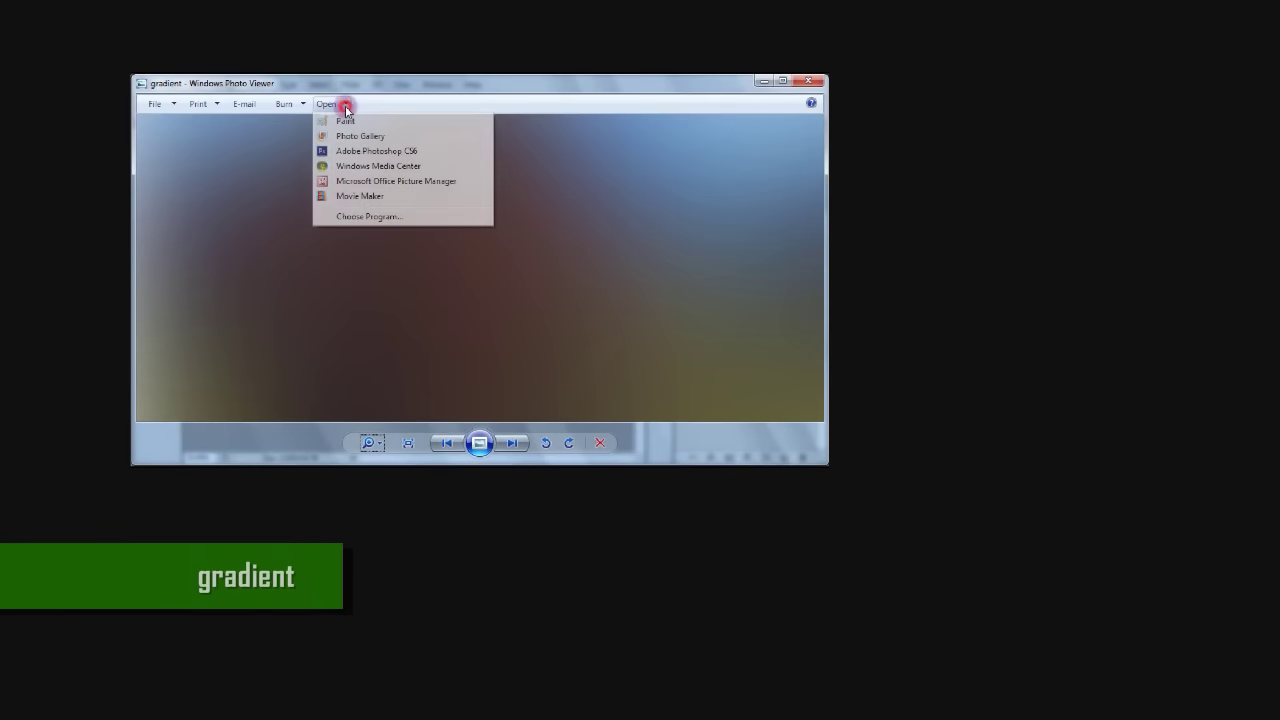
click(375, 155)
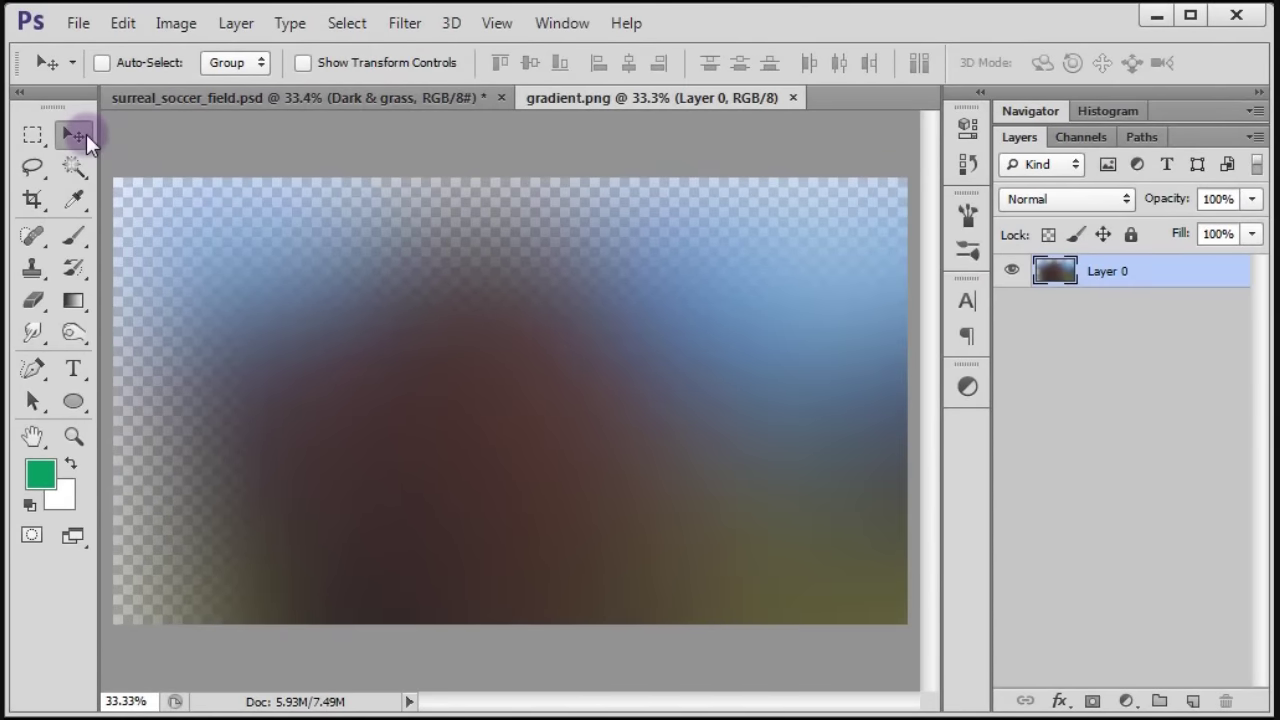
mouse_move(418, 348)
mouse_down()
mouse_move(340, 97)
mouse_move(423, 358)
mouse_up()
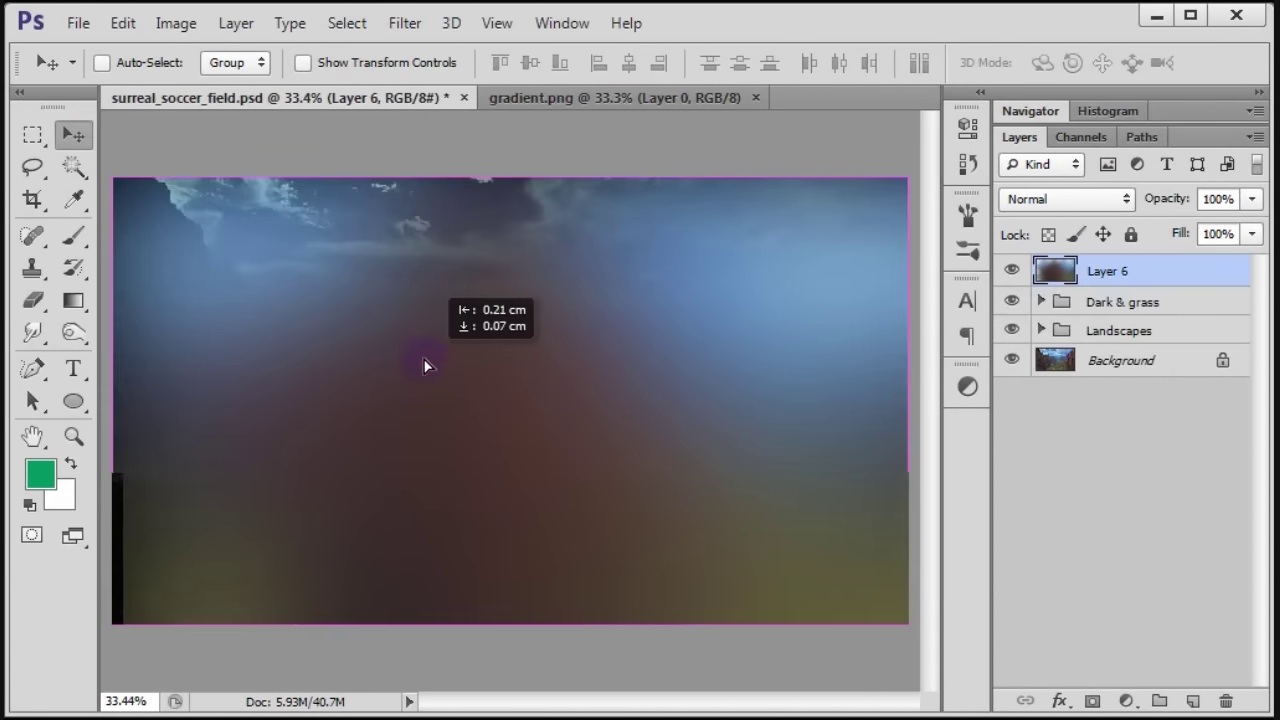
click(628, 97)
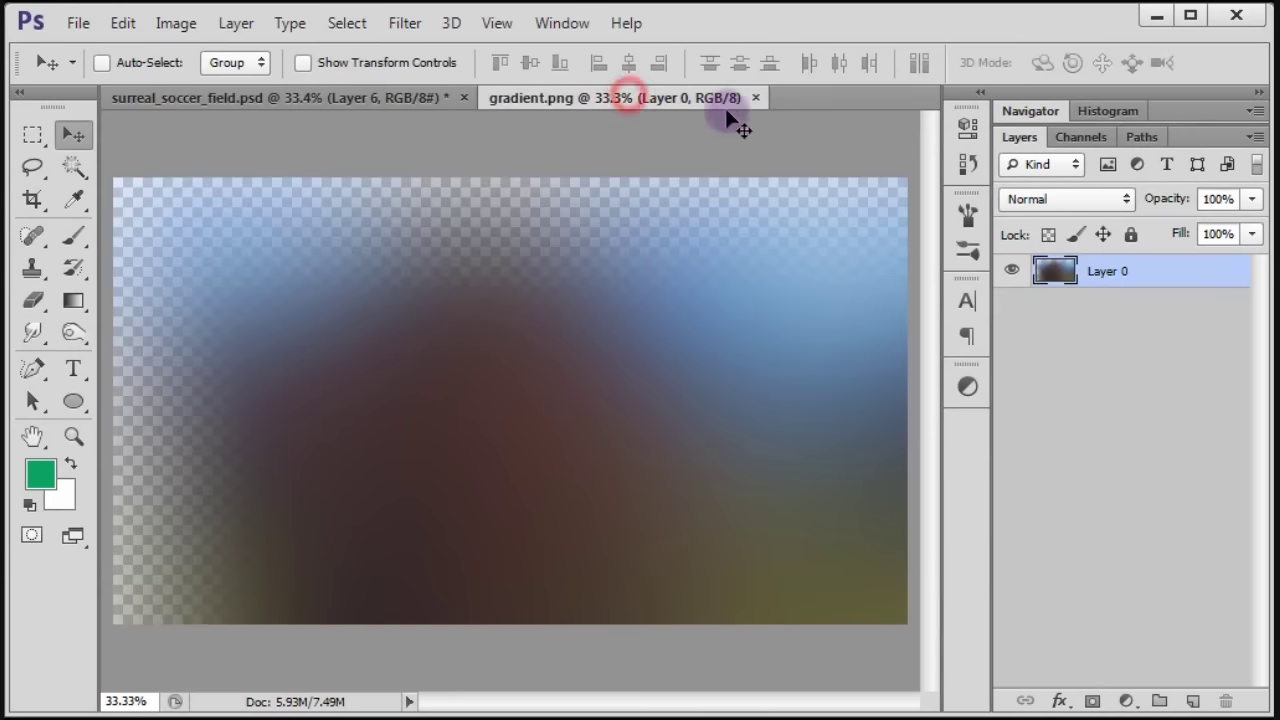
click(755, 97)
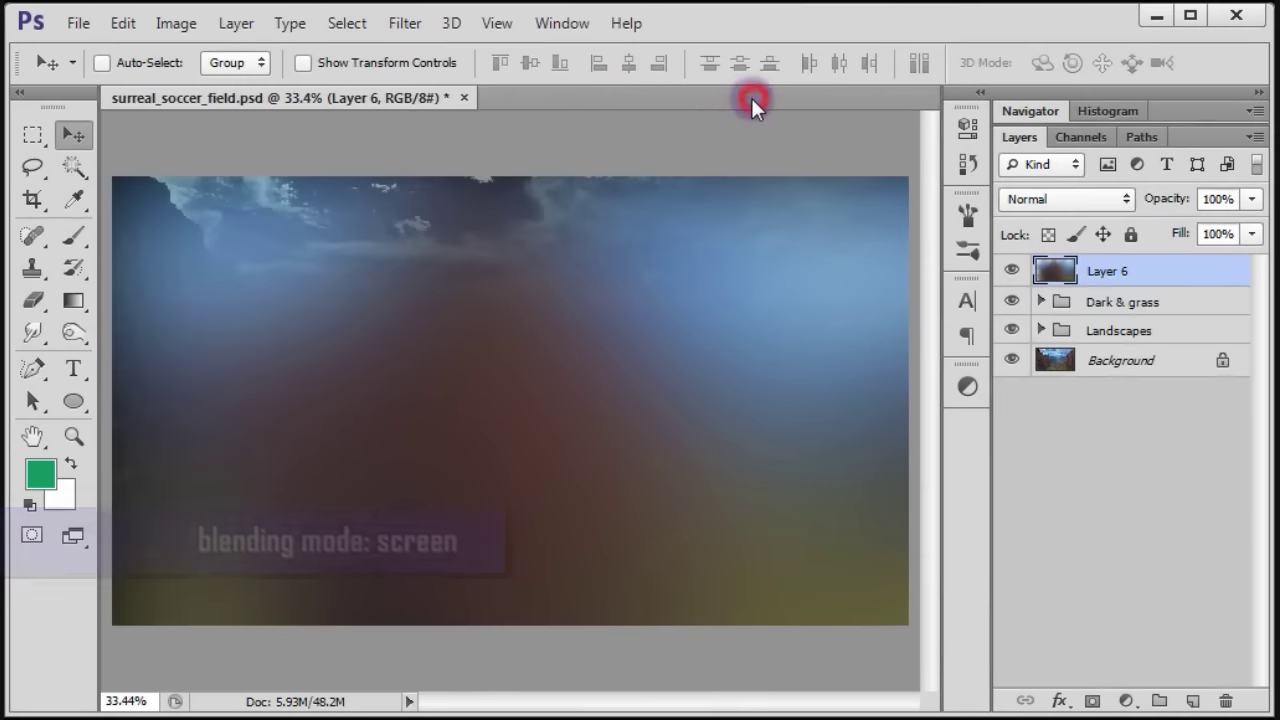
- Set Layer 6's blend mode to Screen
click(1066, 199)
scroll(1066, 190, down, 4)
click(1053, 95)
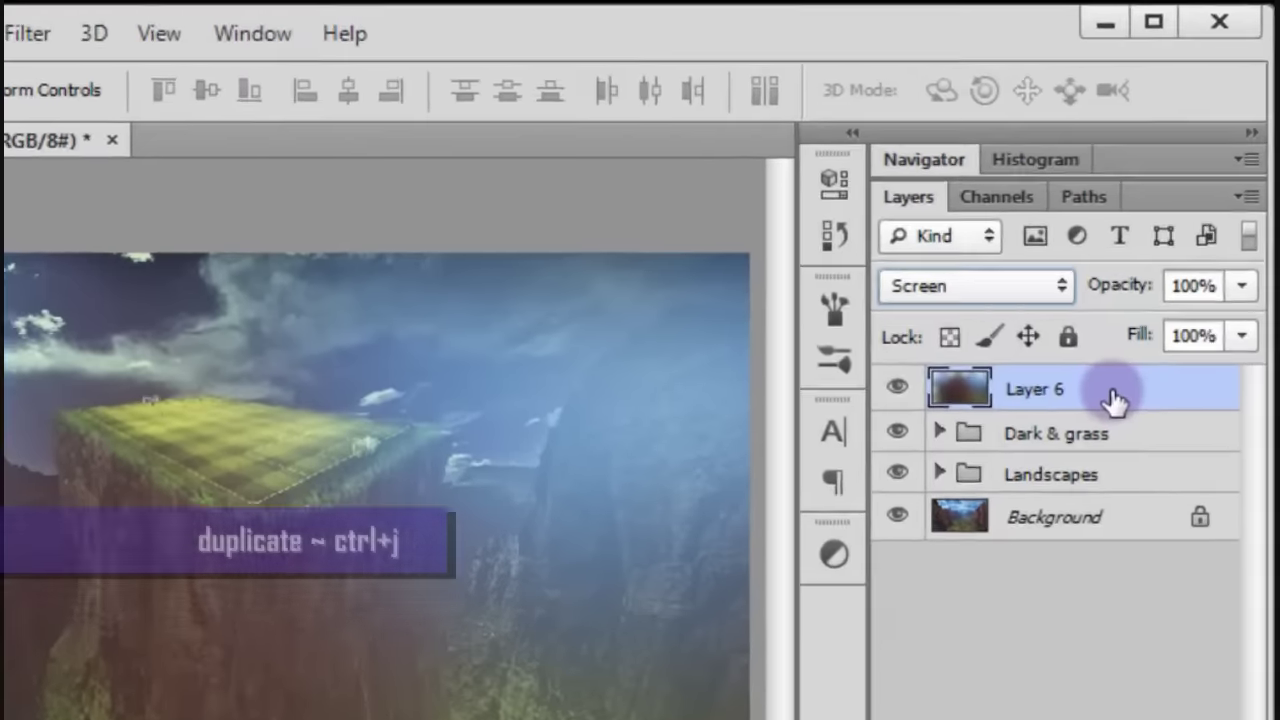
- Duplicate Layer 6, clip the copy to it, and blend it Soft Light at 70% opacity
key(ctrl+j)
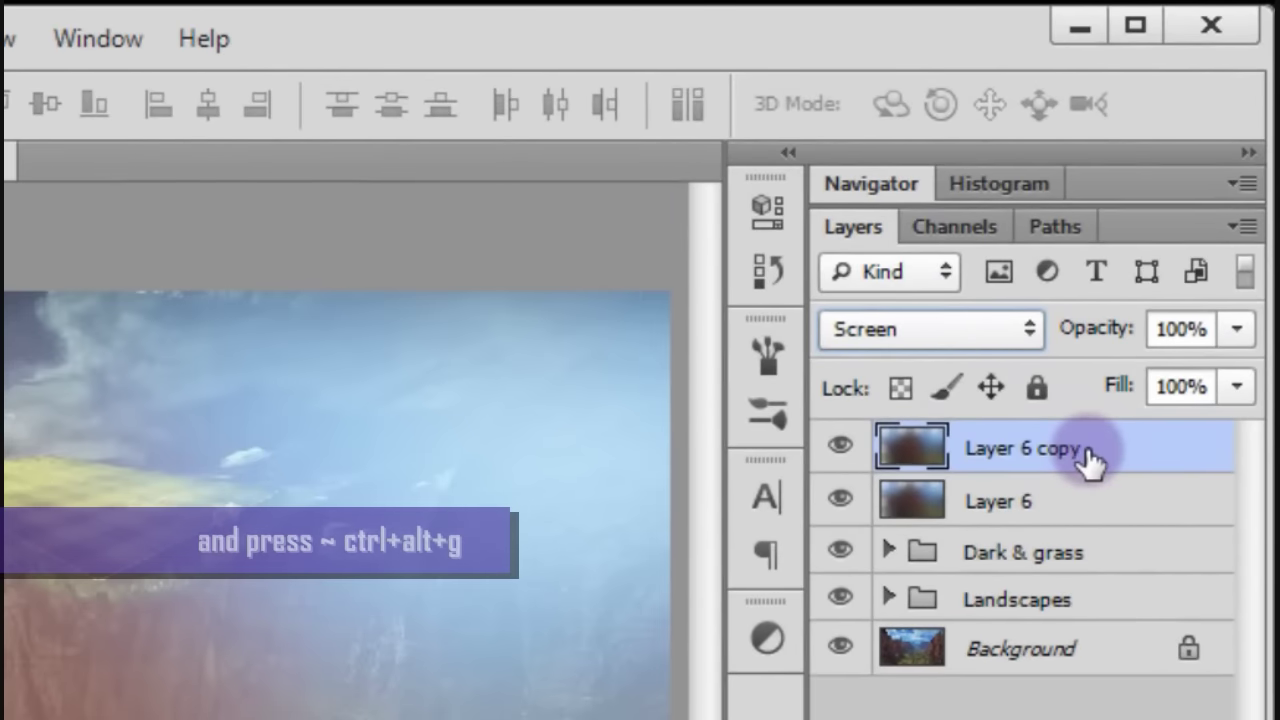
key(ctrl+alt+g)
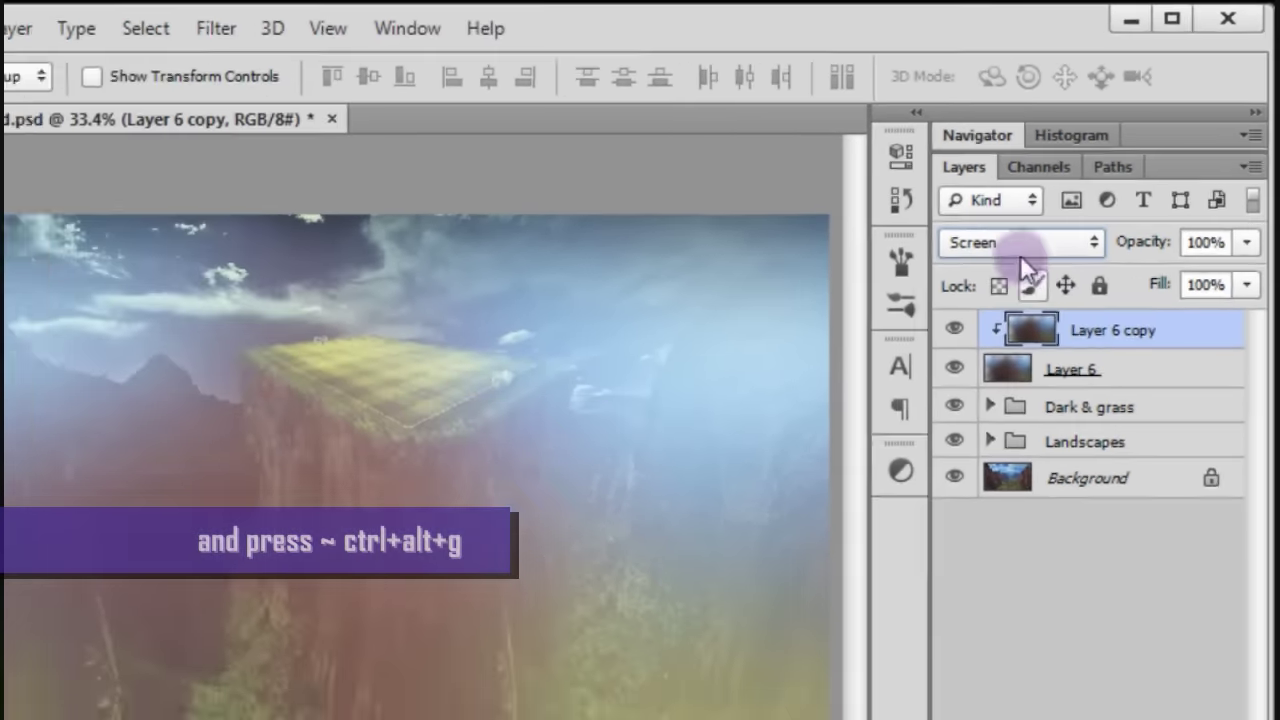
click(1055, 198)
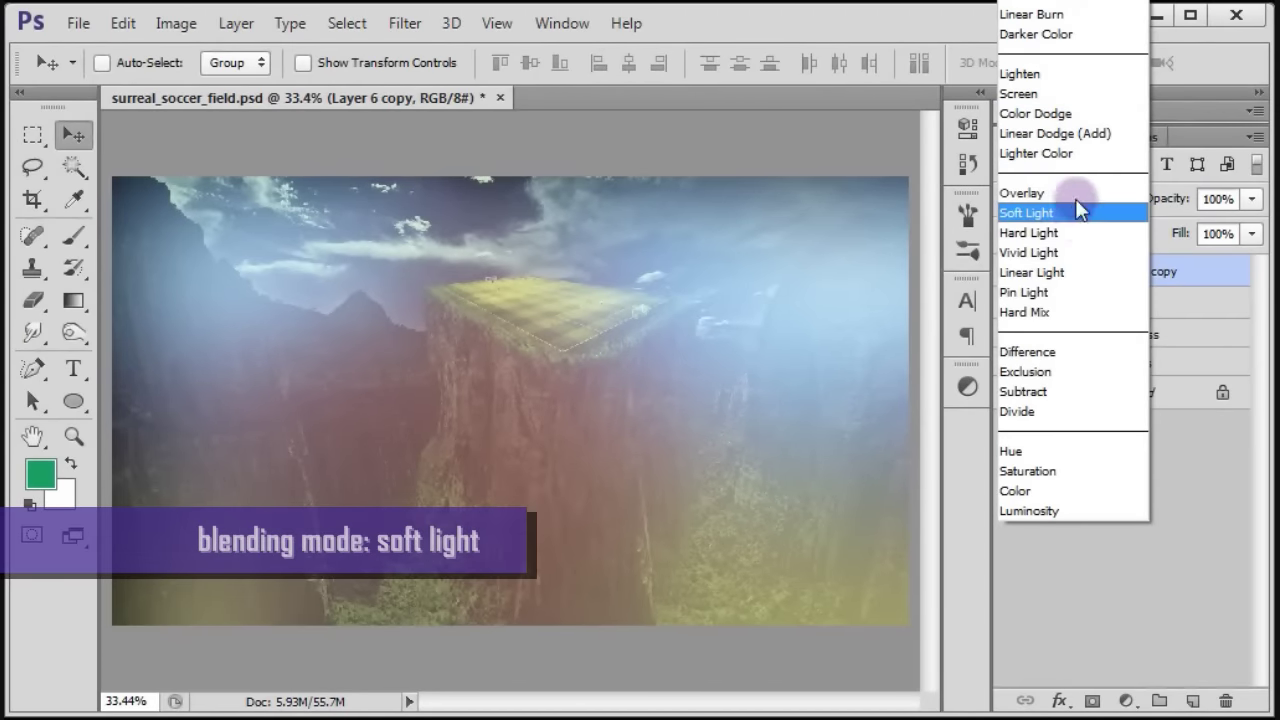
click(1080, 213)
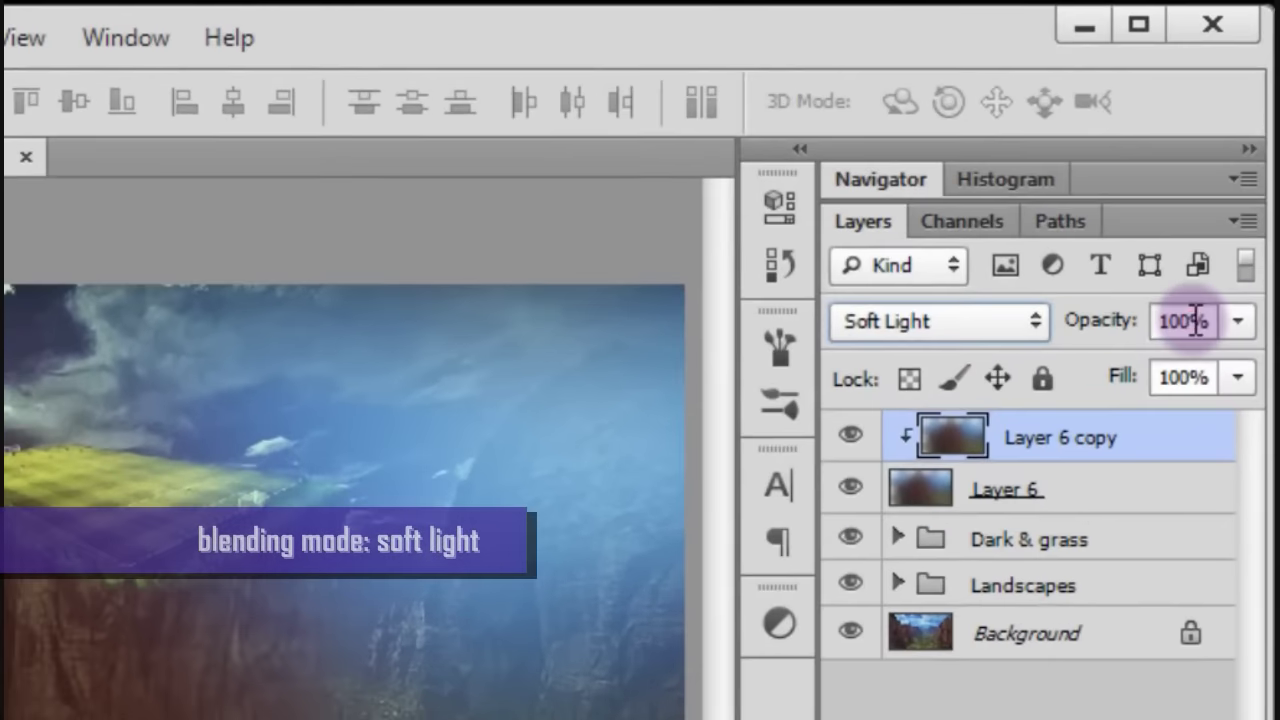
click(1215, 198)
text(70)
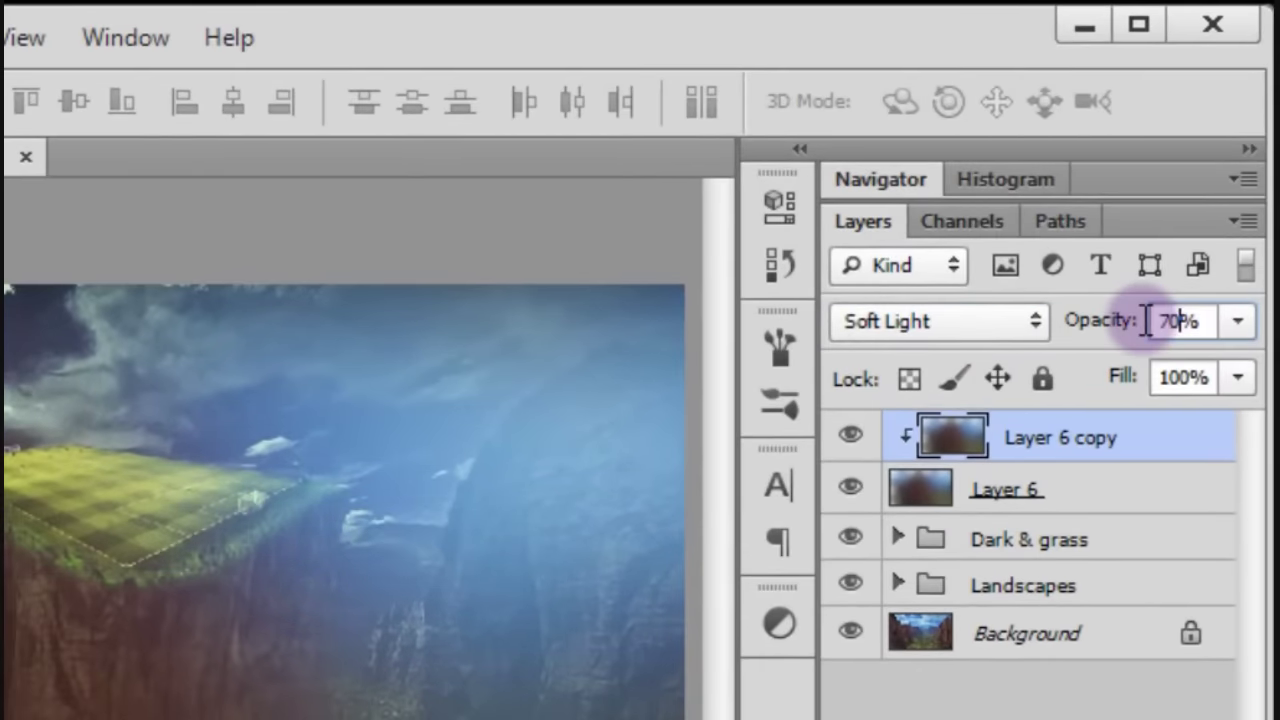
click(1211, 325)
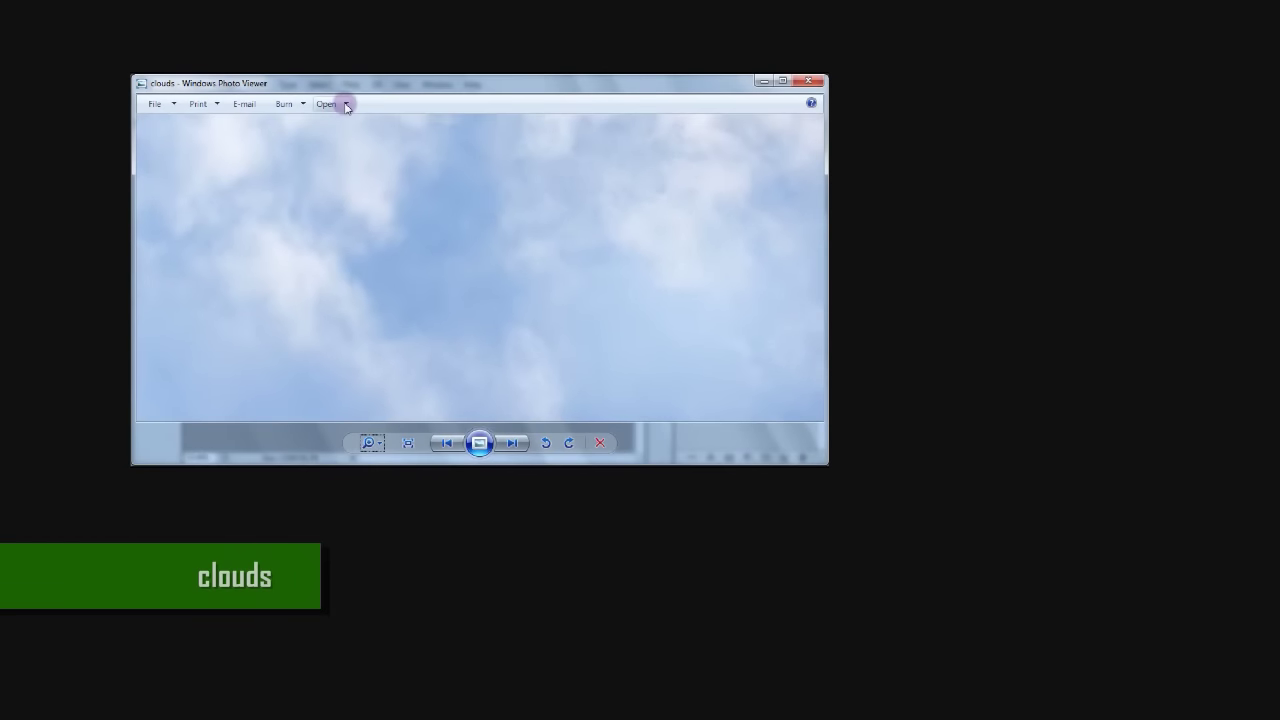
- Bring clouds.jpg into the composite as Layer 7, clip it above Layer 6 copy, then close clouds.jpg
click(345, 104)
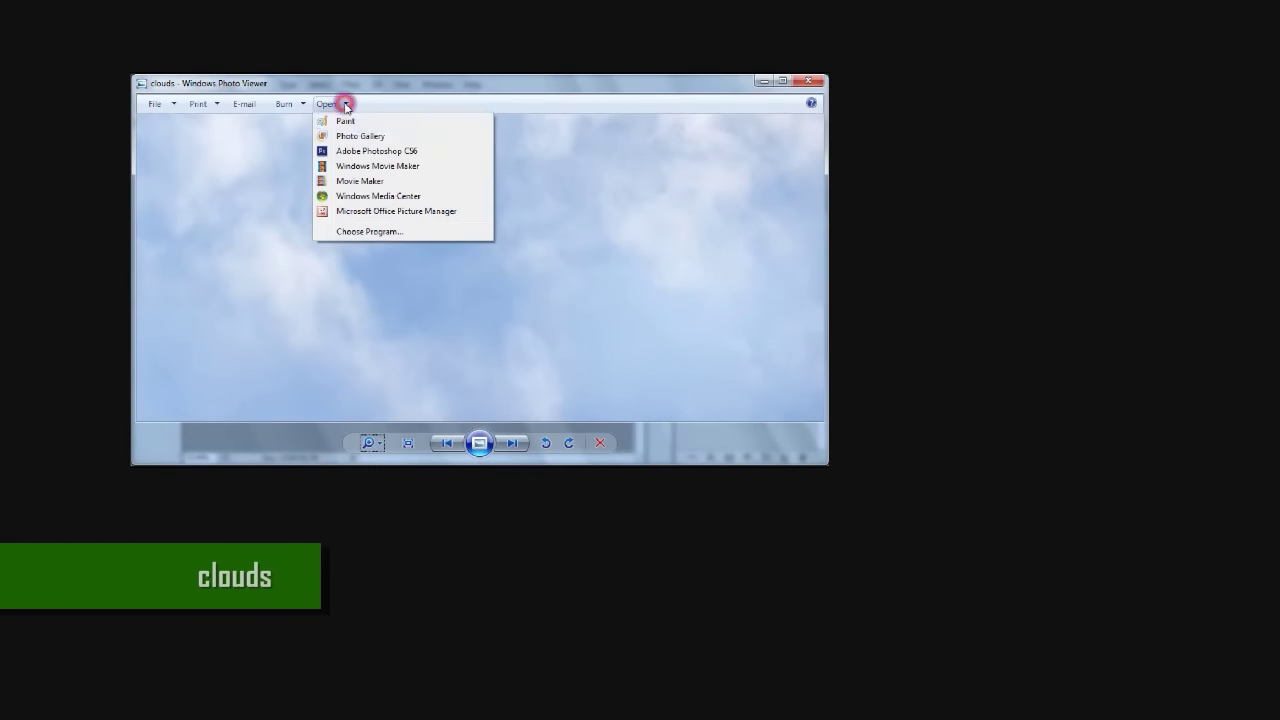
click(378, 151)
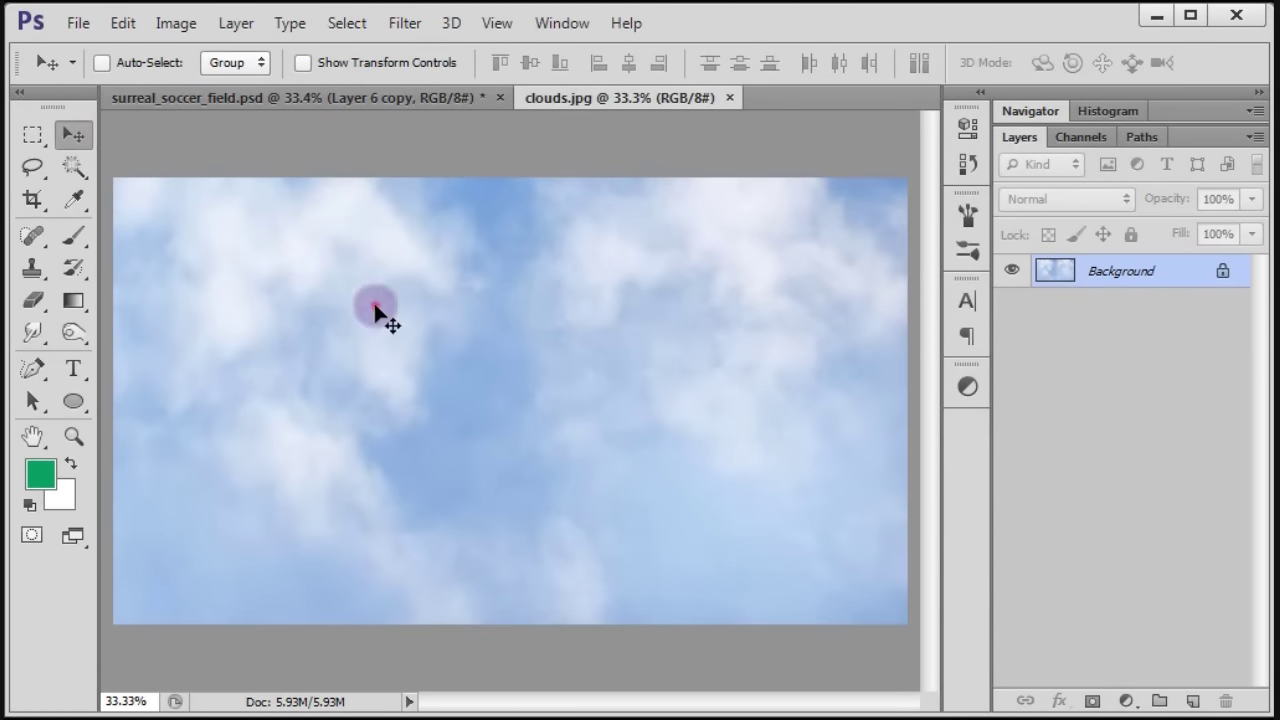
mouse_move(375, 307)
mouse_down()
mouse_move(418, 354)
mouse_move(432, 336)
mouse_up()
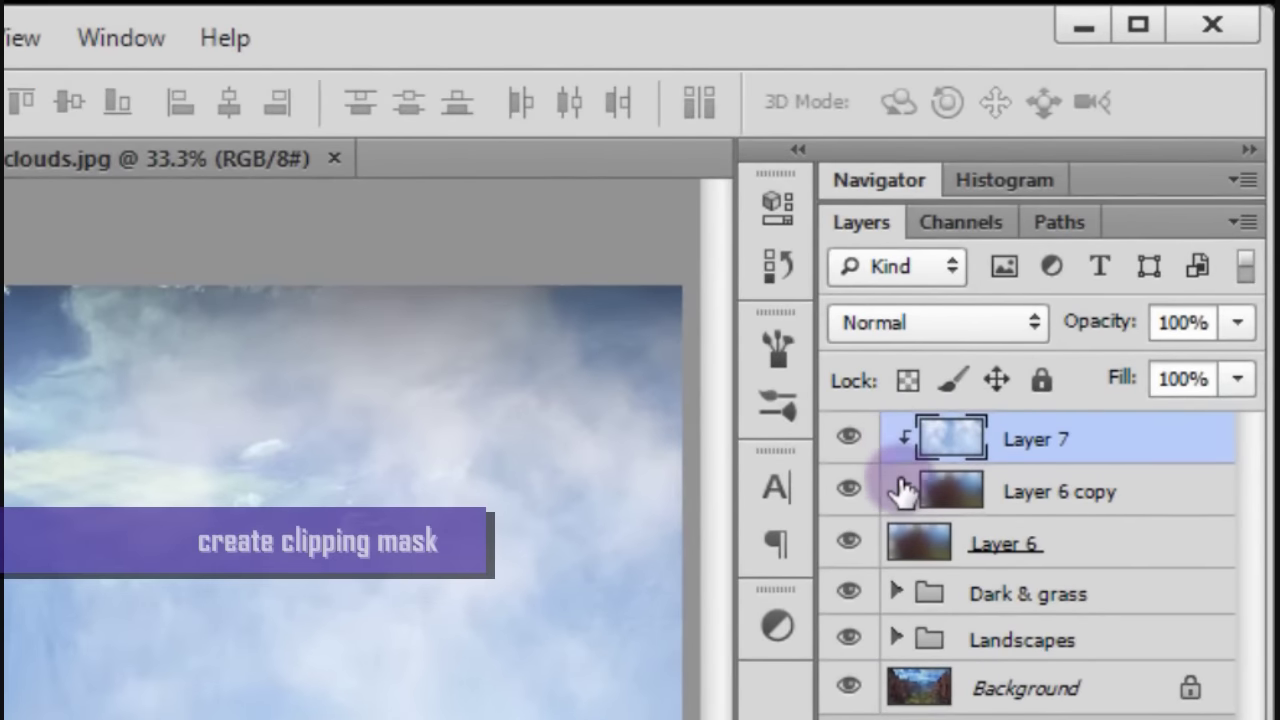
alt+click(908, 512)
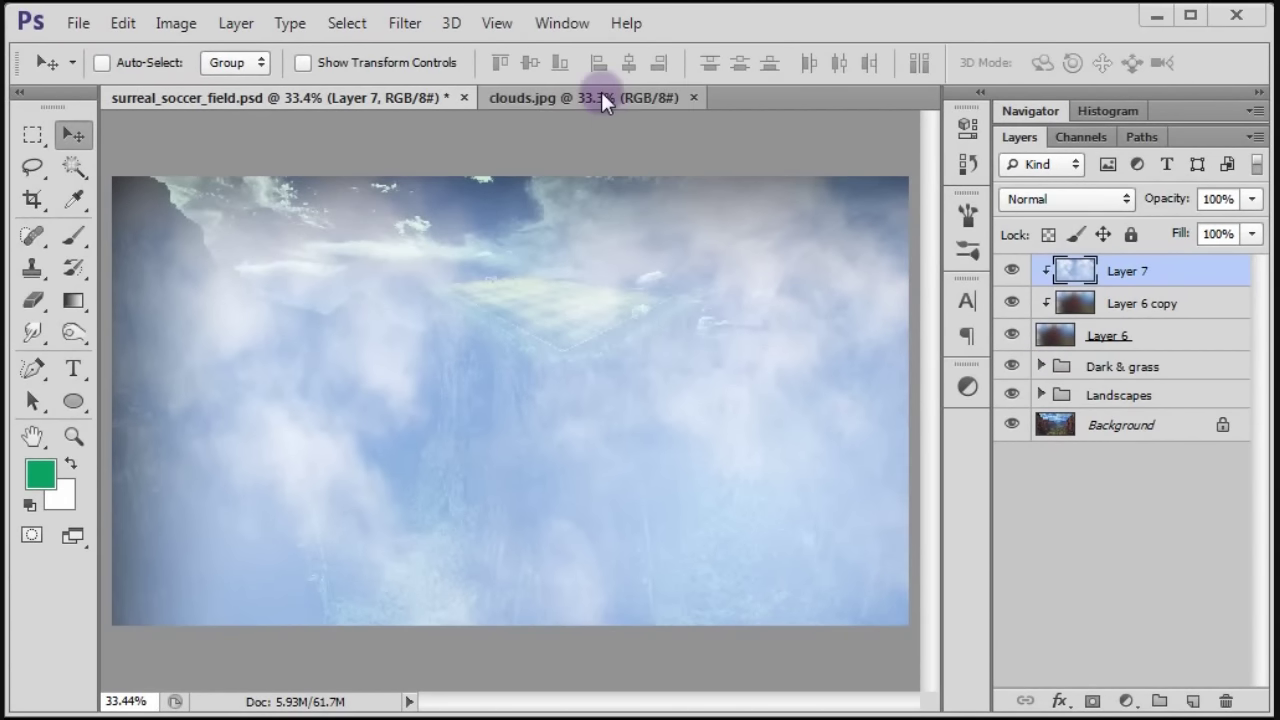
click(601, 94)
click(694, 97)
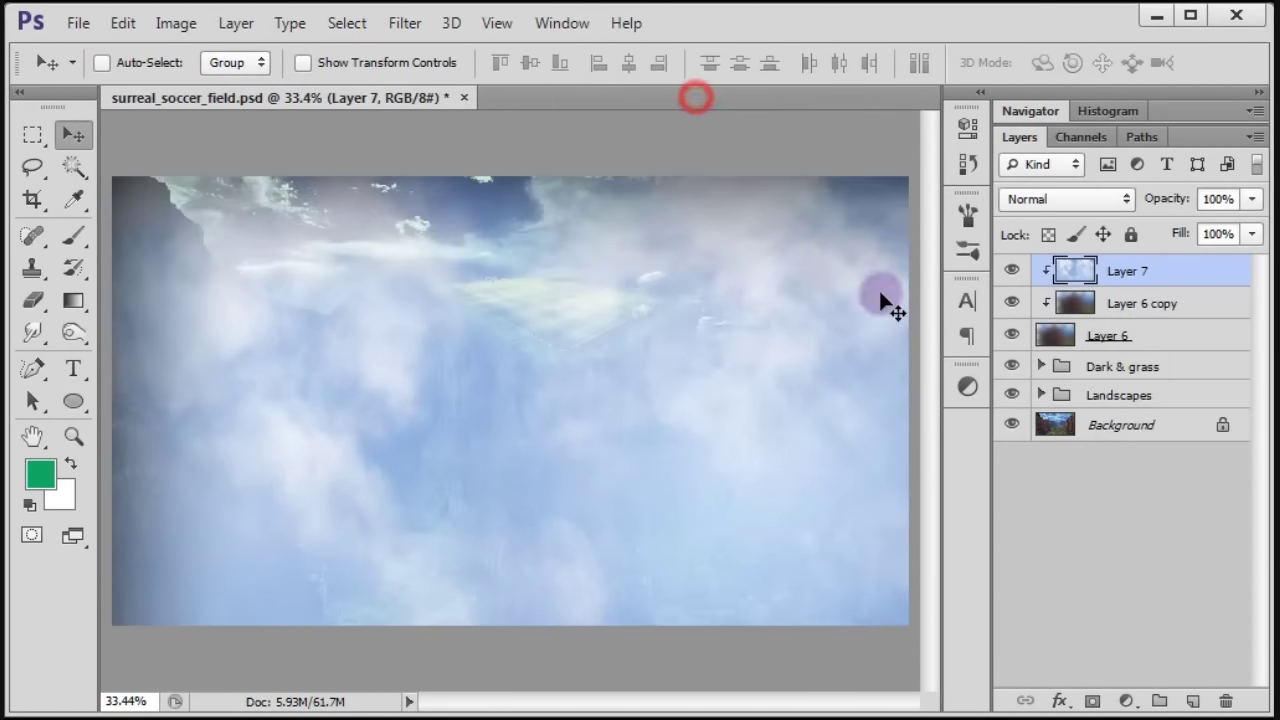
- Add a Levels layer clipped to Layer 7 with the black input set to 75
click(1127, 702)
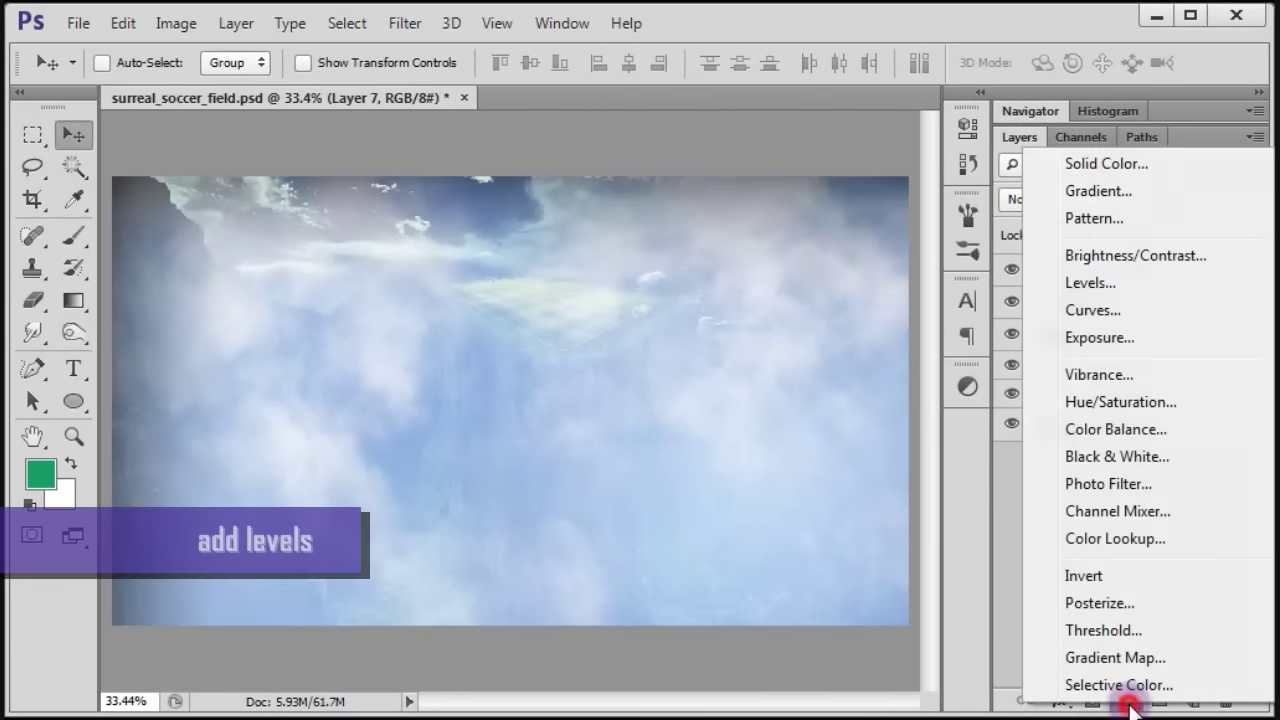
click(1113, 288)
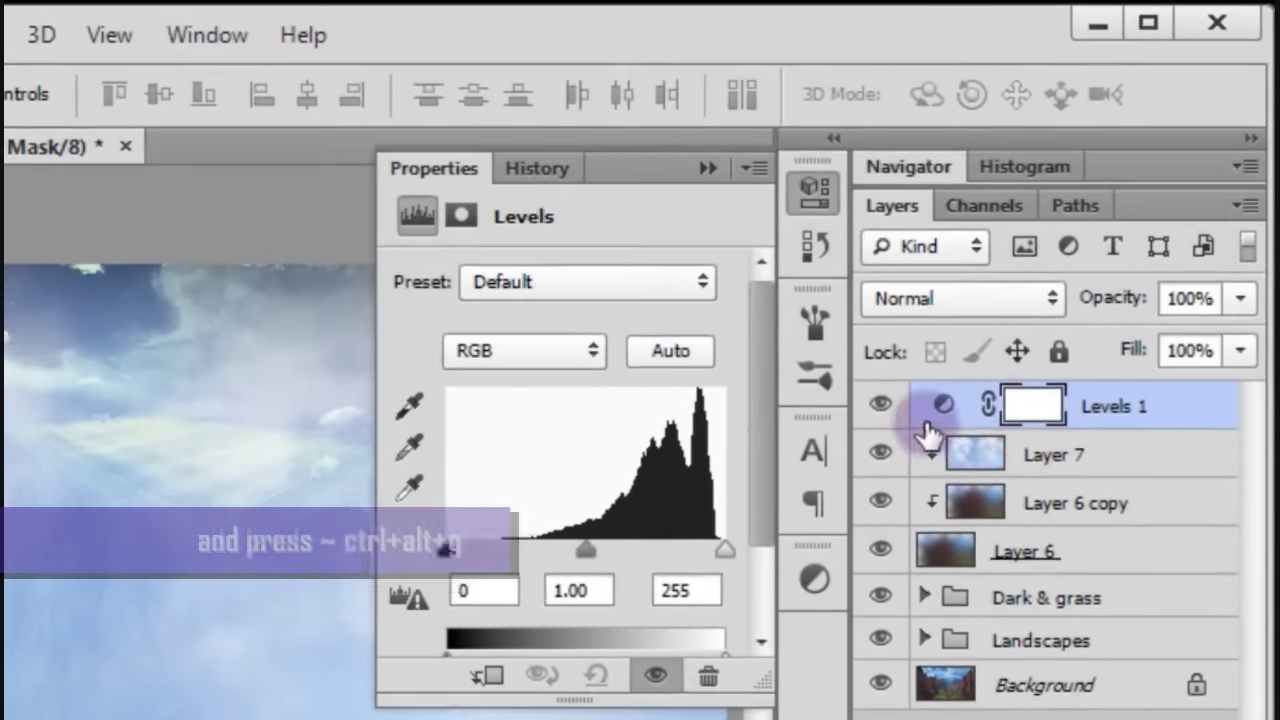
key(ctrl+alt+g)
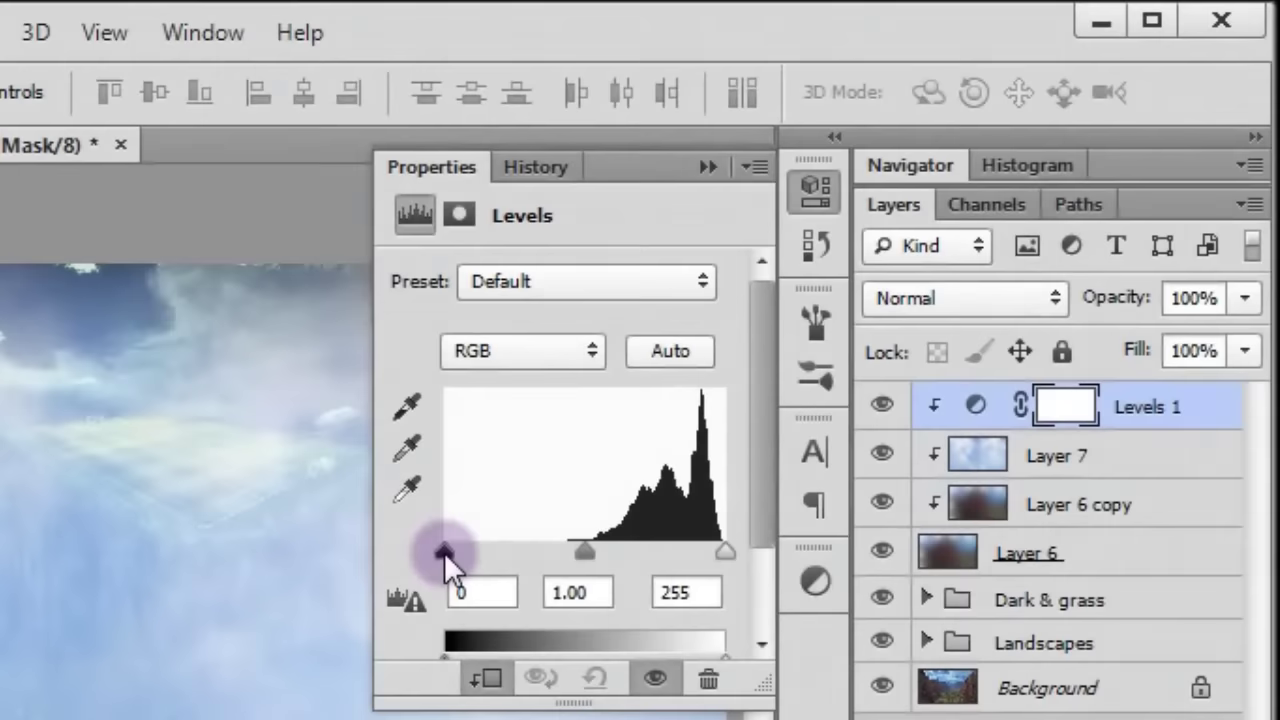
drag(722, 367, 750, 367)
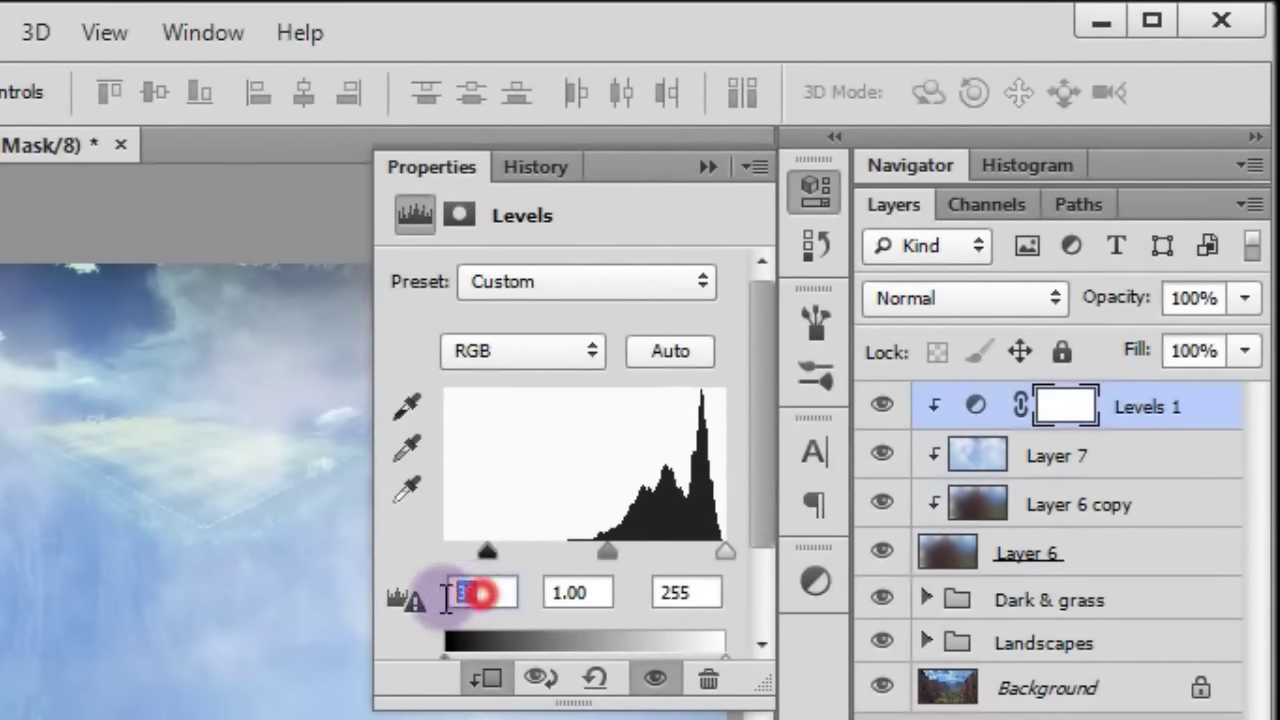
text(5)
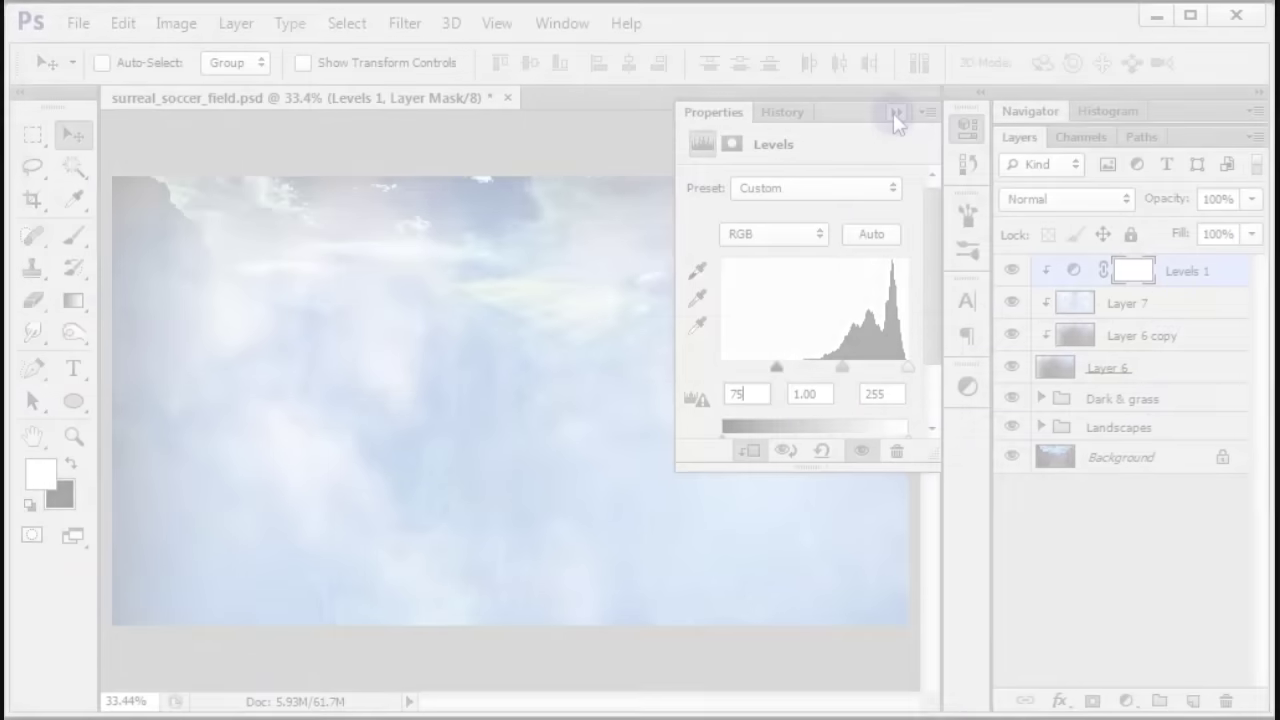
click(893, 113)
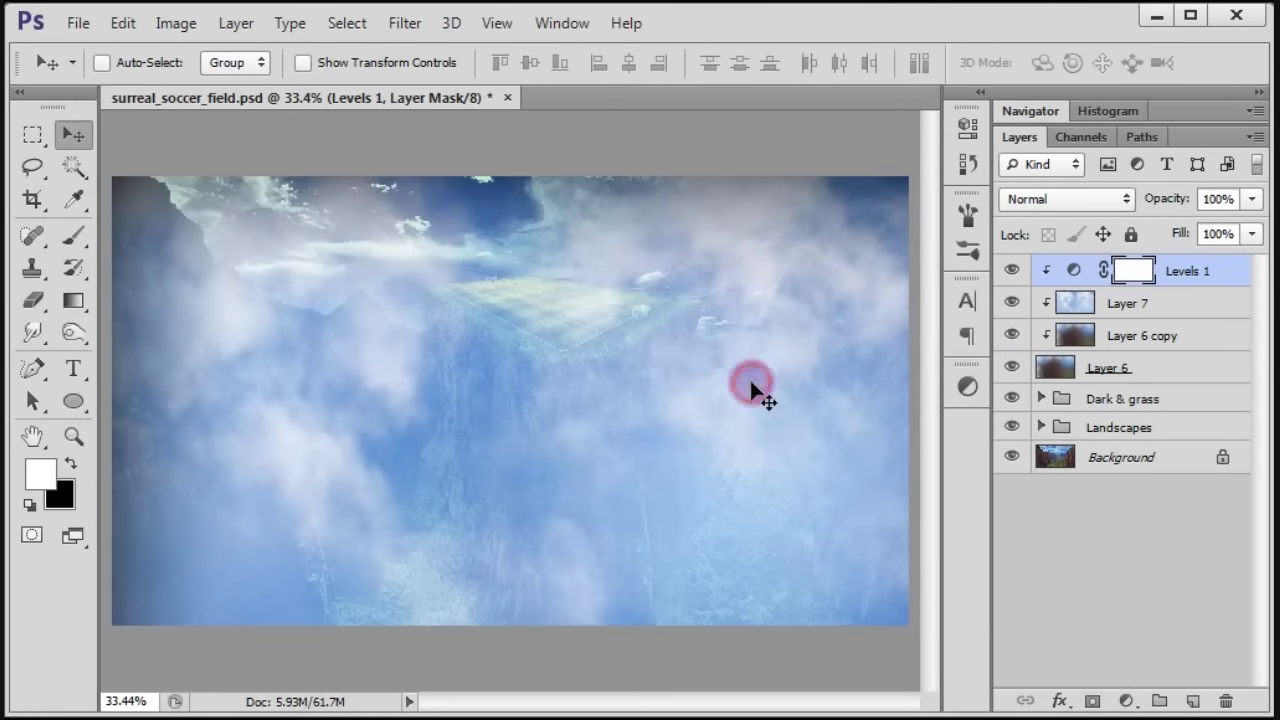
- Add a Gradient Map using Cyan-Selenium from the Photographic Toning presets
click(1133, 702)
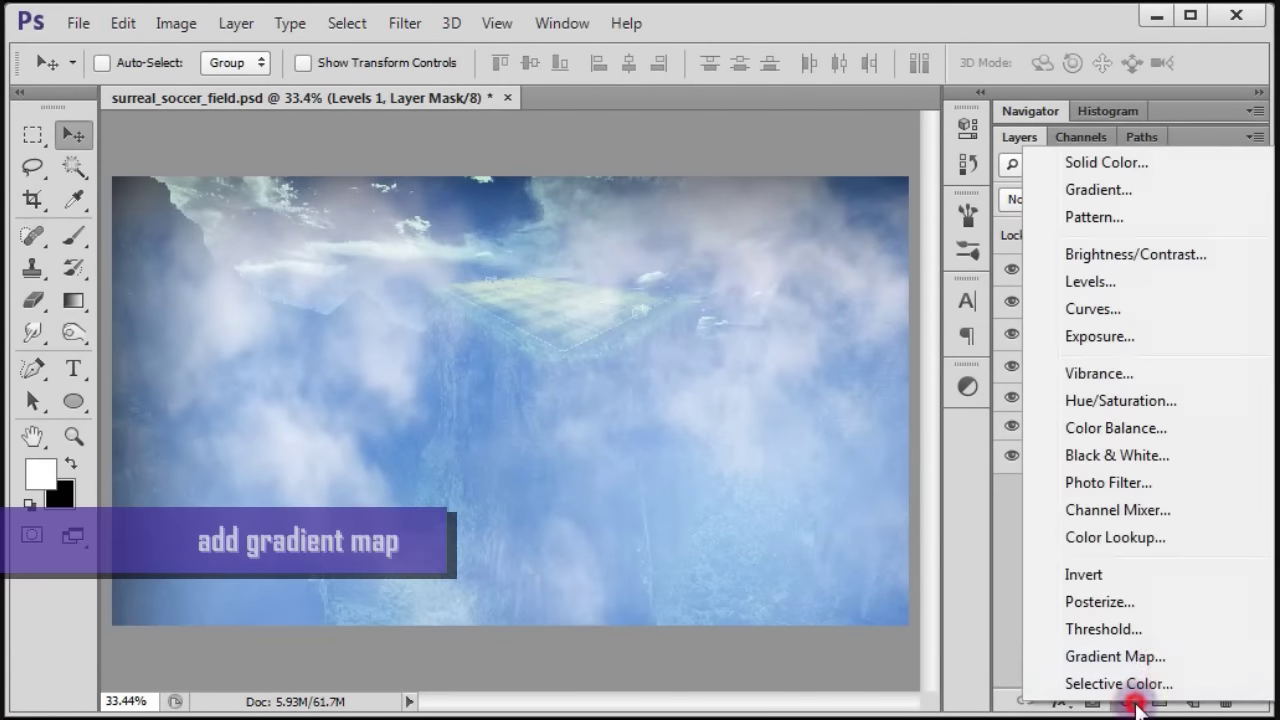
click(1110, 656)
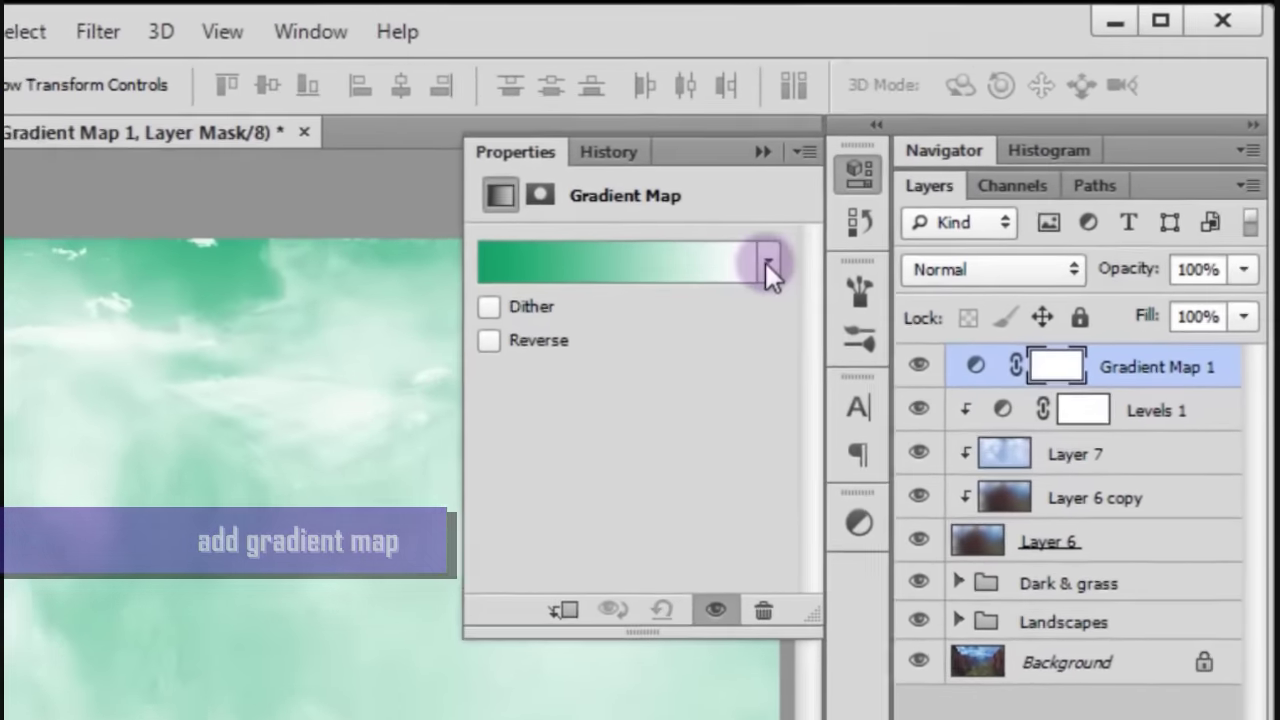
click(901, 191)
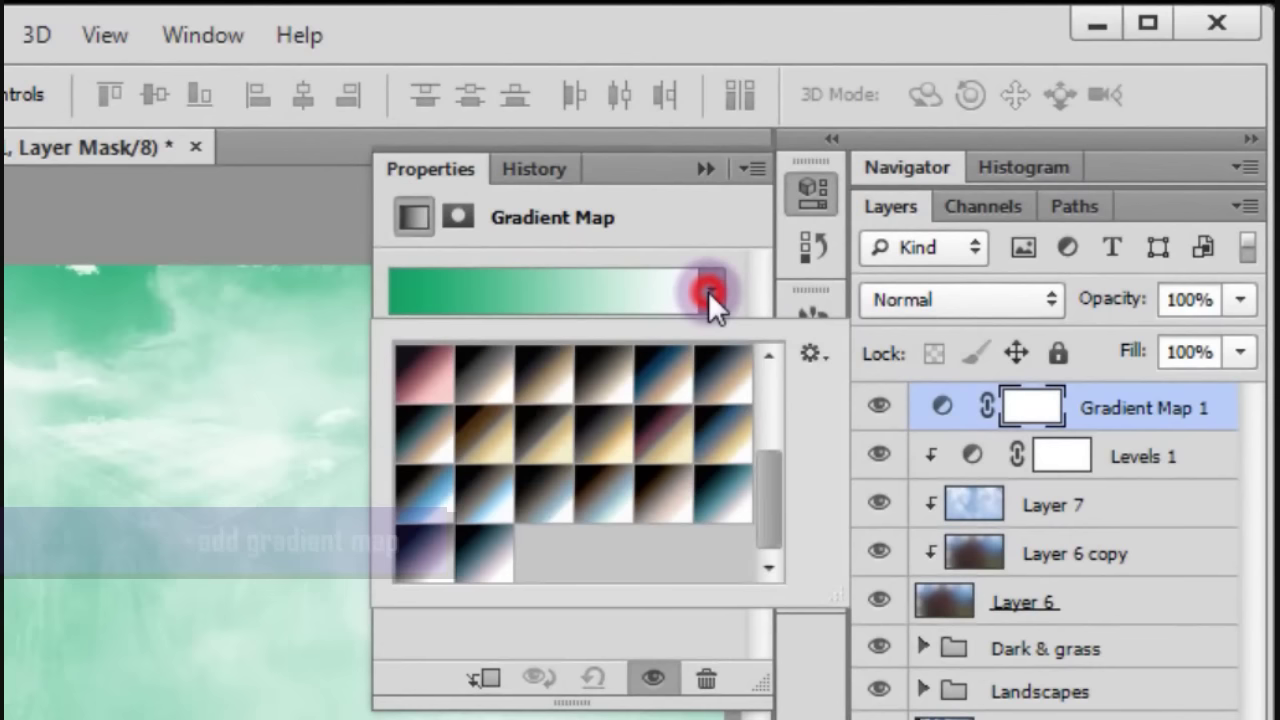
click(818, 354)
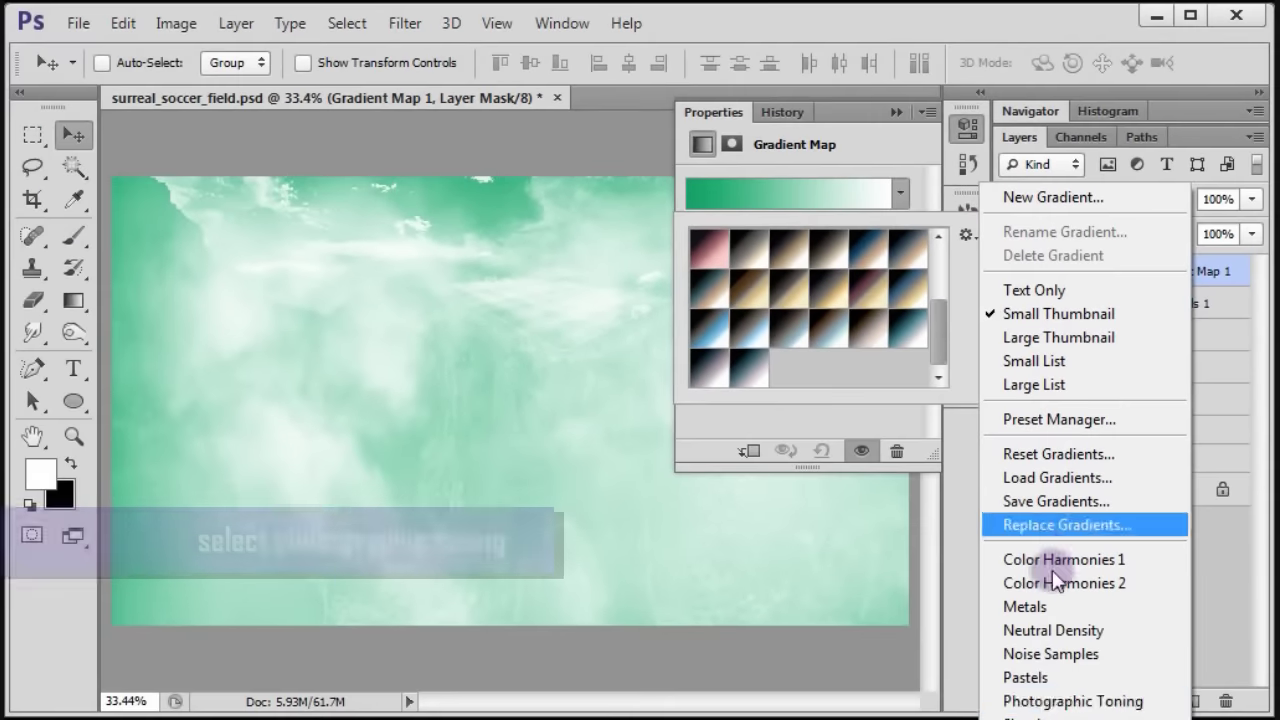
click(1119, 702)
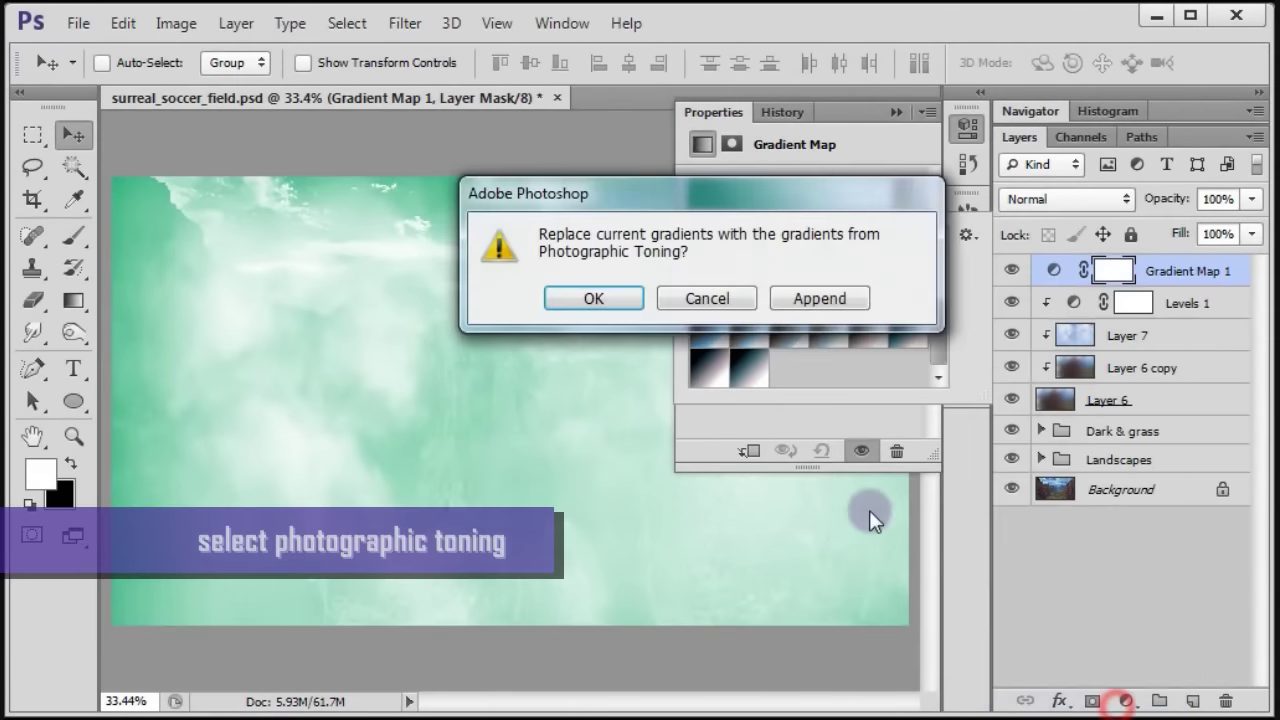
click(612, 299)
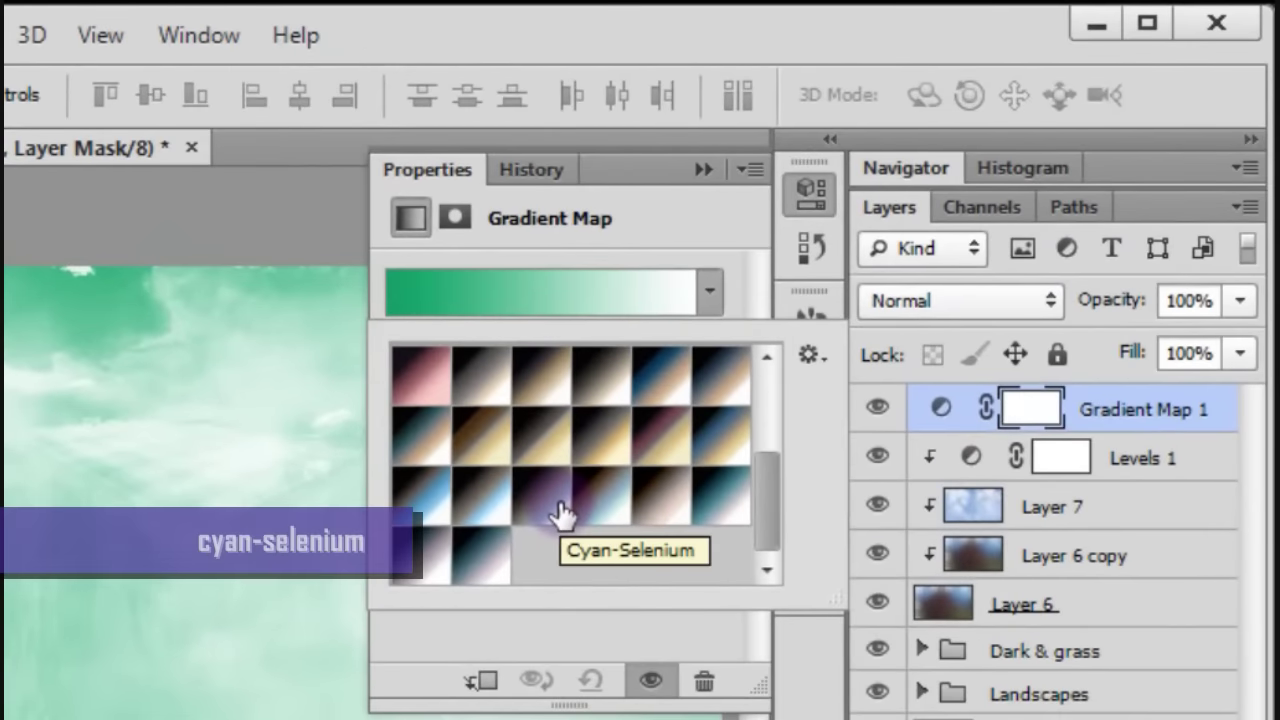
click(560, 510)
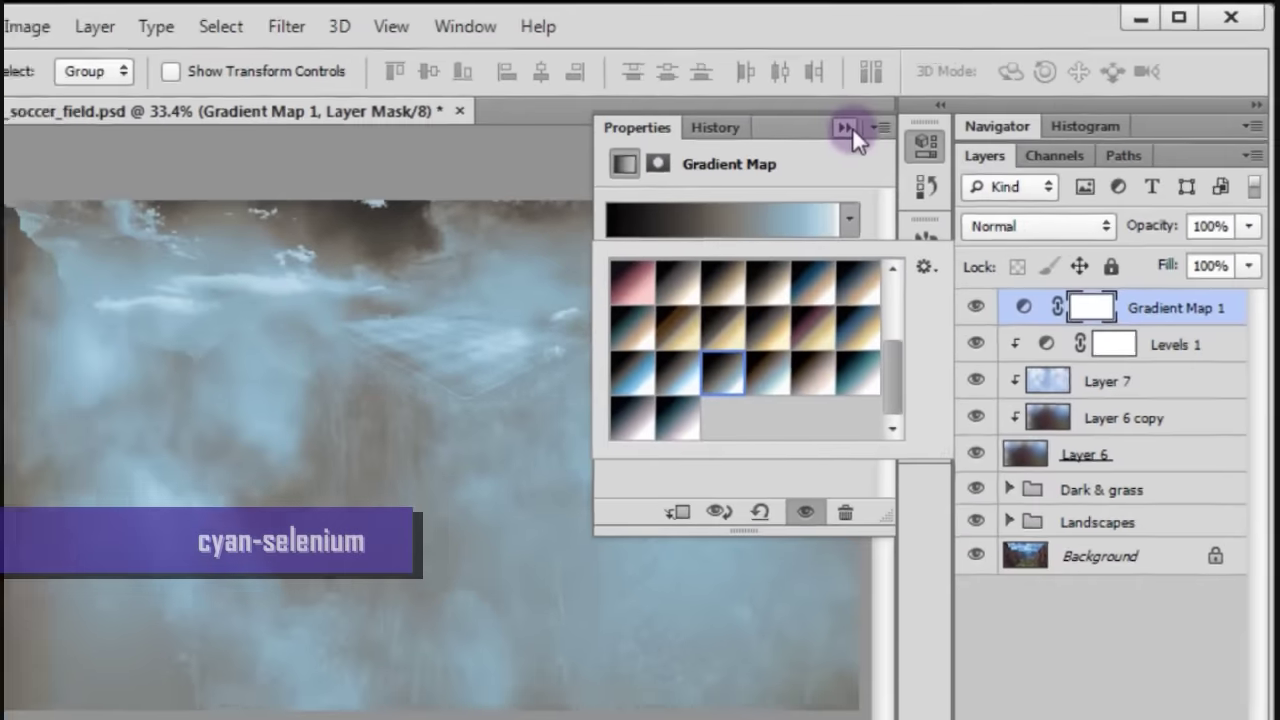
click(748, 156)
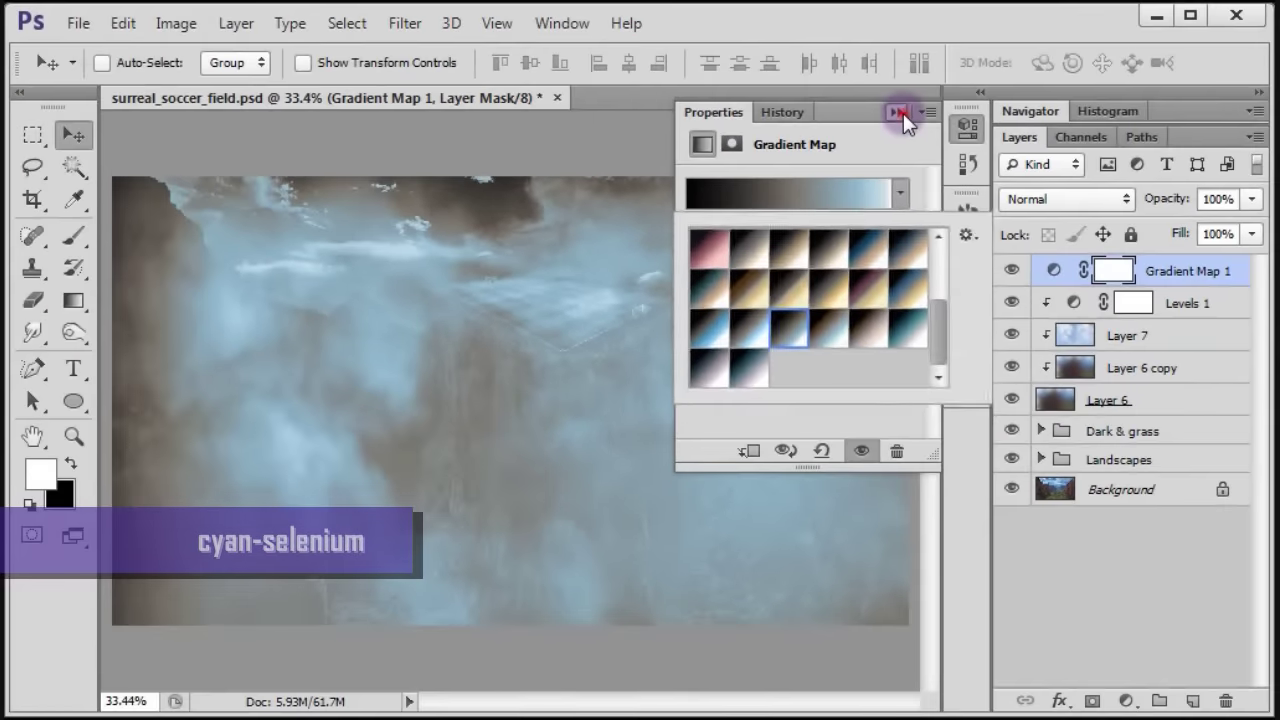
- Set Gradient Map 1 to Soft Light blending and clip it above Levels 1
click(1028, 199)
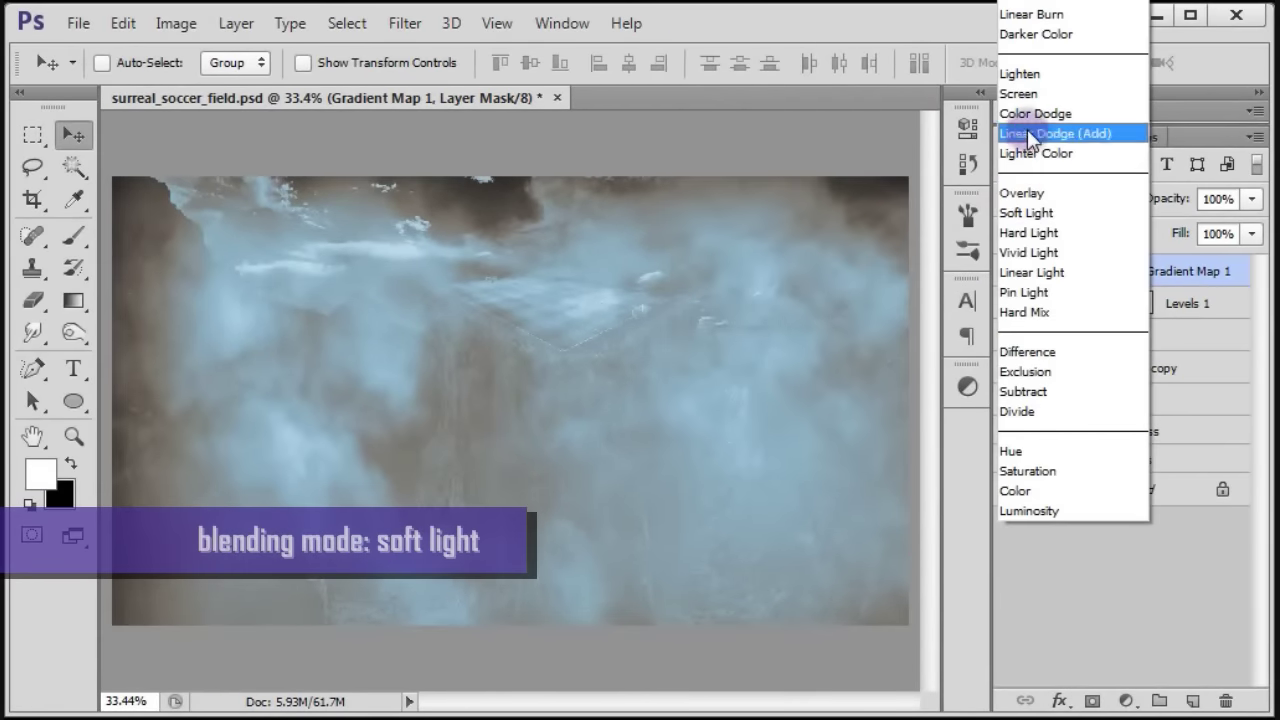
click(1036, 216)
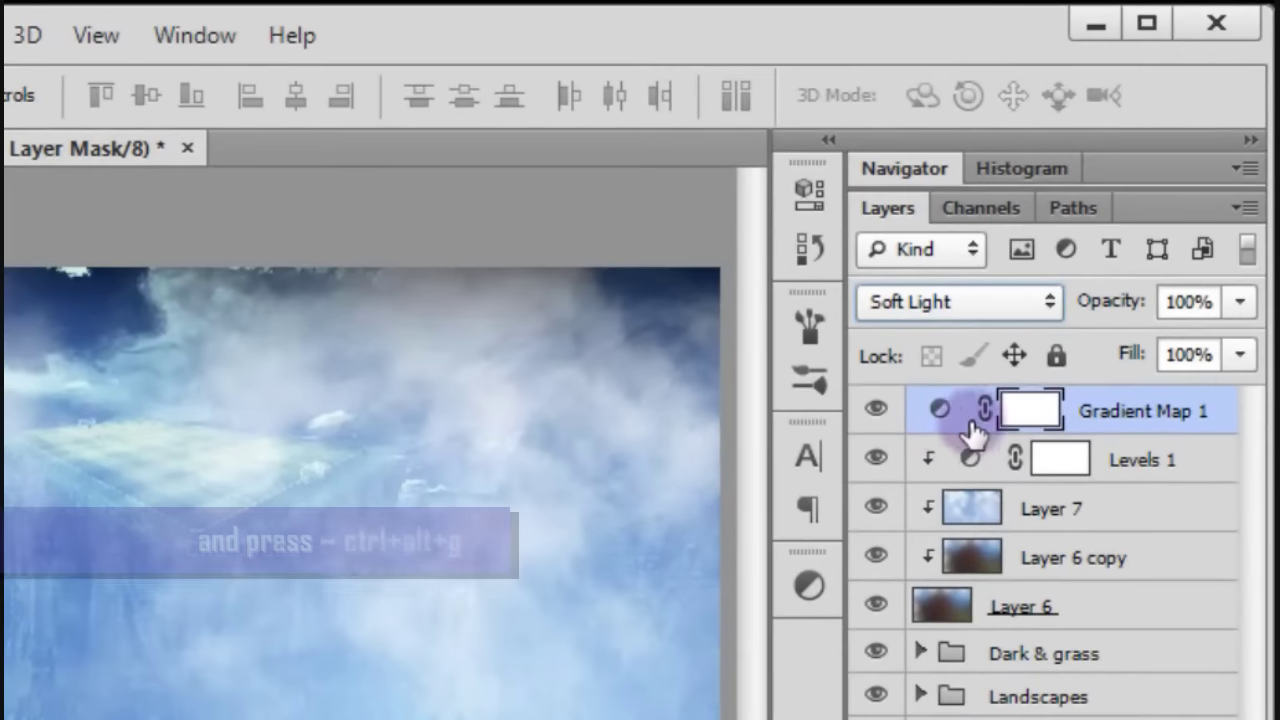
key(ctrl+alt+g)
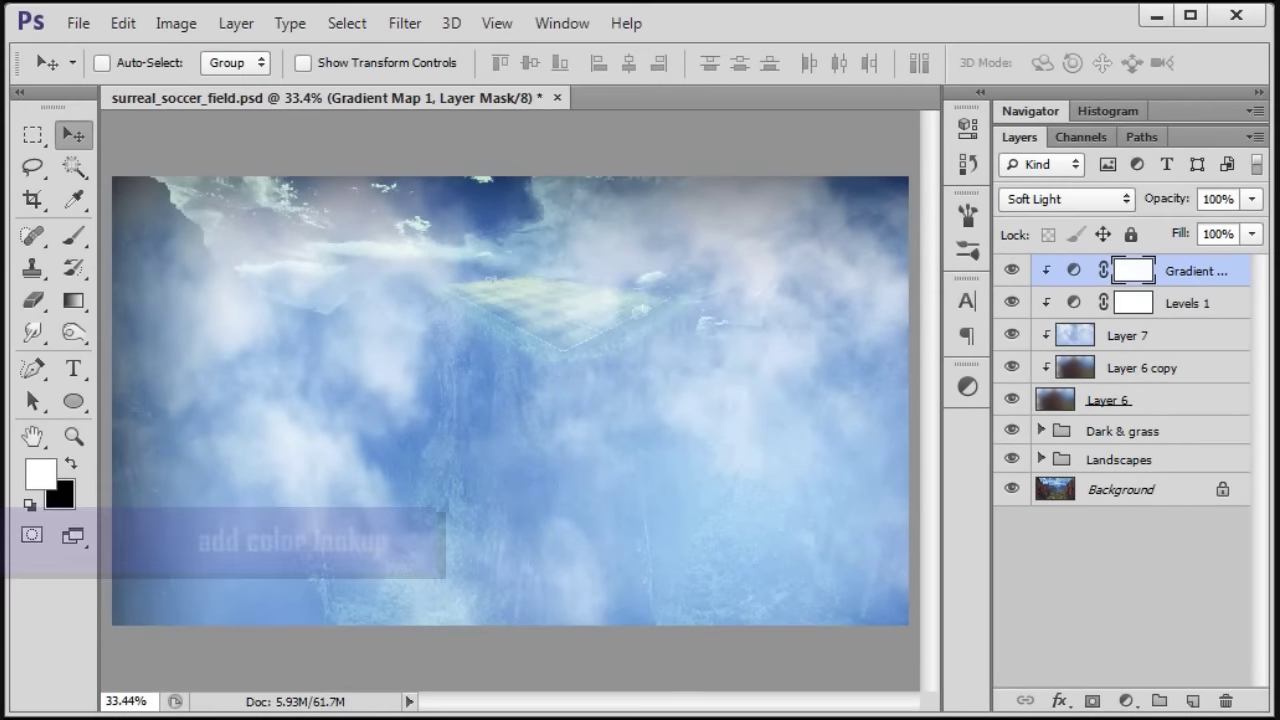
- Add Color Lookup 1 with TensionGreen.3DL, blended Multiply and clipped above the Gradient Map
click(1126, 701)
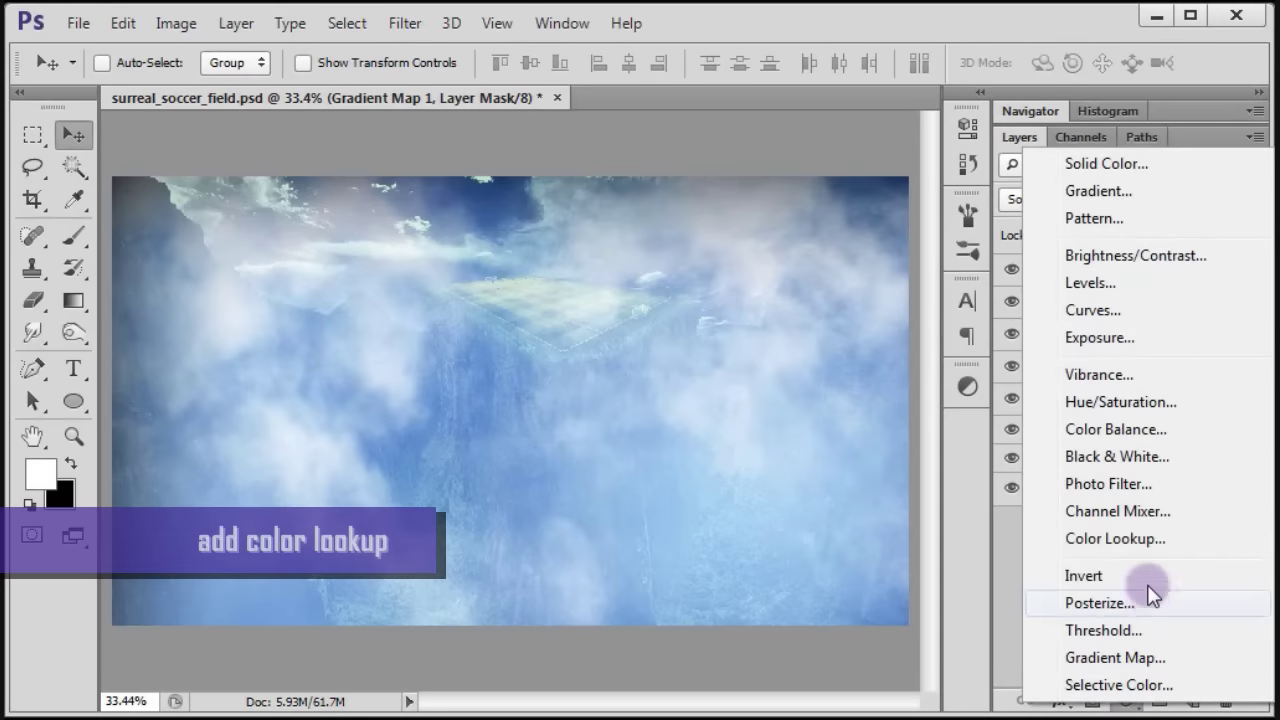
click(1148, 540)
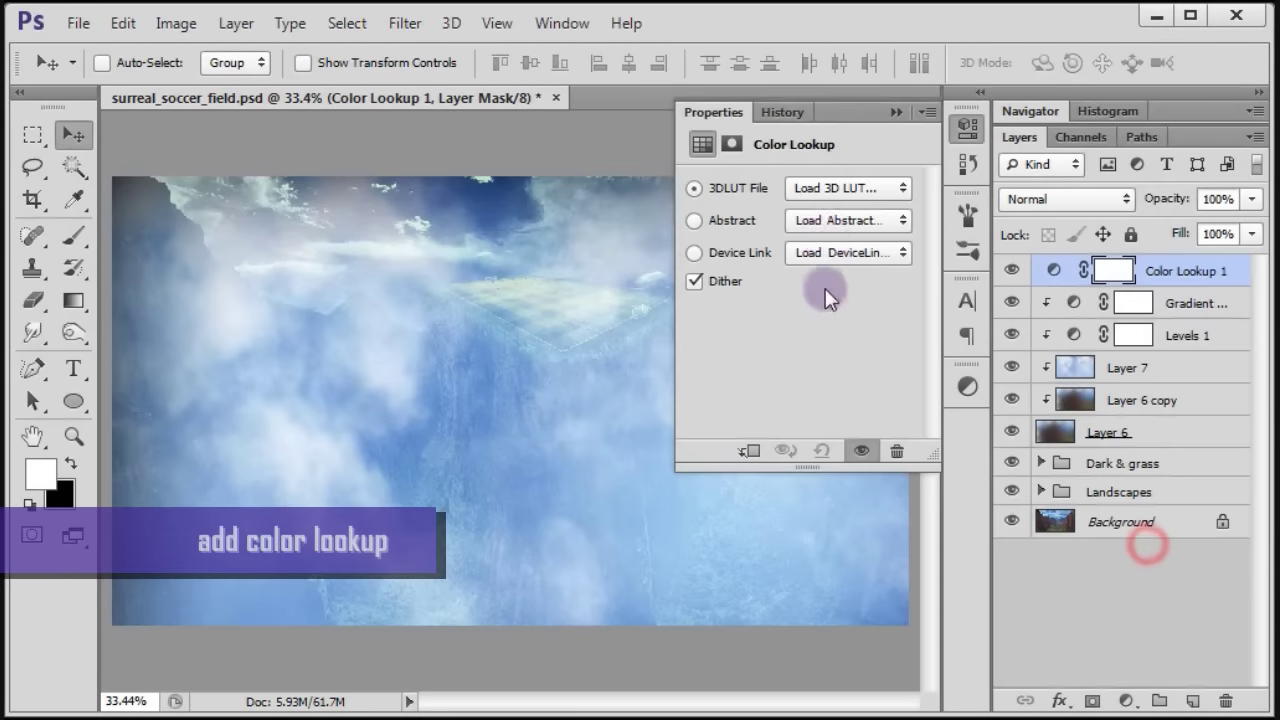
click(836, 191)
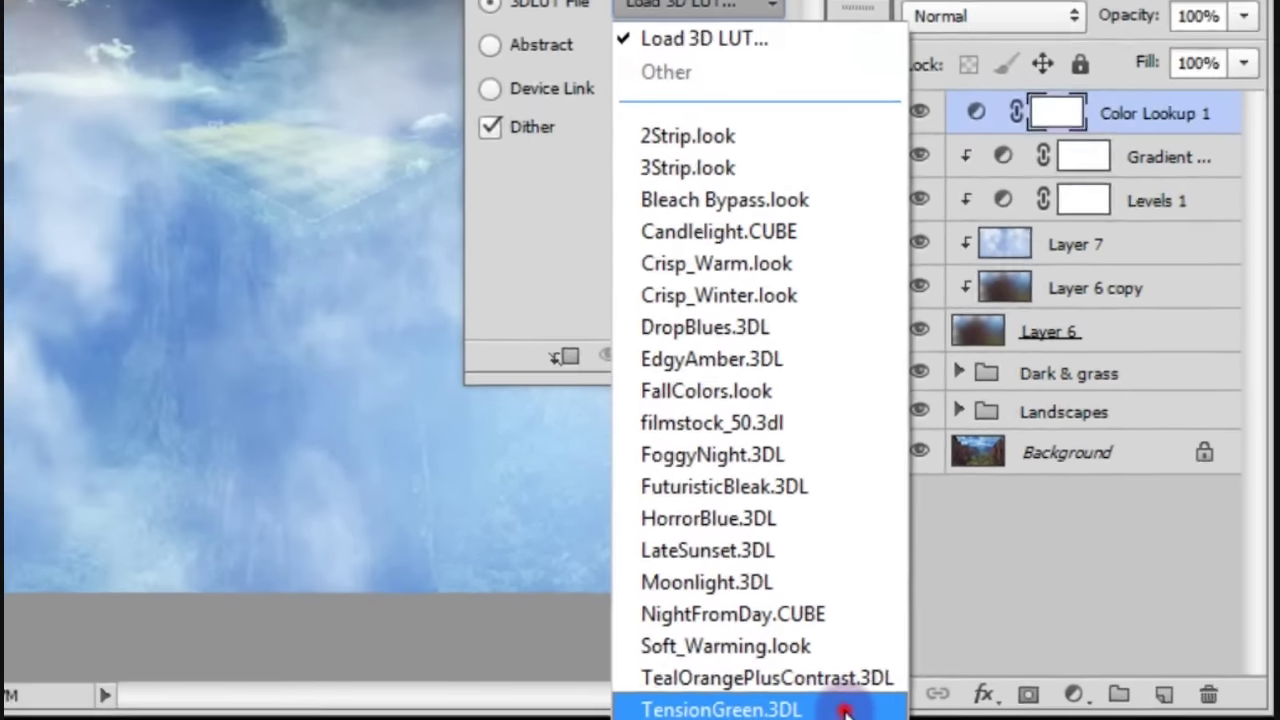
click(748, 712)
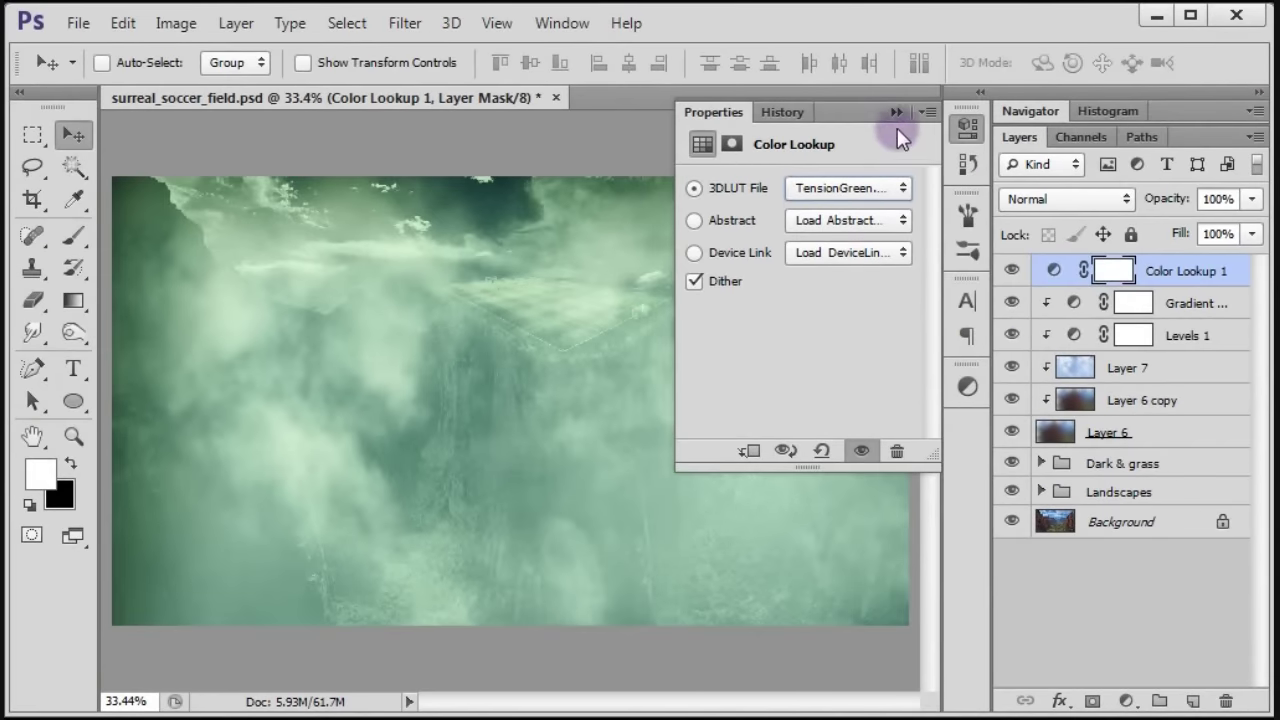
click(897, 112)
click(1035, 197)
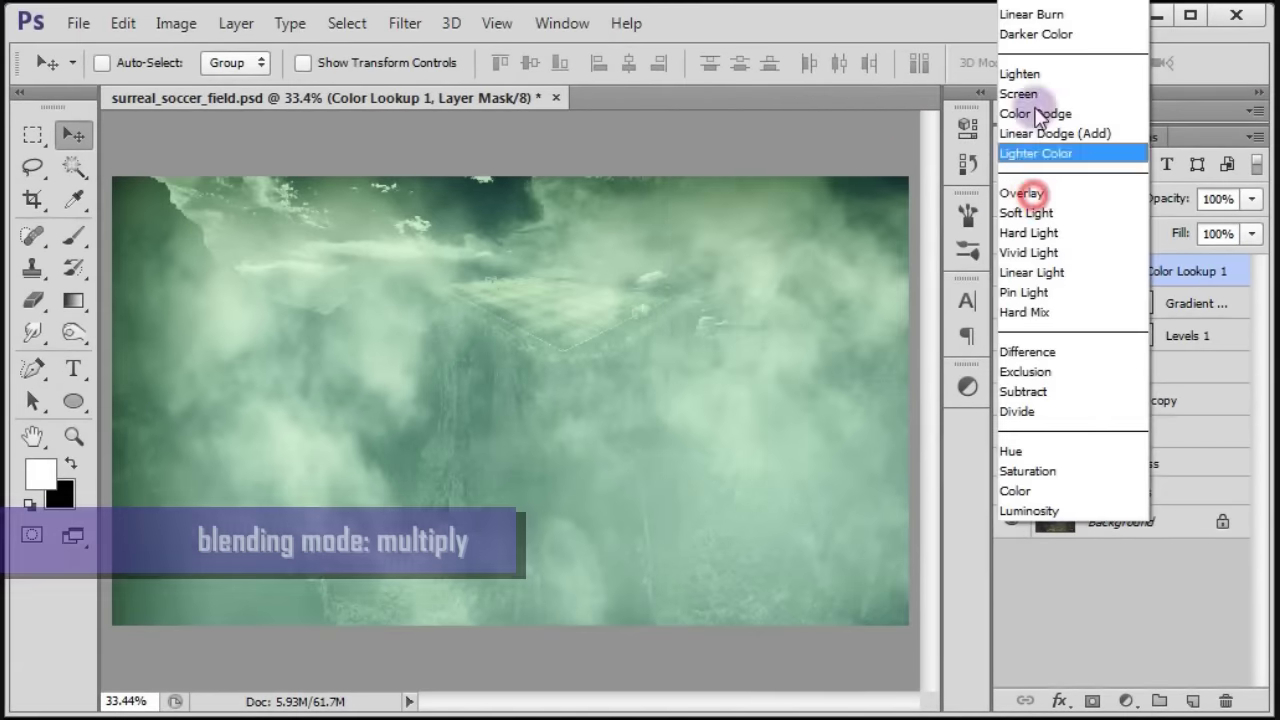
click(1035, 2)
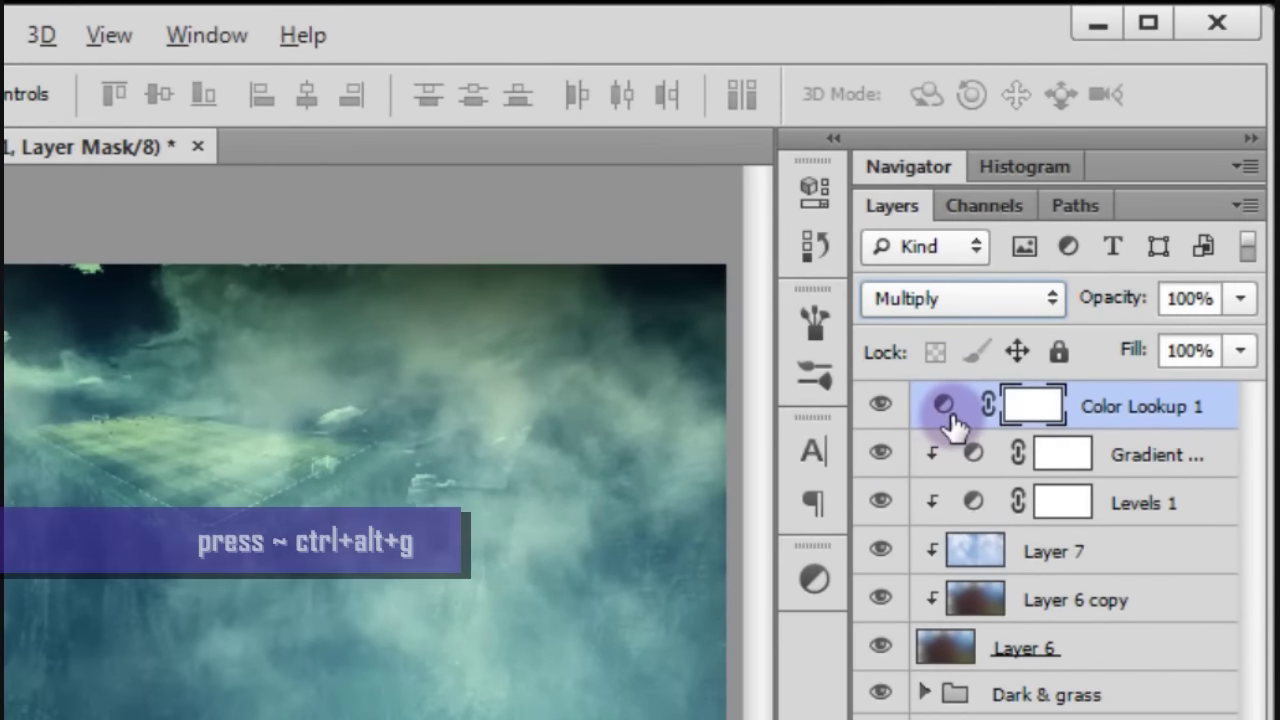
key(ctrl+alt+g)
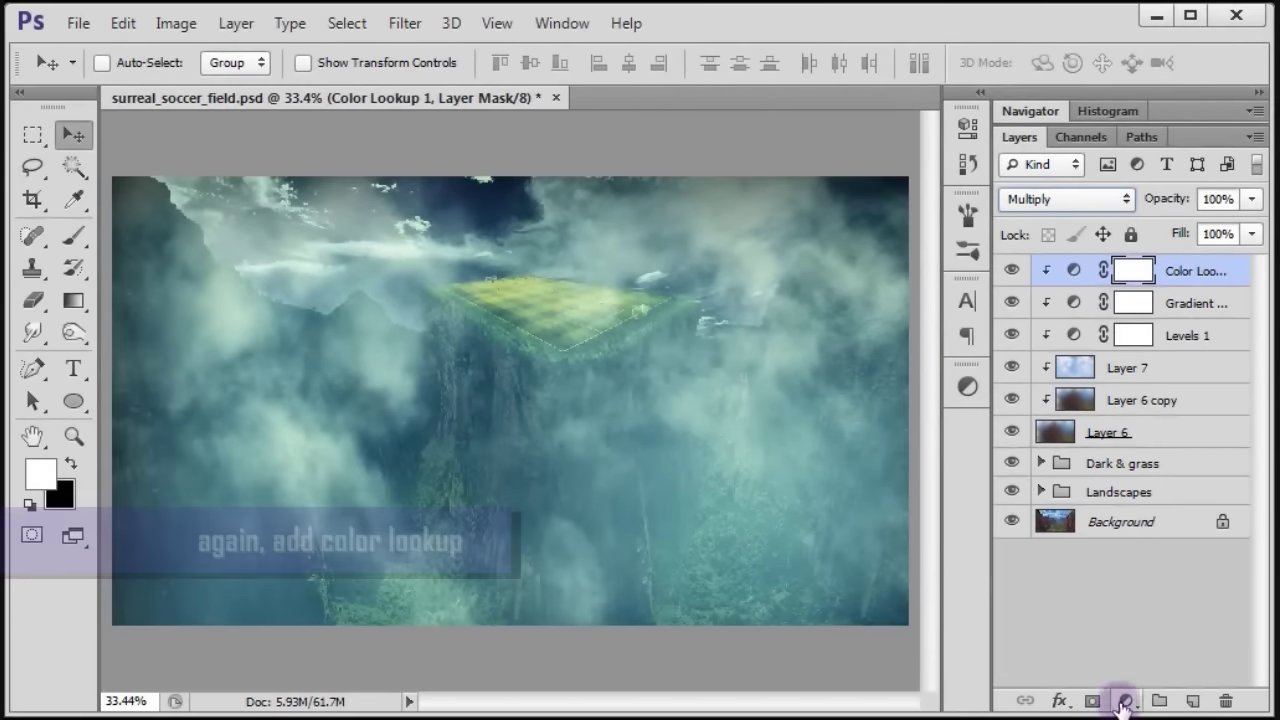
- Add Color Lookup 2 with TealOrangePlusContrast.3DL, blended Darken and clipped to the layers below
click(1125, 701)
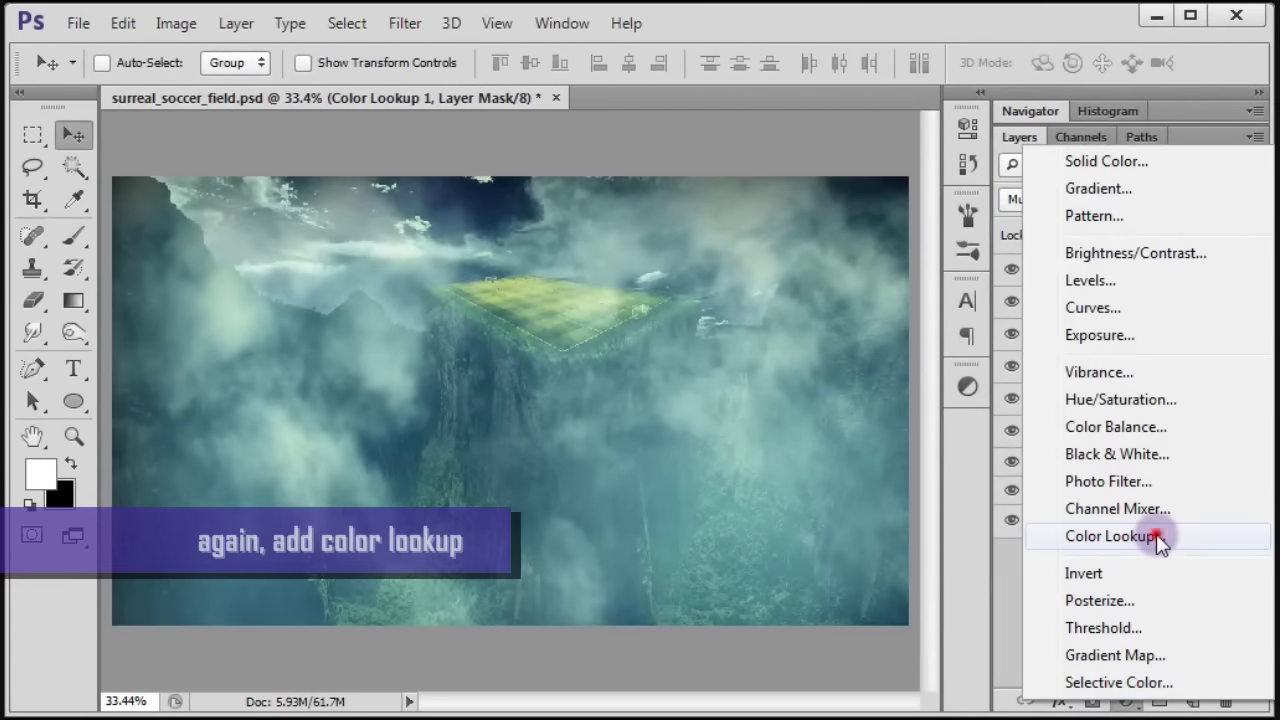
click(1115, 536)
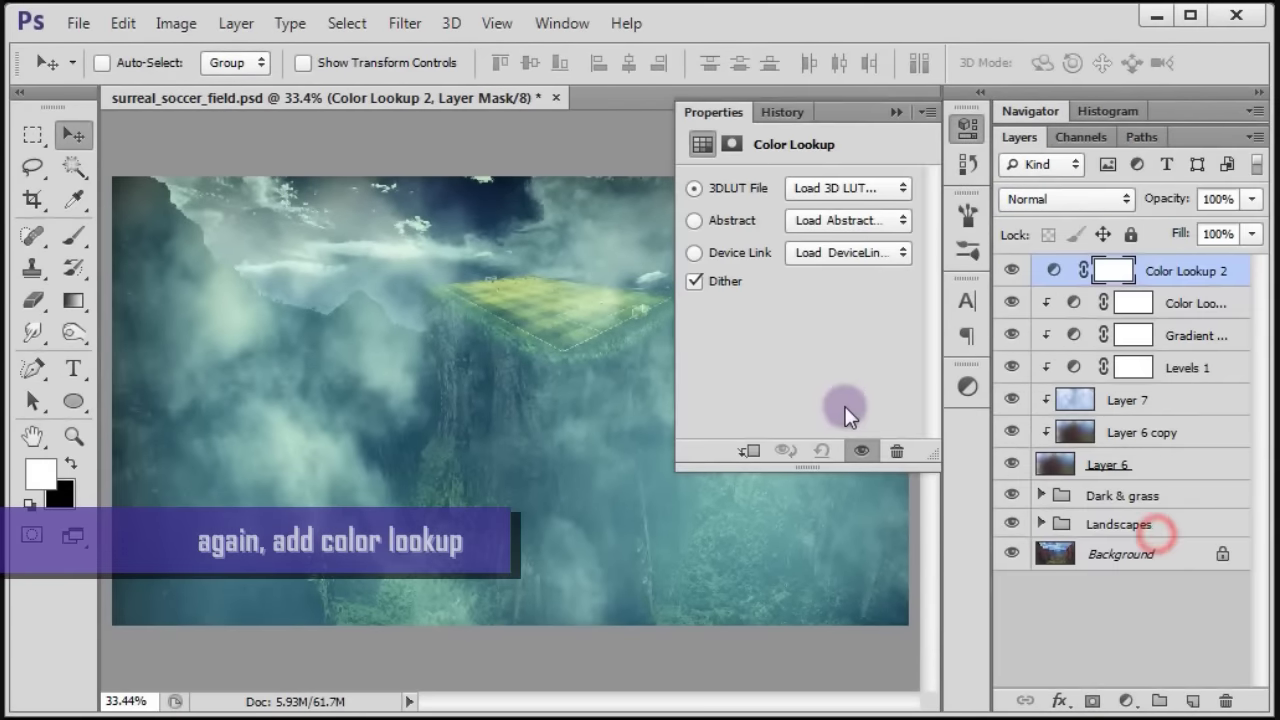
click(855, 190)
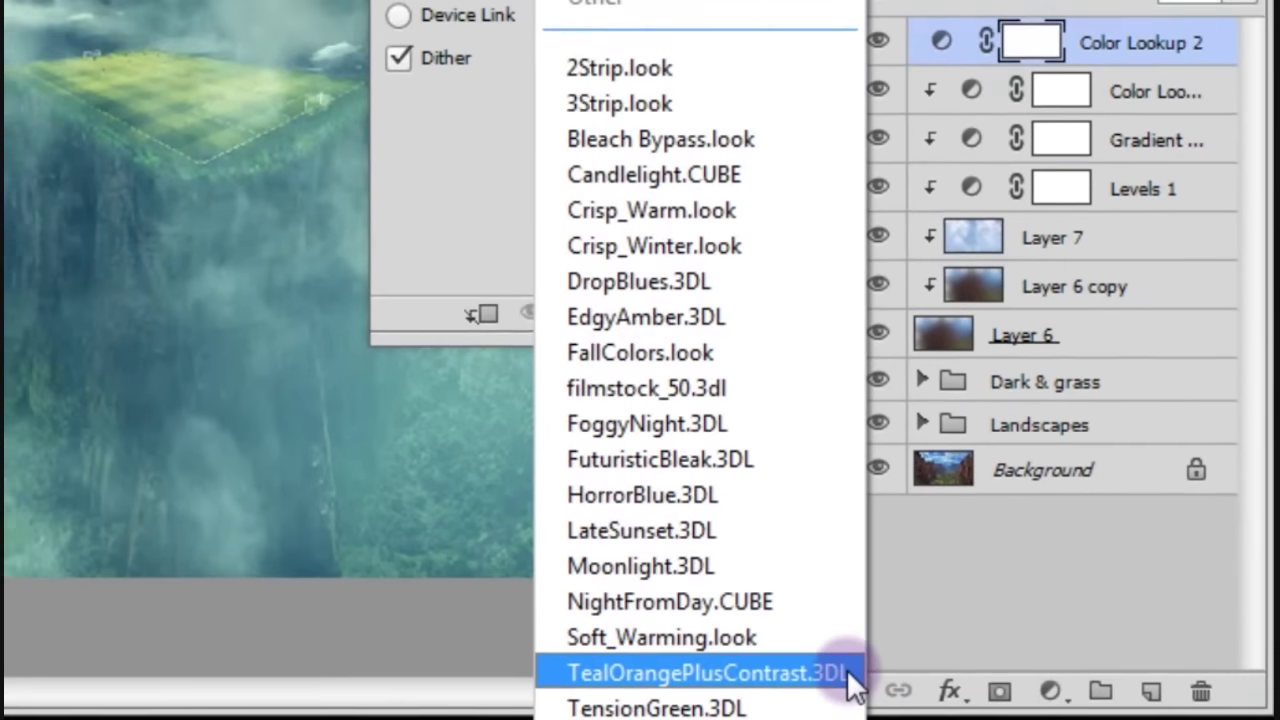
click(825, 670)
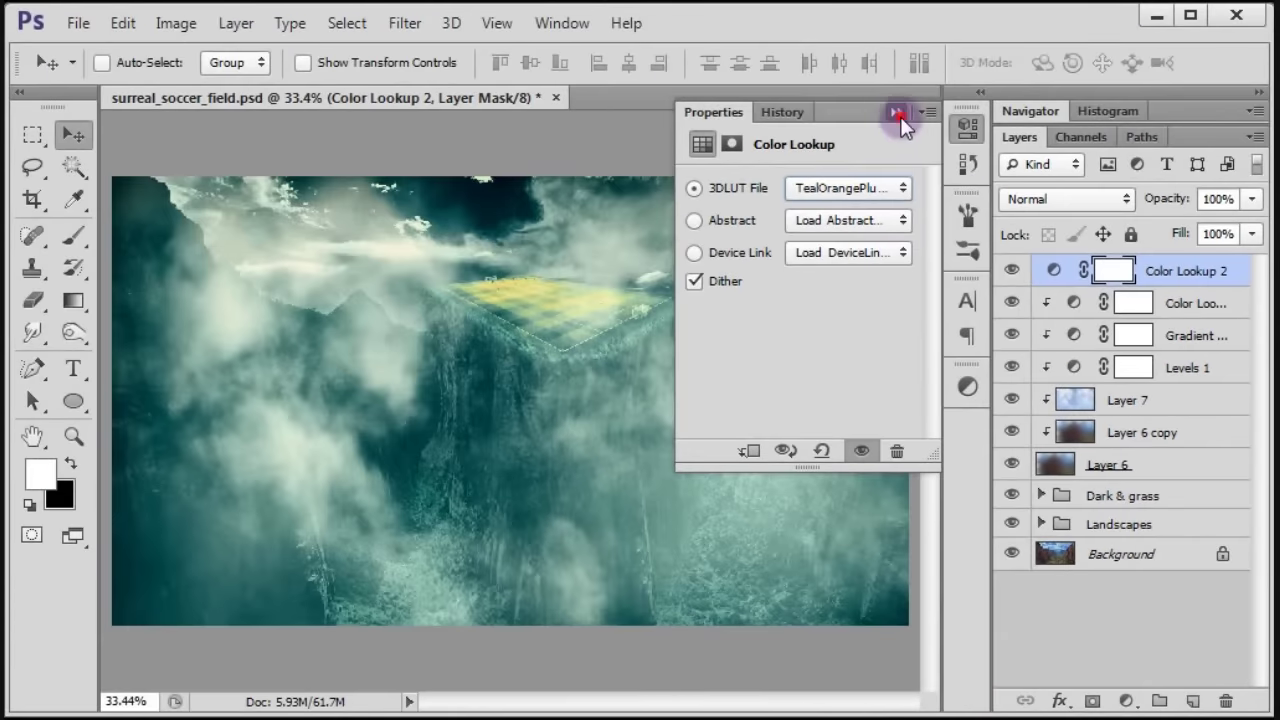
click(899, 114)
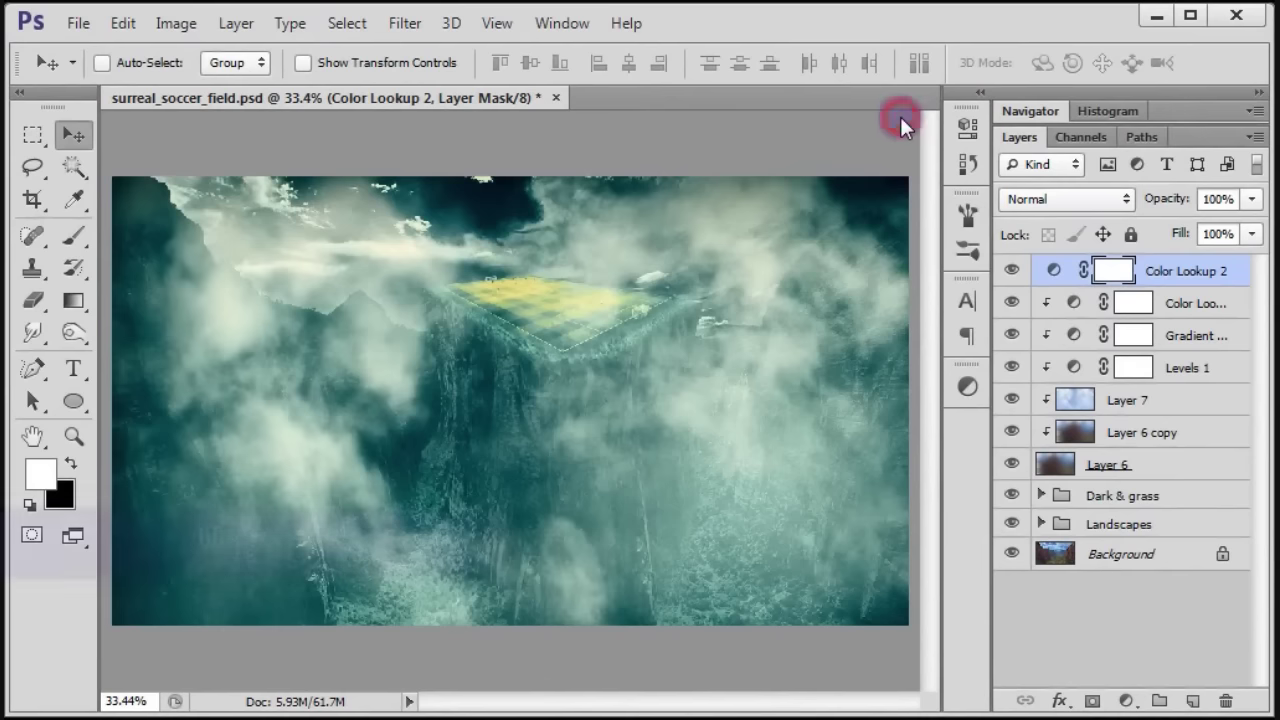
click(1057, 202)
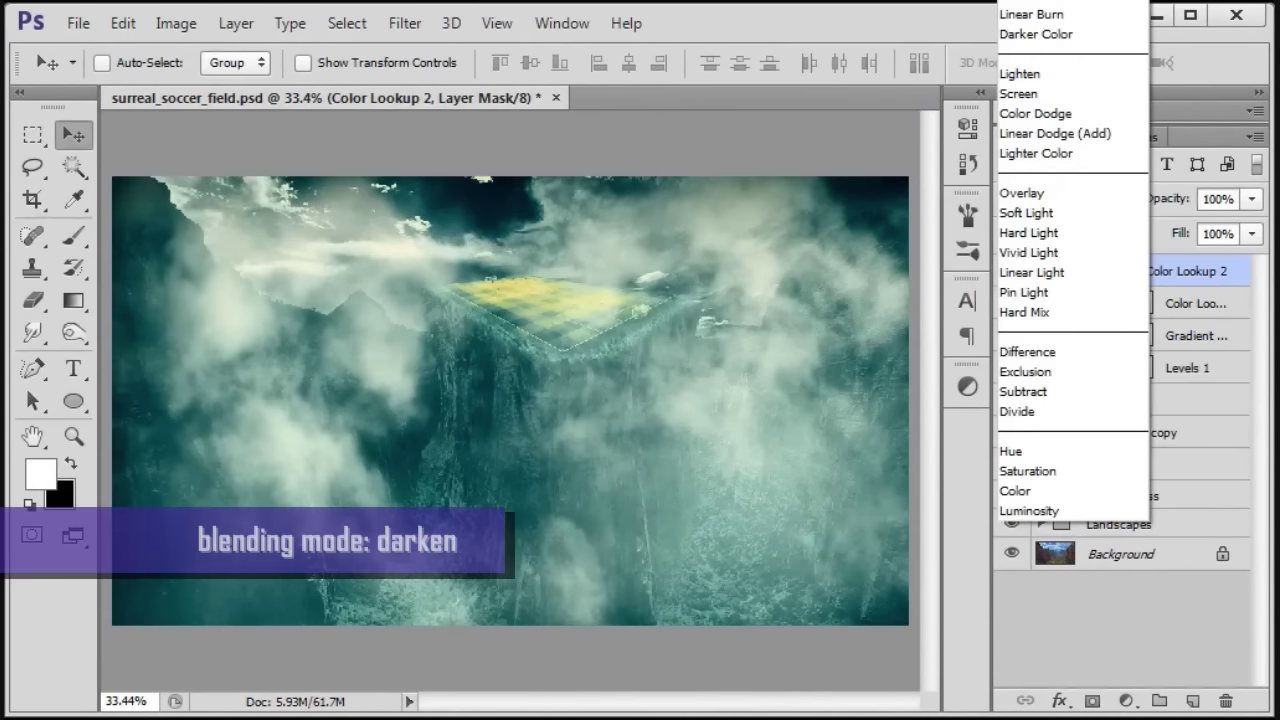
click(1030, 12)
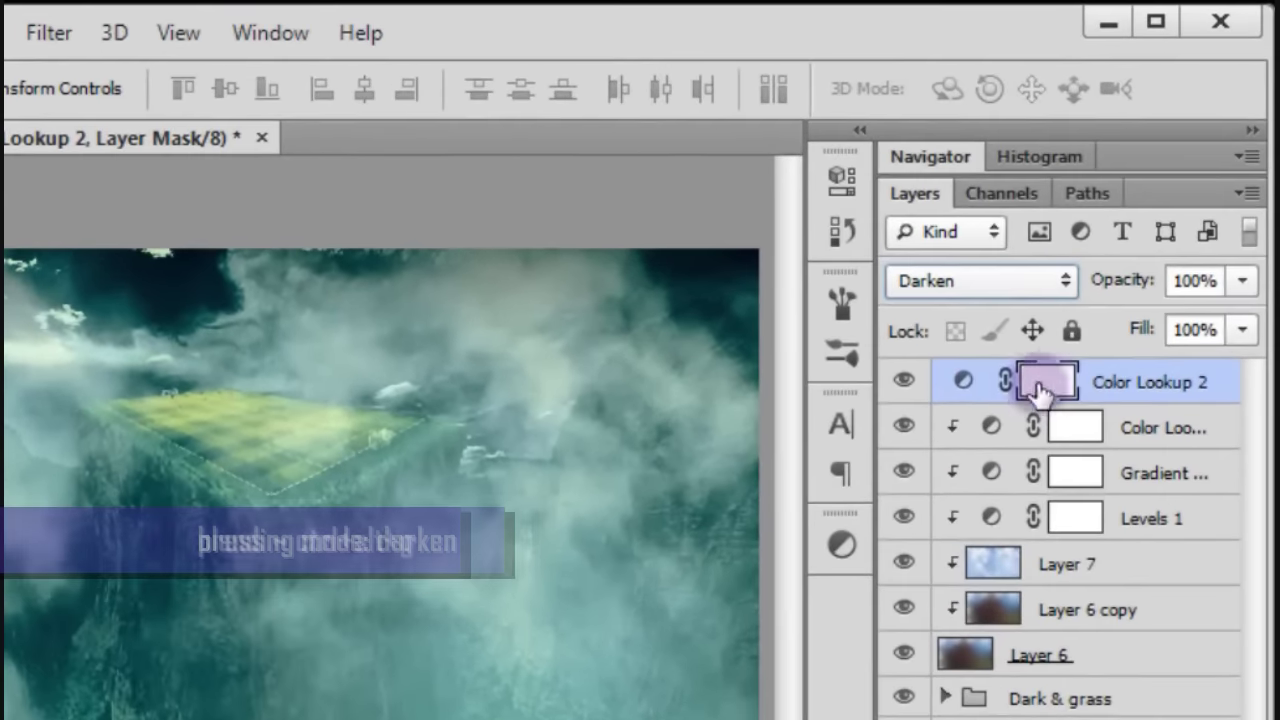
key(ctrl+alt+g)
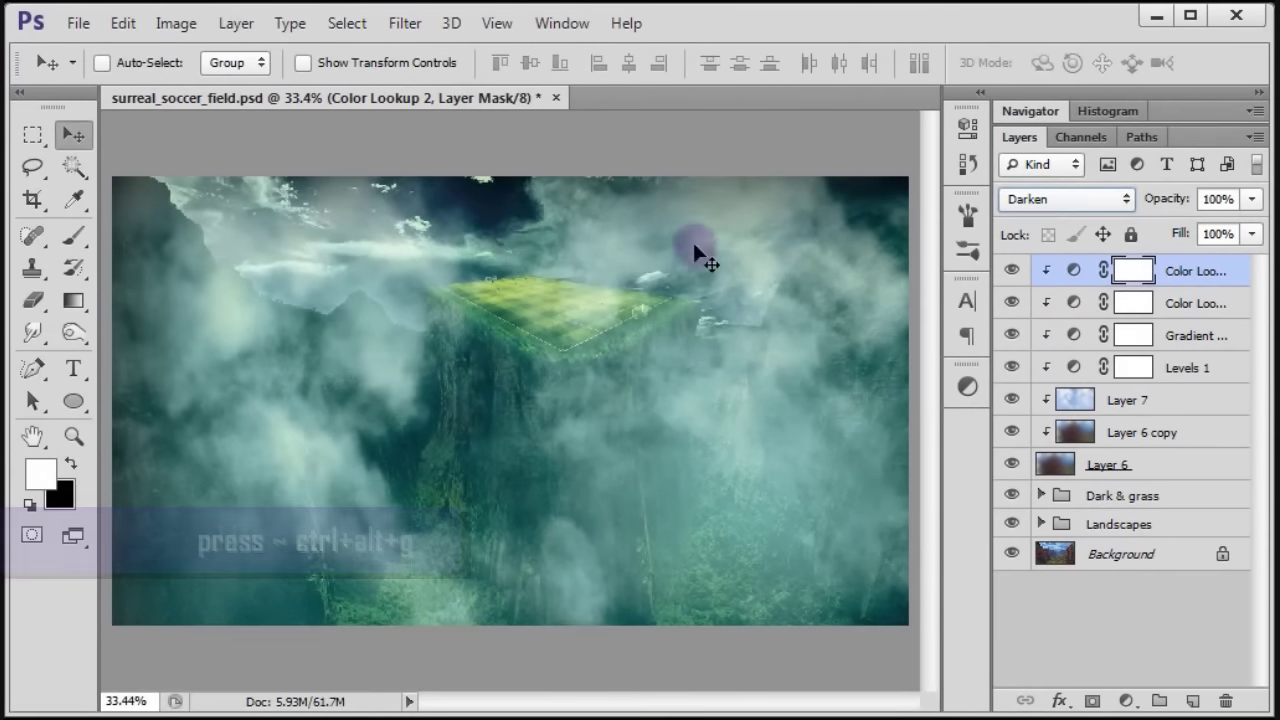
click(1137, 700)
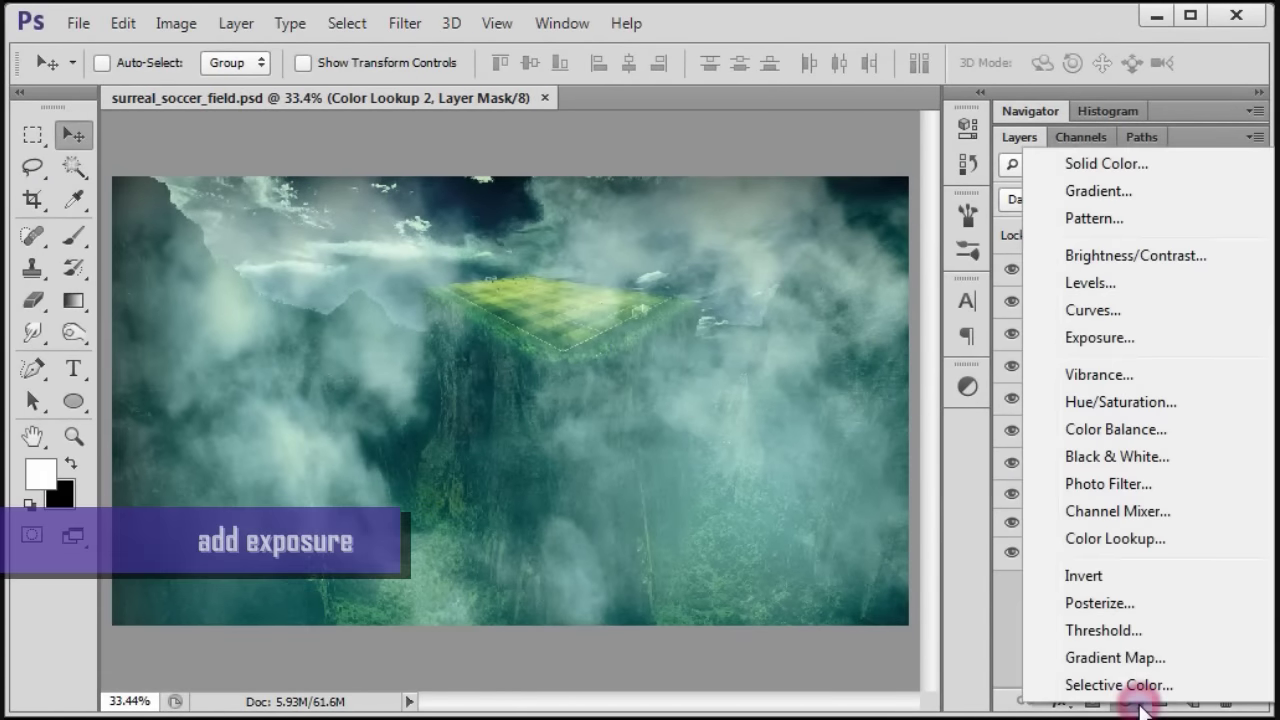
- Add an Exposure layer with Exposure +0.31, Offset -0.0115 and Gamma about 0.90
click(1187, 340)
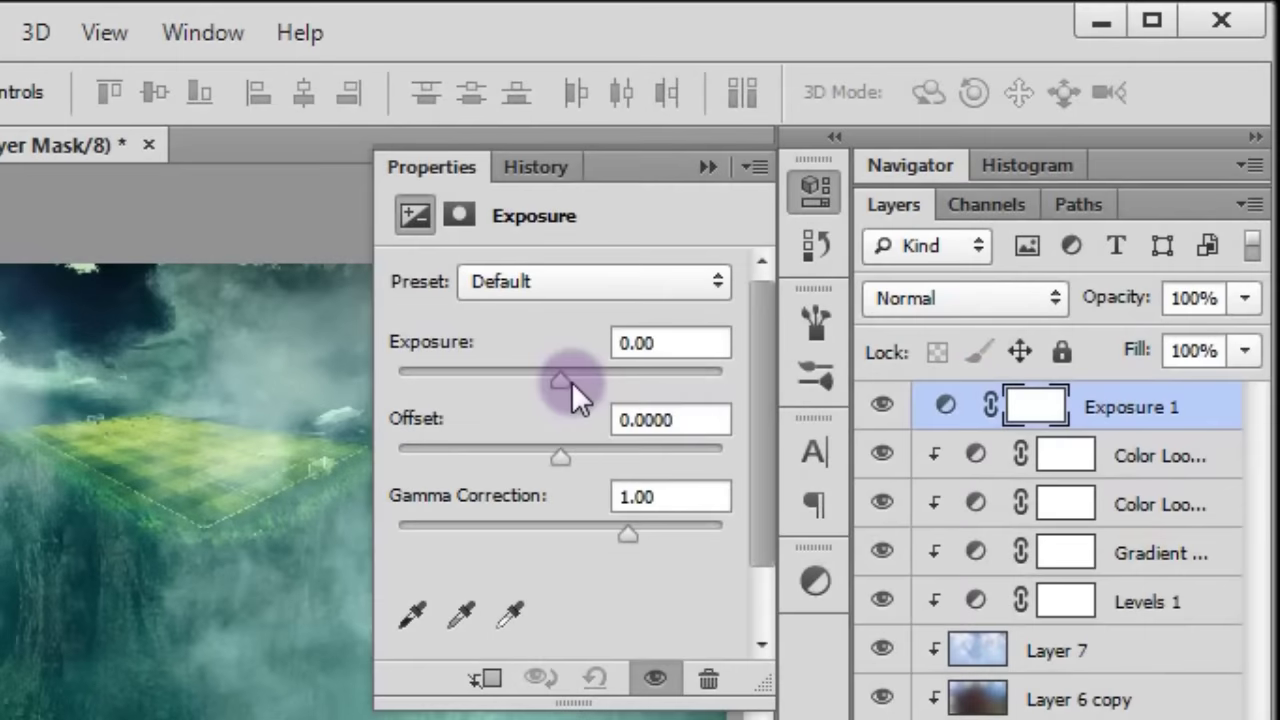
drag(562, 380, 572, 379)
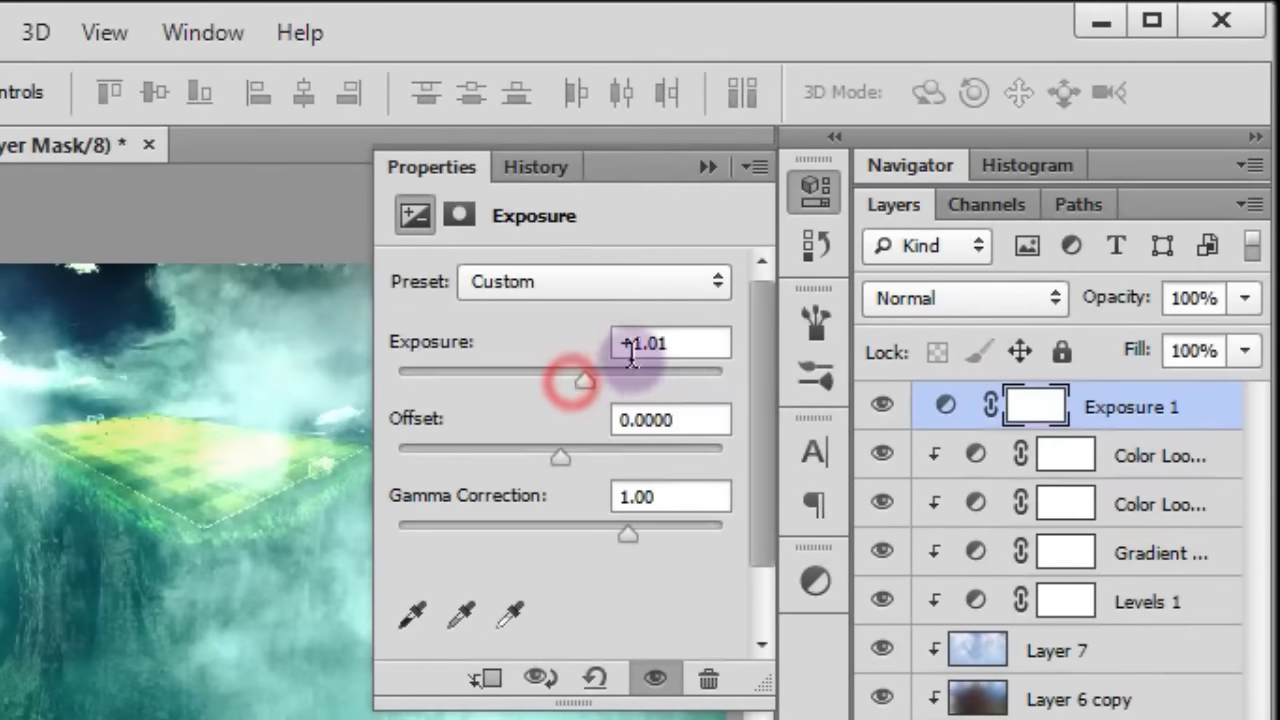
double_click(658, 345)
text(3)
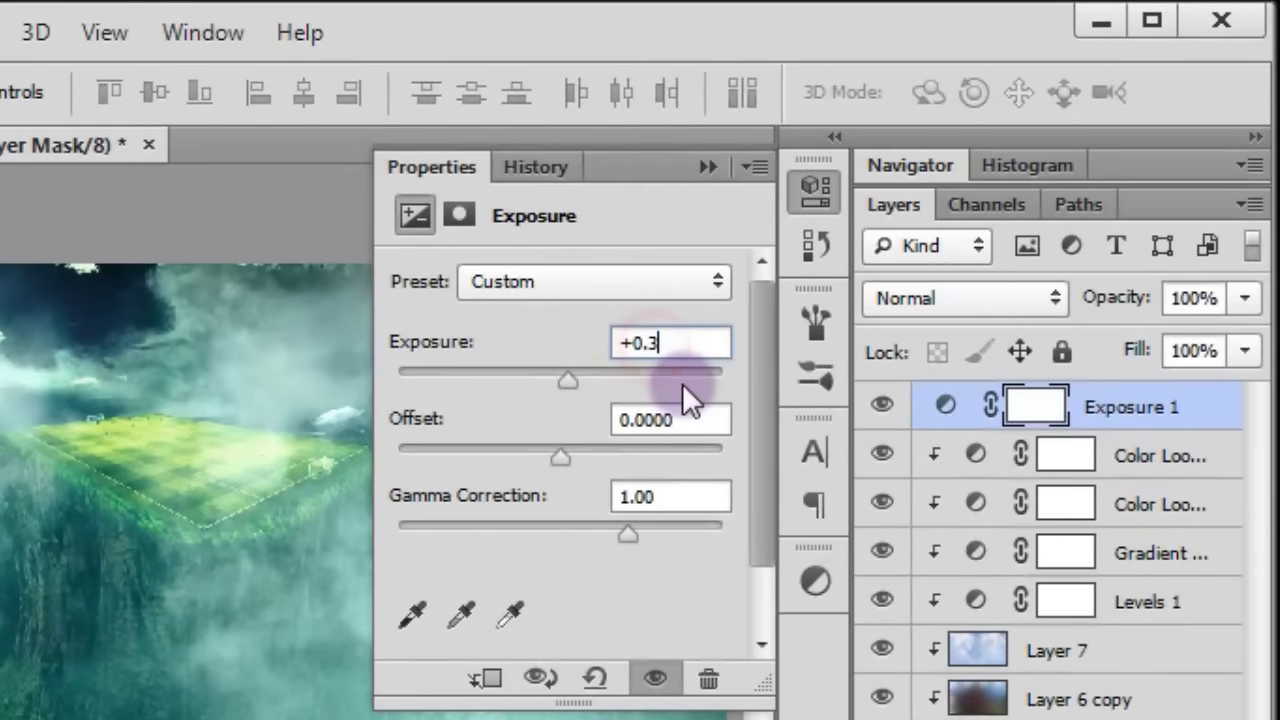
text(1)
drag(575, 460, 551, 458)
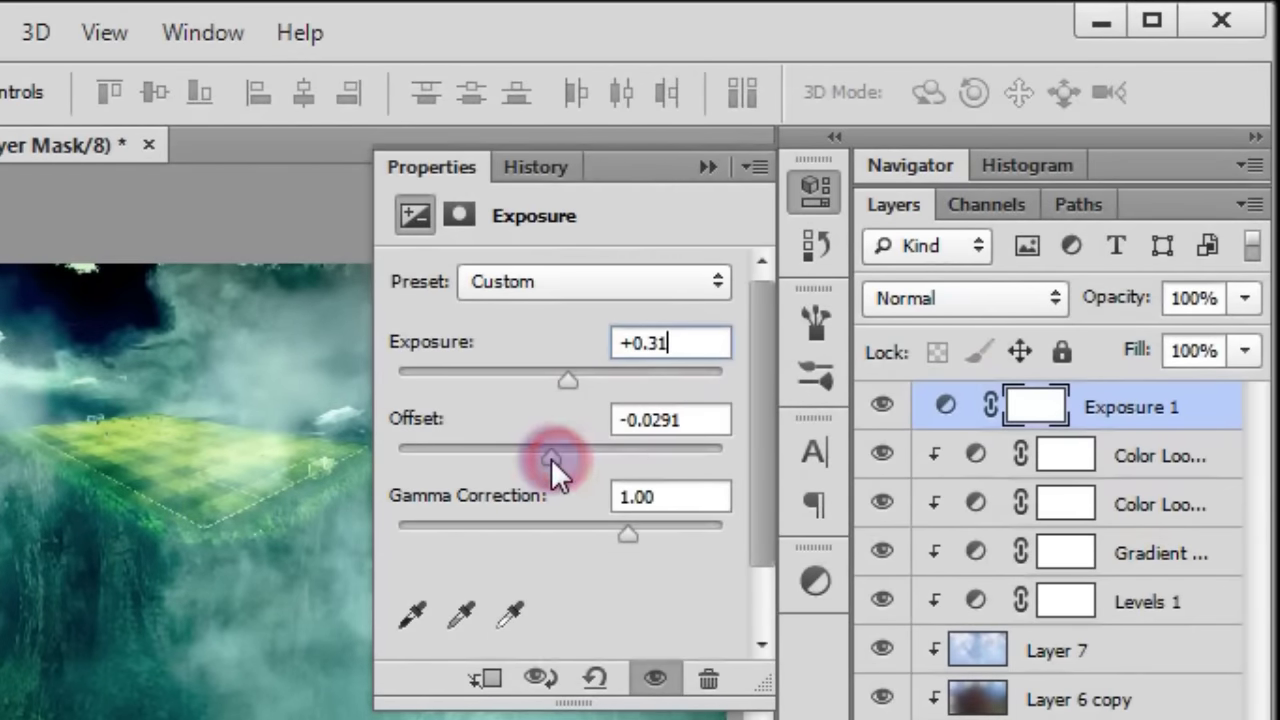
click(660, 410)
double_click(652, 419)
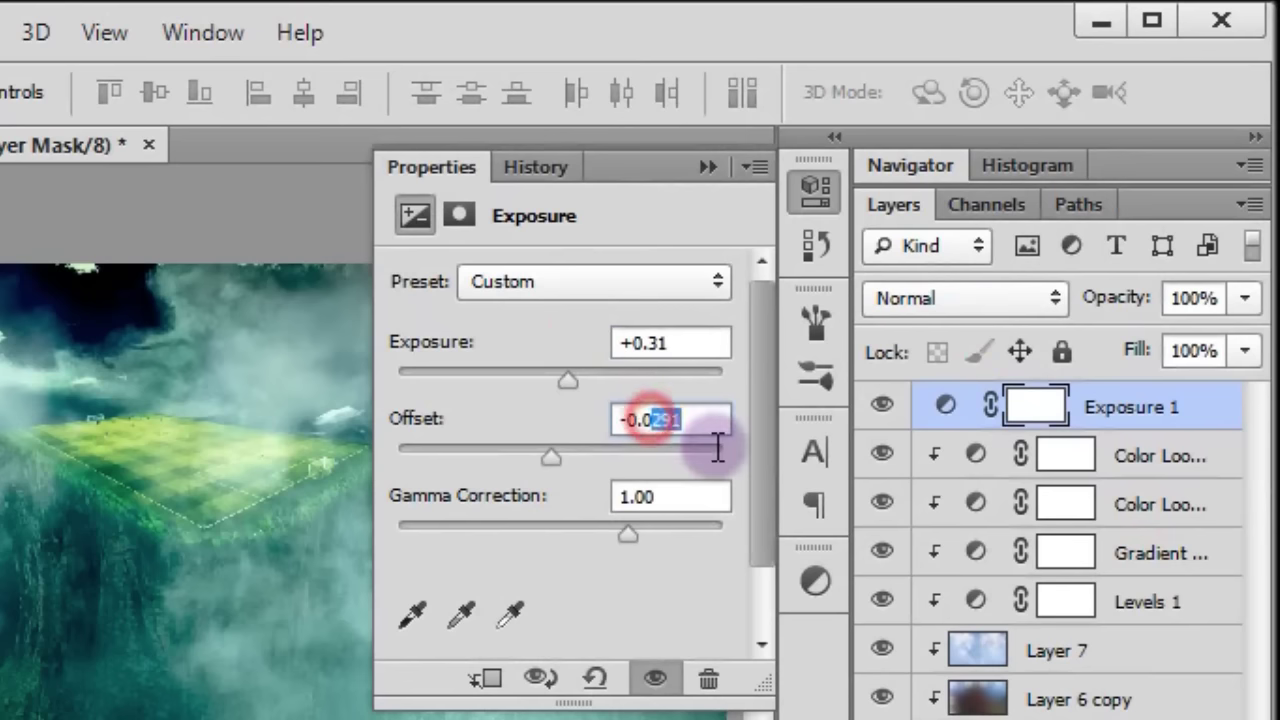
text(-0.0115)
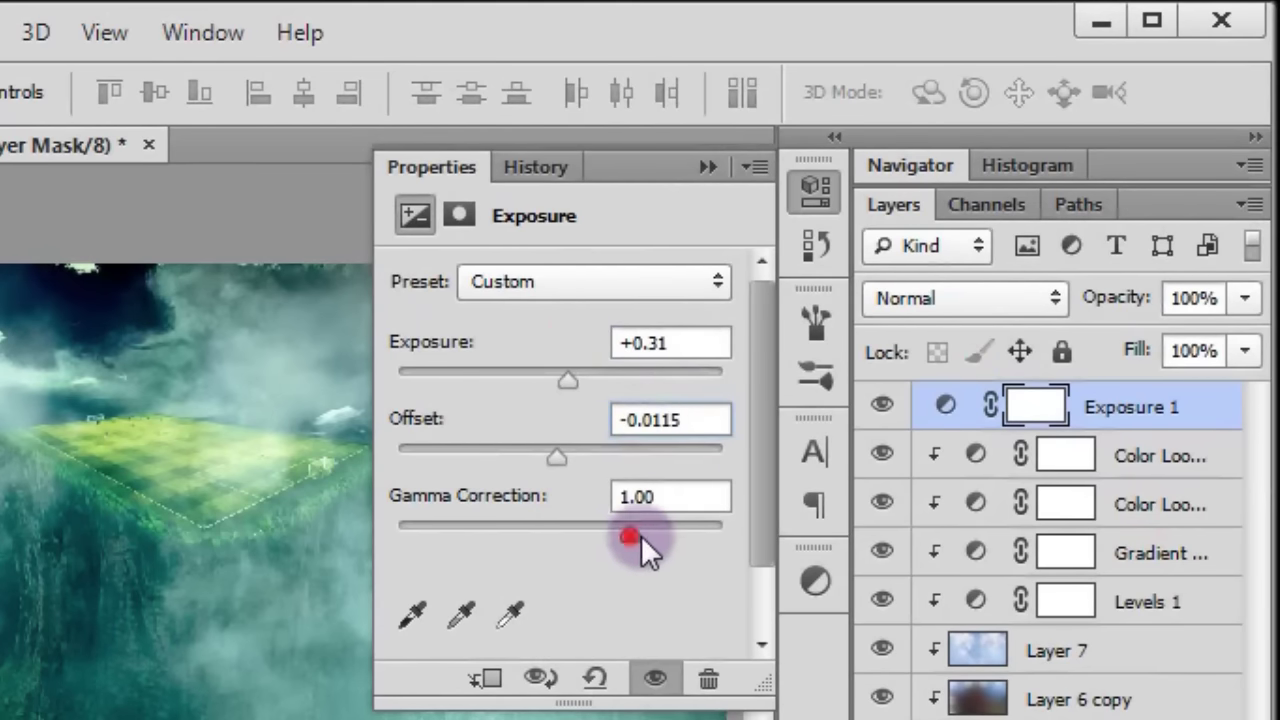
drag(641, 535, 644, 533)
double_click(645, 497)
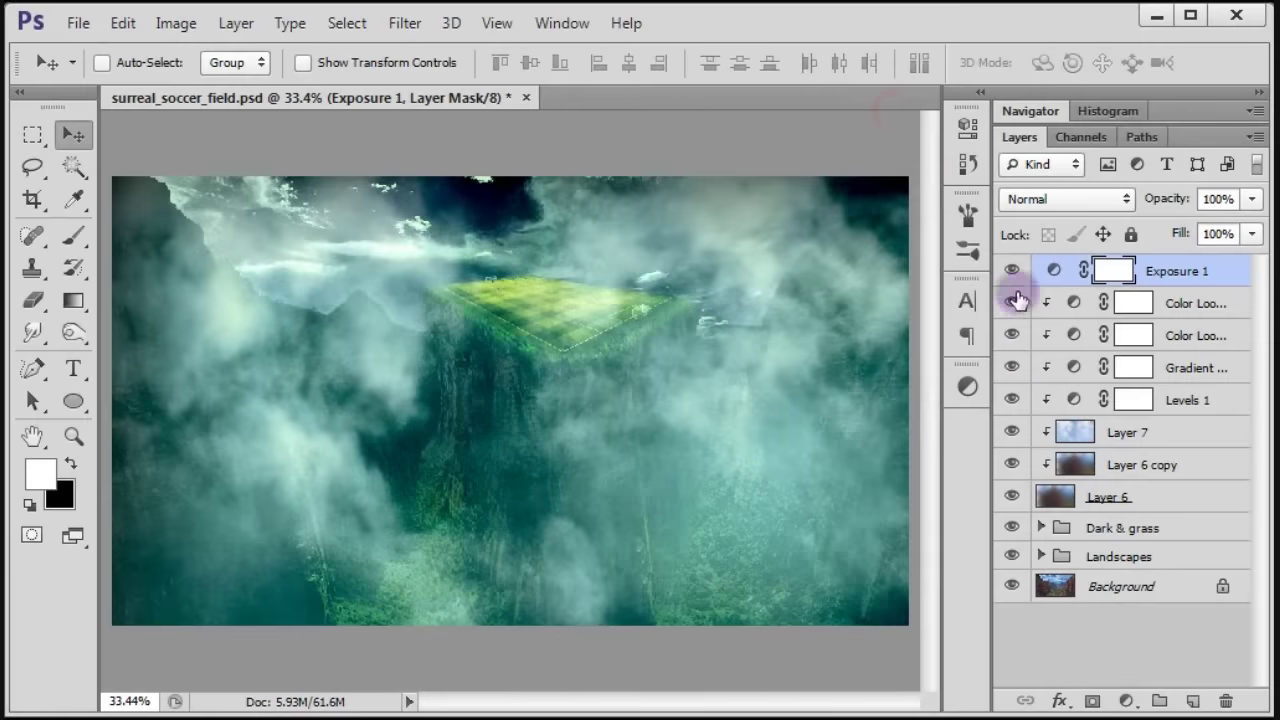
- Group Layer 6 up through Exposure 1 into one new group
click(1012, 271)
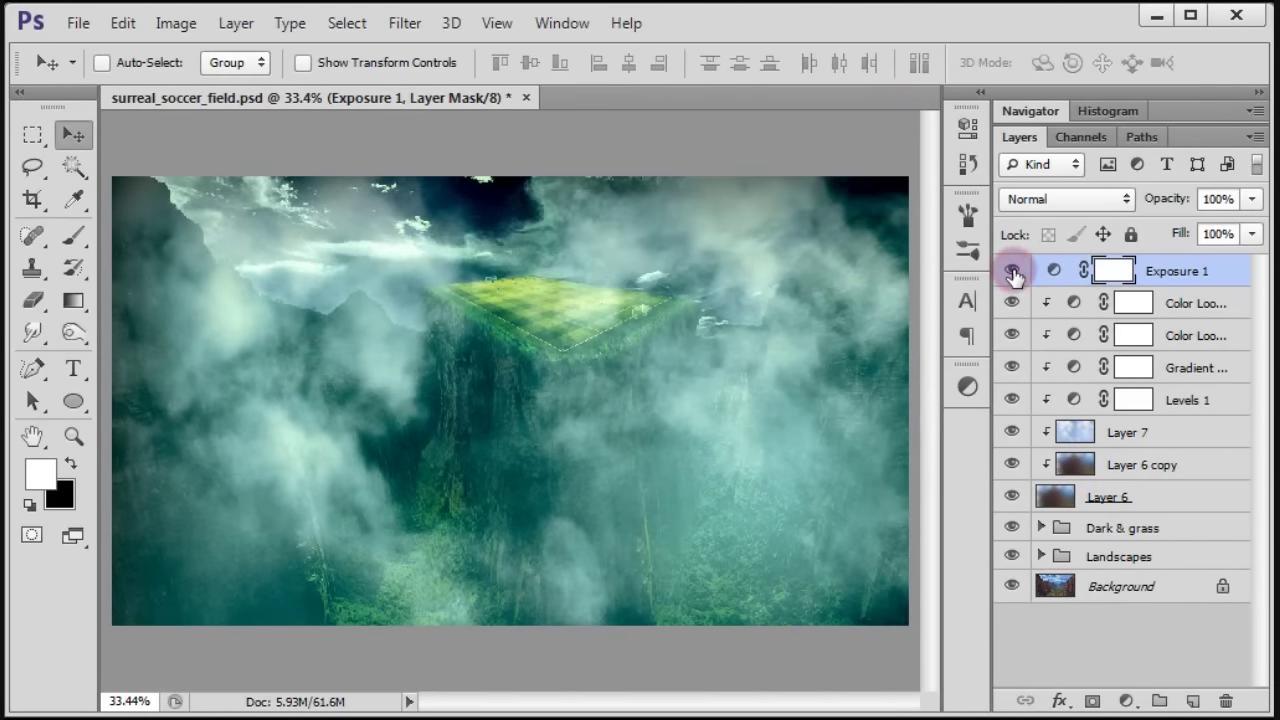
ctrl+click(1188, 303)
ctrl+click(1188, 335)
ctrl+click(1188, 367)
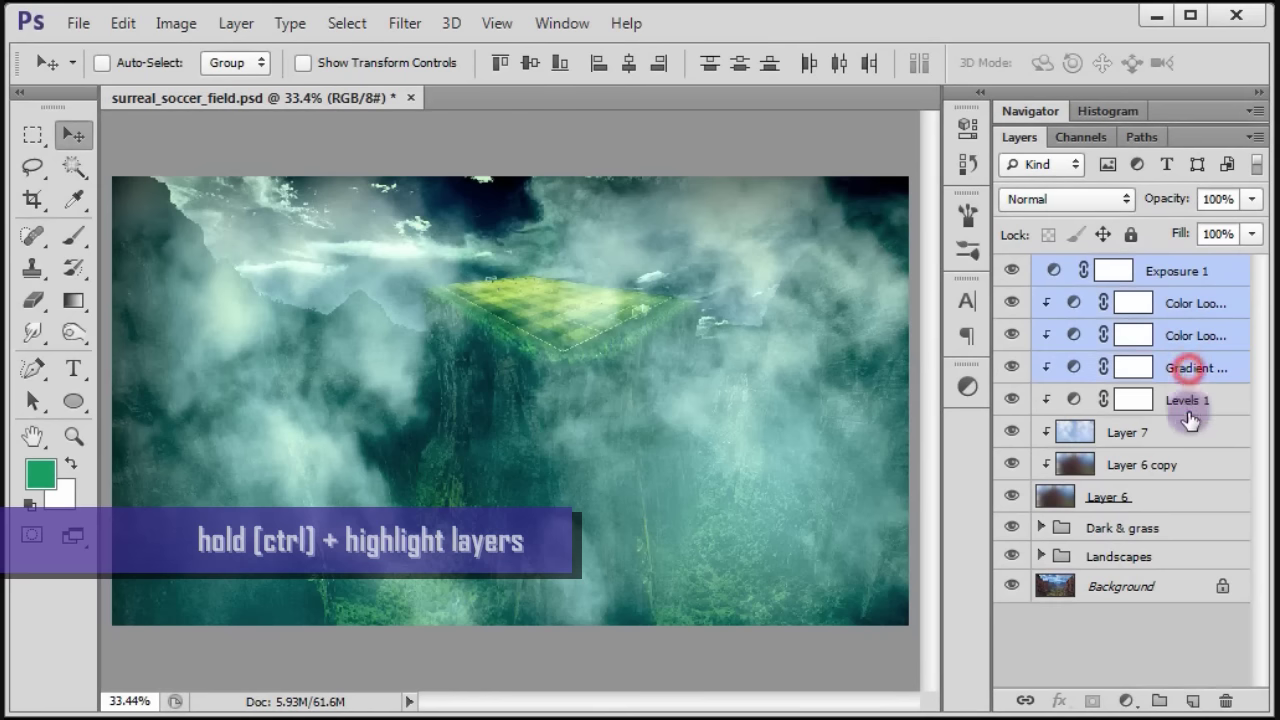
ctrl+click(1188, 400)
ctrl+click(1188, 432)
ctrl+click(1187, 465)
ctrl+click(1185, 497)
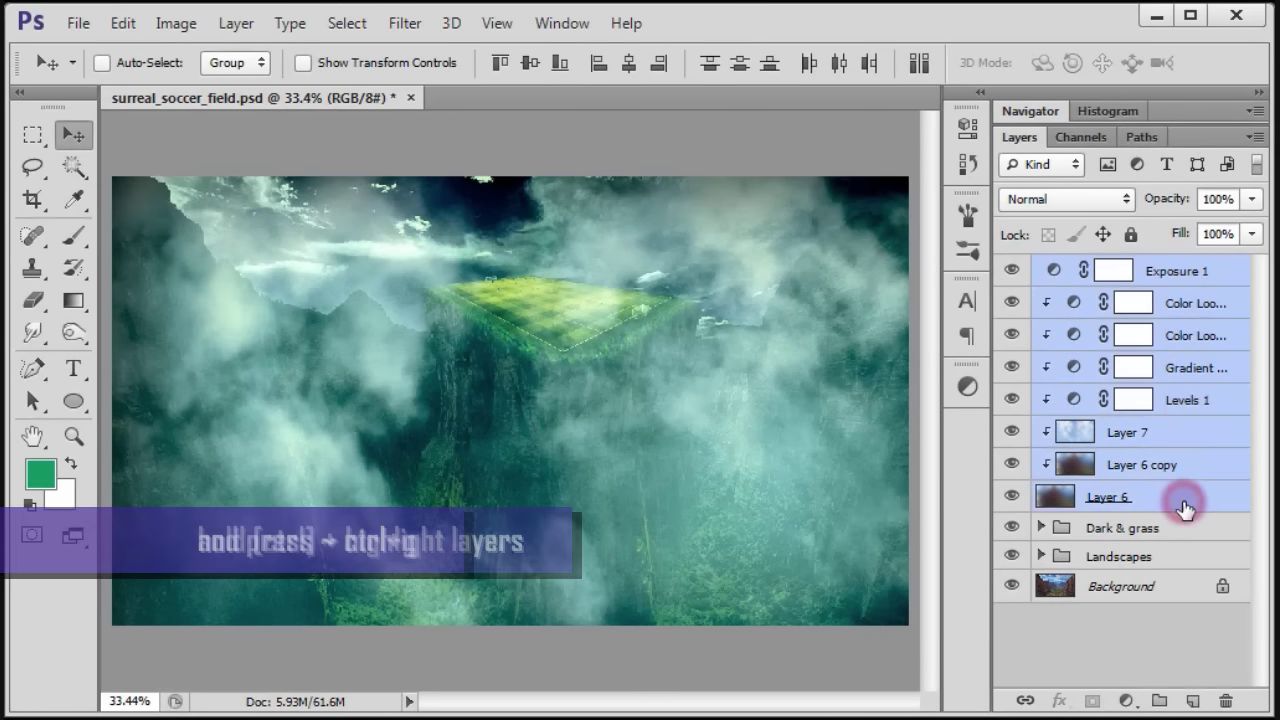
key(ctrl+g)
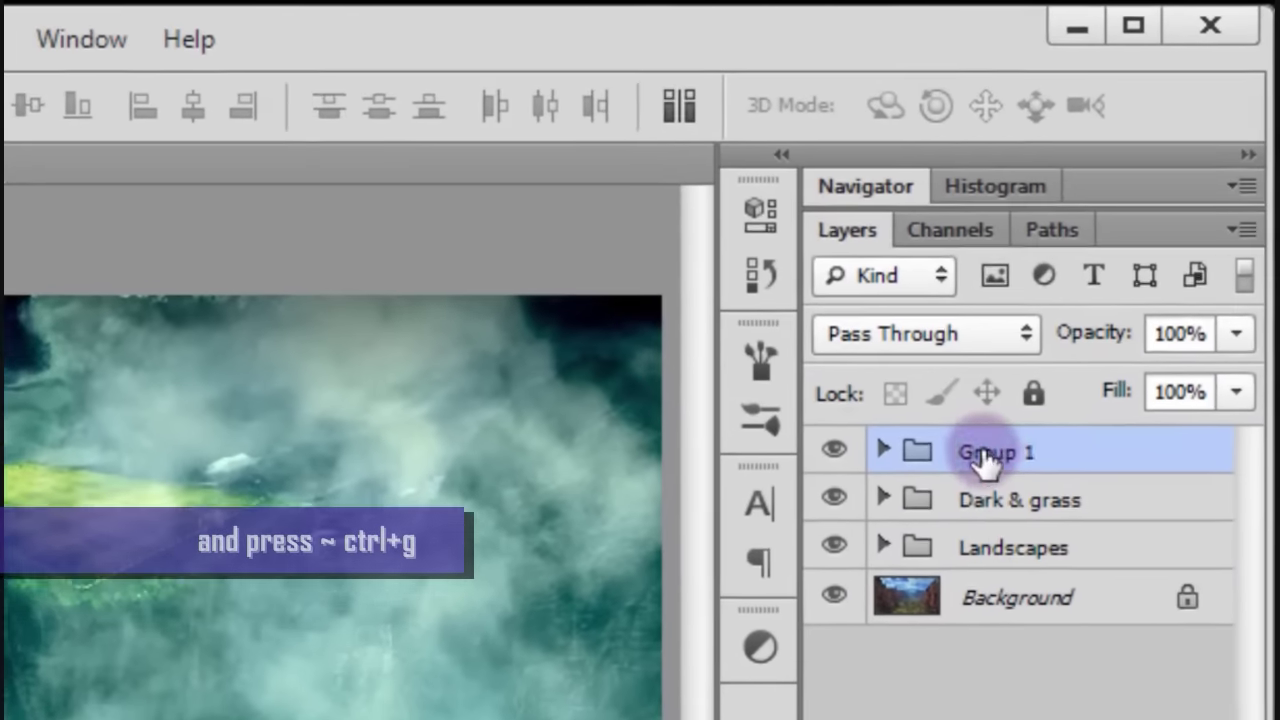
- Rename the group to Fog and toggle its visibility to compare
double_click(1103, 266)
text(Fog)
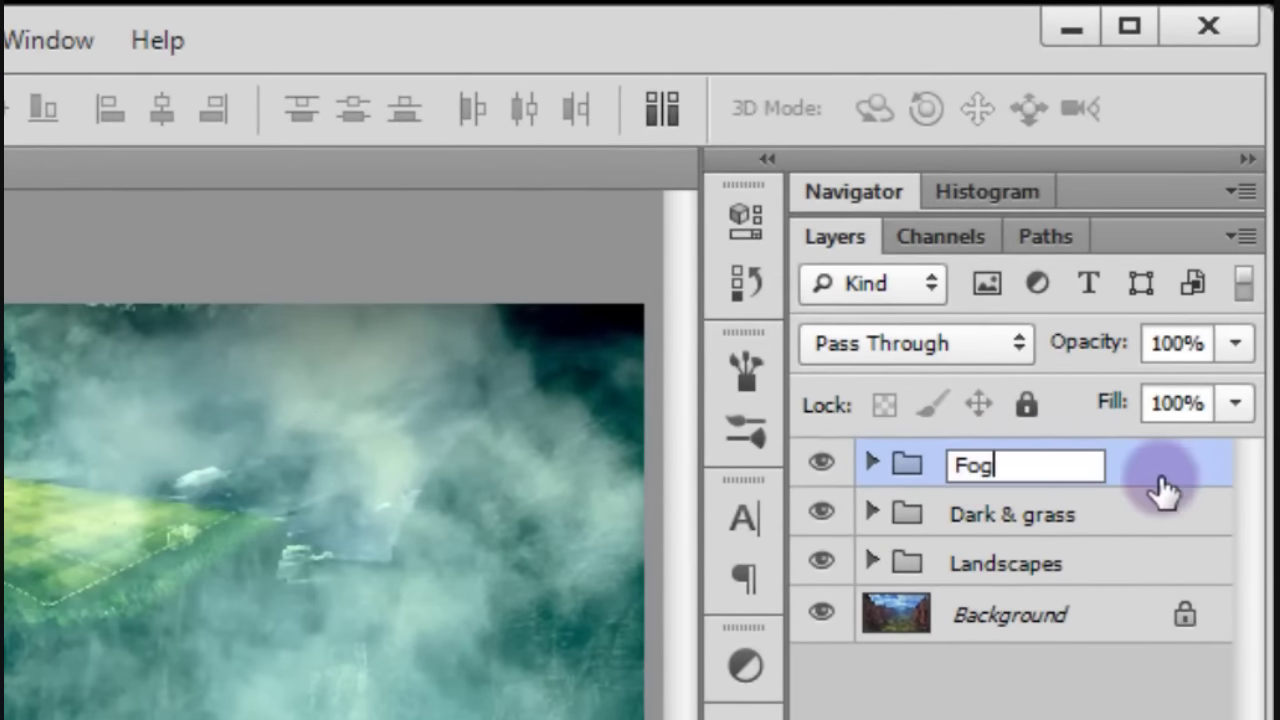
click(1166, 484)
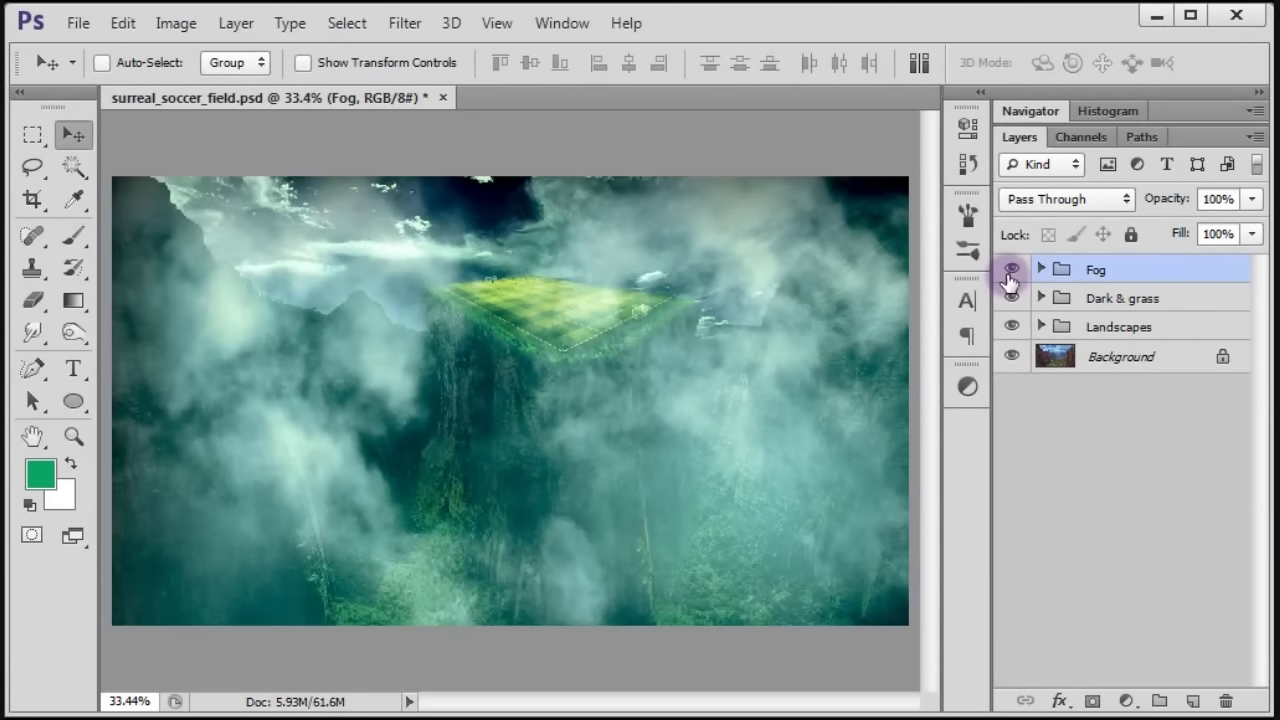
click(1011, 270)
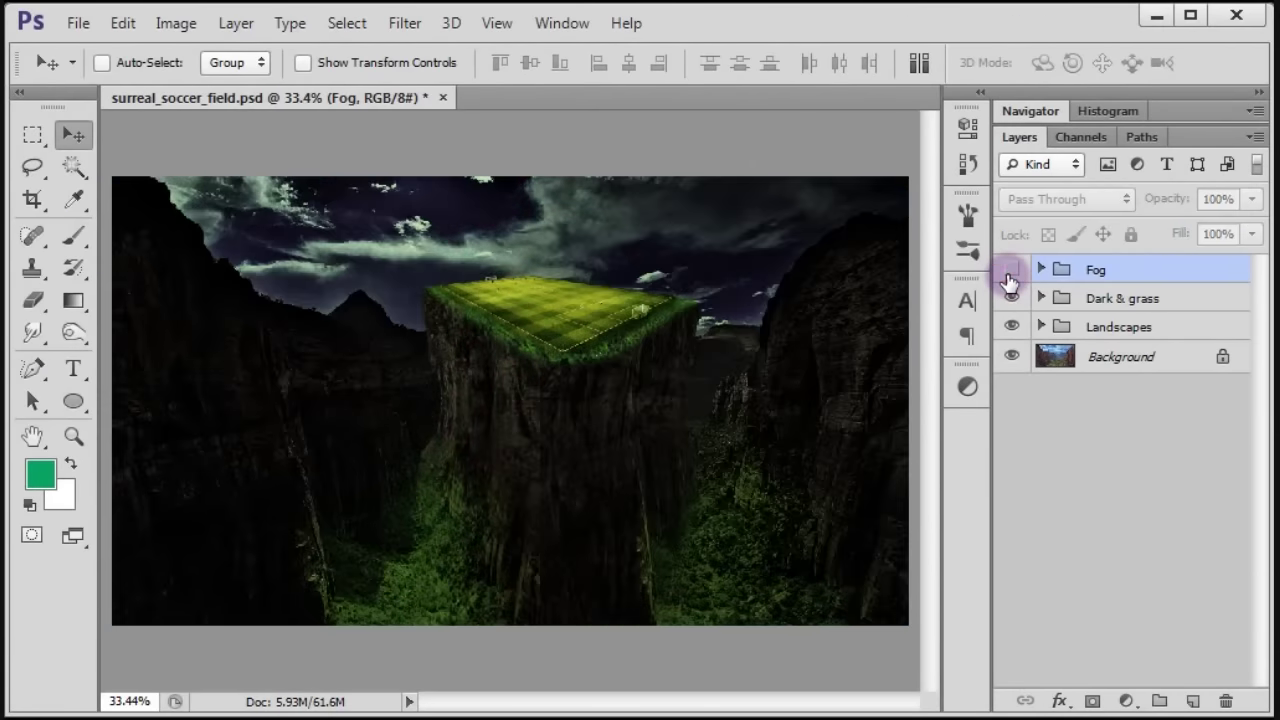
click(1010, 276)
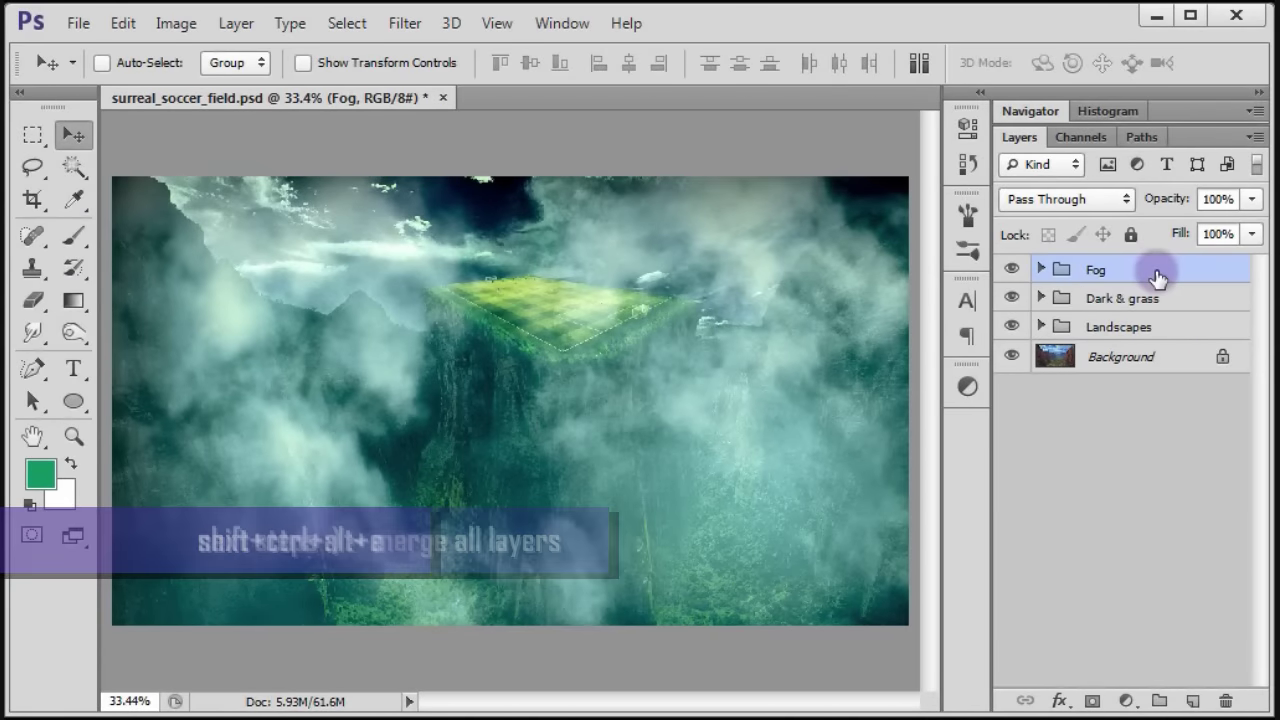
- Stamp visible layers into Layer 8 and add 11.86% Uniform noise to it
key(shift+ctrl+alt+e)
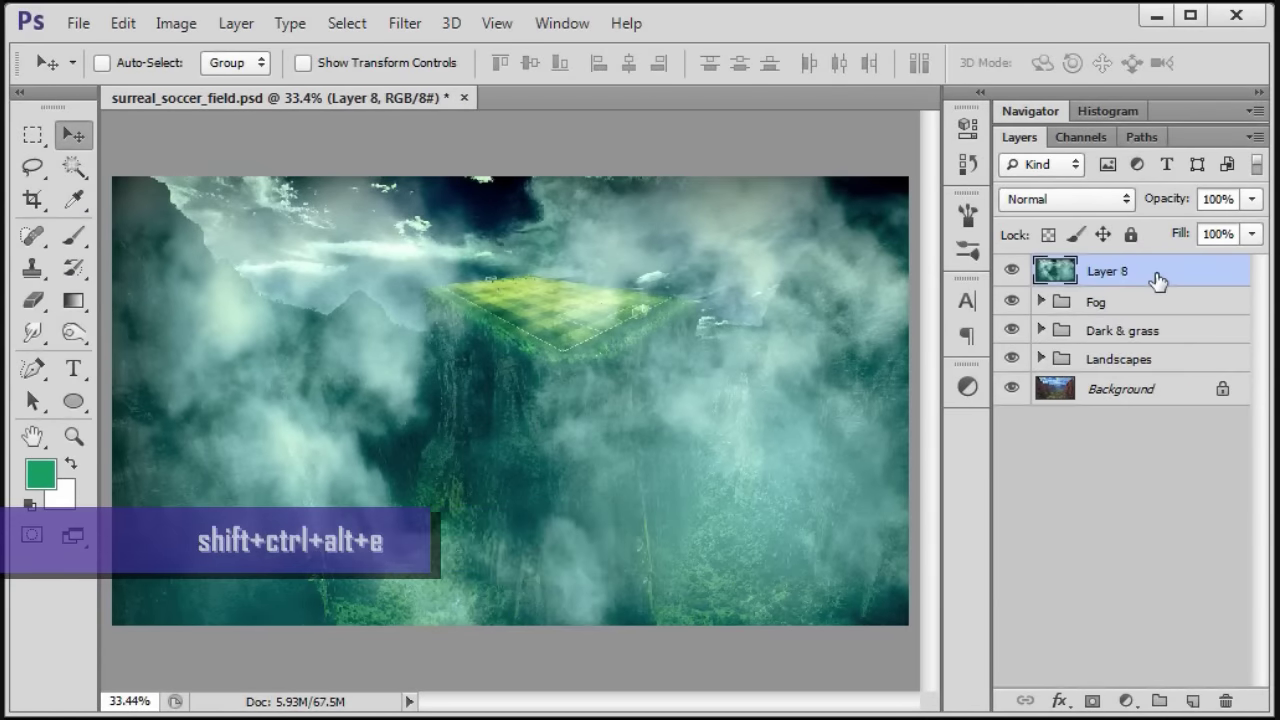
click(405, 23)
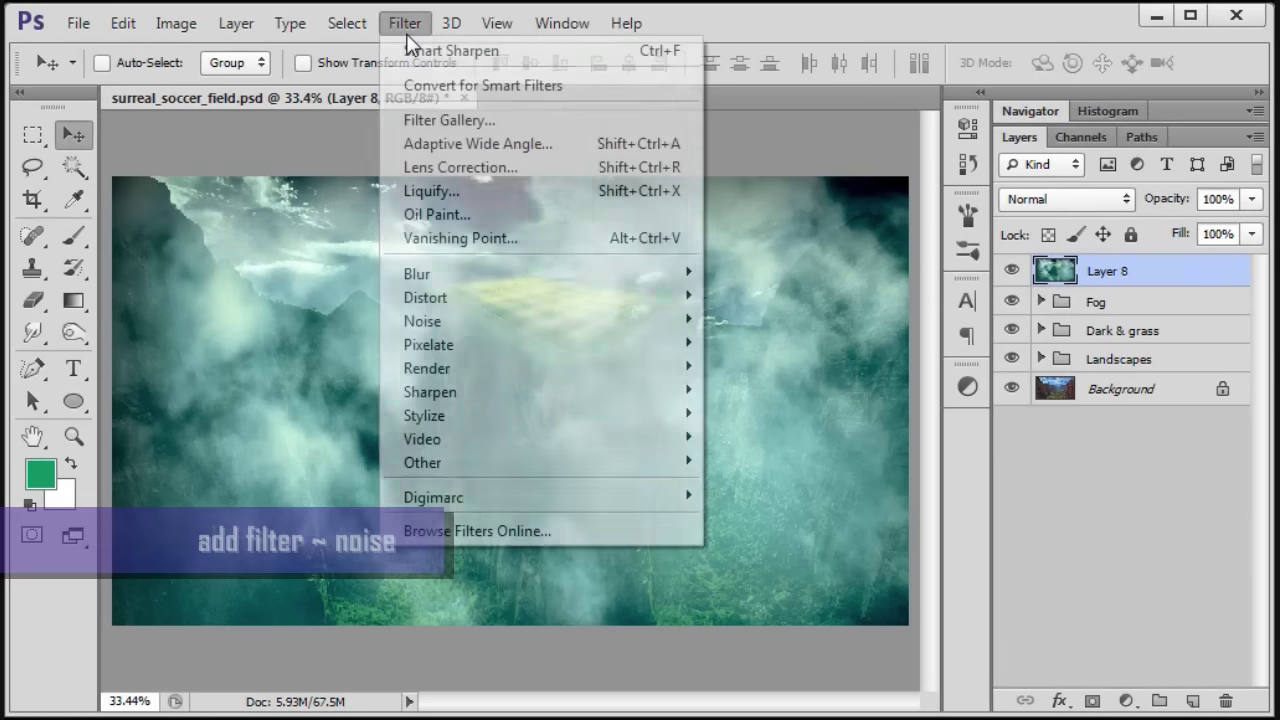
mouse_move(422, 321)
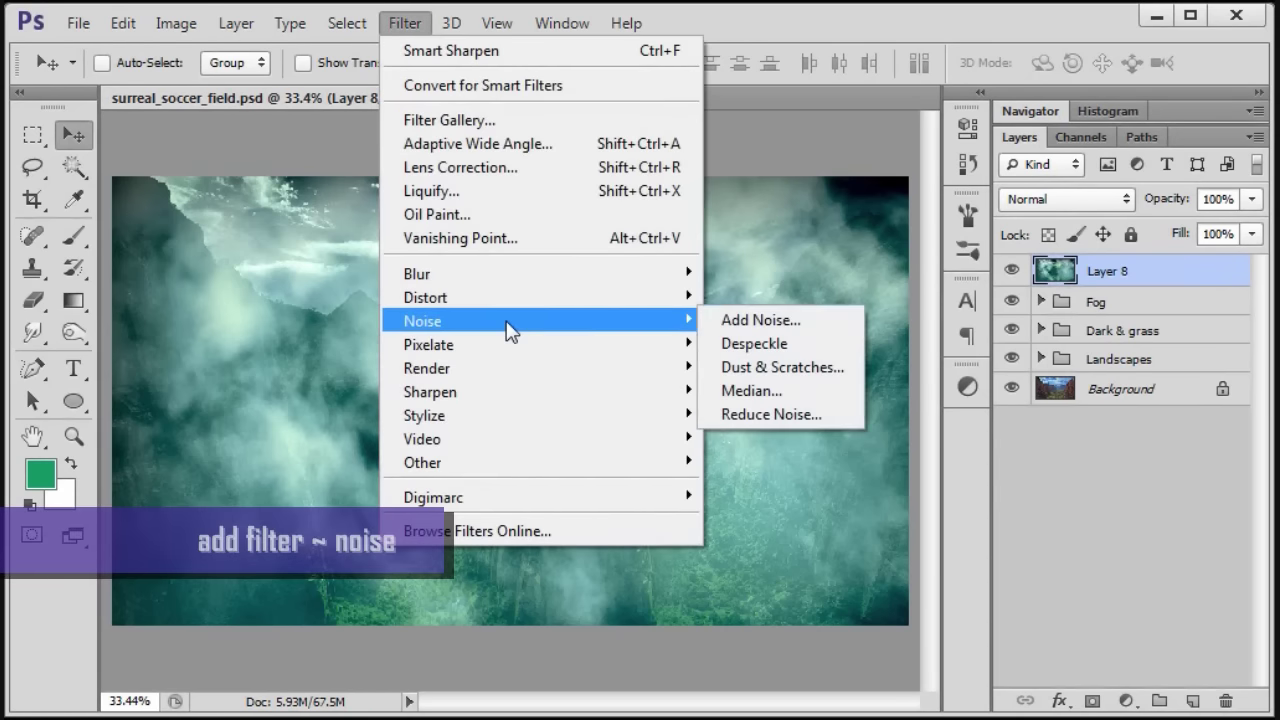
click(805, 321)
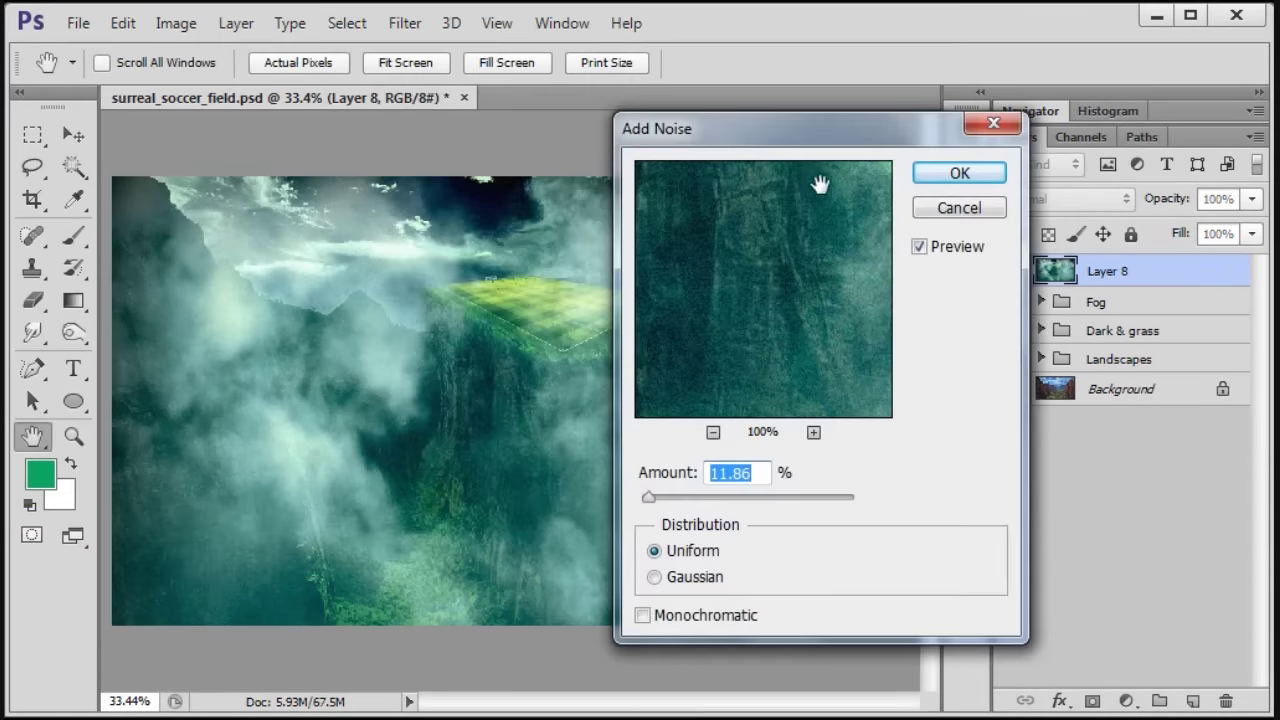
drag(811, 144, 697, 128)
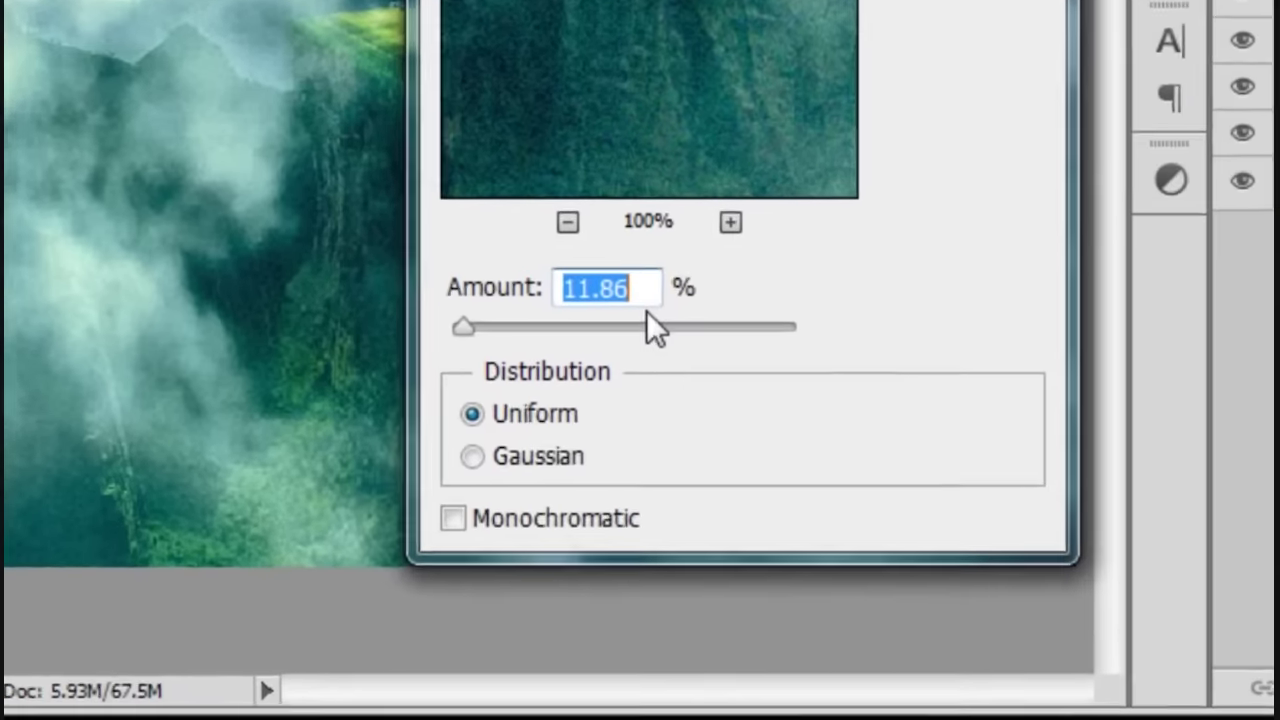
click(653, 462)
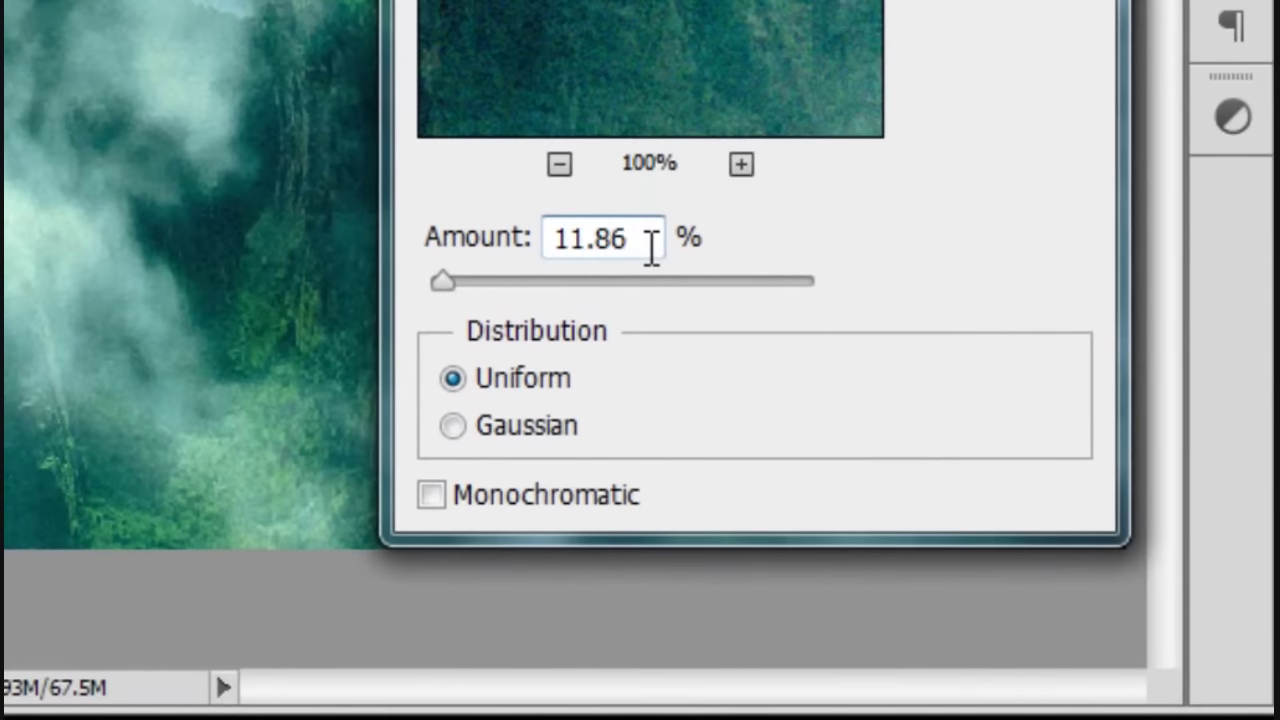
click(544, 382)
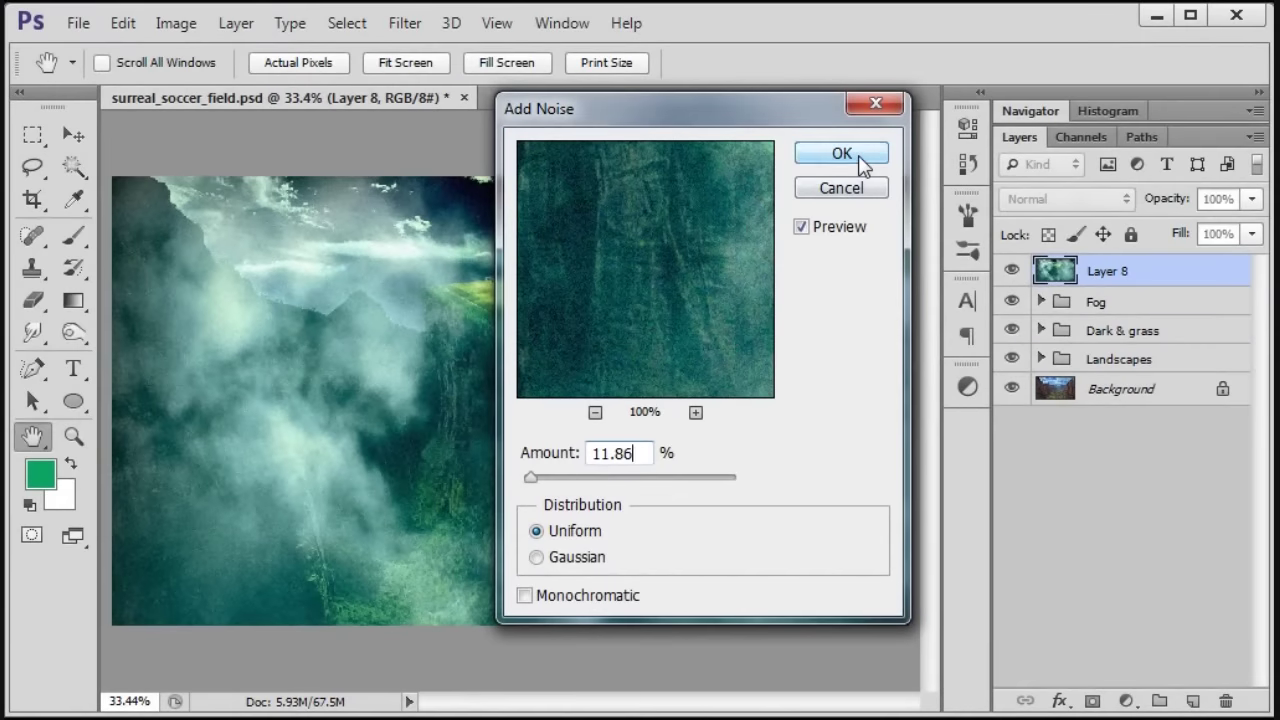
click(860, 163)
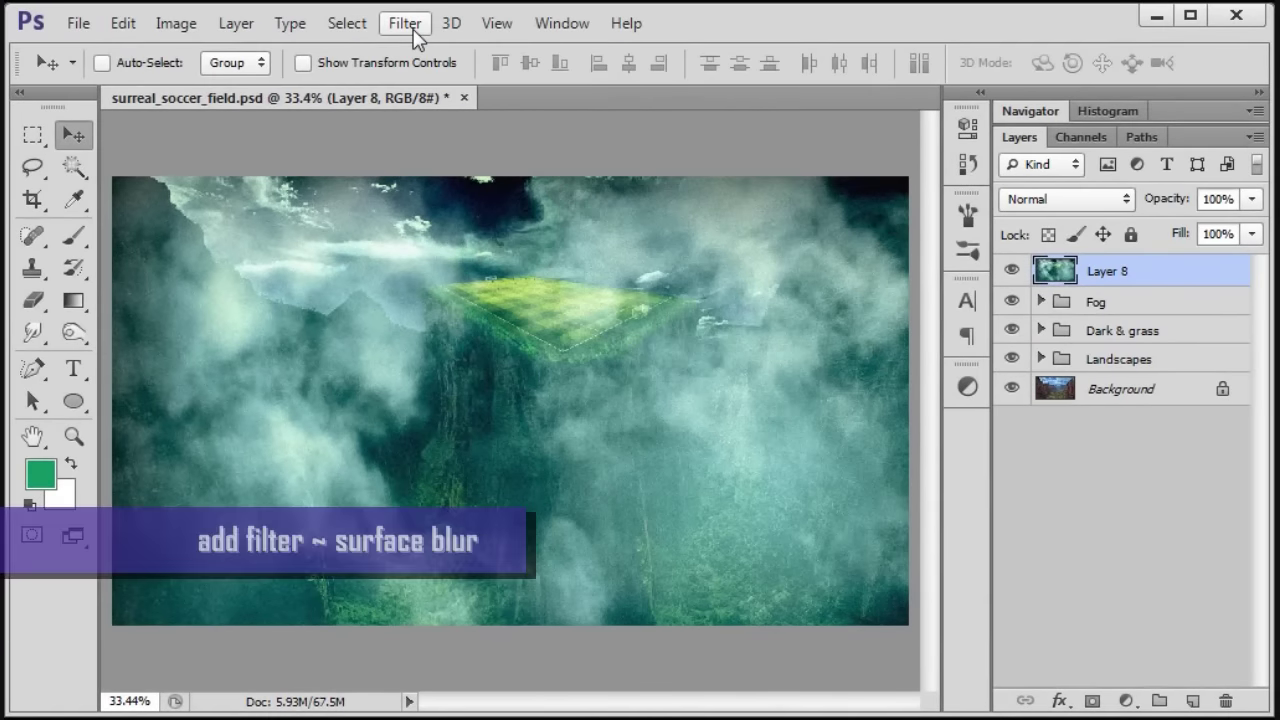
- Apply a Surface Blur of radius 26 px and threshold 19 levels to Layer 8
click(413, 28)
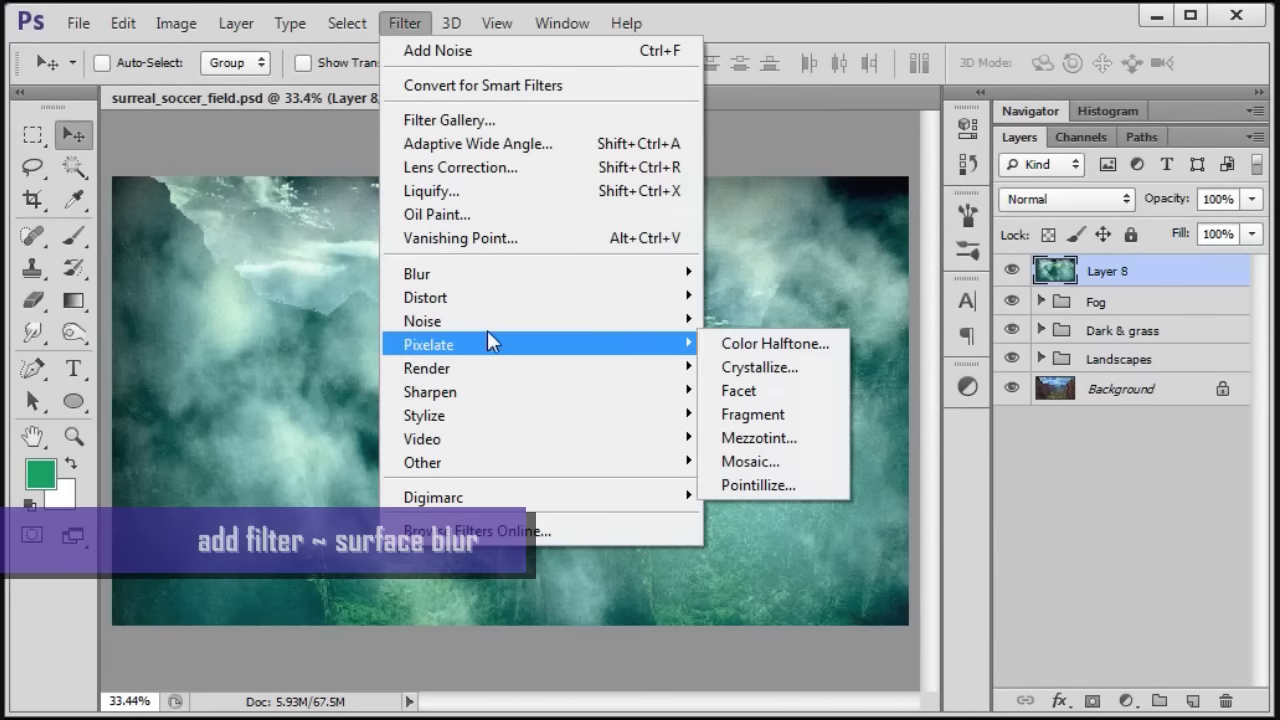
mouse_move(535, 273)
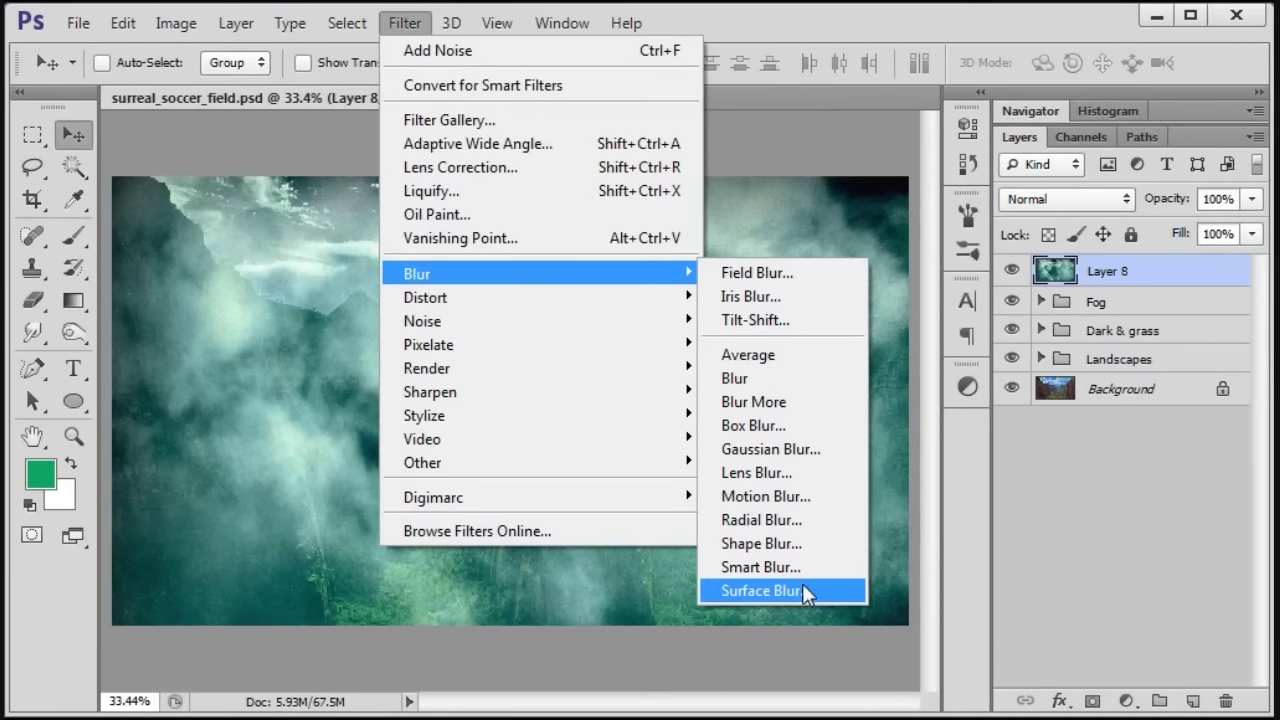
click(843, 592)
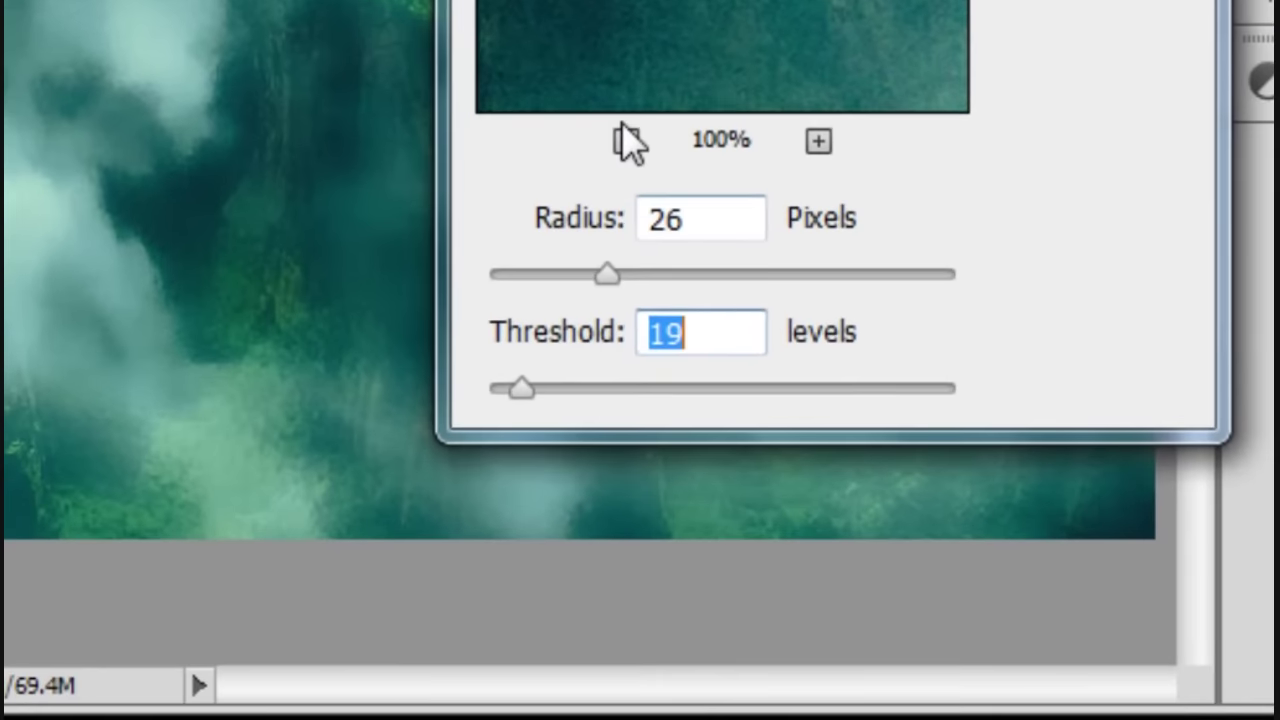
click(627, 142)
click(627, 142)
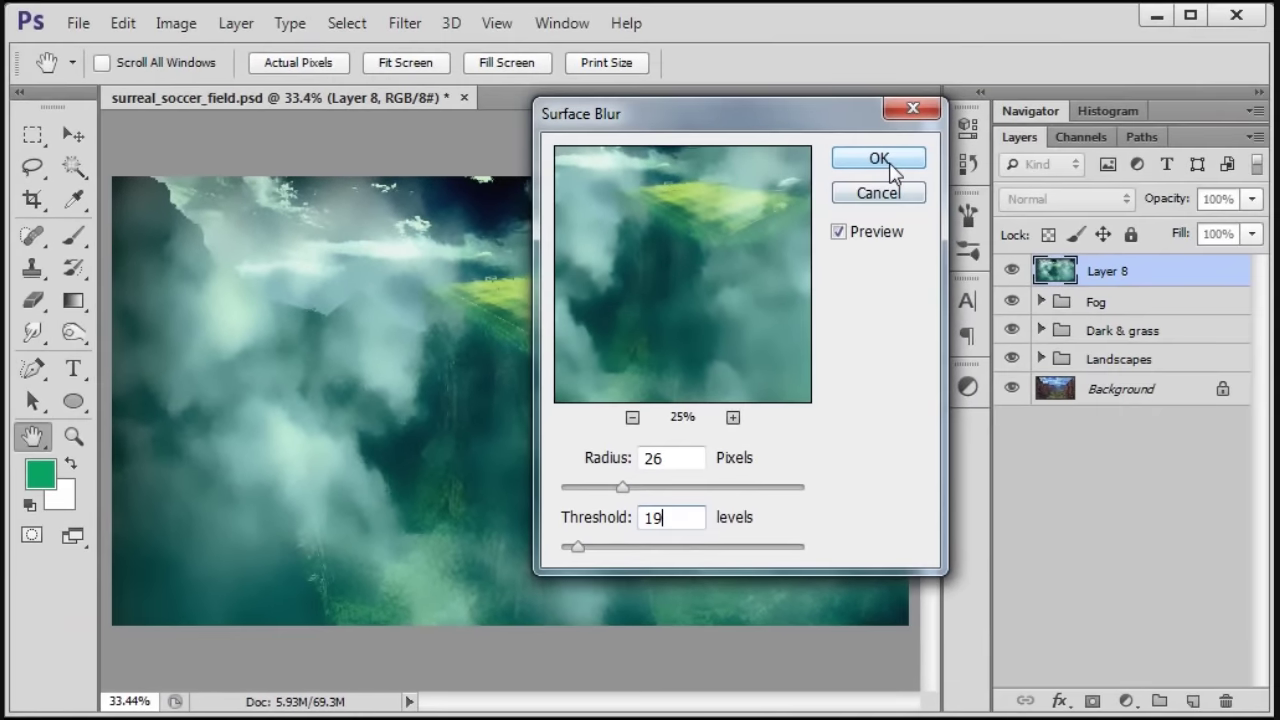
click(891, 129)
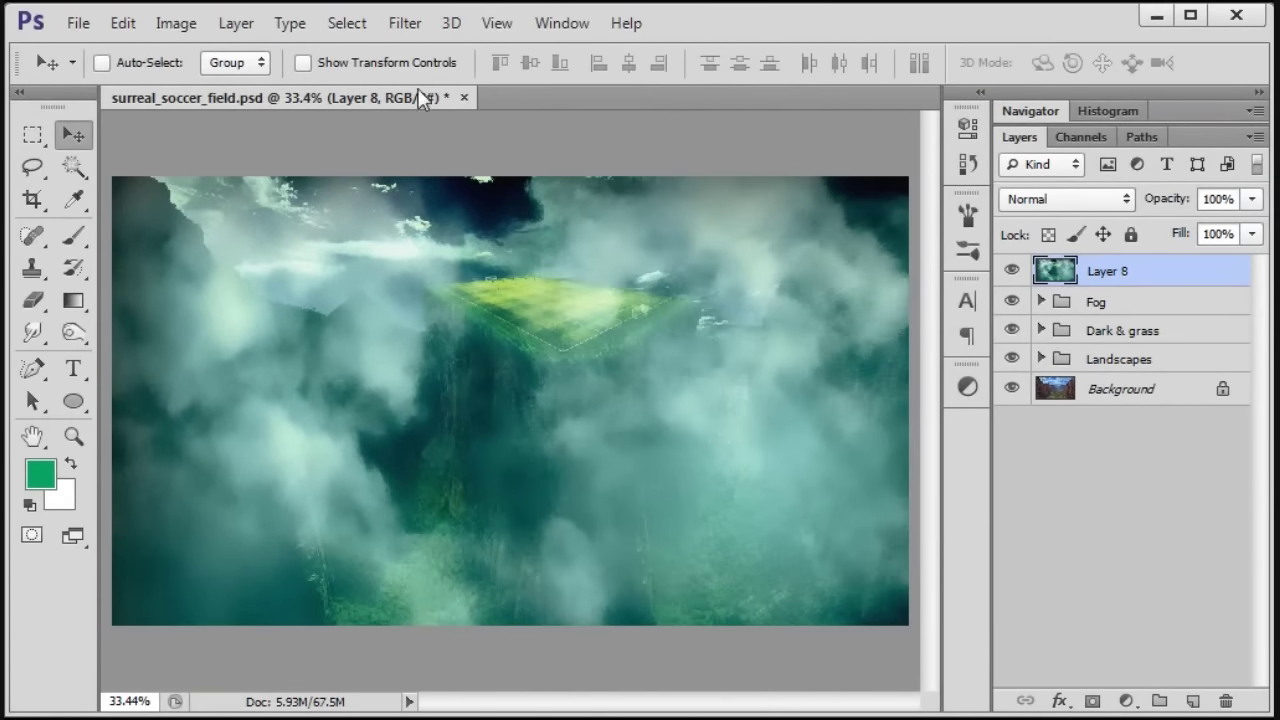
- Set up Smart Sharpen: Amount 43%, Radius 4.0 px, Remove Lens Blur, More Accurate
click(405, 23)
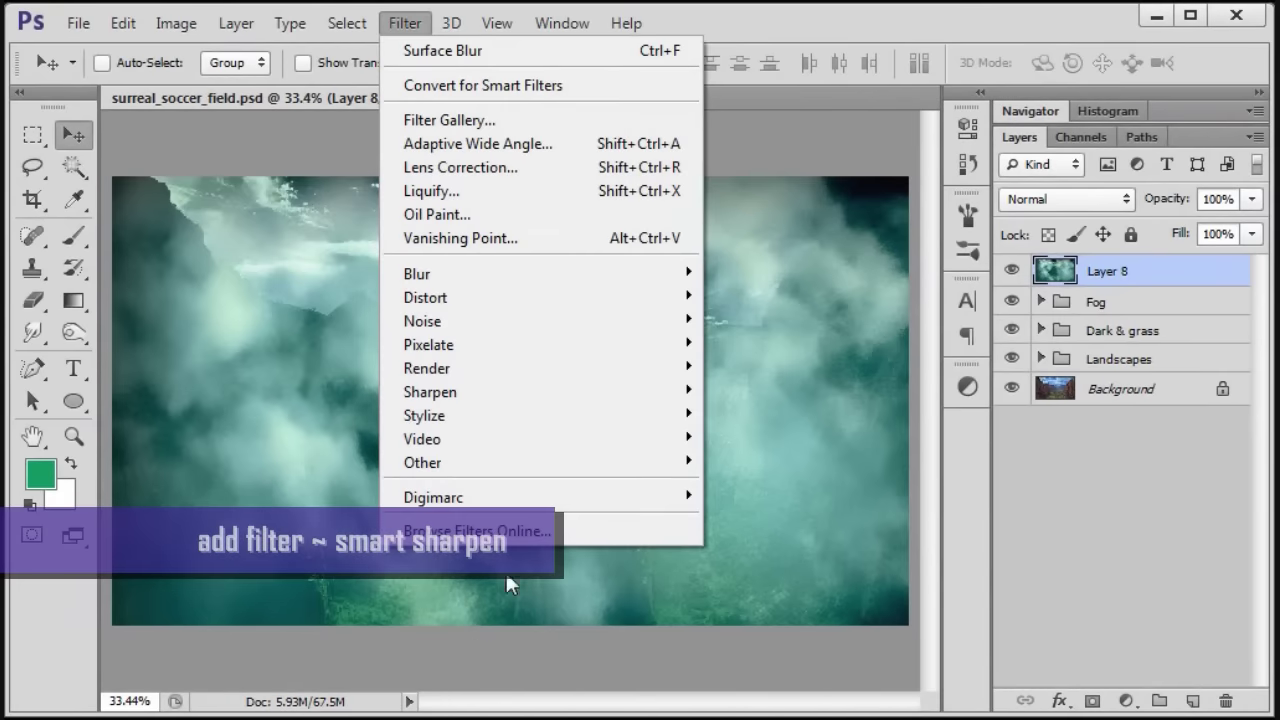
mouse_move(430, 391)
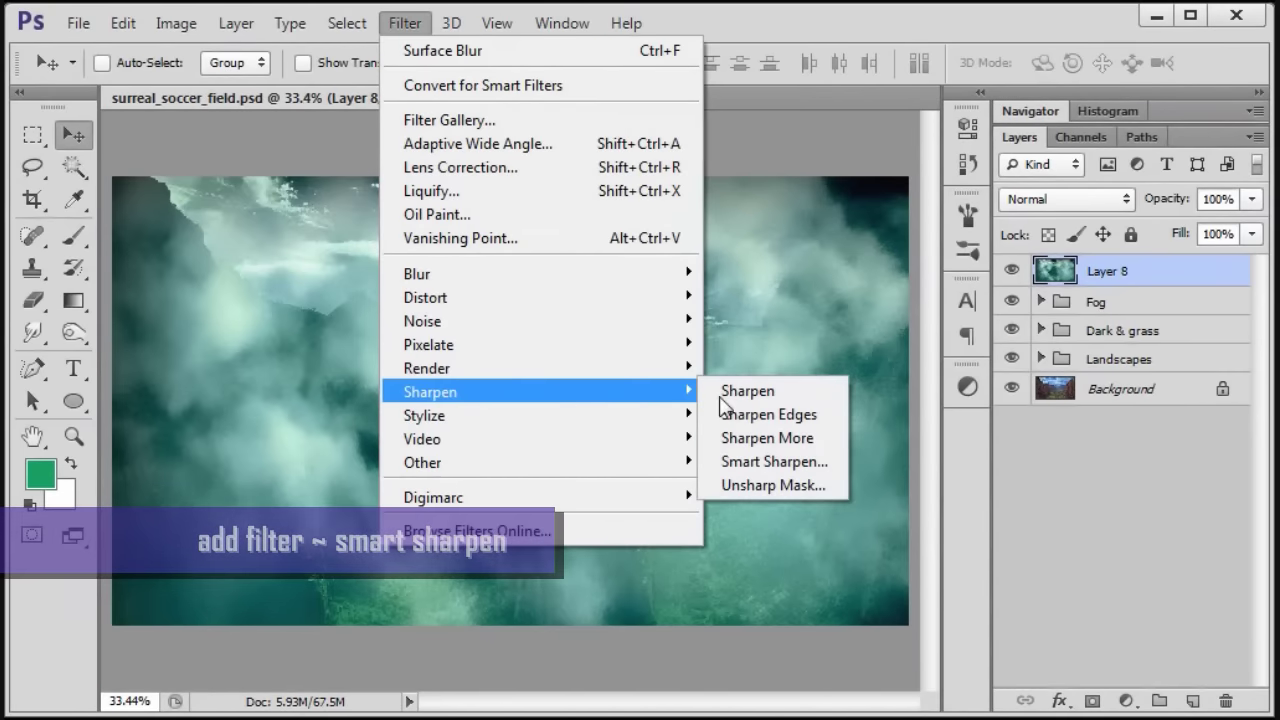
click(836, 465)
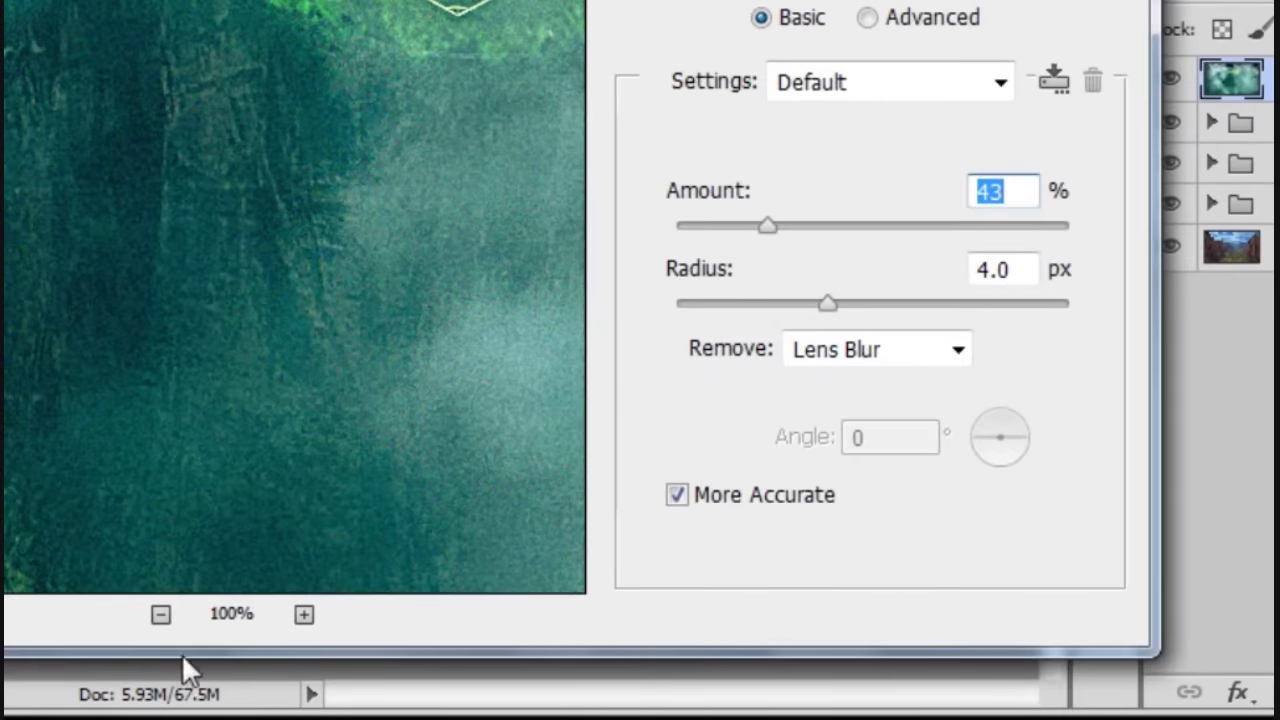
click(160, 614)
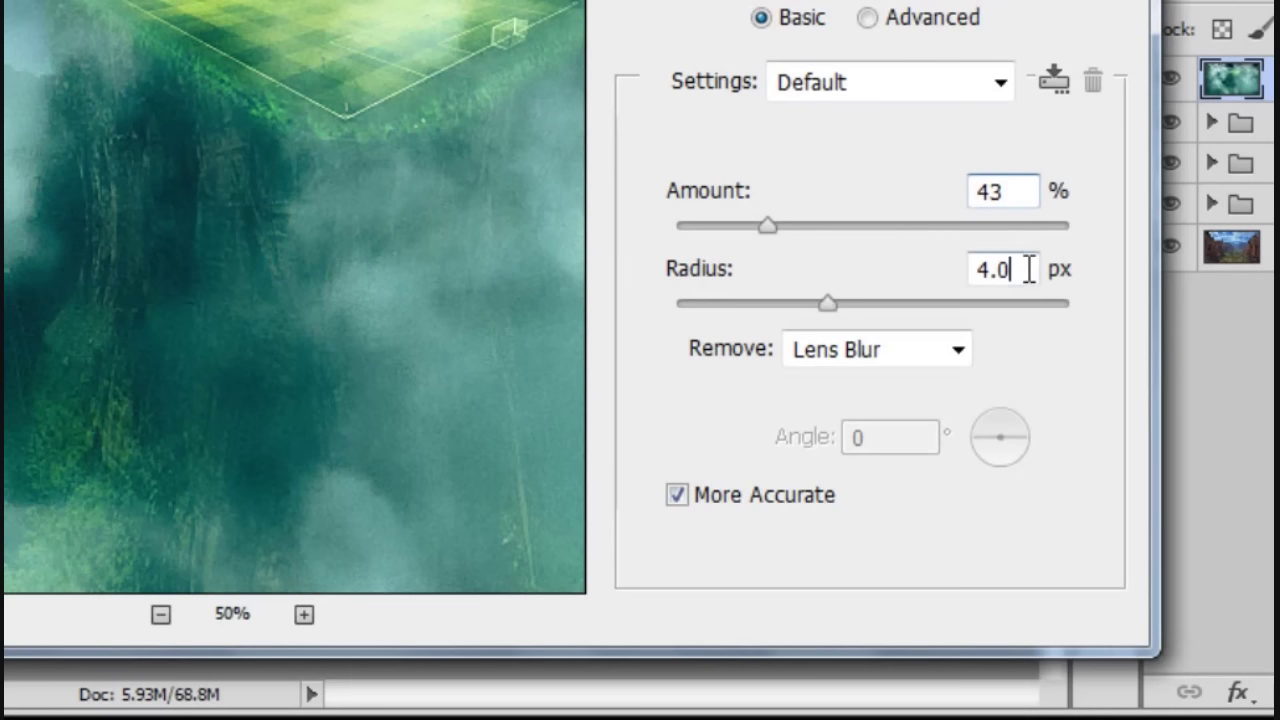
click(914, 348)
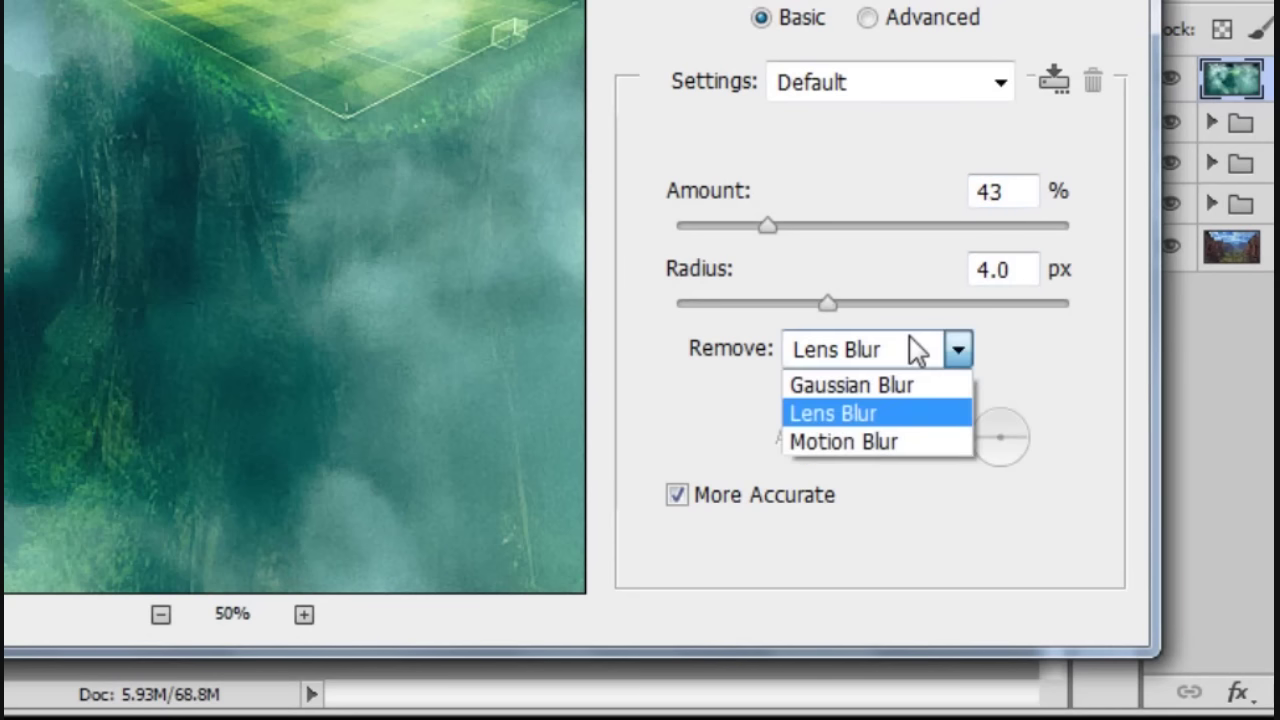
click(914, 348)
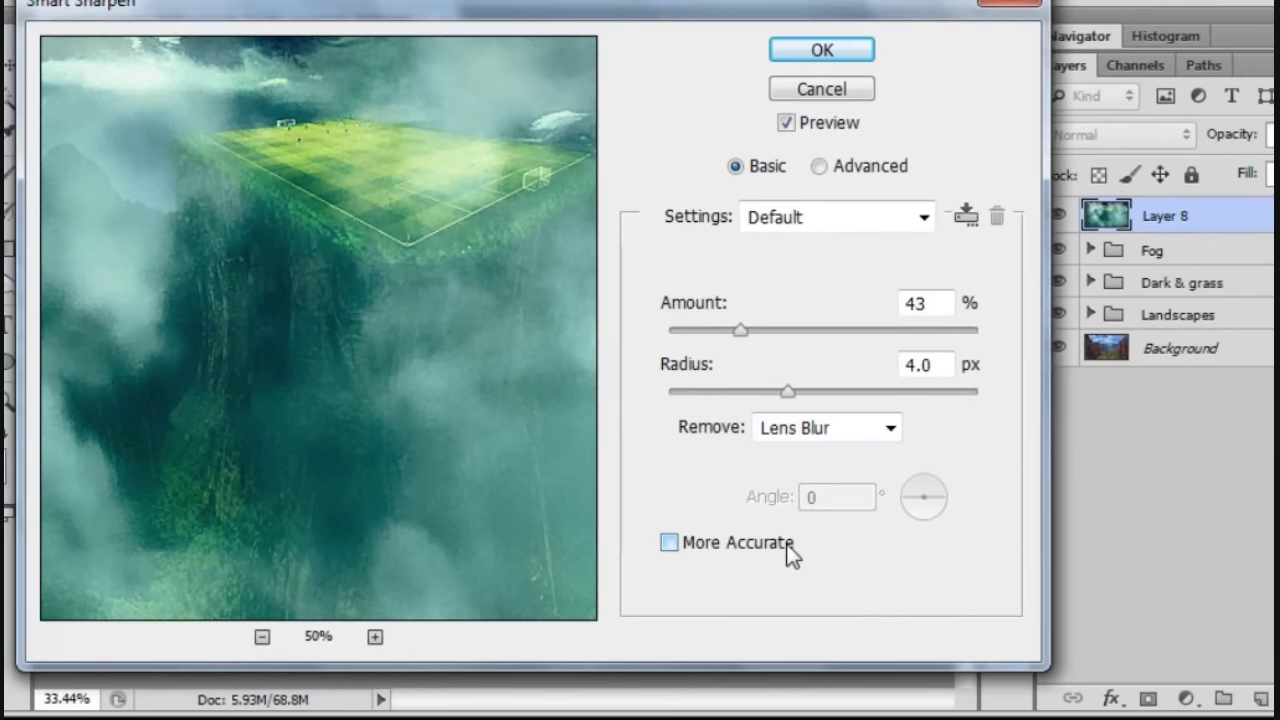
click(772, 542)
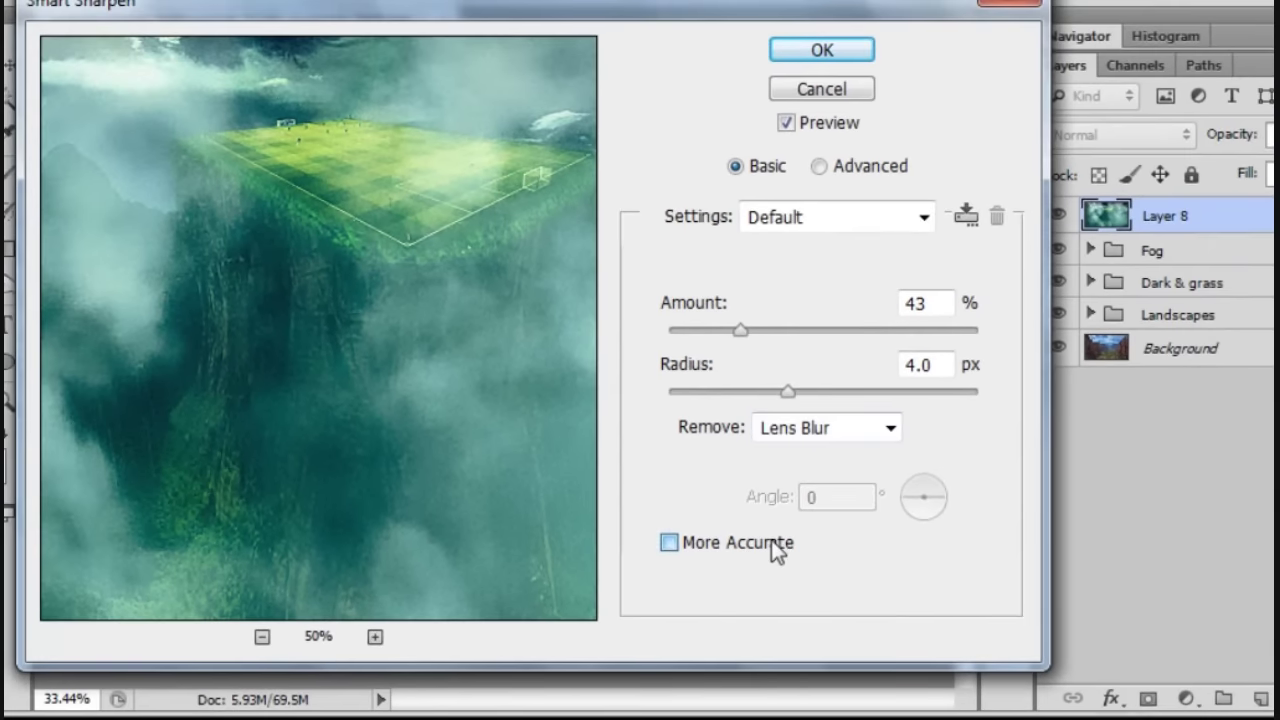
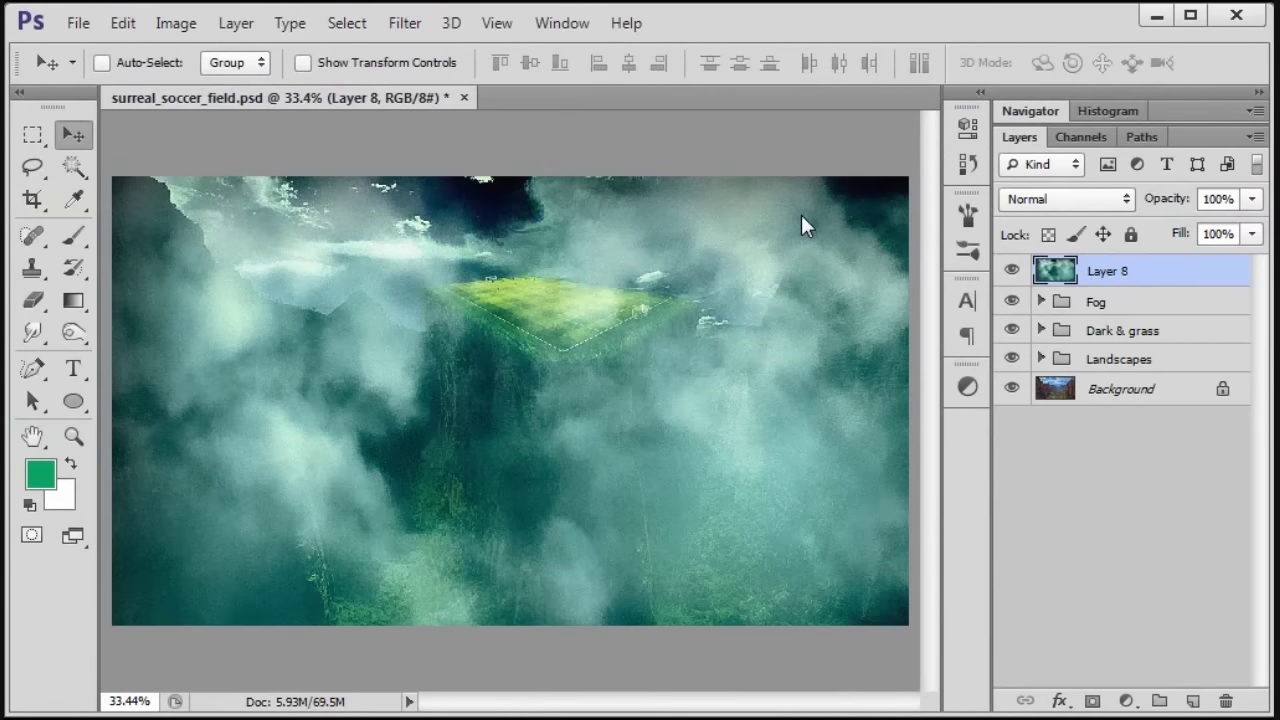
- Set Layer 8's blend mode to Darken
click(1038, 199)
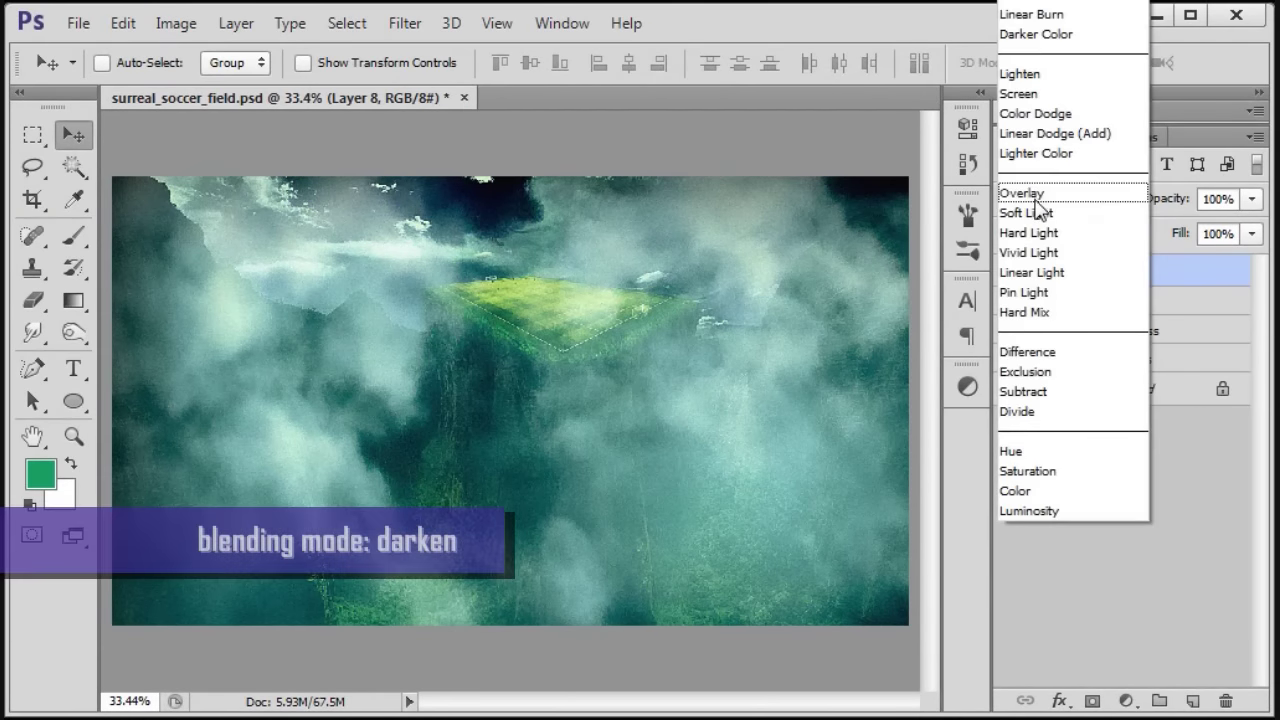
key(Escape)
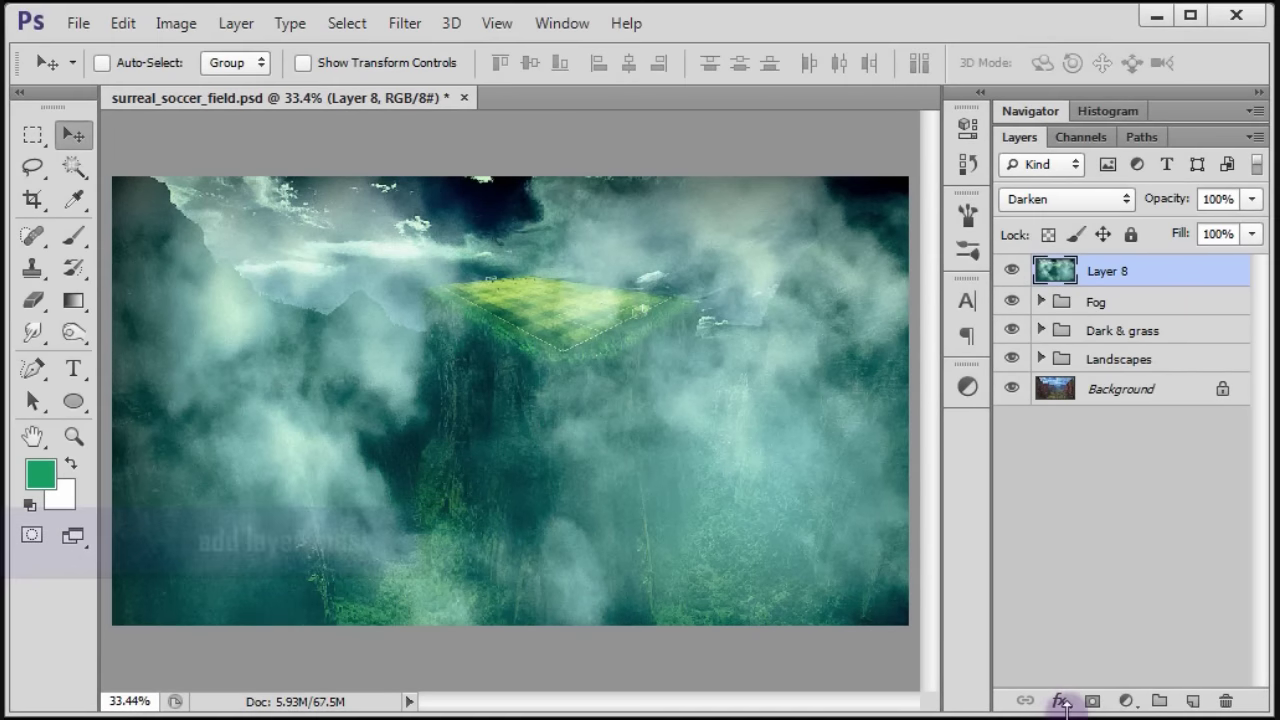
- Add a layer mask to Layer 8 and choose the plain Eraser Tool
click(1095, 702)
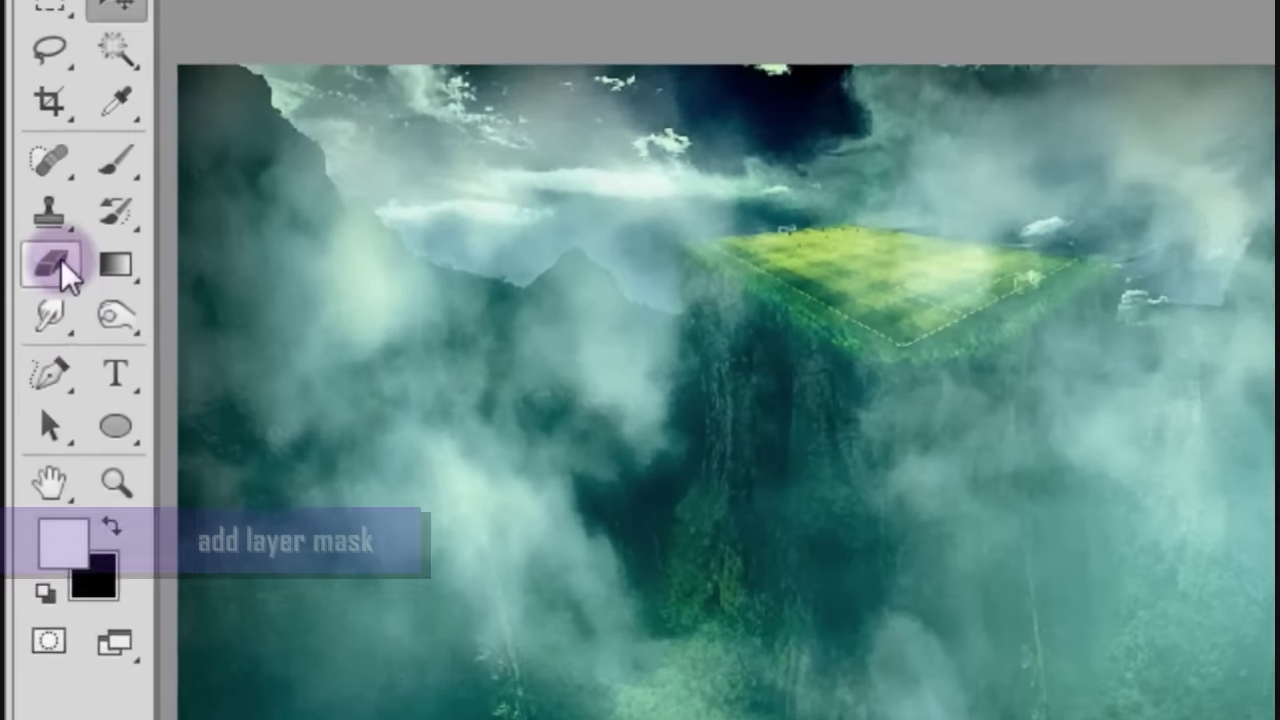
right_click(38, 302)
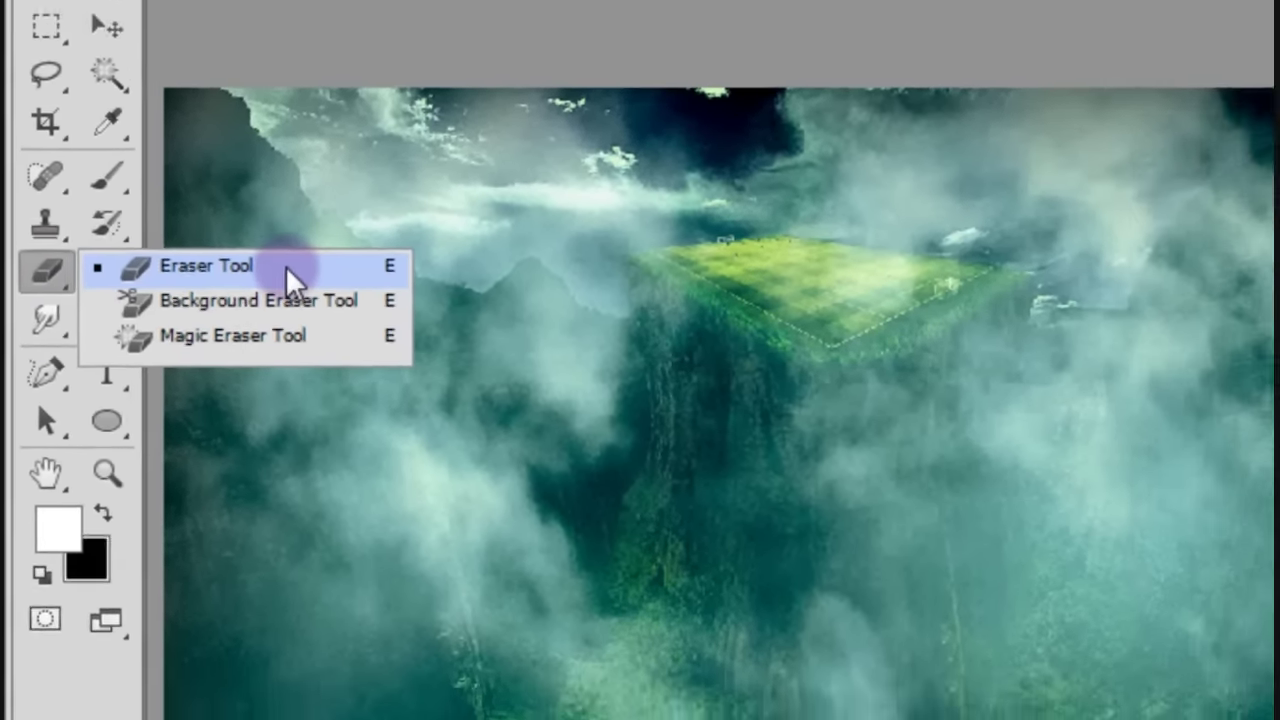
click(340, 255)
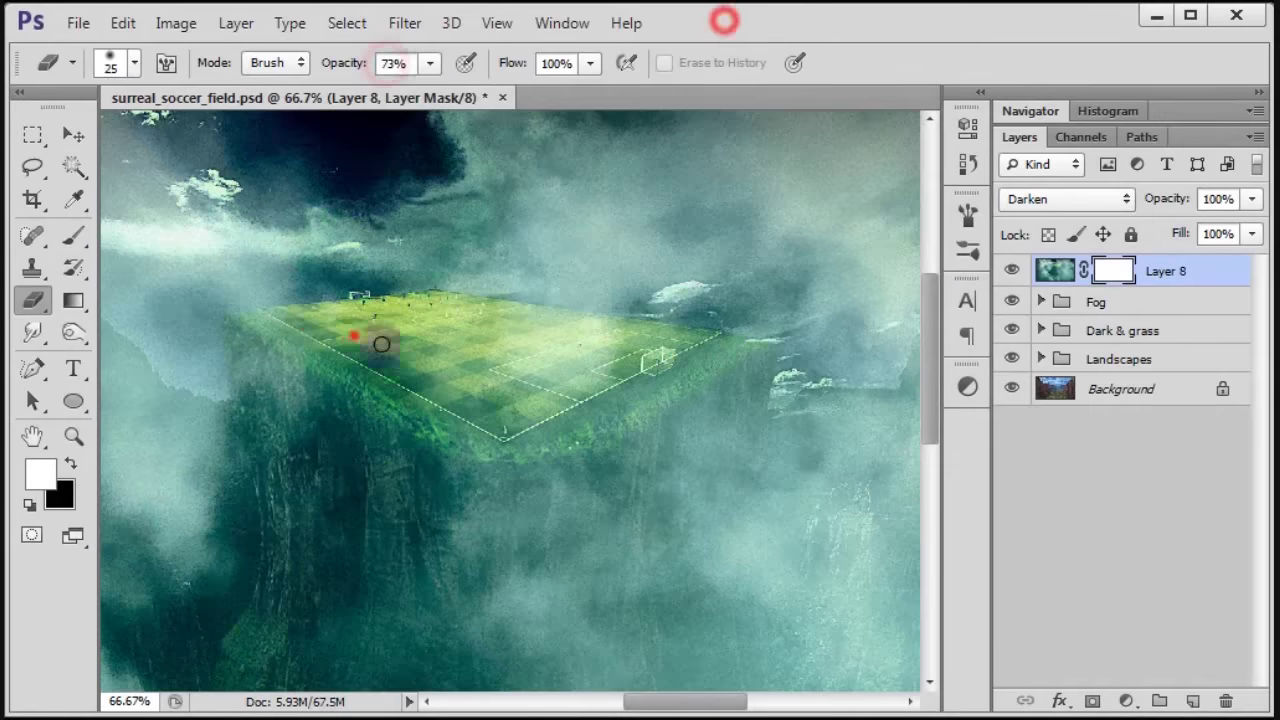
- Erase the fog over the soccer field on Layer 8's mask, using a smaller brush for edges
click(300, 321)
drag(500, 337, 608, 374)
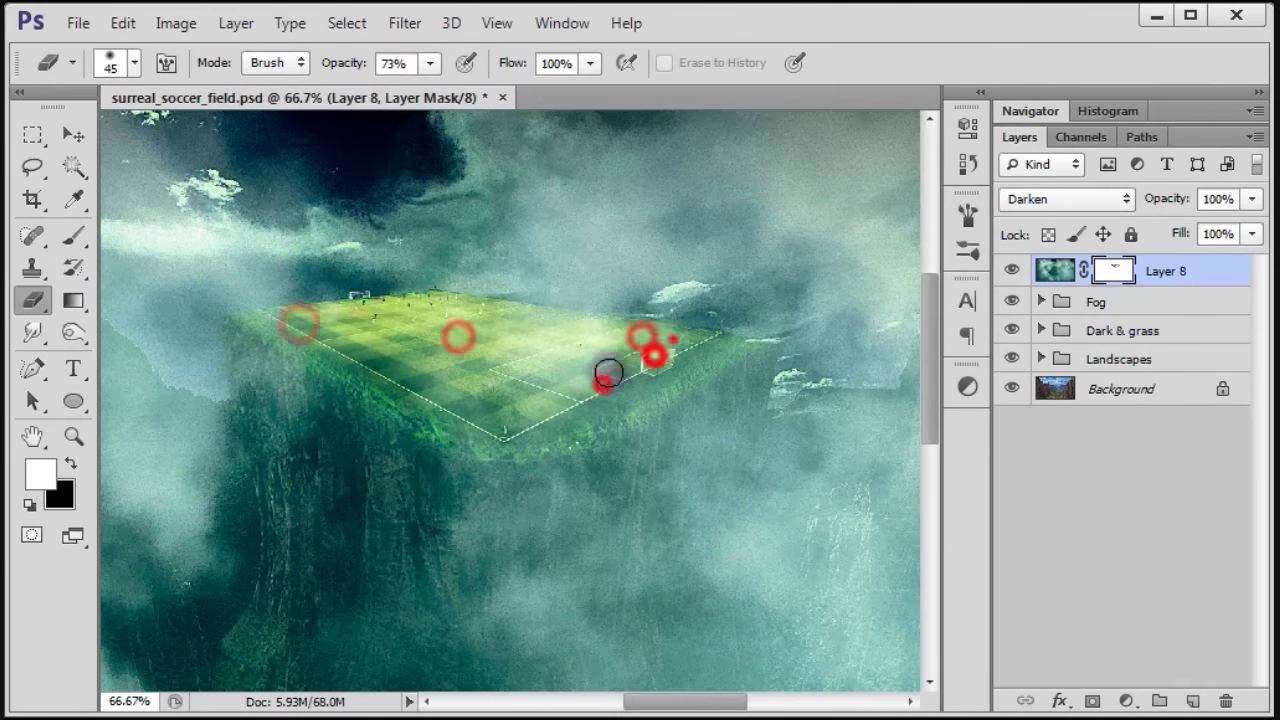
click(551, 331)
click(323, 320)
key(bracketleft)
key(bracketleft)
key(bracketleft)
click(277, 306)
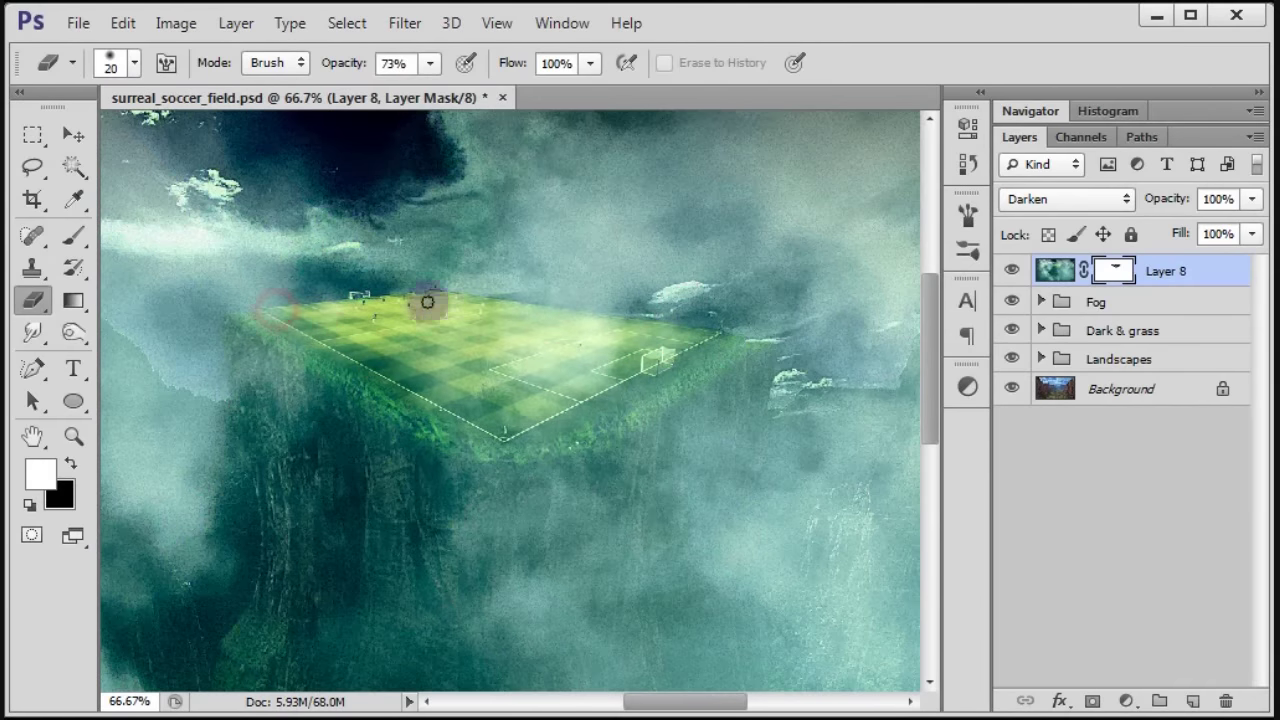
click(499, 344)
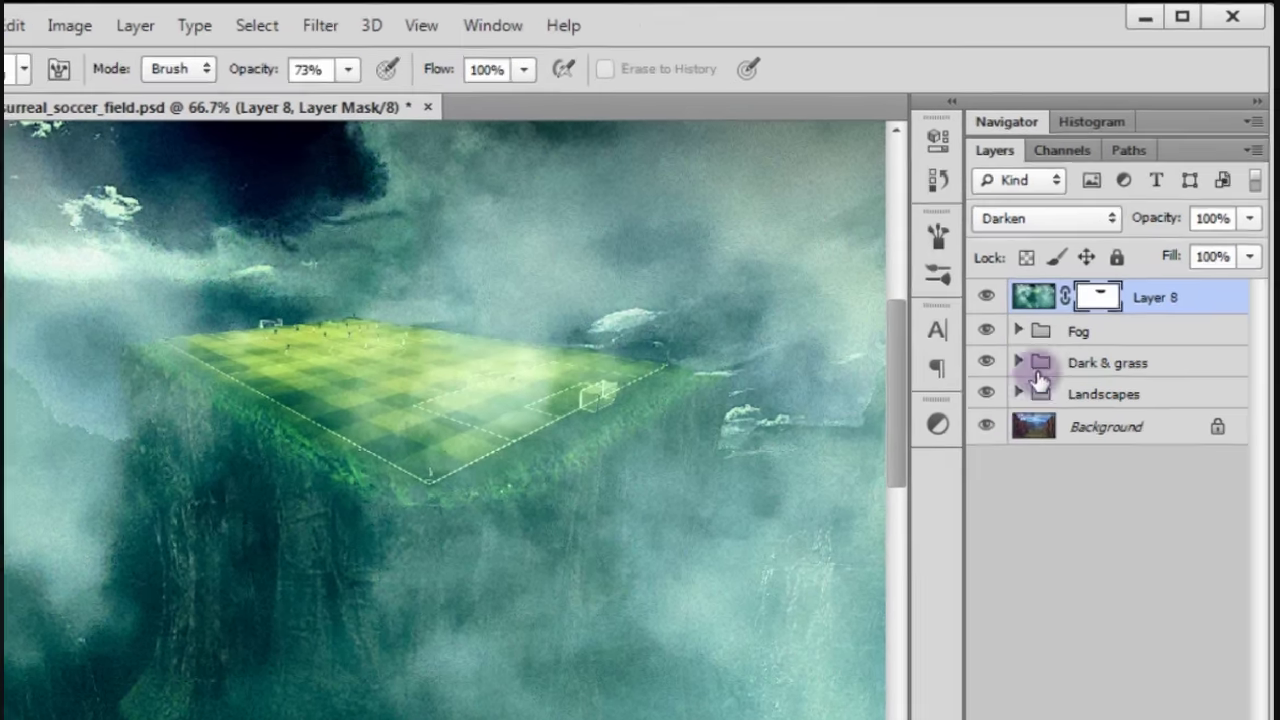
- Target Layer 8's mask, return to the Move Tool and fit the image on screen
click(1115, 272)
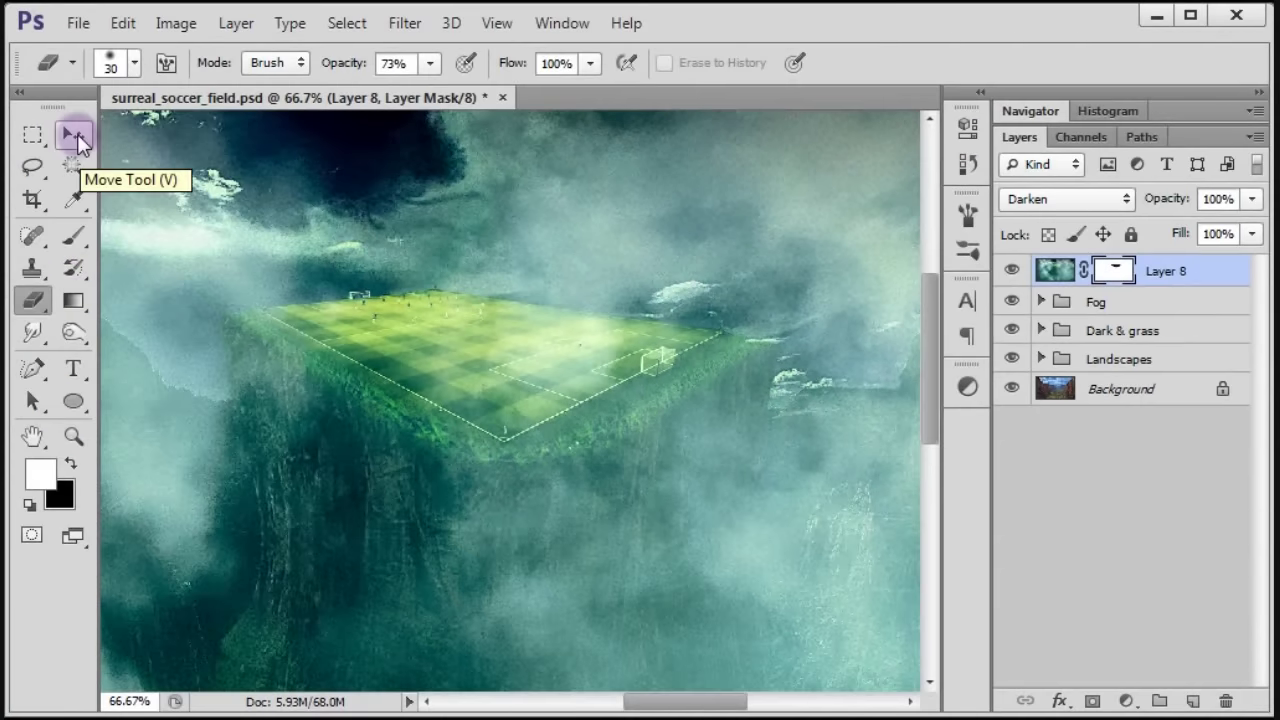
click(79, 143)
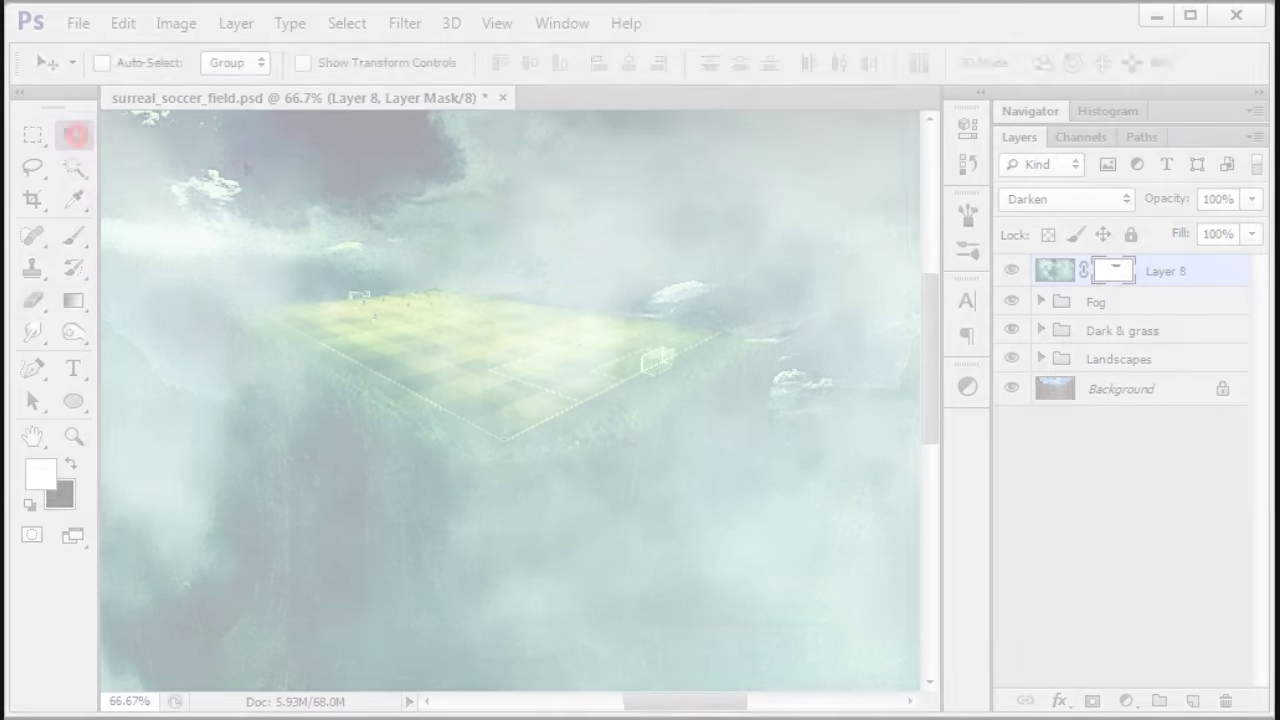
key(ctrl+0)
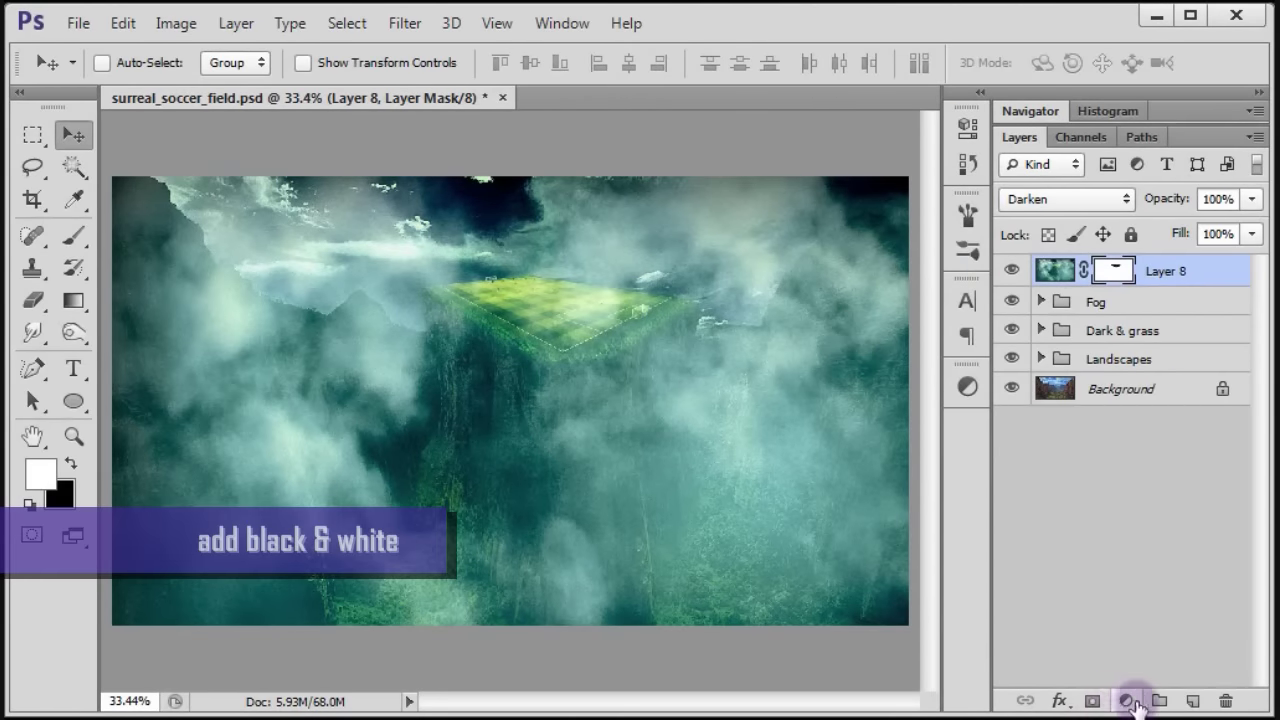
- Add a Black & White adjustment layer using the Green Filter preset
click(1127, 701)
click(1168, 459)
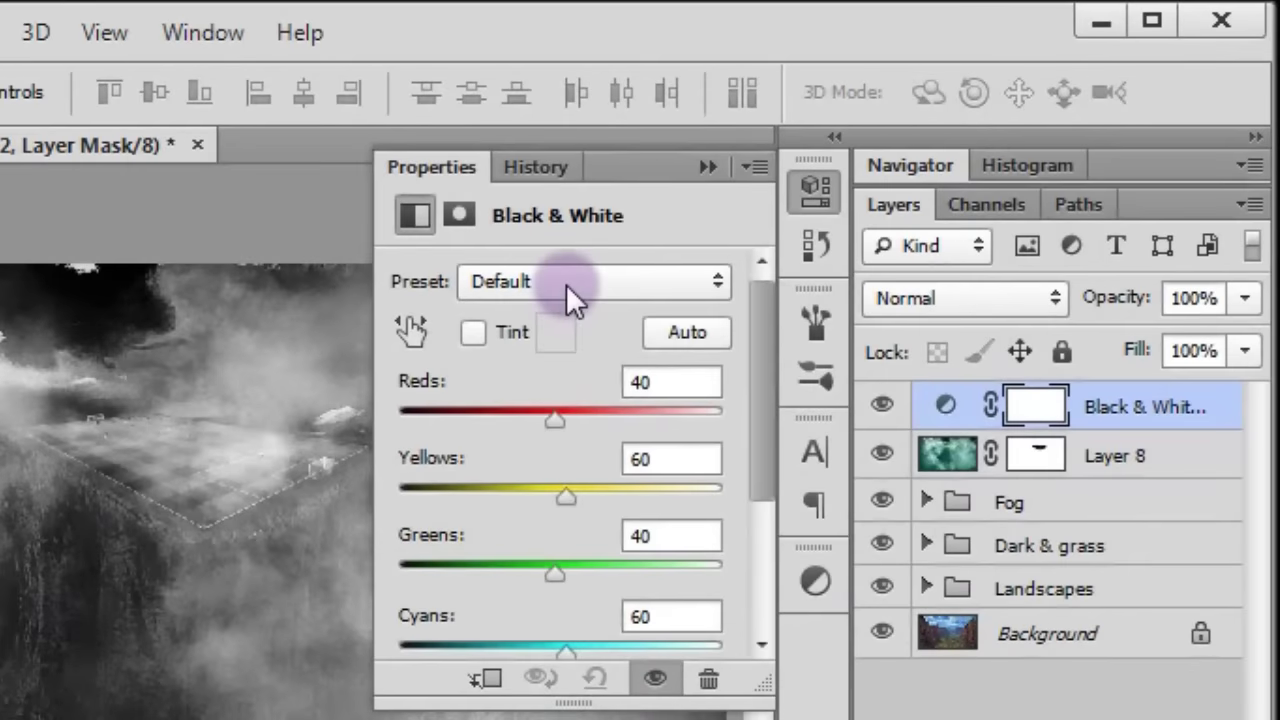
click(803, 190)
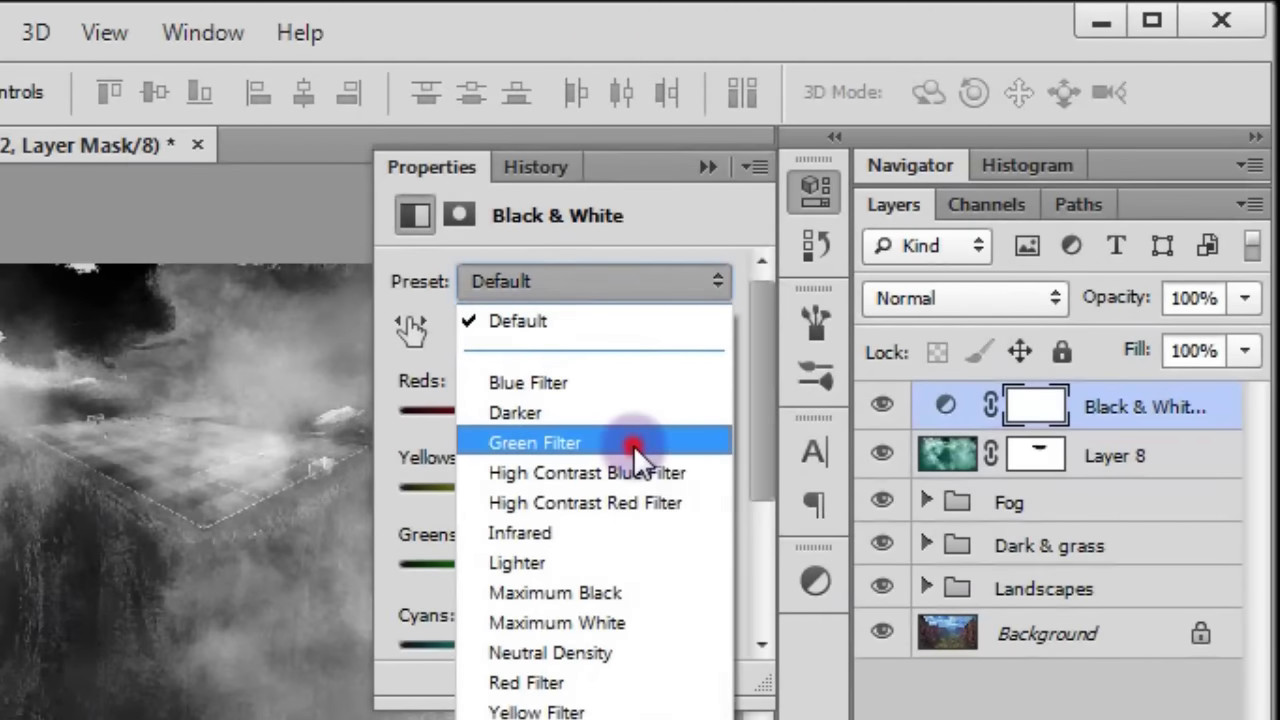
click(633, 445)
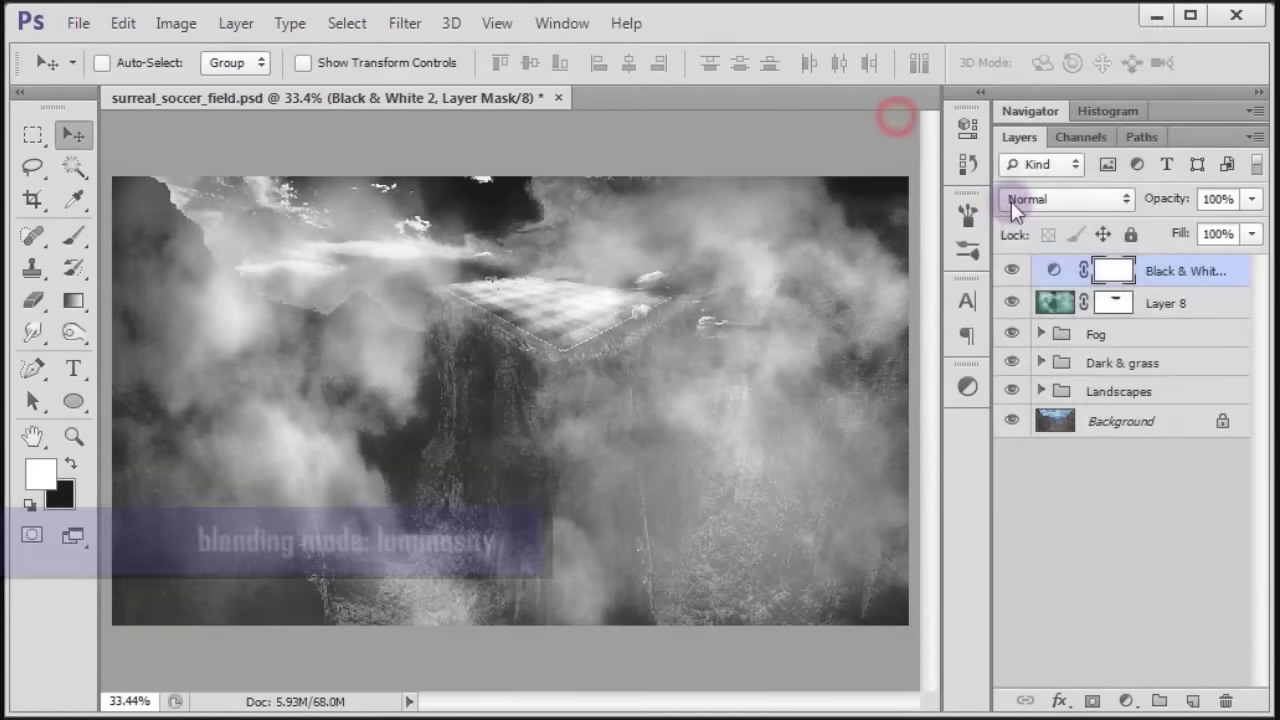
- Blend the Black & White layer as Luminosity at 30% opacity
click(1015, 200)
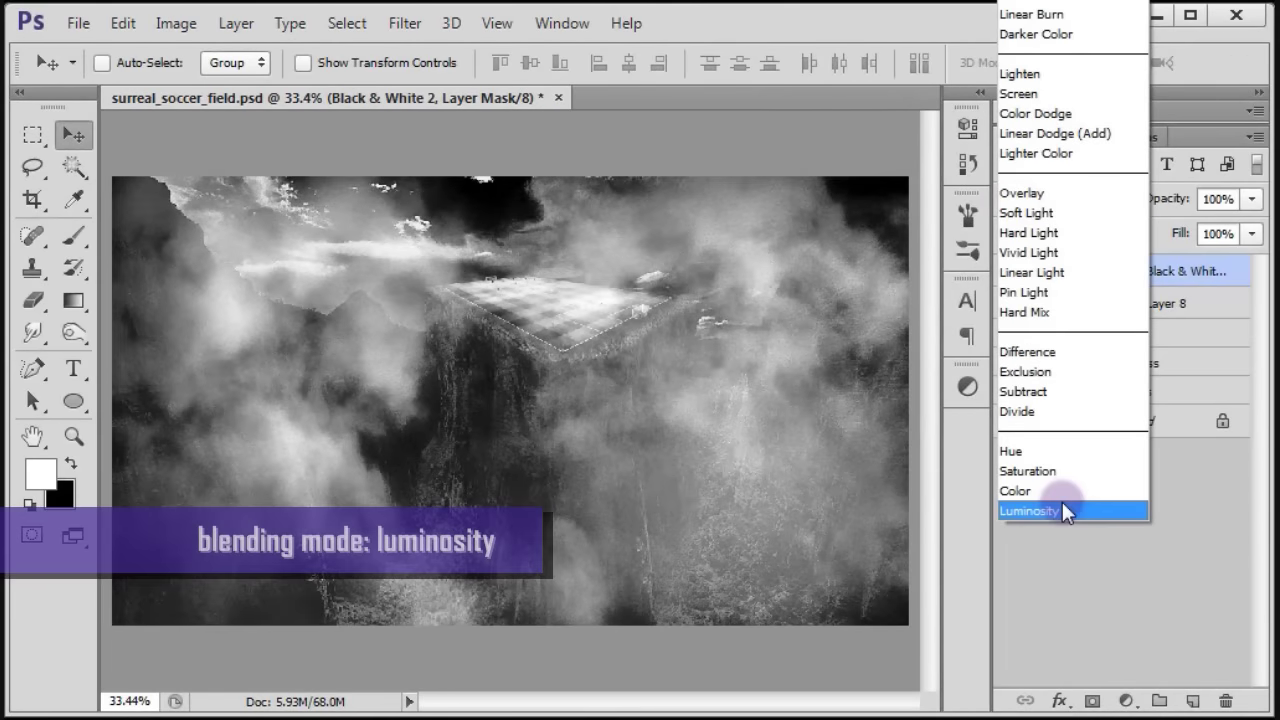
click(1063, 505)
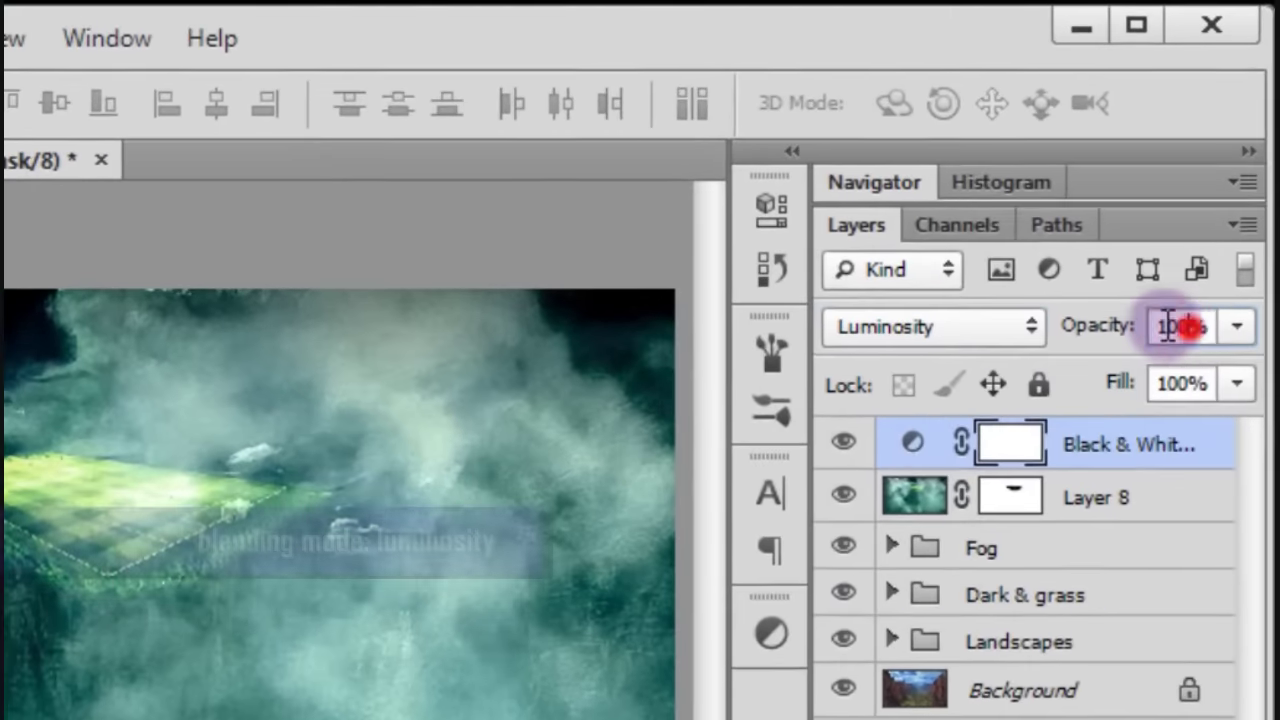
drag(1212, 270, 1175, 268)
text(30)
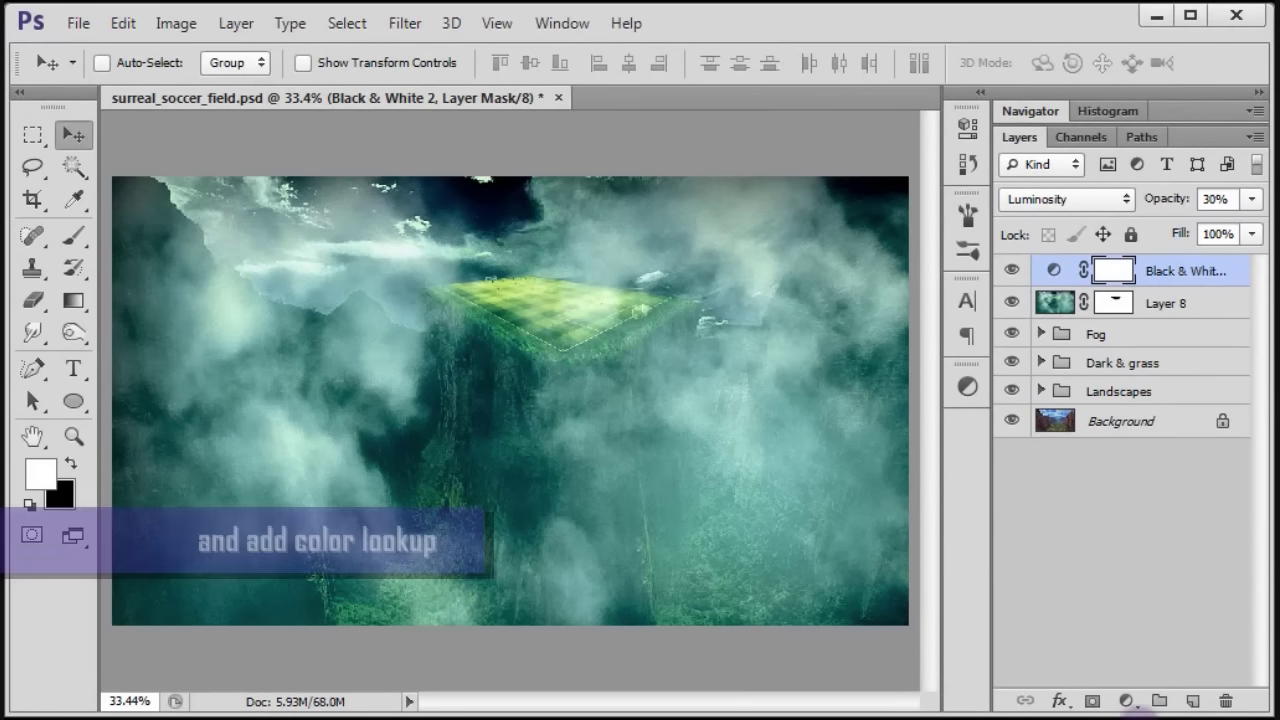
- Add a Color Lookup adjustment layer graded with Candlelight.CUBE
click(1135, 702)
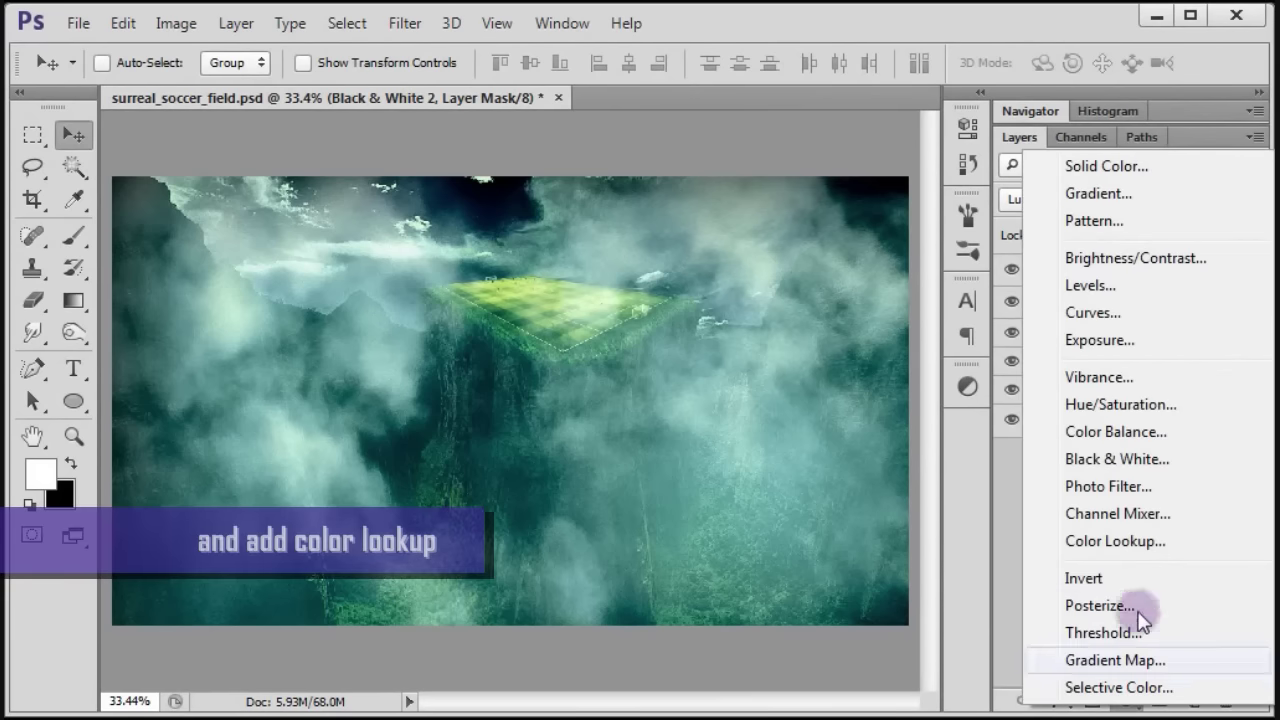
click(1145, 541)
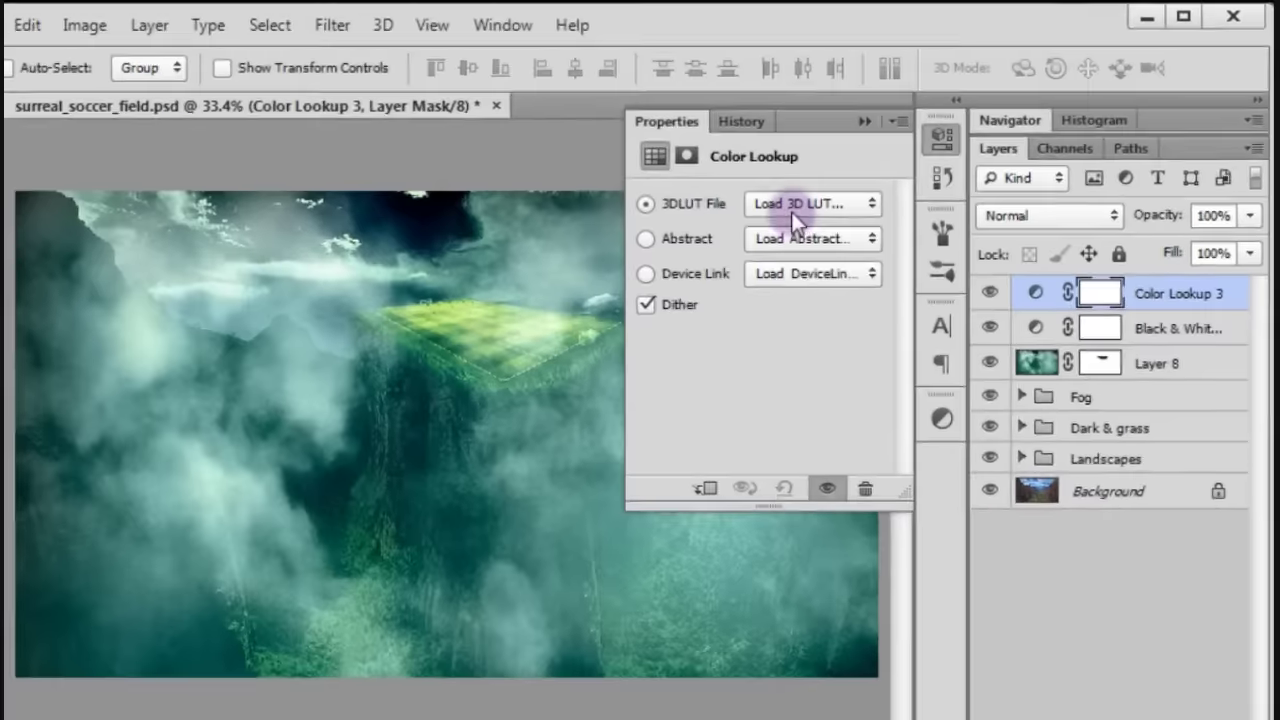
click(791, 212)
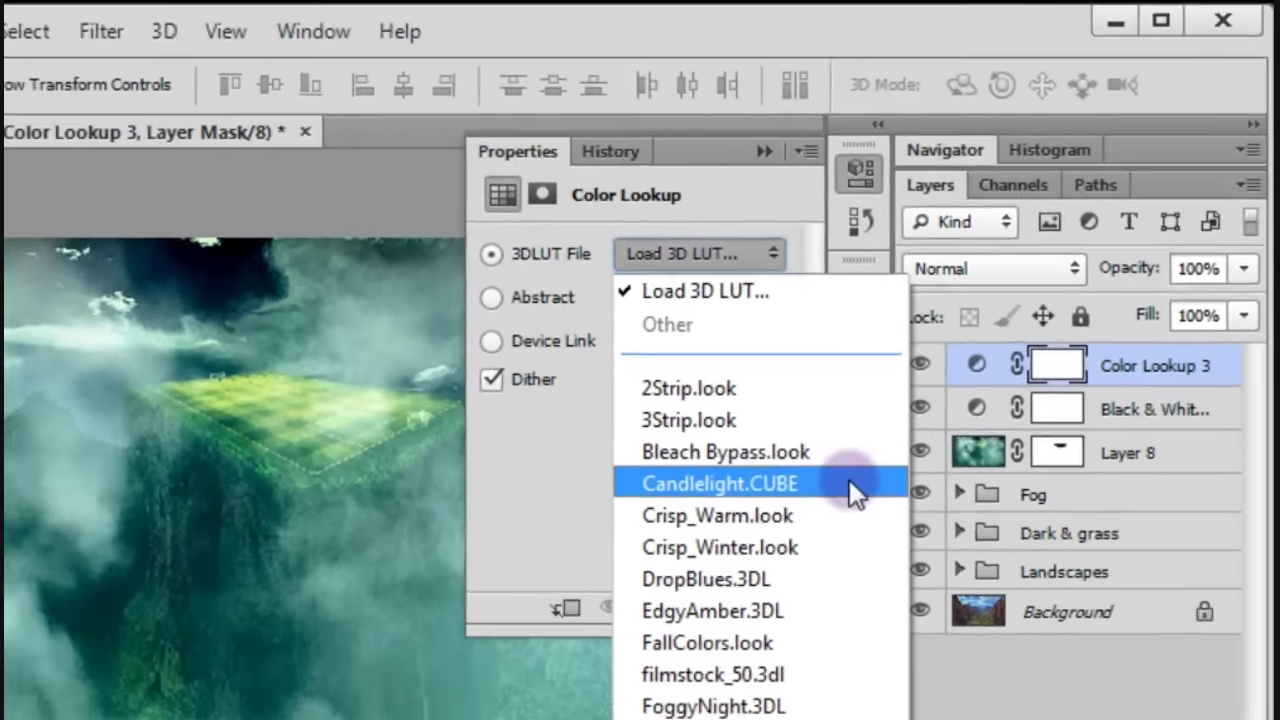
click(801, 531)
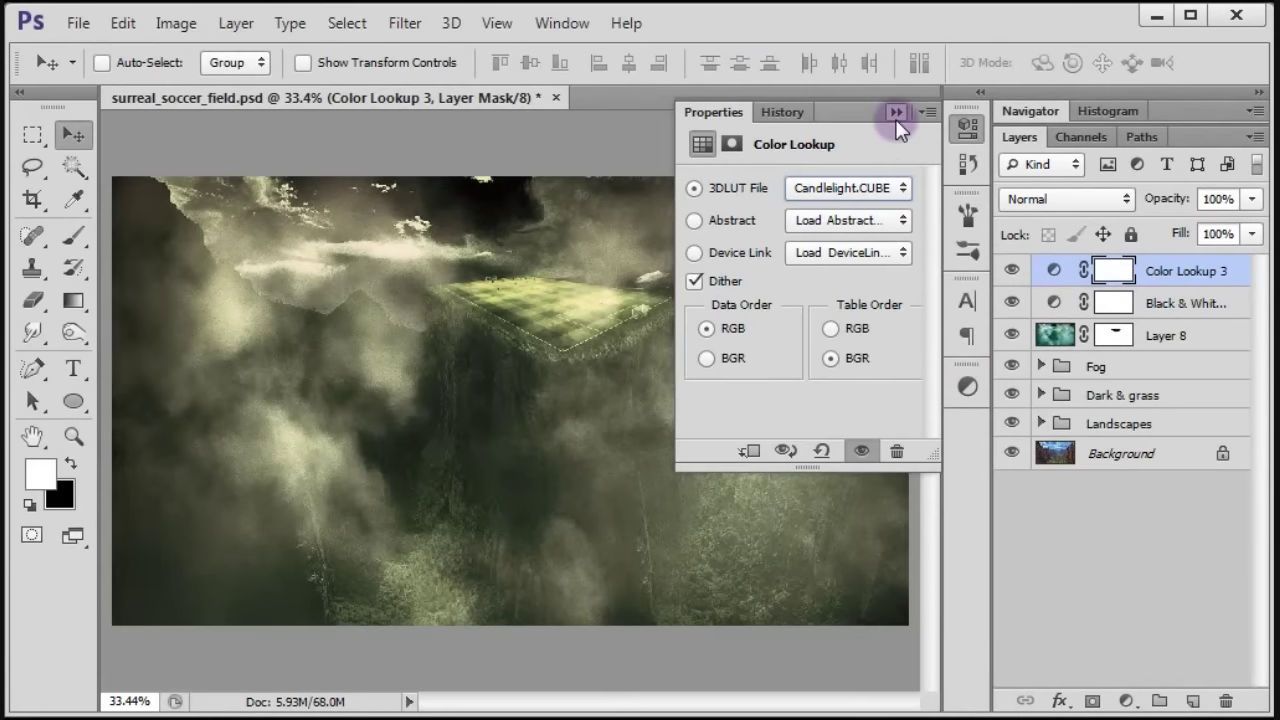
click(895, 113)
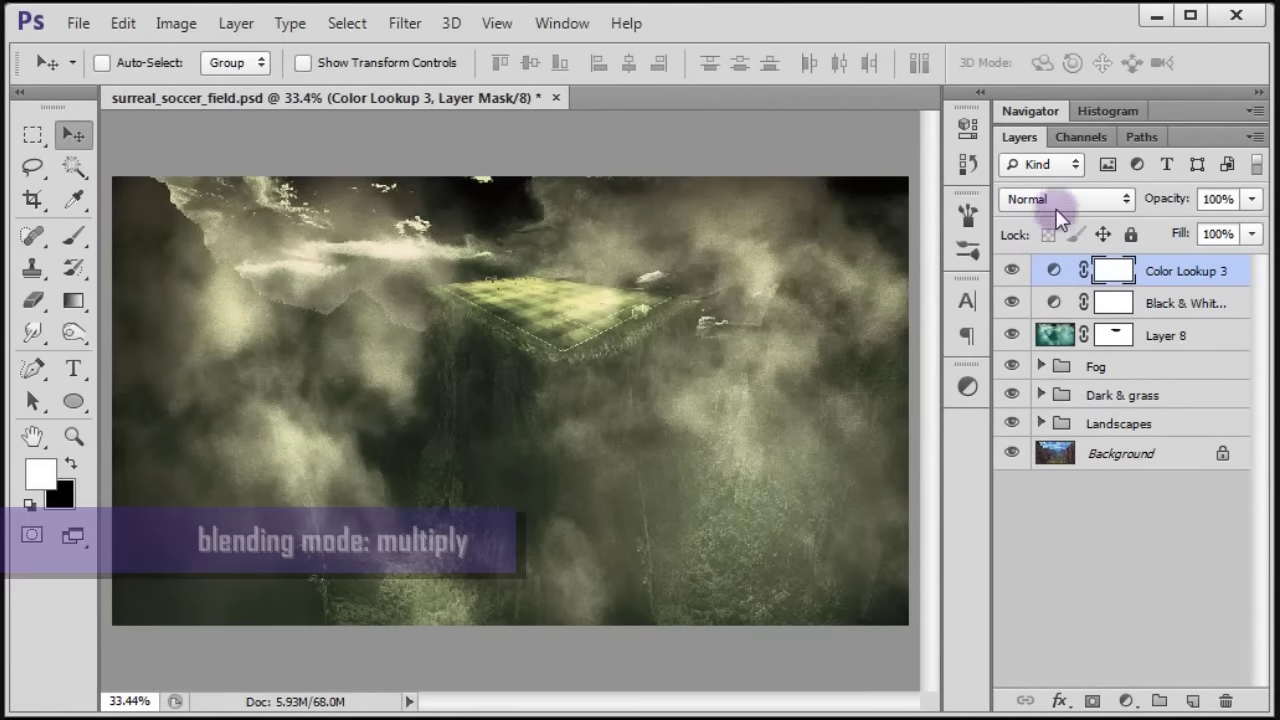
- Set the Color Lookup layer to Multiply at 30% opacity and toggle it to compare
click(1058, 201)
click(1050, 5)
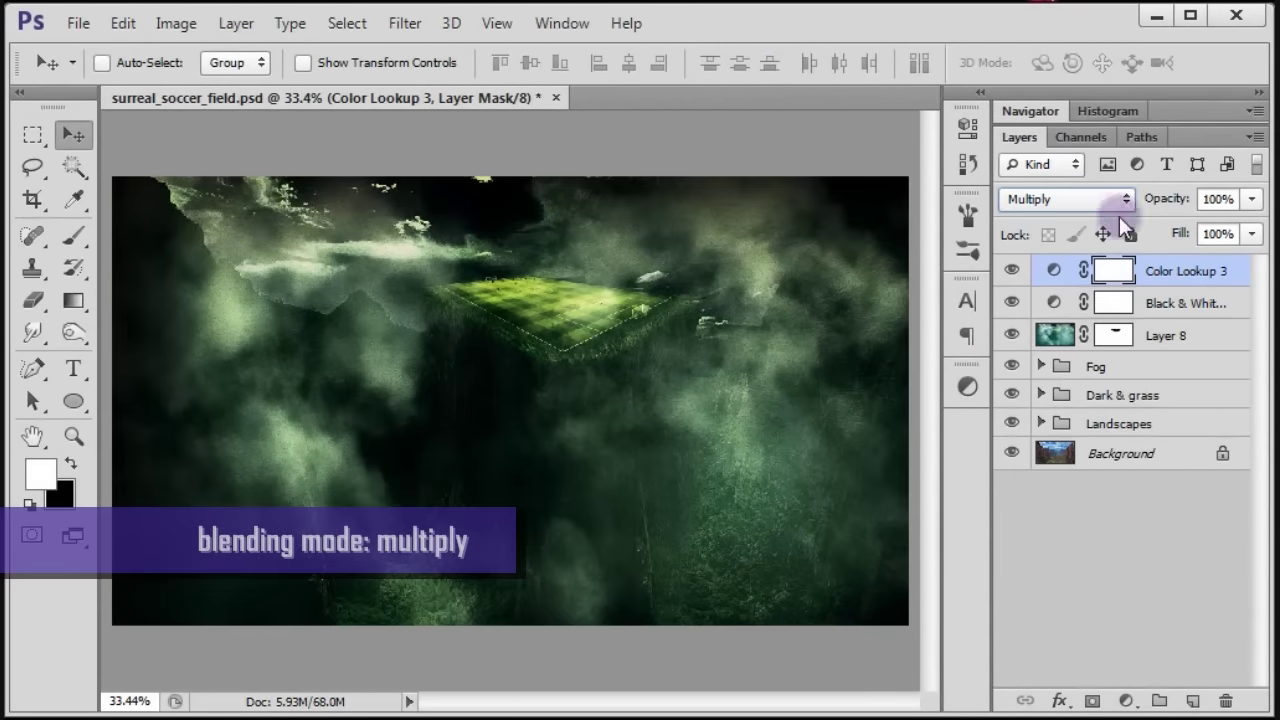
double_click(1220, 199)
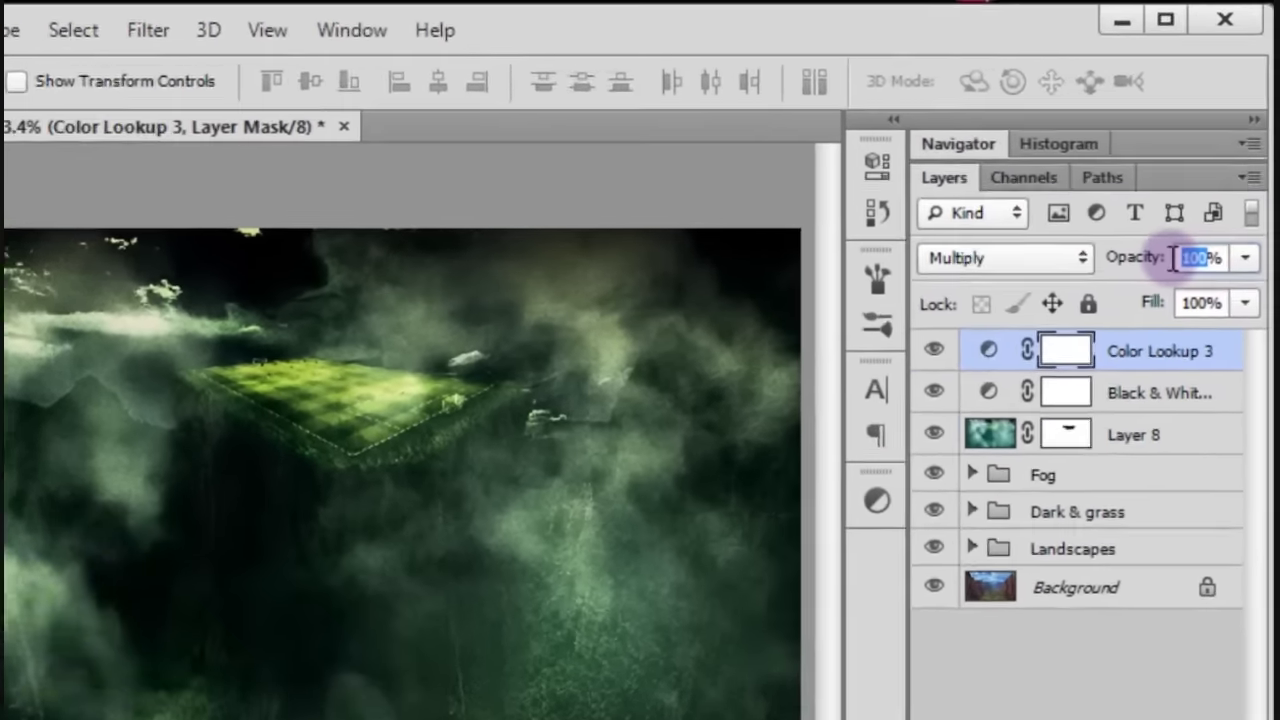
text(30)
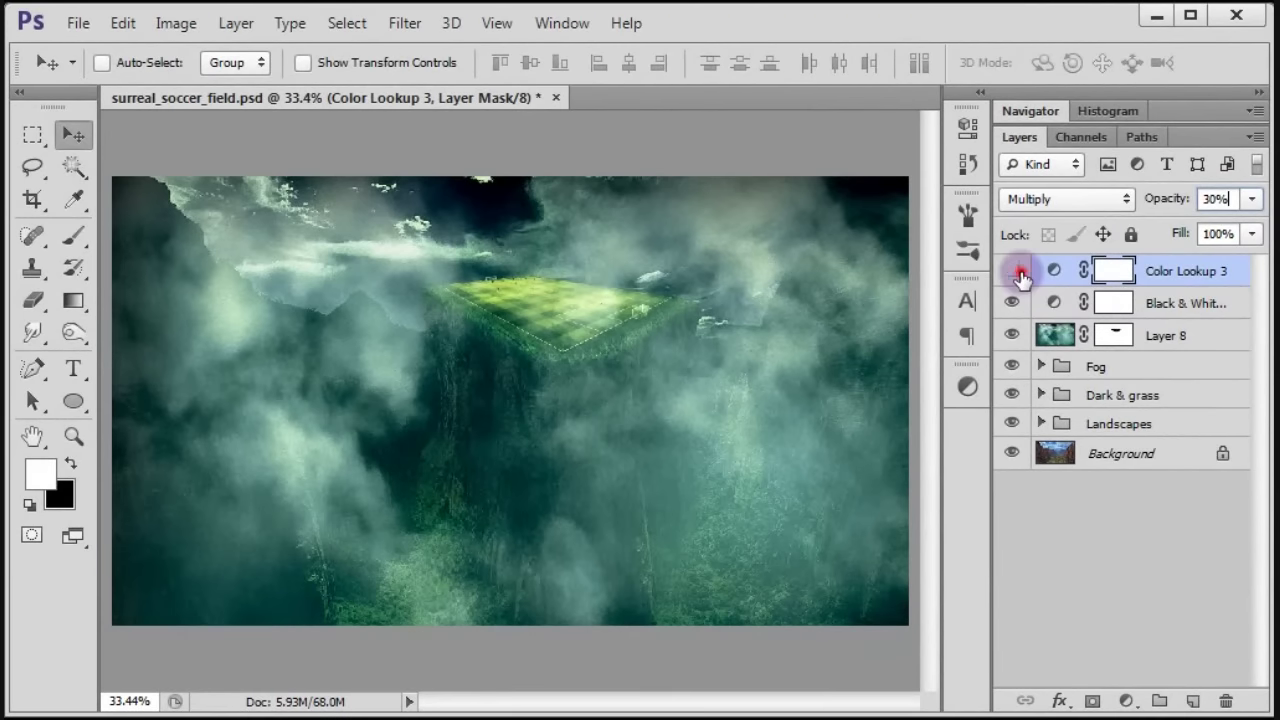
click(1020, 275)
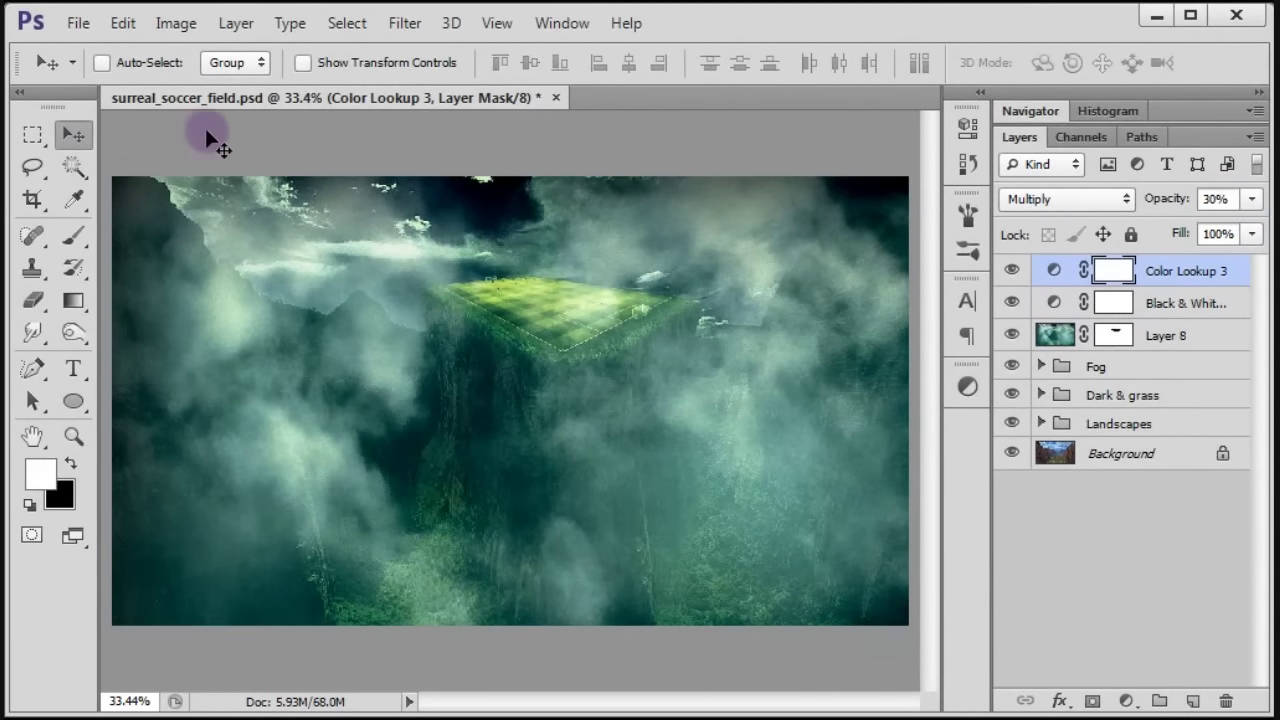
- Hide layers down to the original canyon photo to compare, then save surreal_soccer_field.psd
mouse_move(1013, 277)
mouse_down()
mouse_move(1013, 428)
mouse_move(1013, 268)
mouse_up()
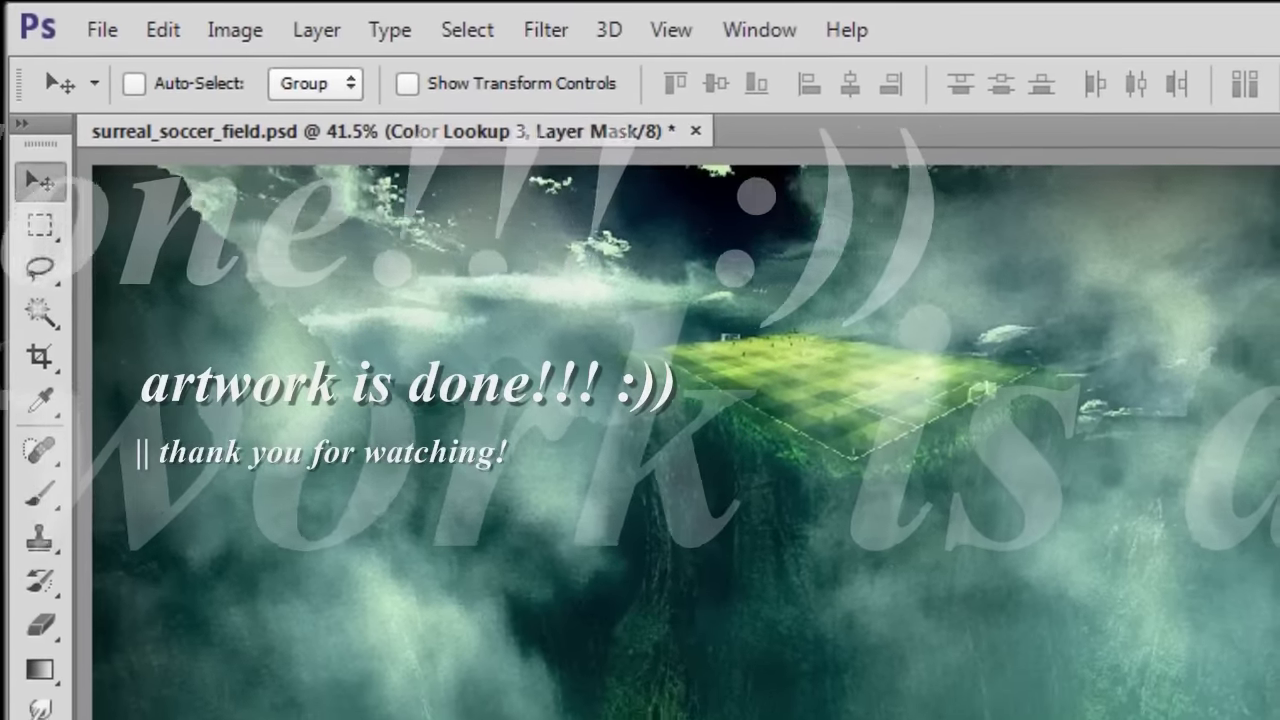
key(ctrl+s)
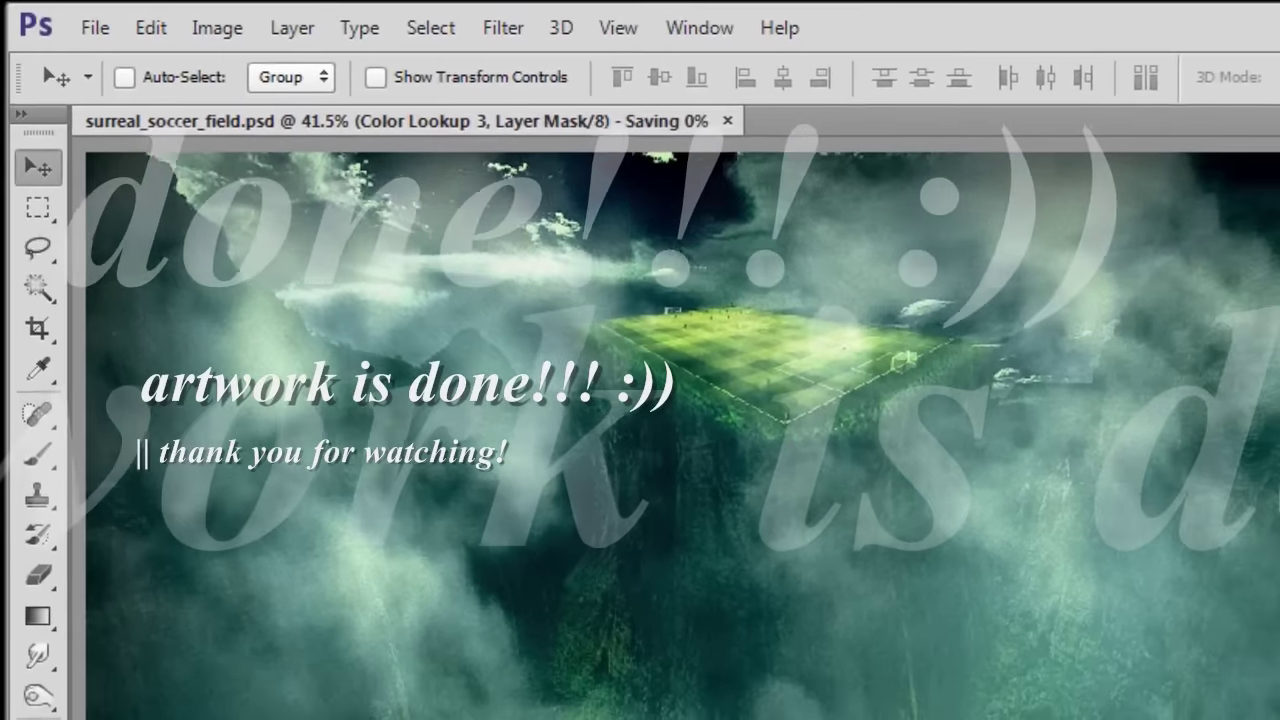